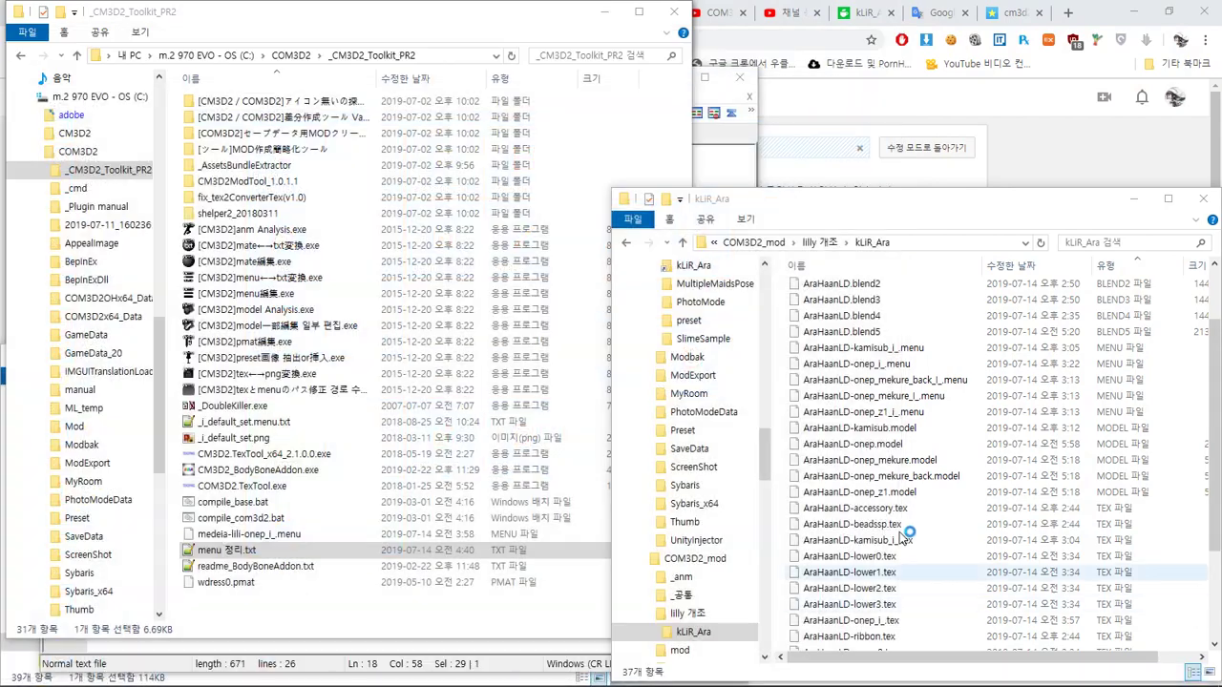
- Open the AraHaanLD-onep_mekure_back_i_.menu file in the [CM3D2]menu編集.exe editor
click(966, 411)
click(873, 381)
drag(873, 381, 314, 275)
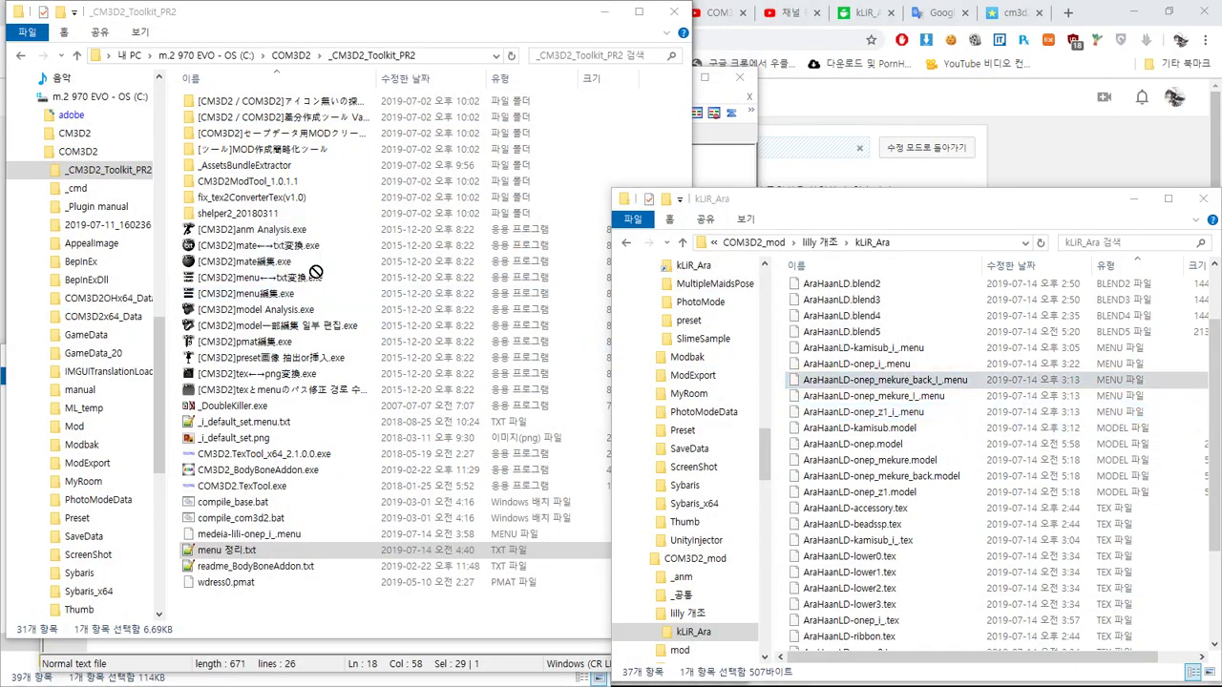
key(alt+Tab)
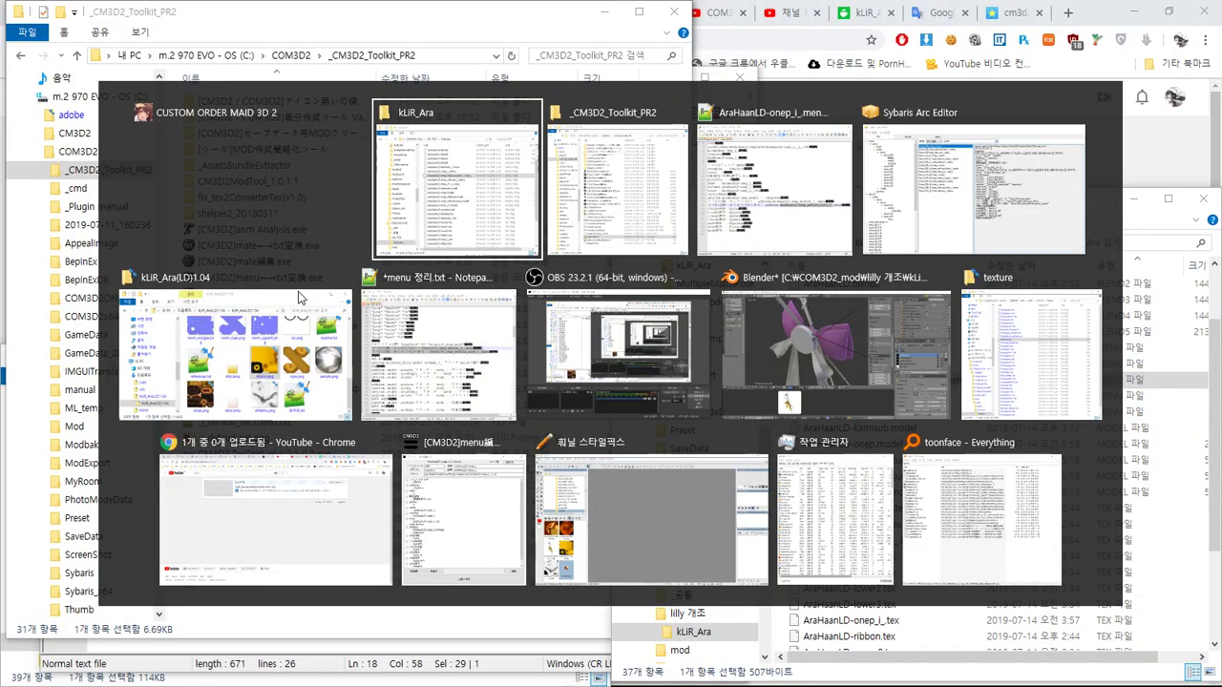
key(alt+Tab)
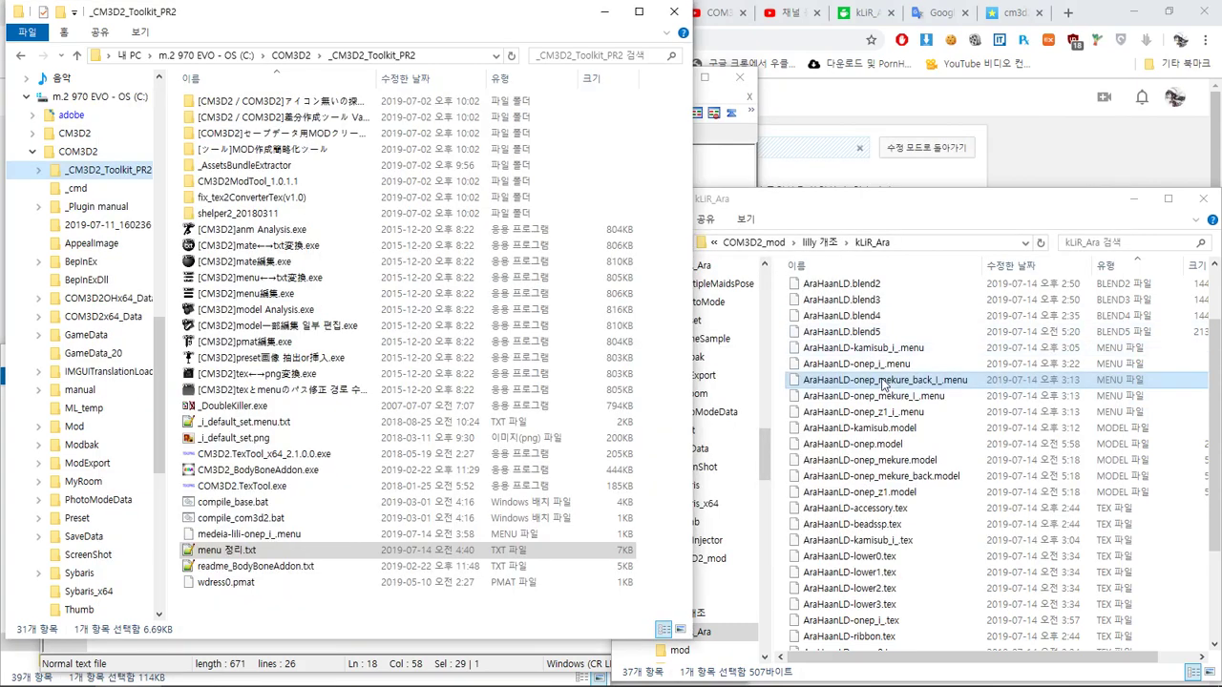
drag(883, 384, 287, 293)
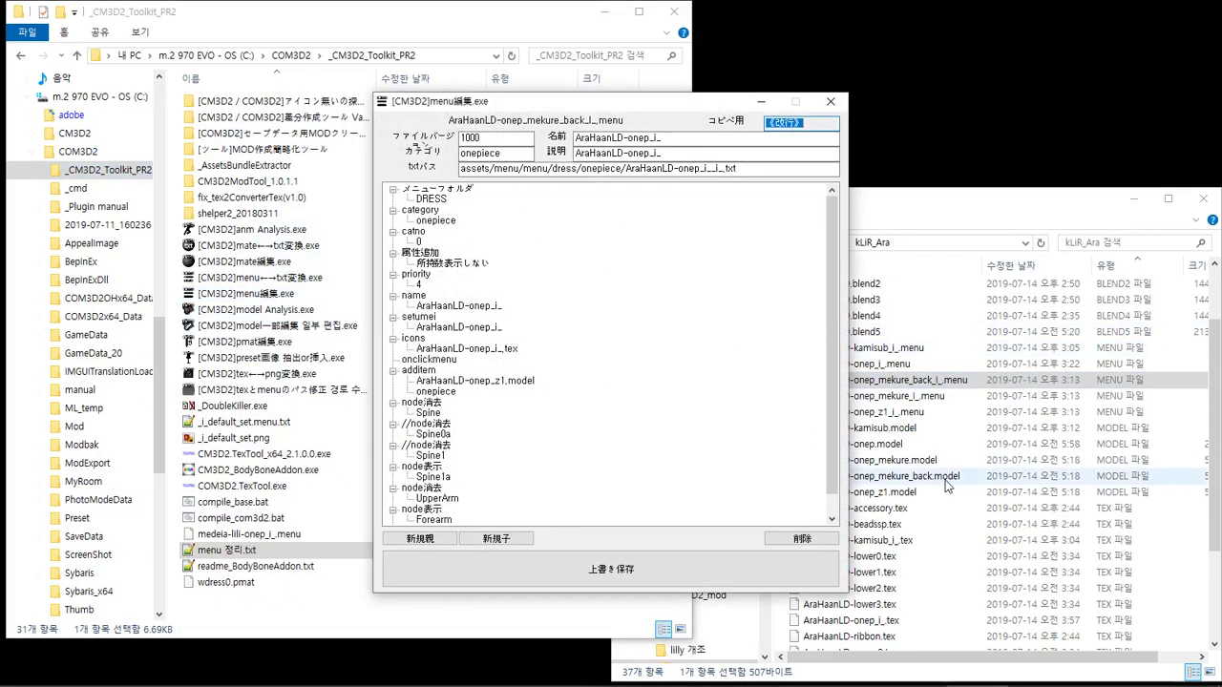
- Copy the file name AraHaanLD-onep_mekure_back.model and paste it as the additem model in the opened menu
click(962, 479)
key(F2)
key(ctrl+a)
key(ctrl+c)
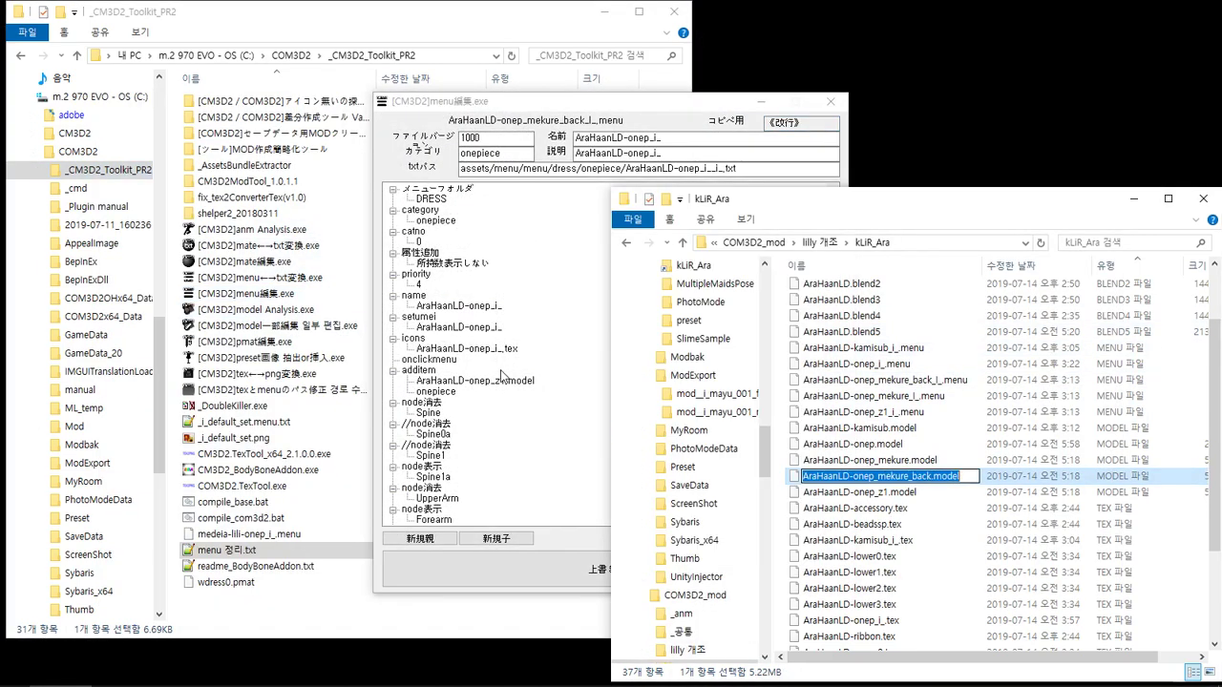
click(506, 379)
key(alt+Tab)
key(F2)
click(519, 381)
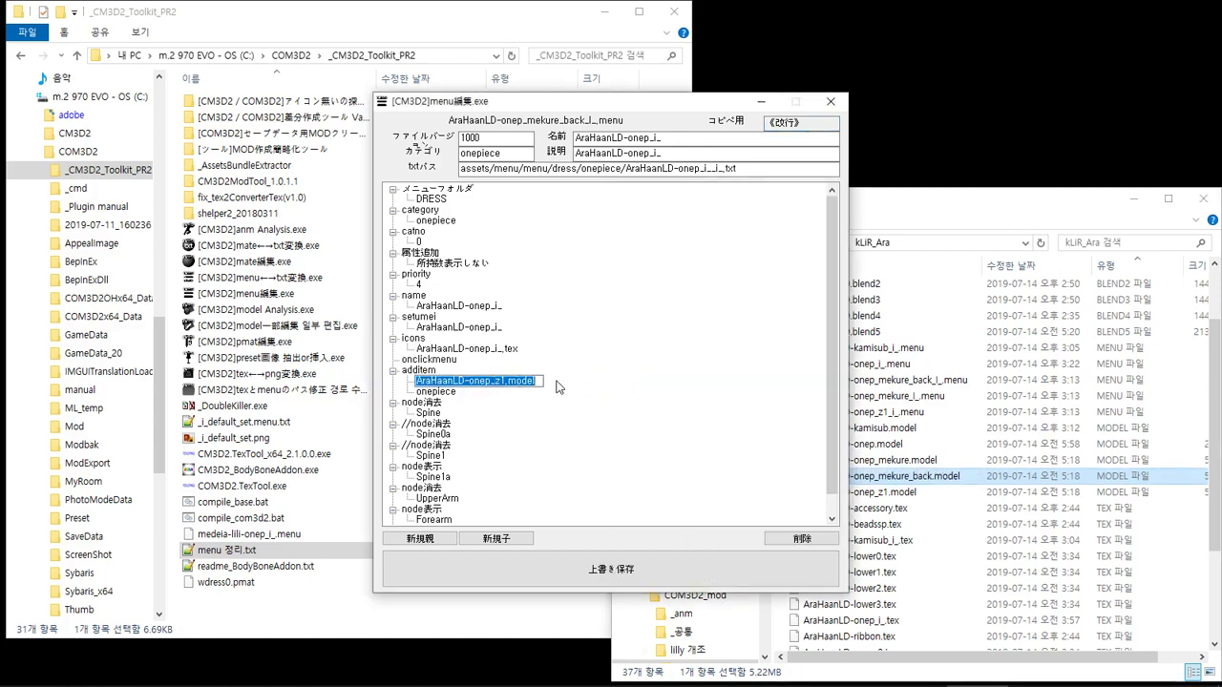
key(ctrl+v)
key(Return)
- Save the mekure_back menu over the existing file and close the menu editor
click(641, 564)
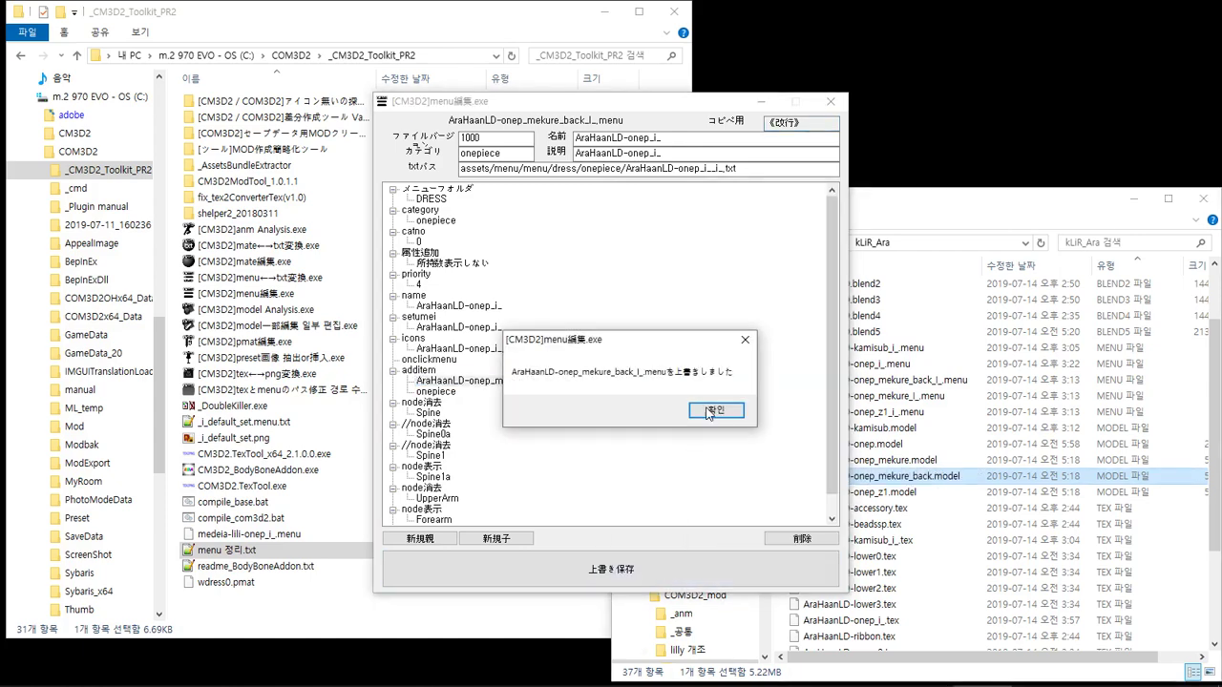
click(715, 409)
drag(668, 103, 457, 122)
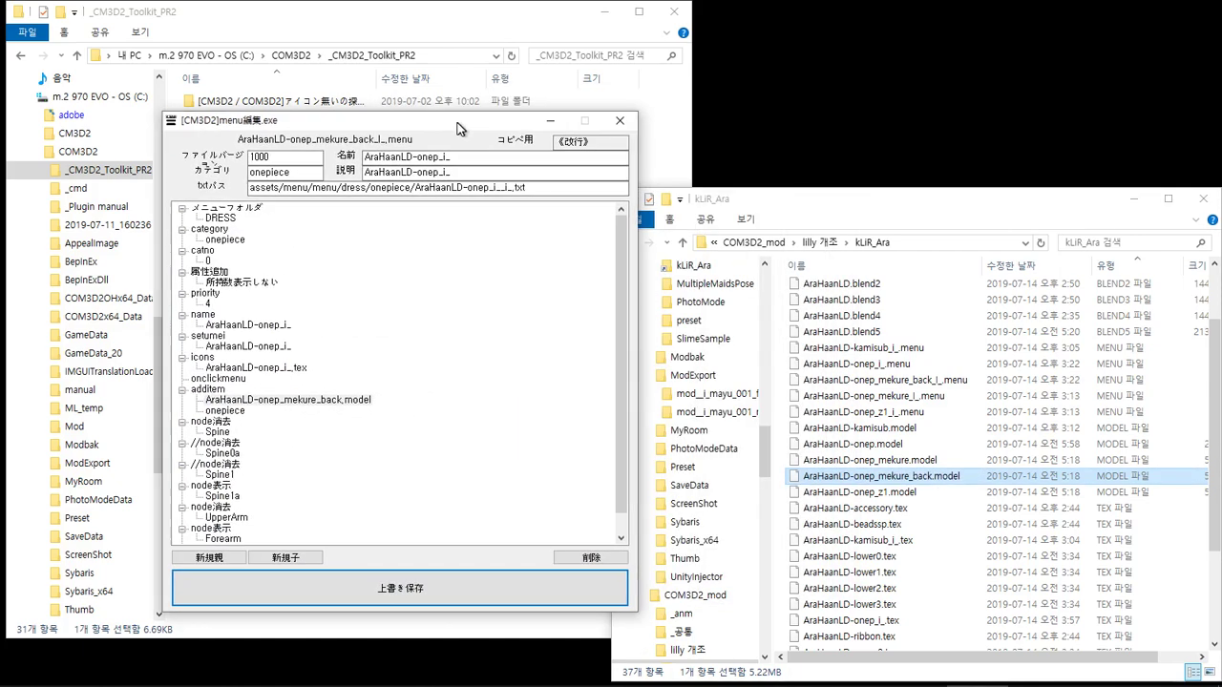
click(619, 121)
- Open AraHaanLD-onep_mekure_i_.menu in [CM3D2]menu編集.exe and set its additem model to AraHaanLD-onep_mekure.model
click(936, 460)
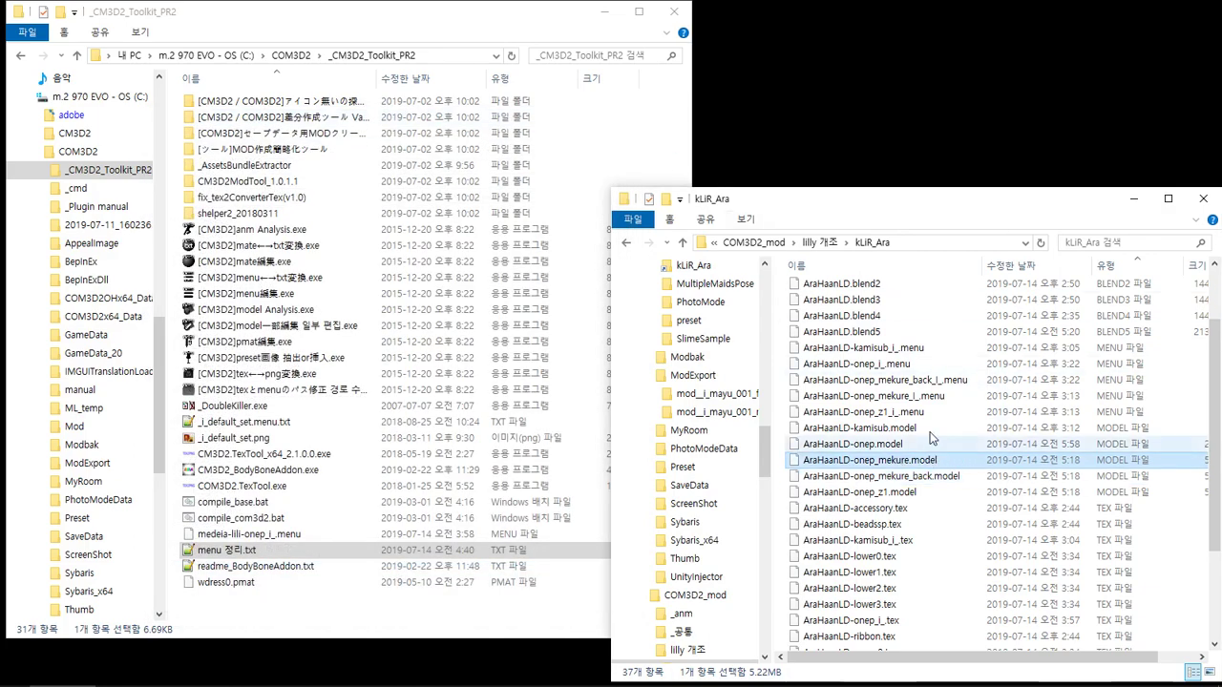
drag(890, 401, 420, 294)
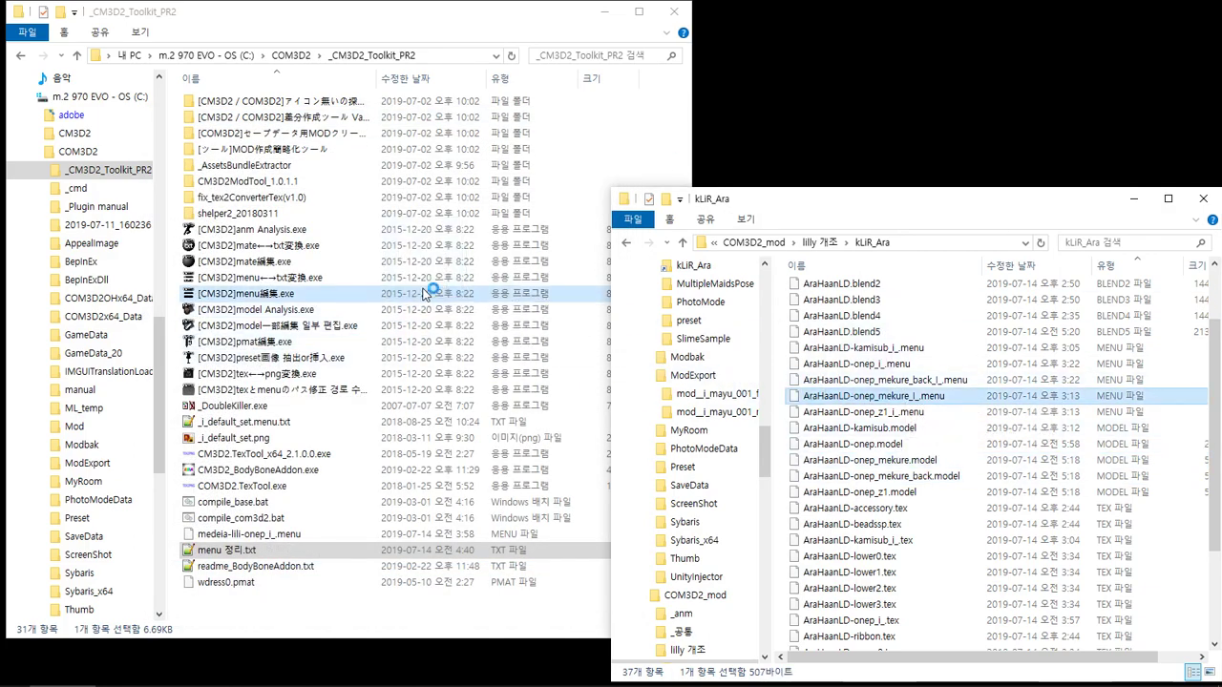
click(924, 461)
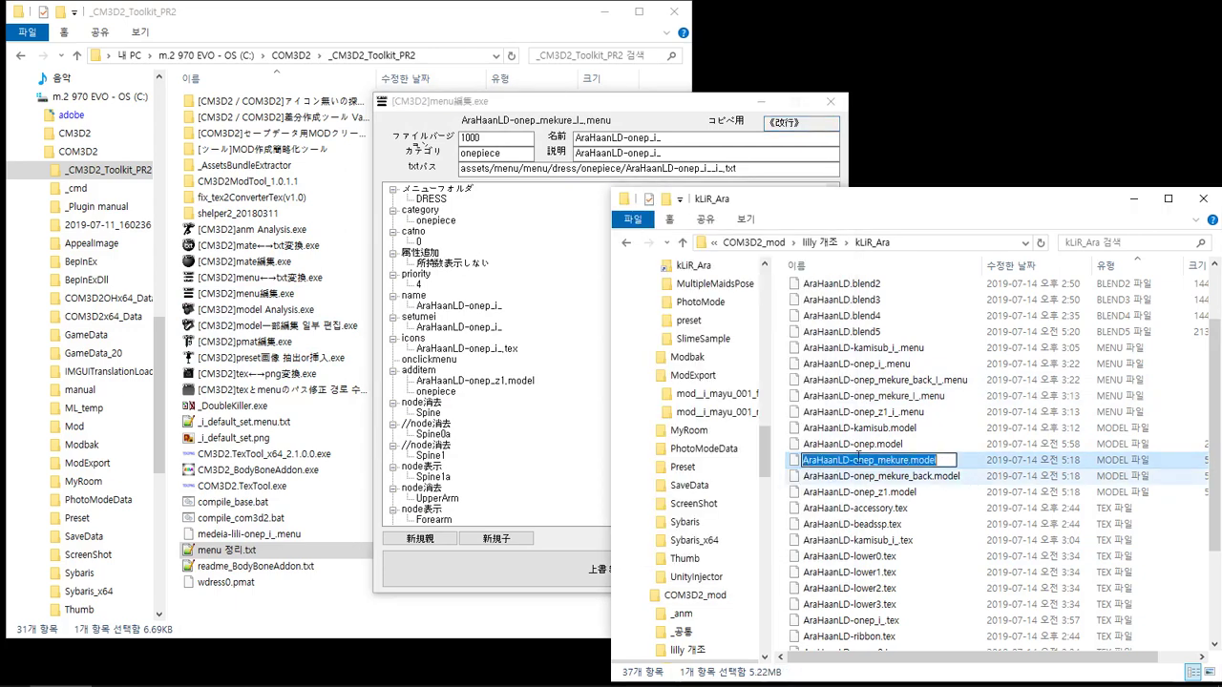
key(ctrl+c)
double_click(500, 381)
key(ctrl+v)
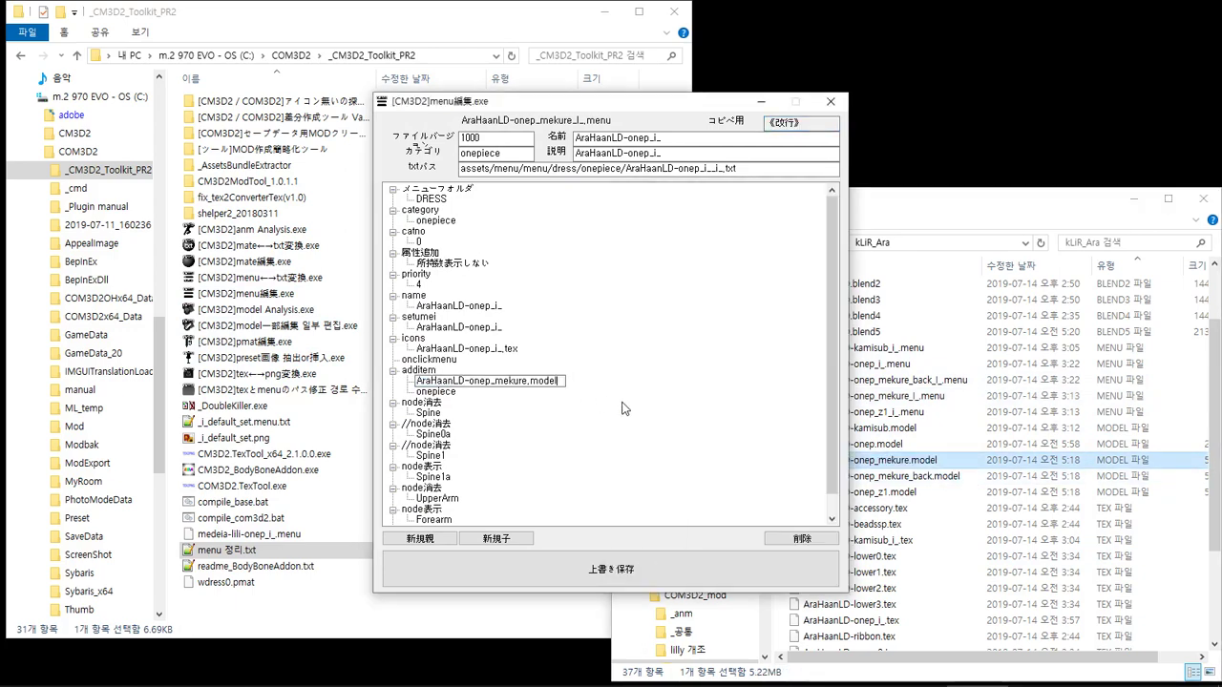
- Overwrite the AraHaanLD-onep_mekure_i_.menu file with the edit and close the menu editor
click(577, 571)
click(711, 412)
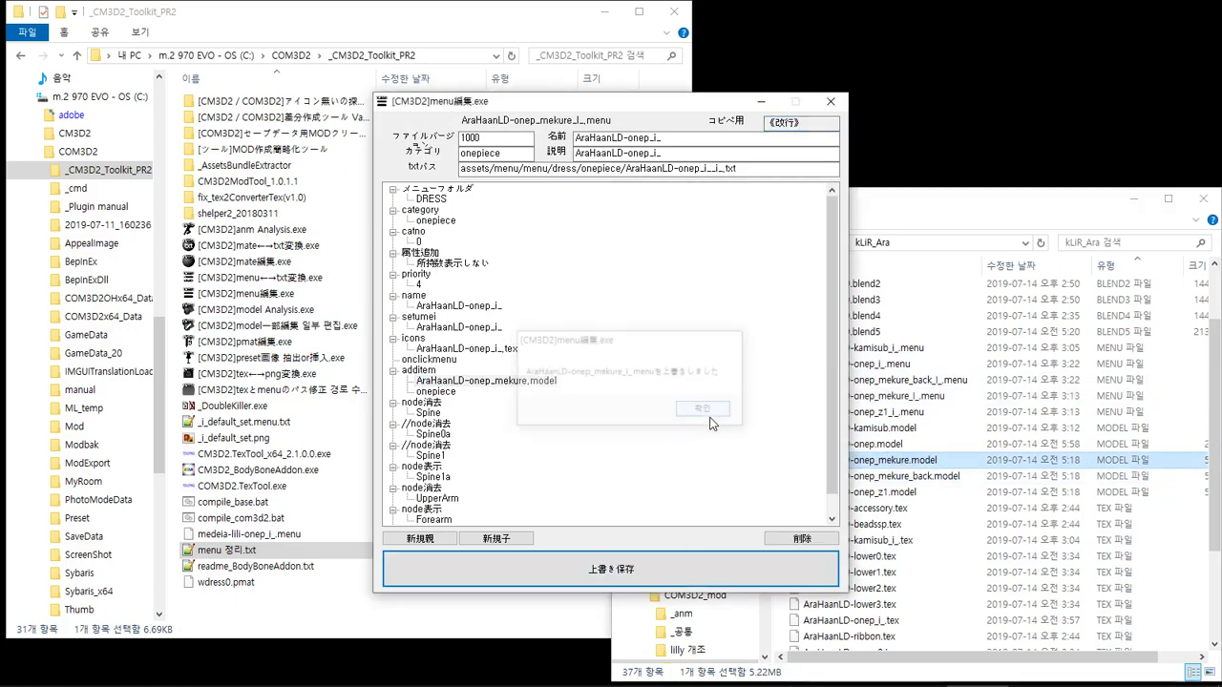
click(831, 101)
- Switch to Blender and import AraHaanLD-onep_mekure.model from the kLiR_Ara folder as a CM3D2 model
click(881, 476)
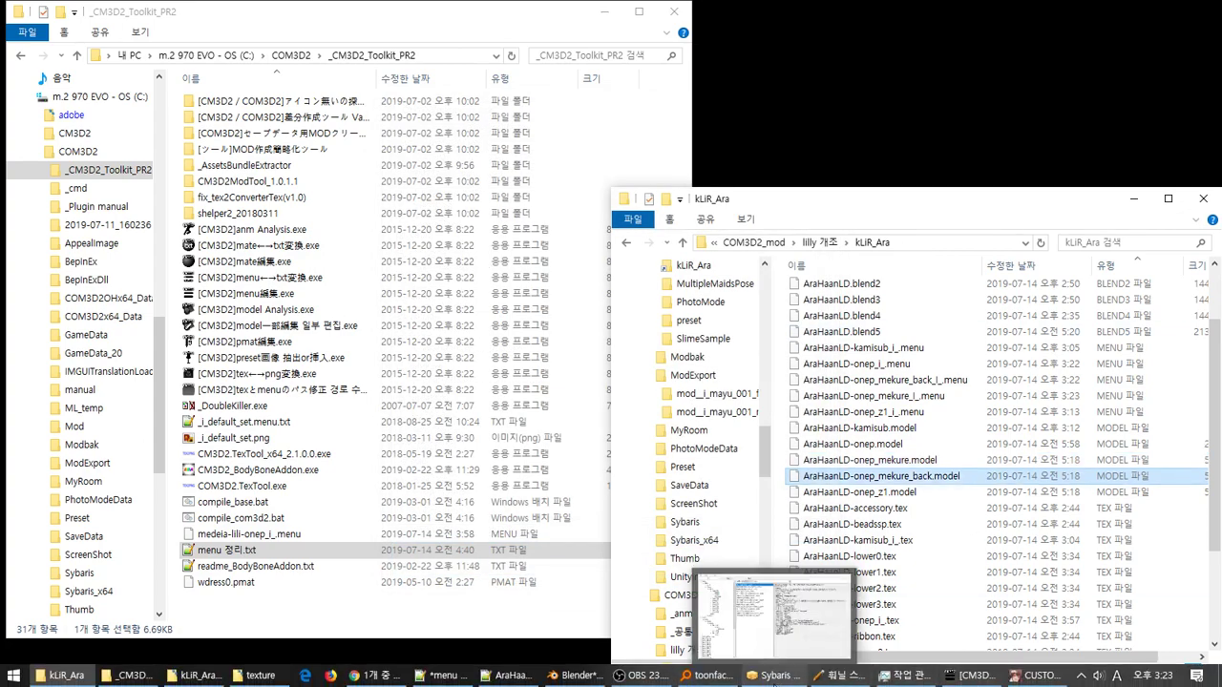
click(773, 676)
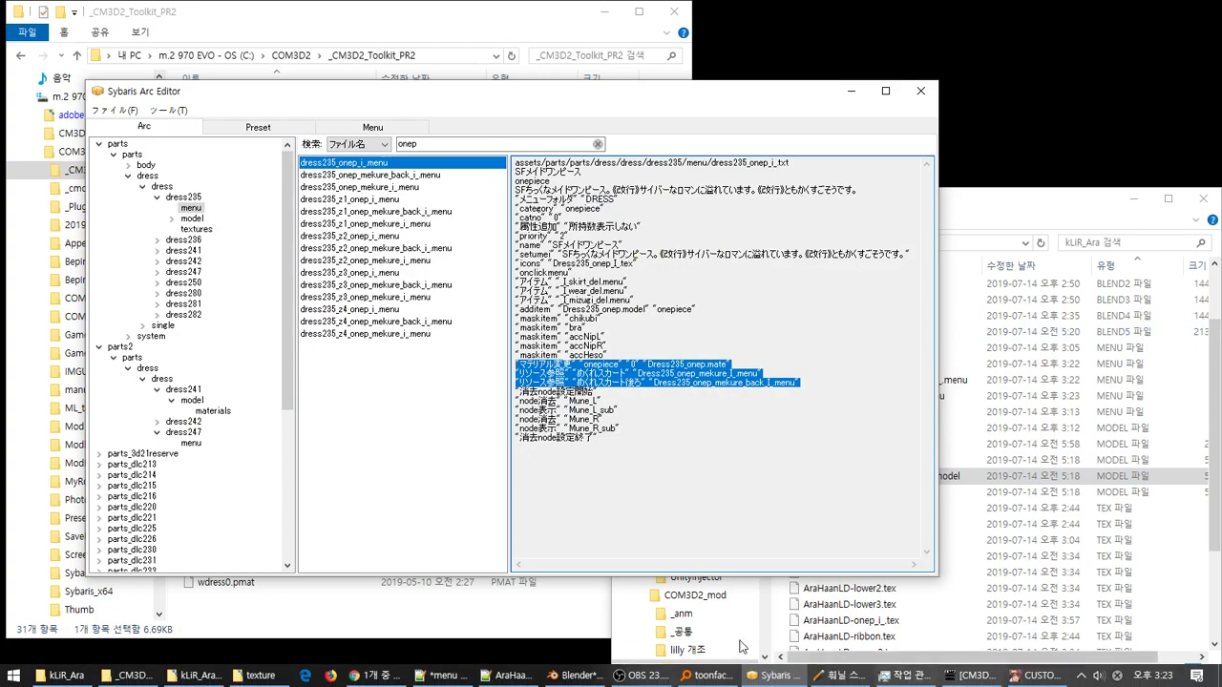
click(578, 682)
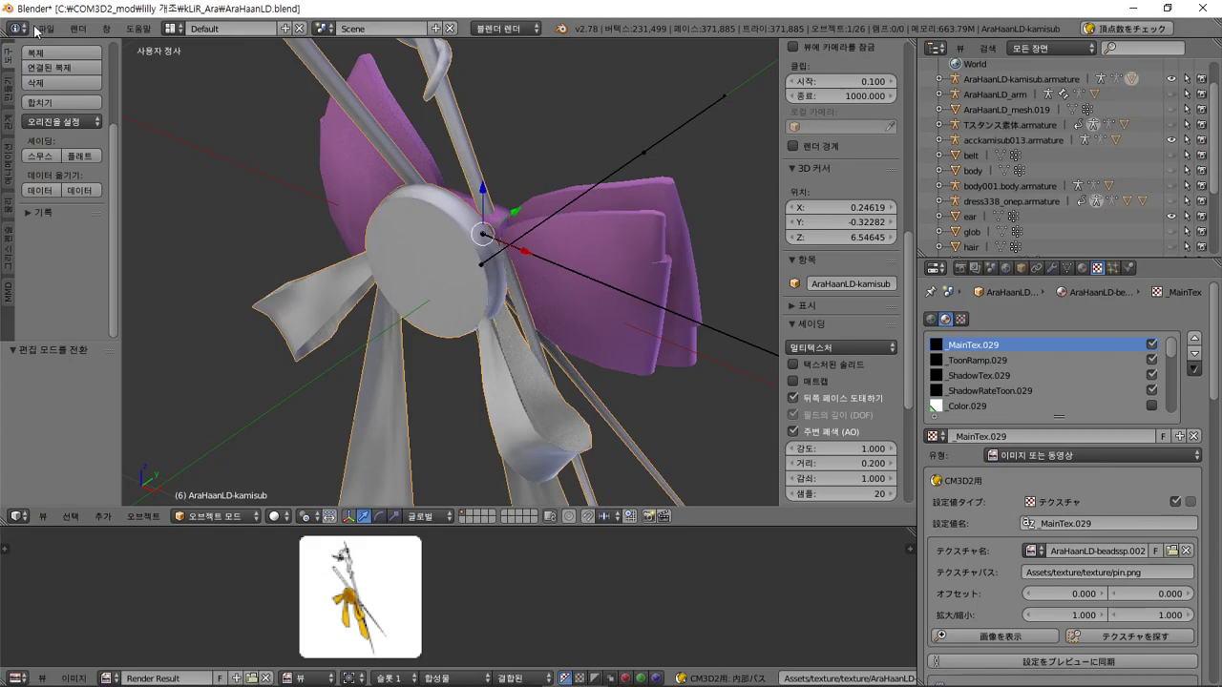
click(44, 29)
mouse_move(143, 303)
click(367, 457)
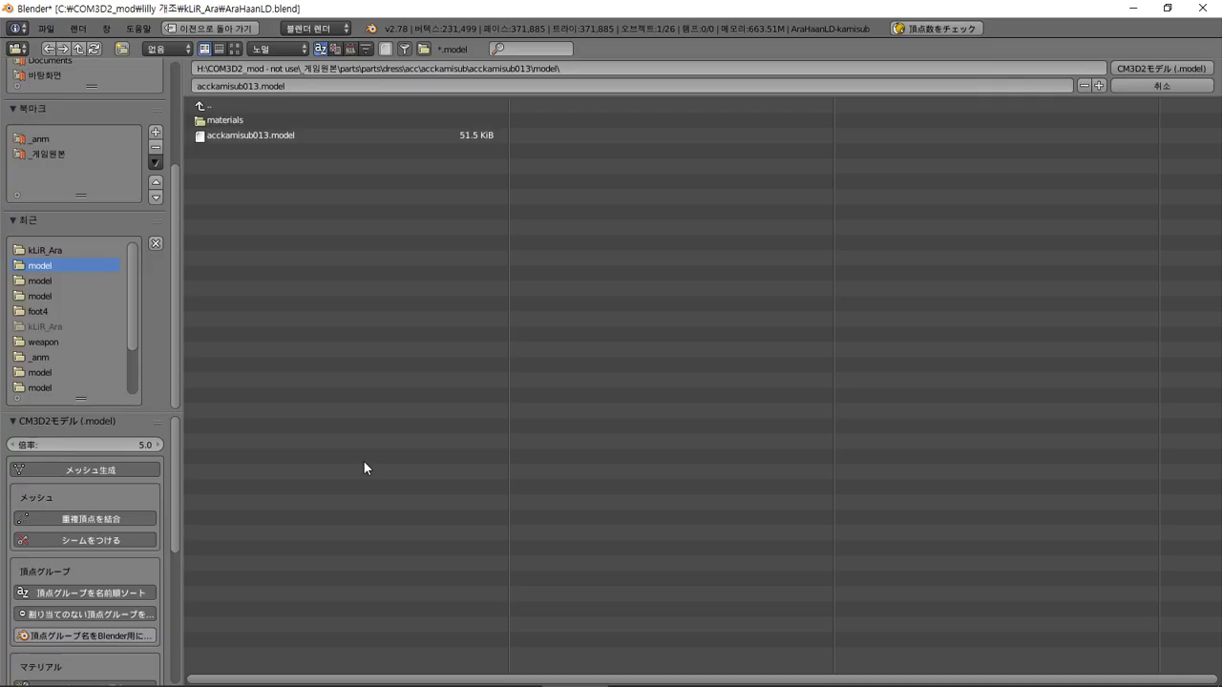
click(46, 251)
double_click(303, 149)
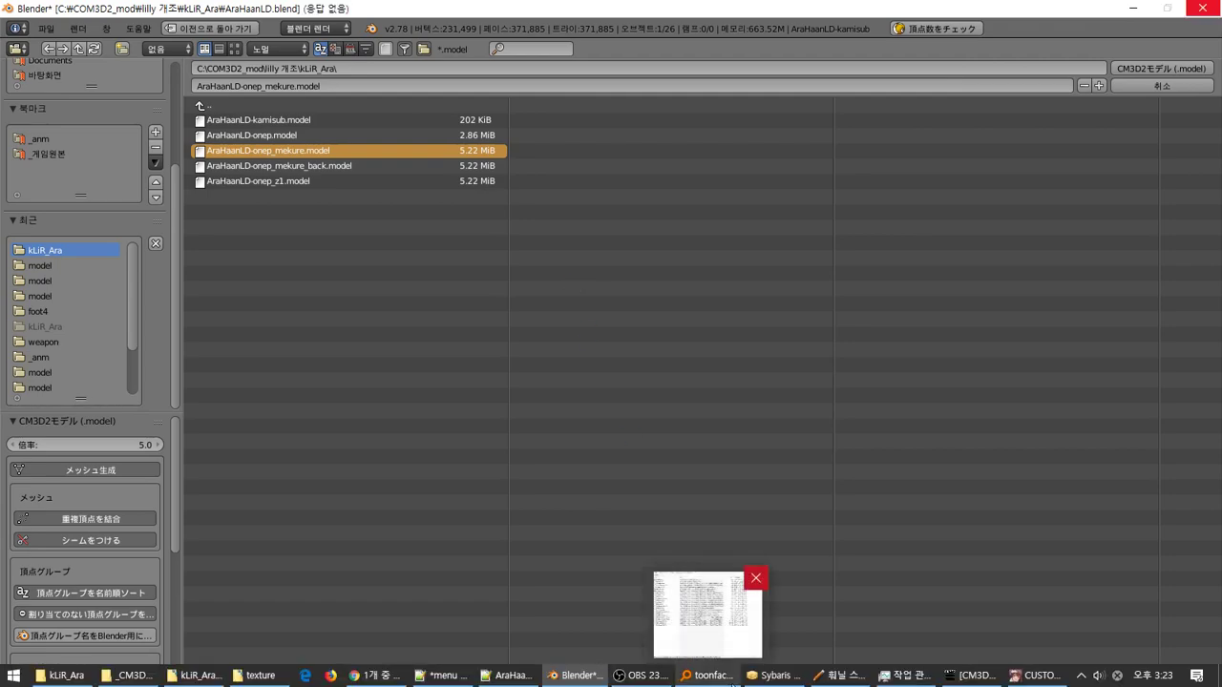
- Close the Everything search window and the StylePix image editor, dismissing its file error
click(731, 681)
key(Escape)
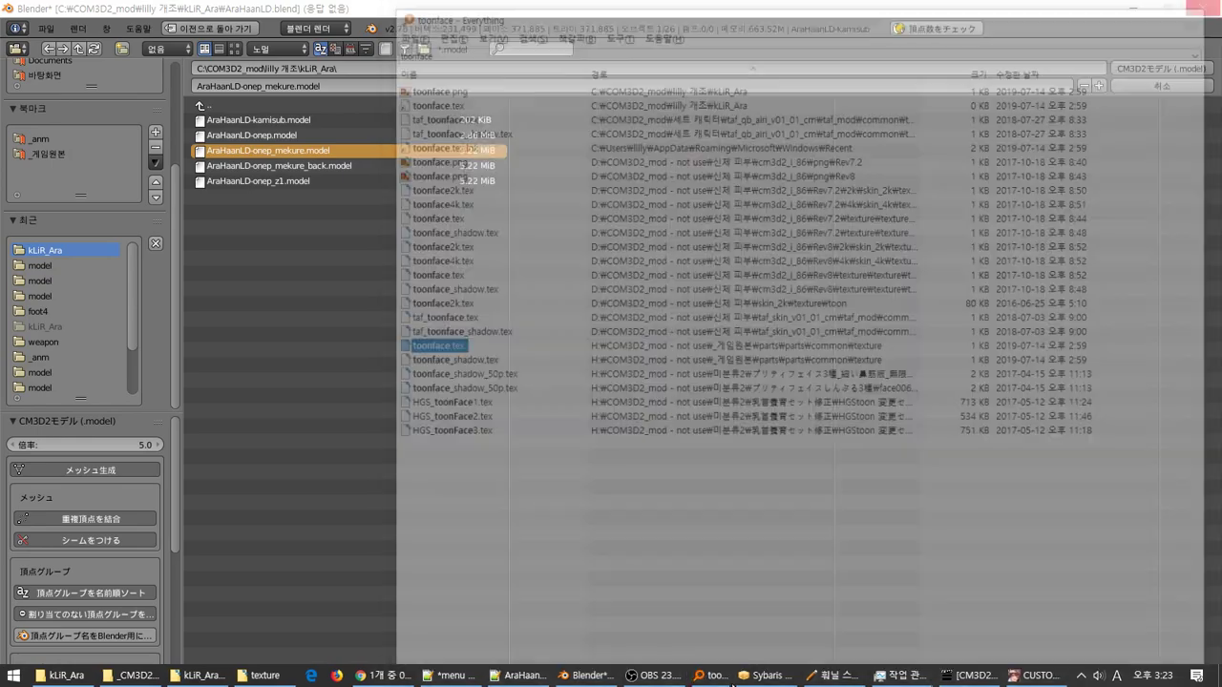
click(819, 675)
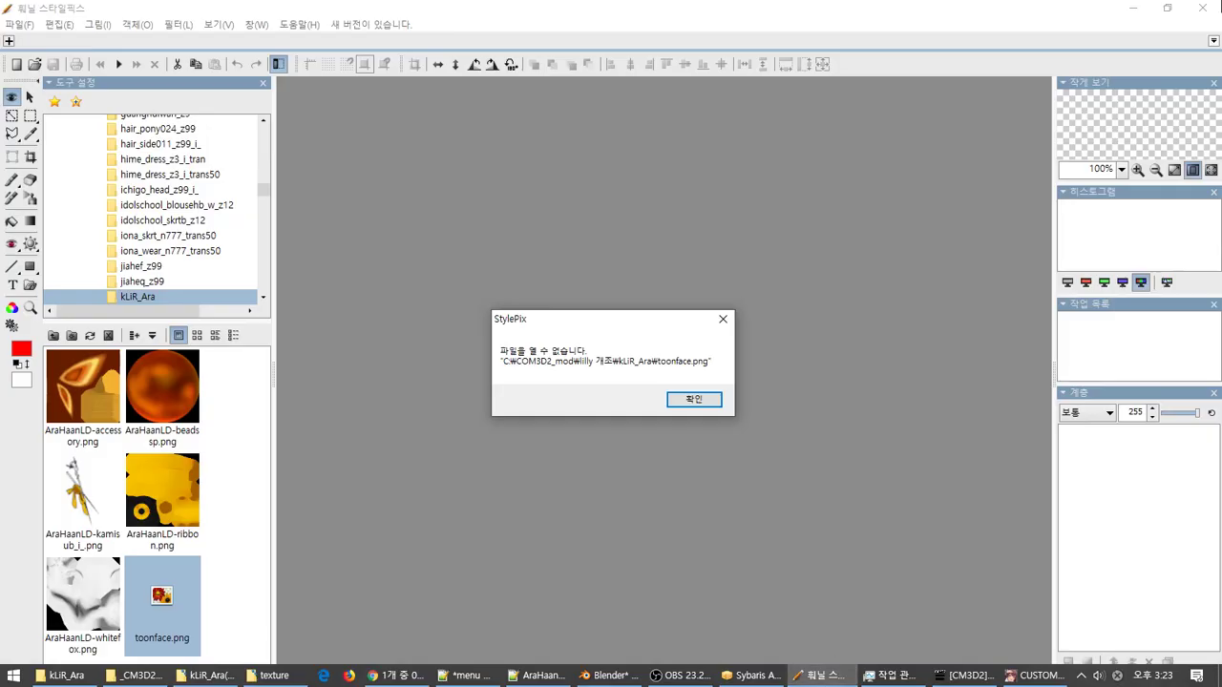
click(691, 400)
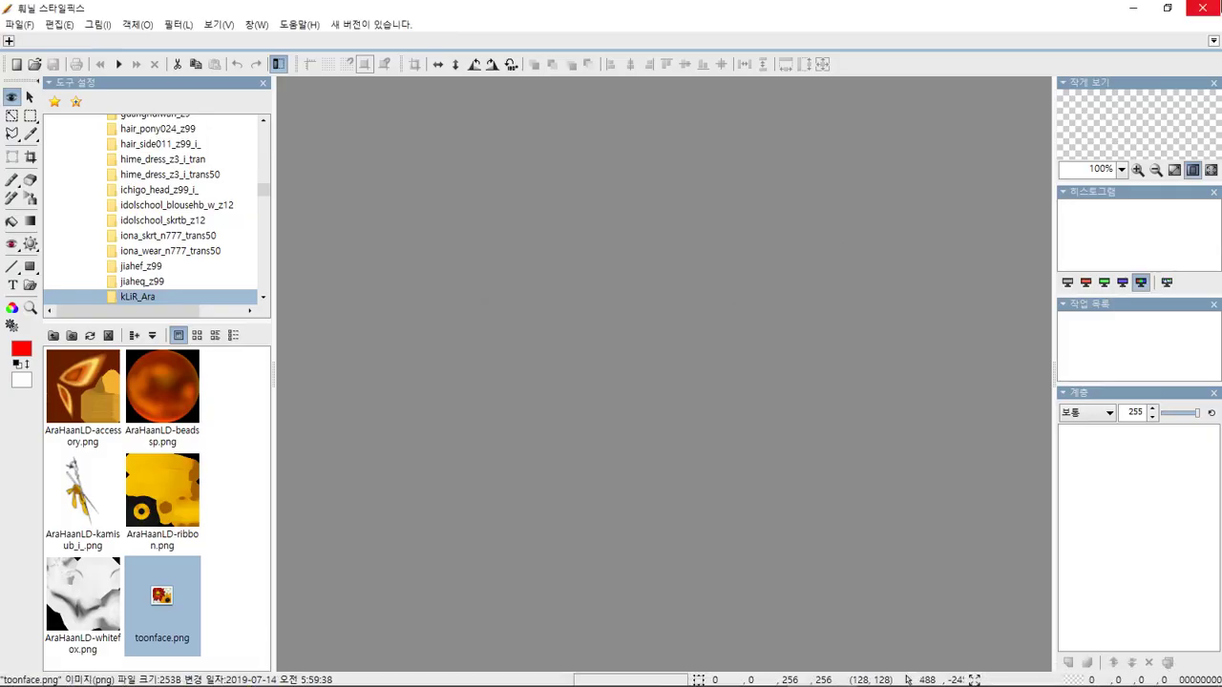
click(1202, 9)
- Hide the AraHaanLD-kamisub hair accessory mesh and its armature in the Blender scene
middle_drag(612, 427, 592, 342)
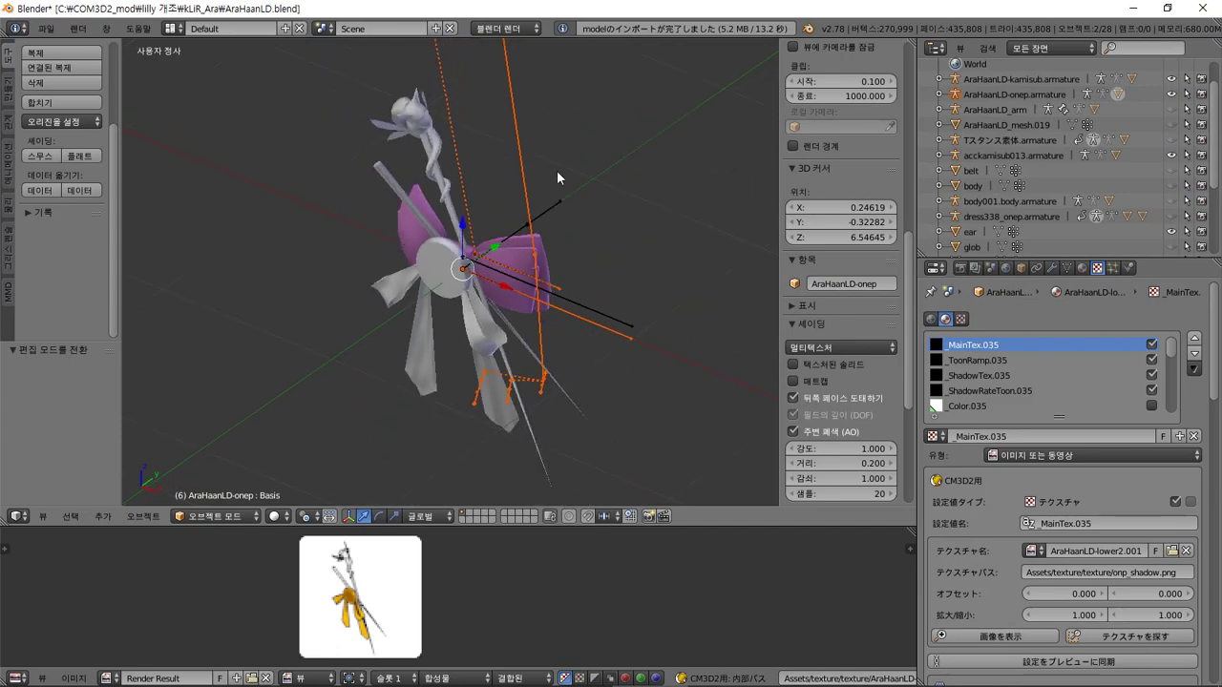
shift+middle_drag(557, 178, 458, 501)
shift+middle_drag(566, 30, 518, 159)
scroll(486, 232, down, 5)
scroll(1094, 170, up, 2)
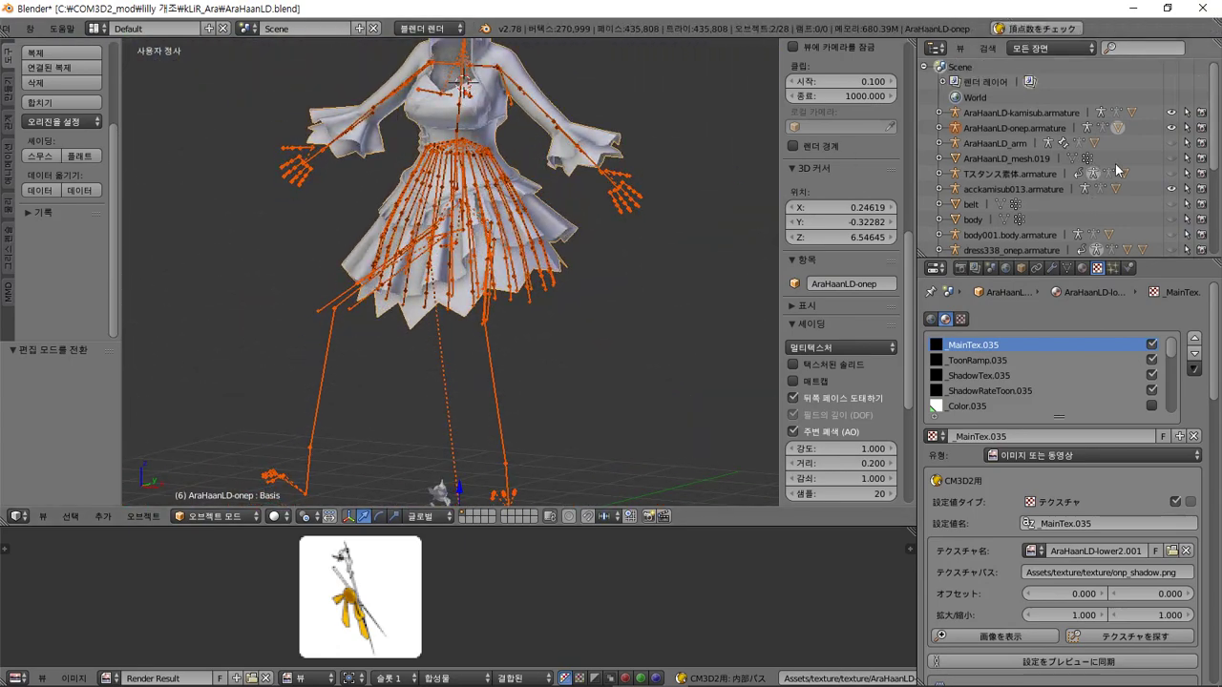
scroll(457, 296, down, 3)
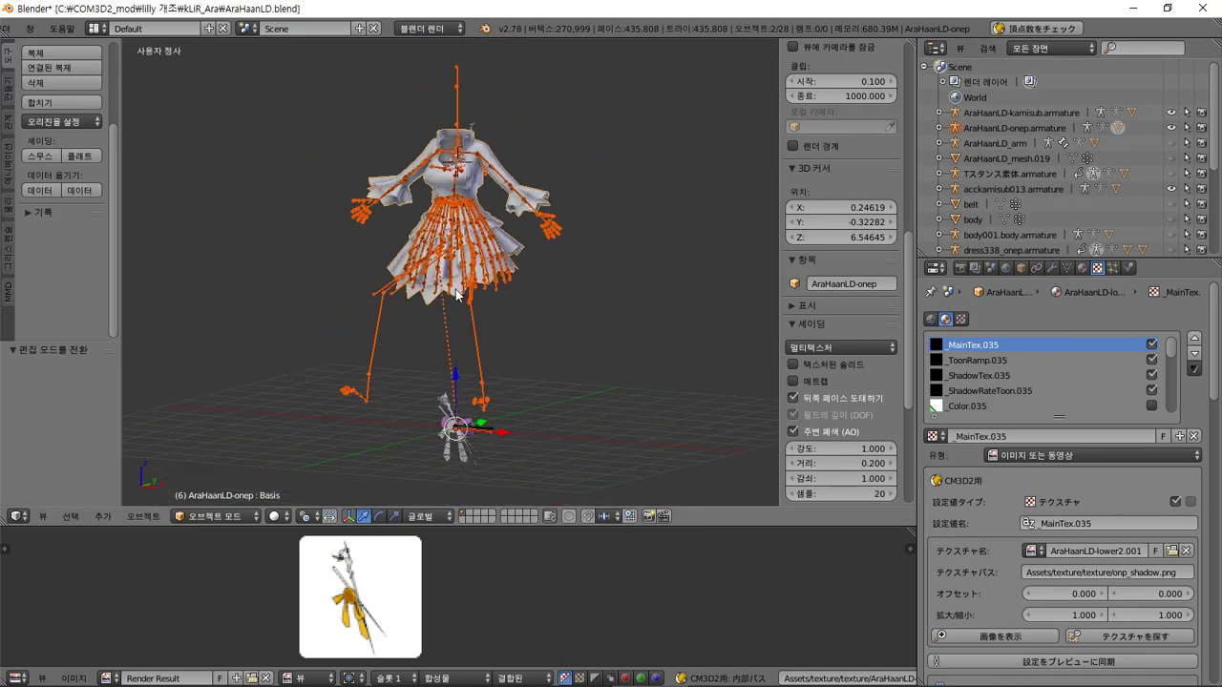
right_click(456, 464)
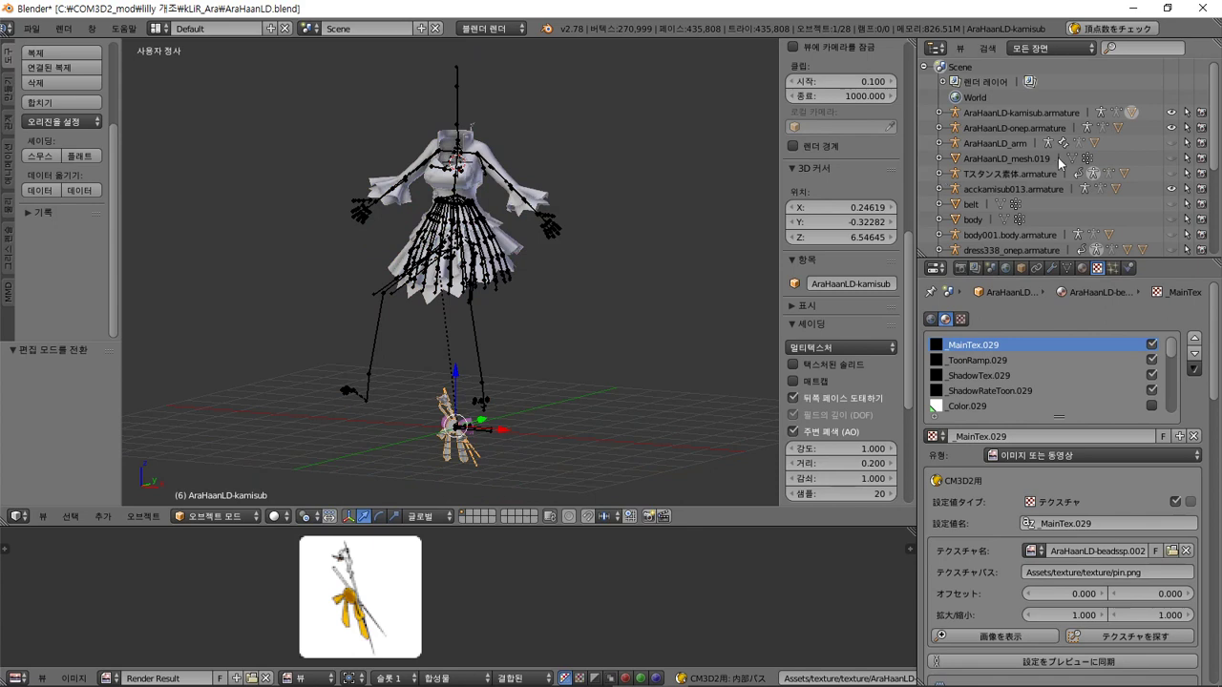
click(939, 113)
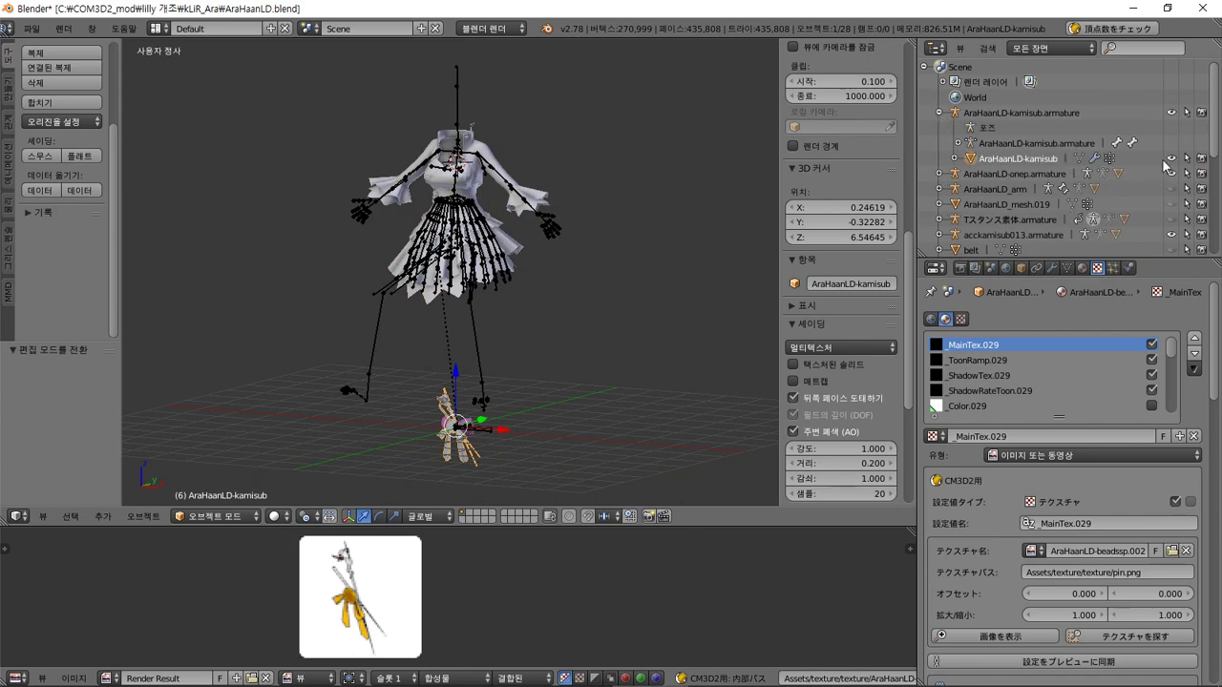
click(1171, 158)
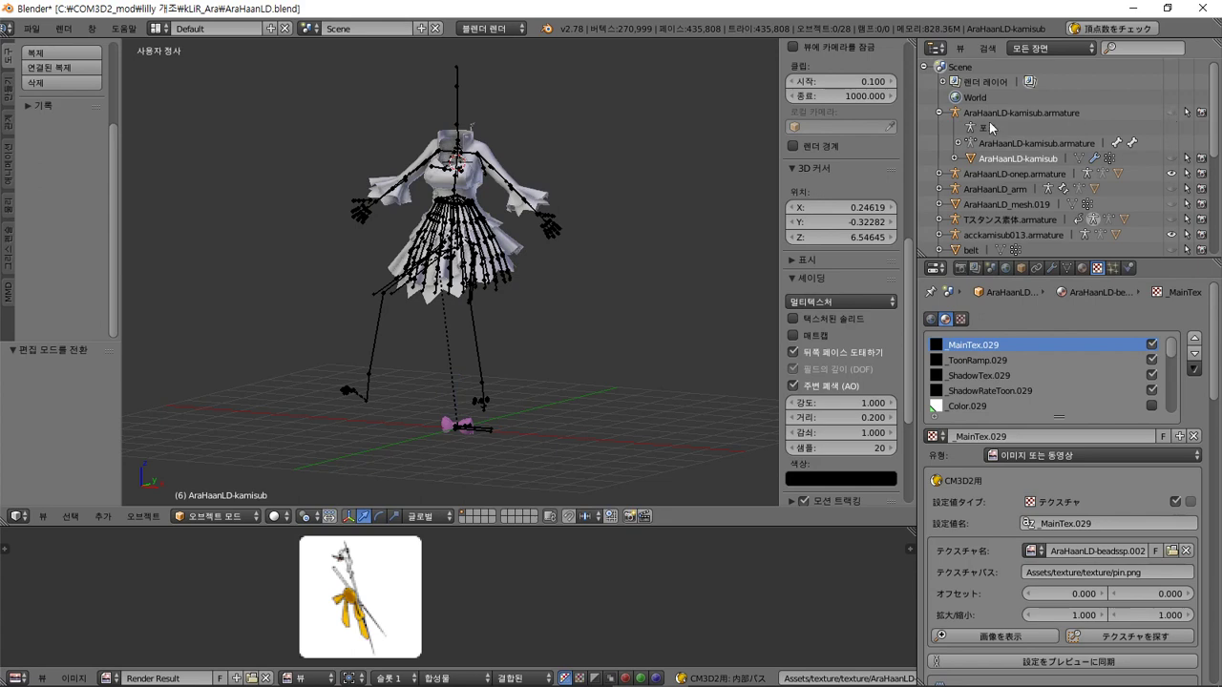
click(939, 112)
- Delete the acckamisub013 armature together with its whole hierarchy
right_click(448, 435)
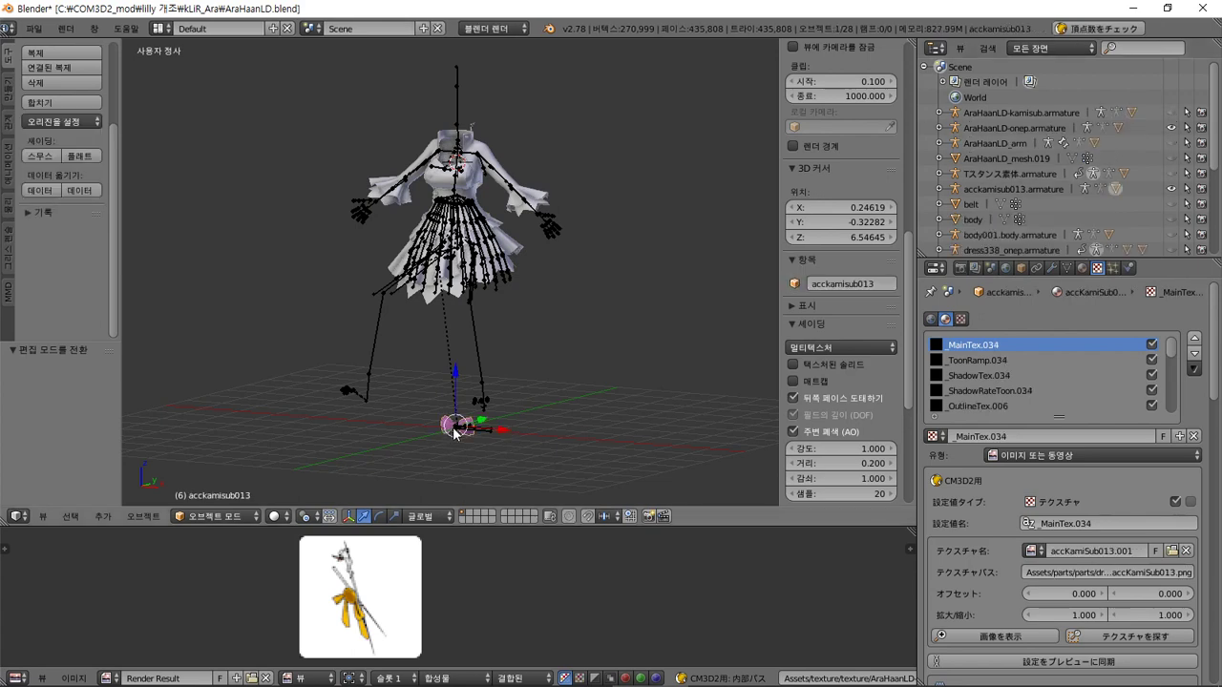
click(940, 189)
right_click(1010, 177)
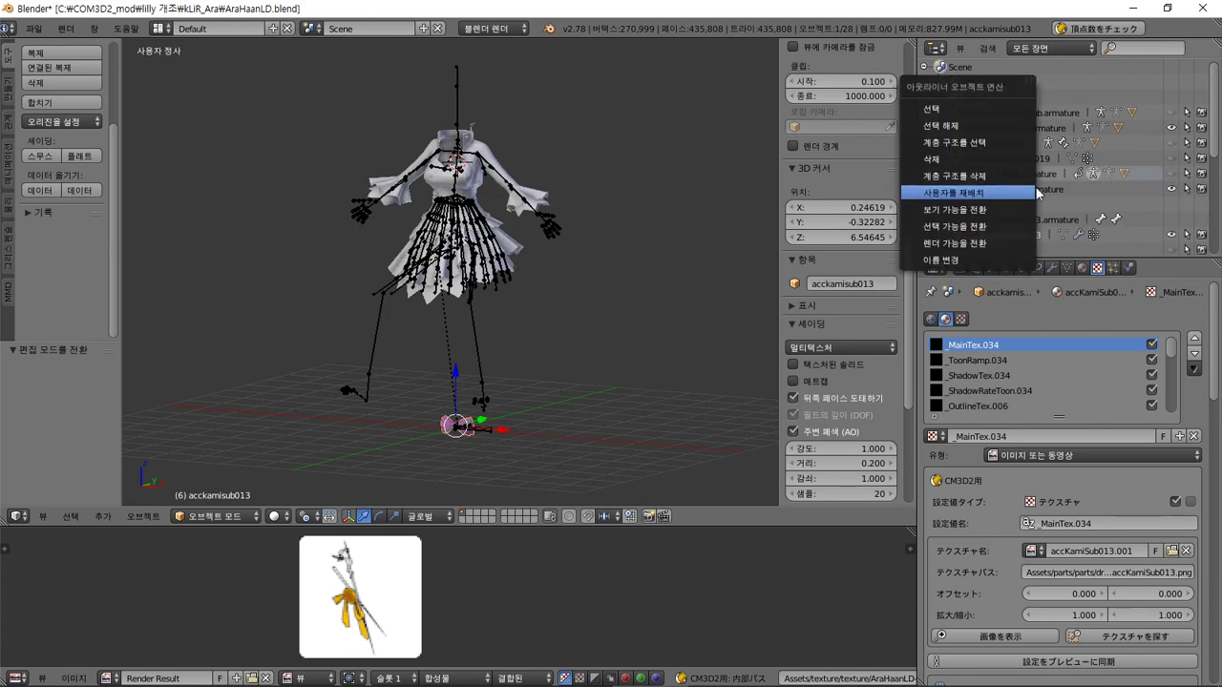
click(1047, 188)
click(1027, 189)
right_click(1027, 189)
click(1029, 193)
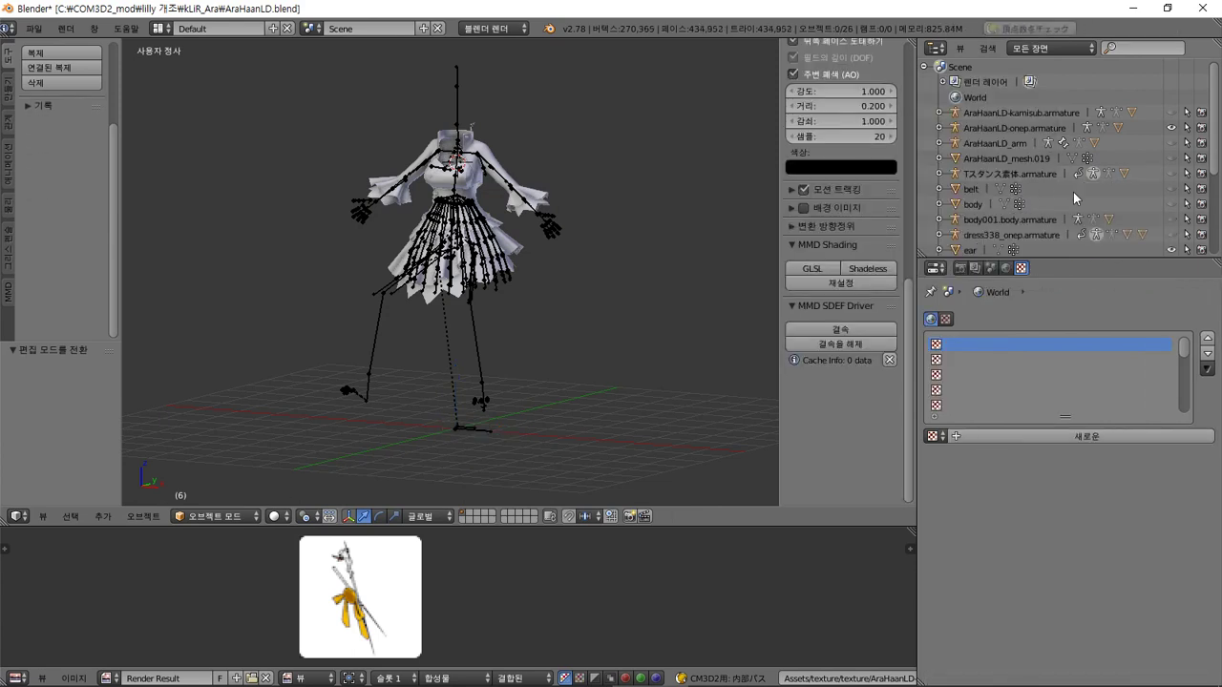
- Select the imported AraHaanLD-onep dress mesh and expand its armature's hierarchy in the outliner
scroll(598, 233, up, 1)
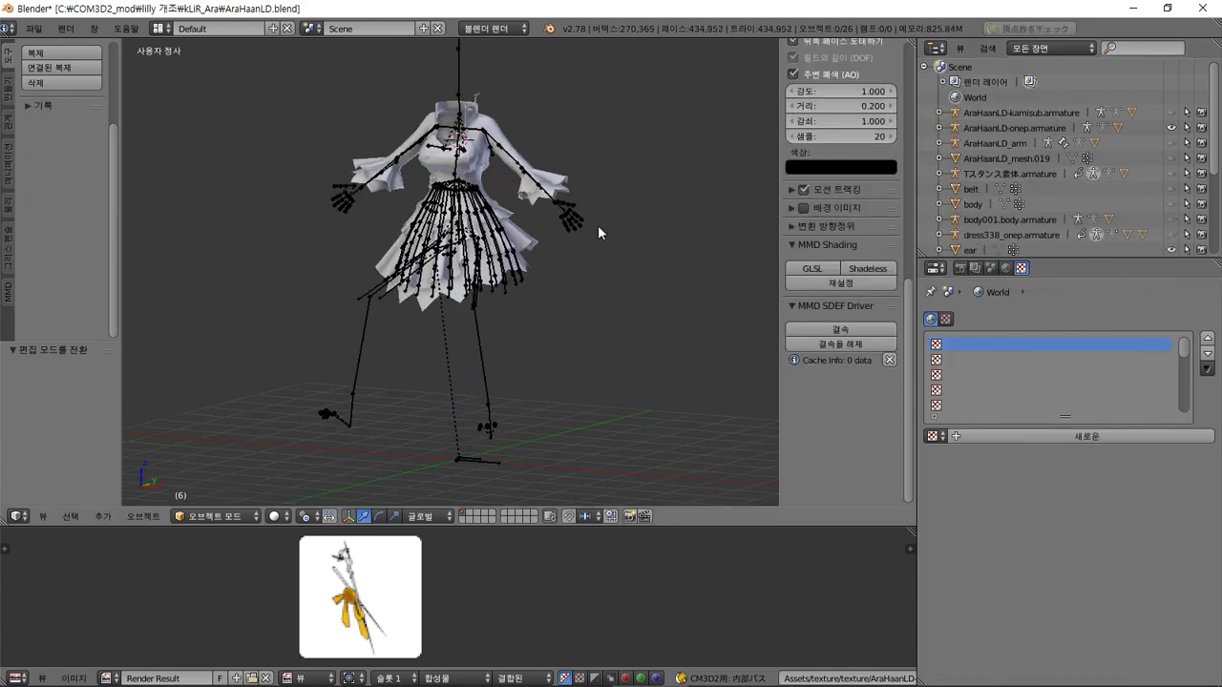
right_click(519, 182)
scroll(531, 181, up, 2)
scroll(1110, 172, down, 2)
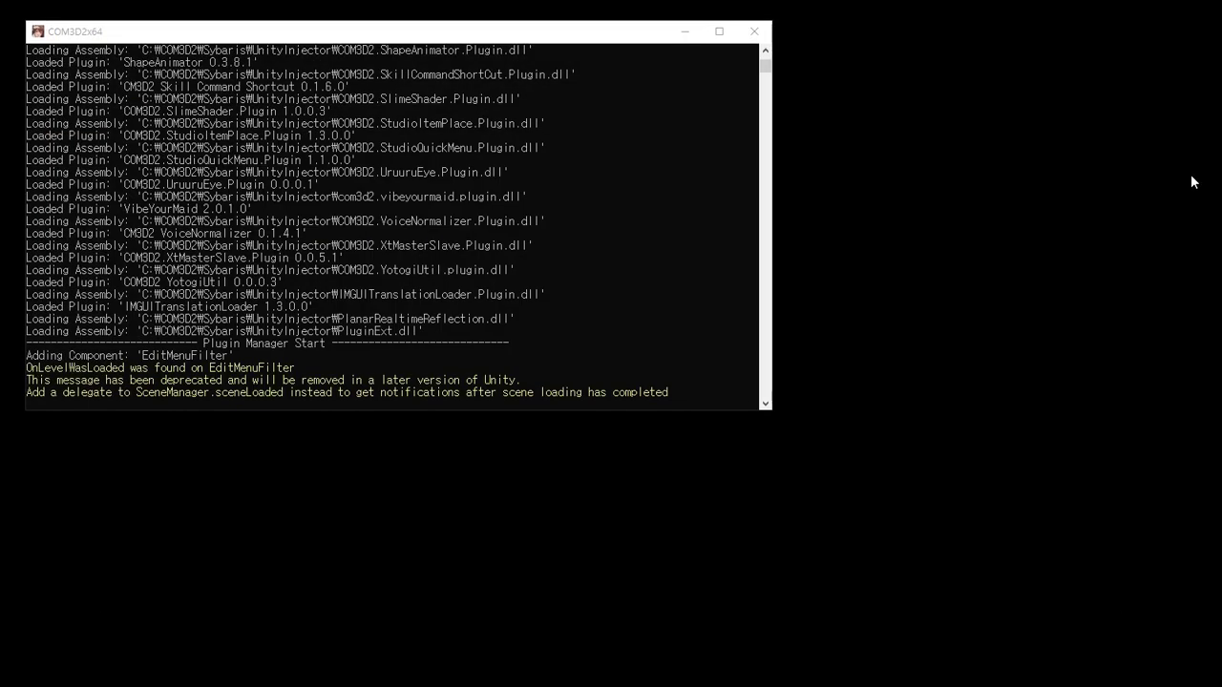
key(alt+Tab)
key(alt+Tab)
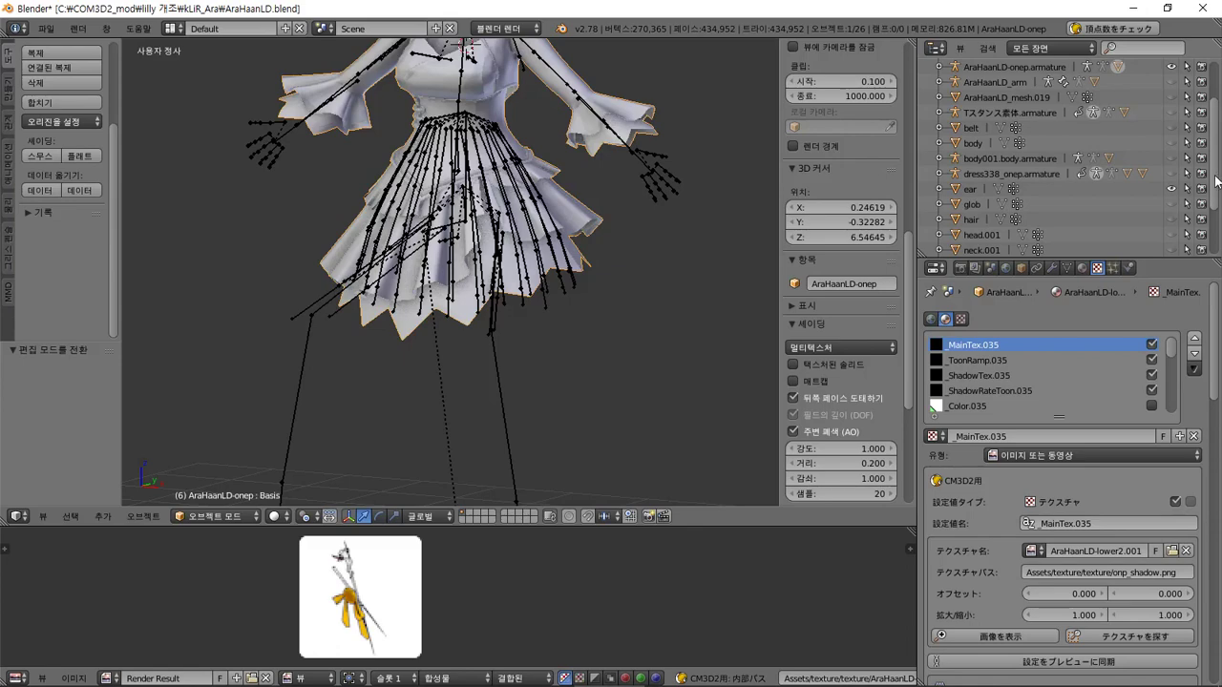
scroll(1205, 181, up, 3)
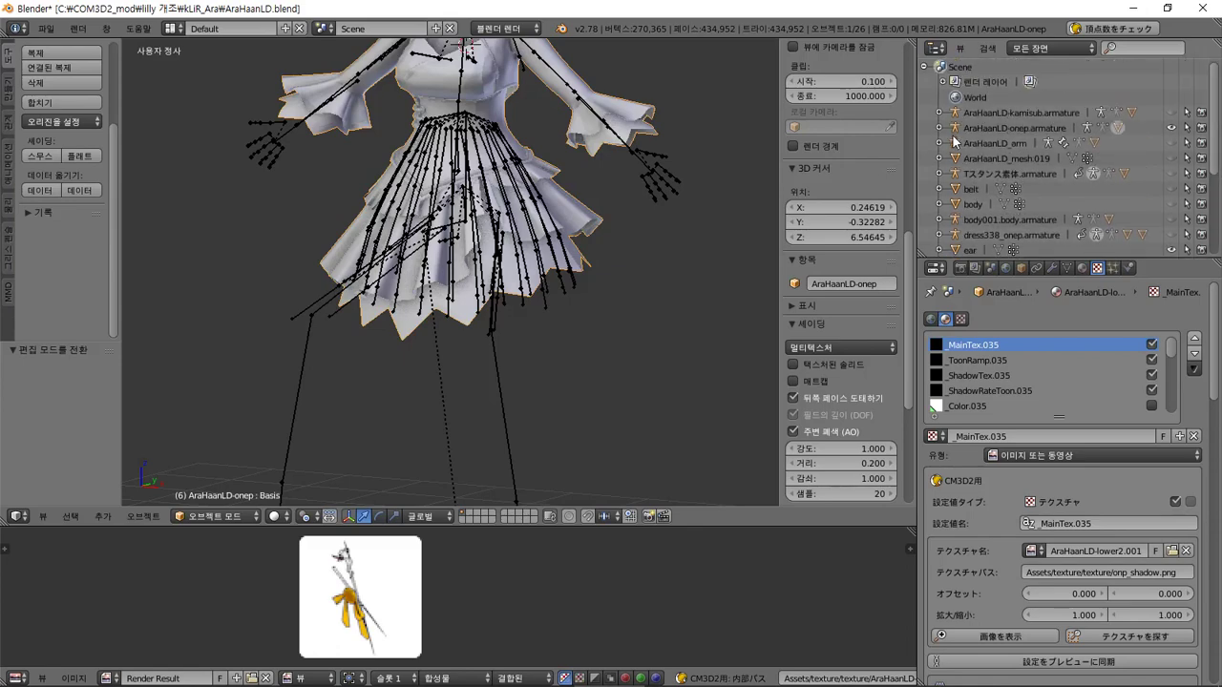
click(940, 127)
- Check the AraHaanLD-onep dress mesh in Edit Mode and return to Object Mode
middle_drag(534, 239, 570, 320)
key(Tab)
key(Tab)
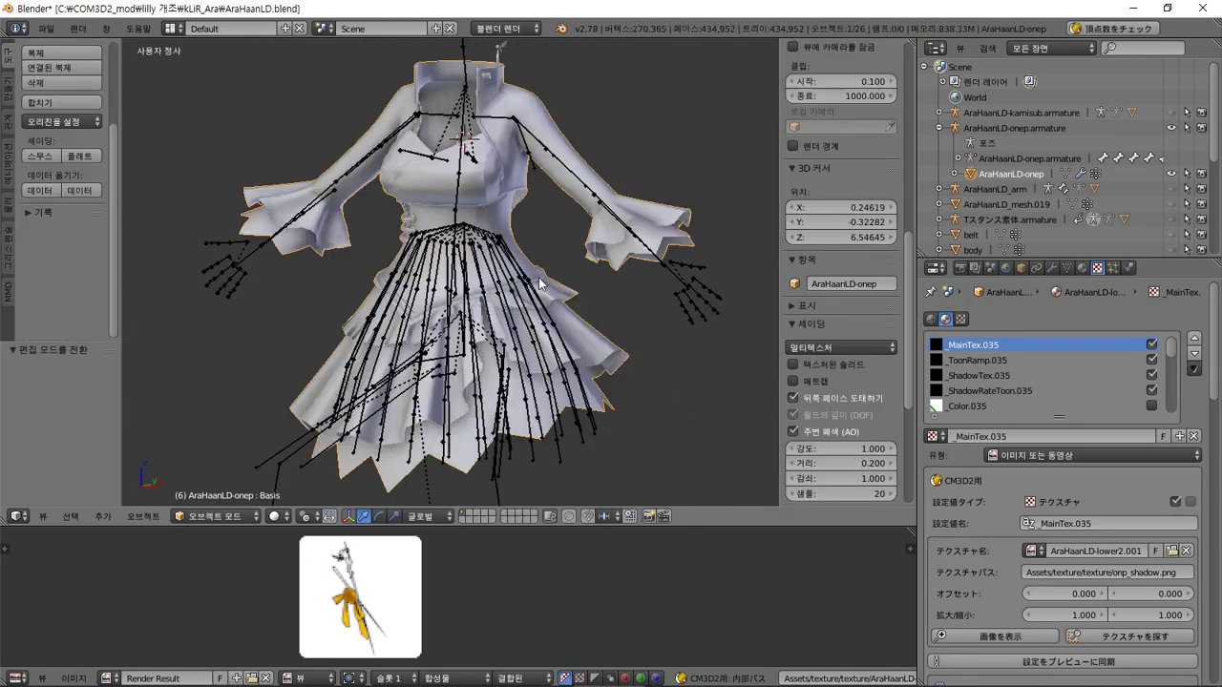
- Delete the AraHaanLD-onep dress mesh and its armature together with their hierarchies
mouse_move(537, 277)
middle_down()
mouse_move(549, 305)
mouse_move(540, 295)
middle_up()
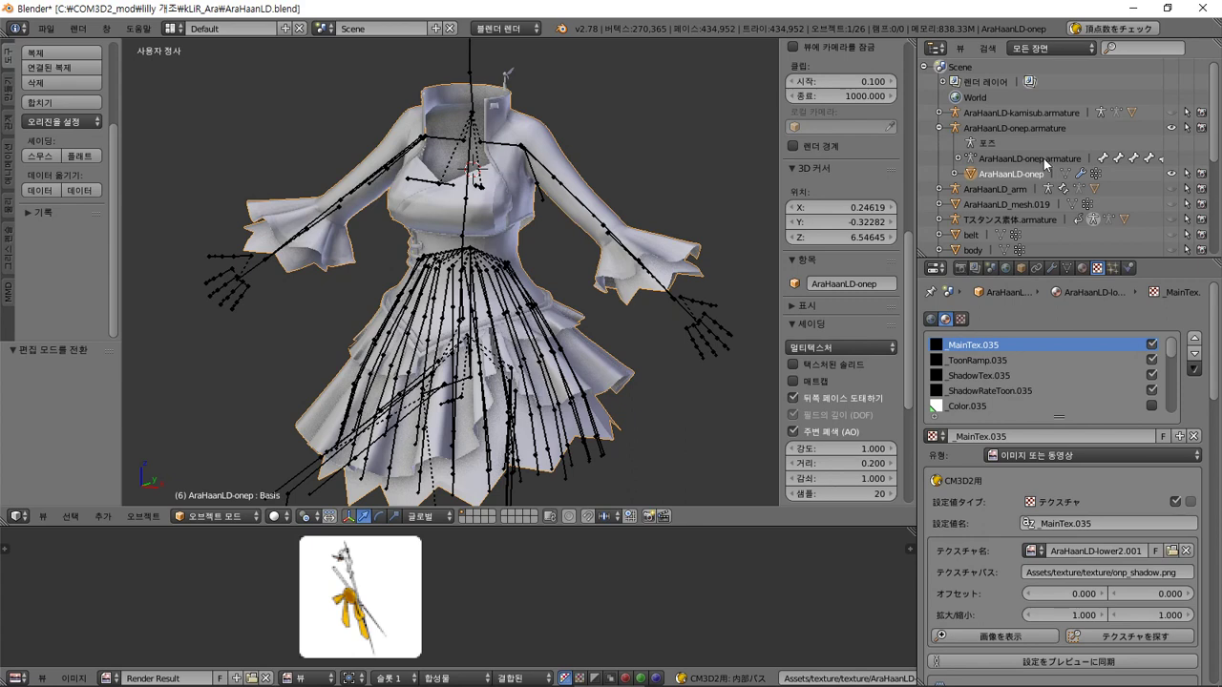
scroll(1050, 164, down, 5)
scroll(1122, 166, up, 2)
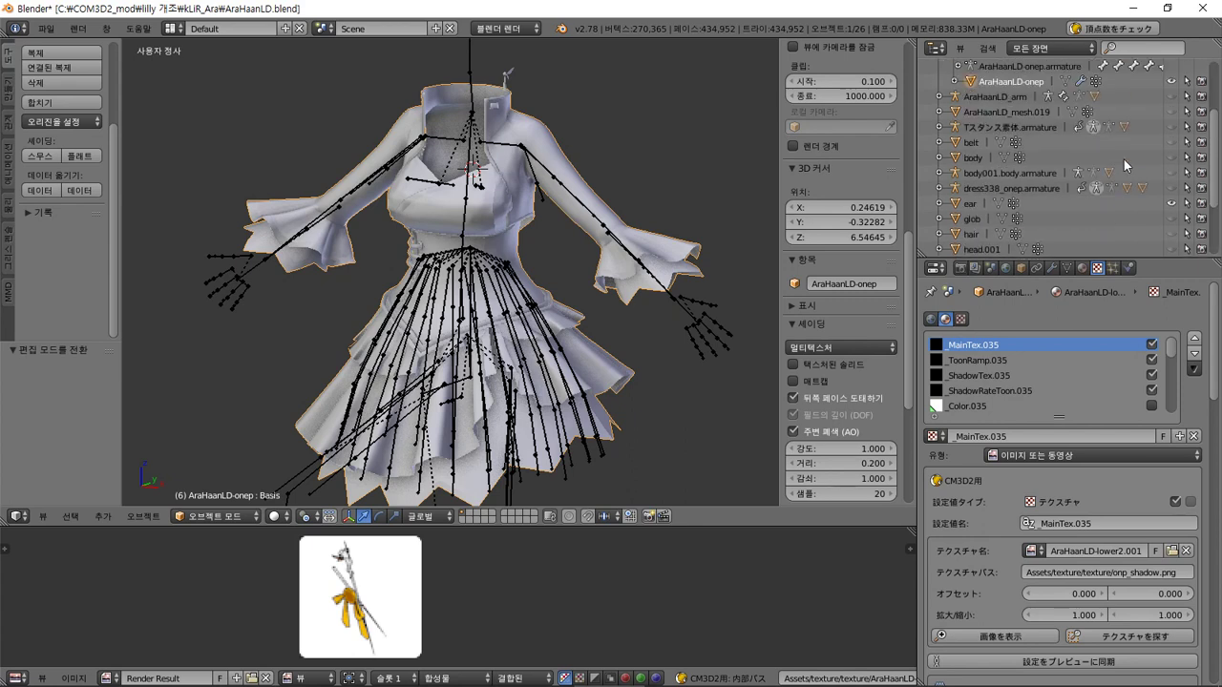
scroll(1124, 165, up, 2)
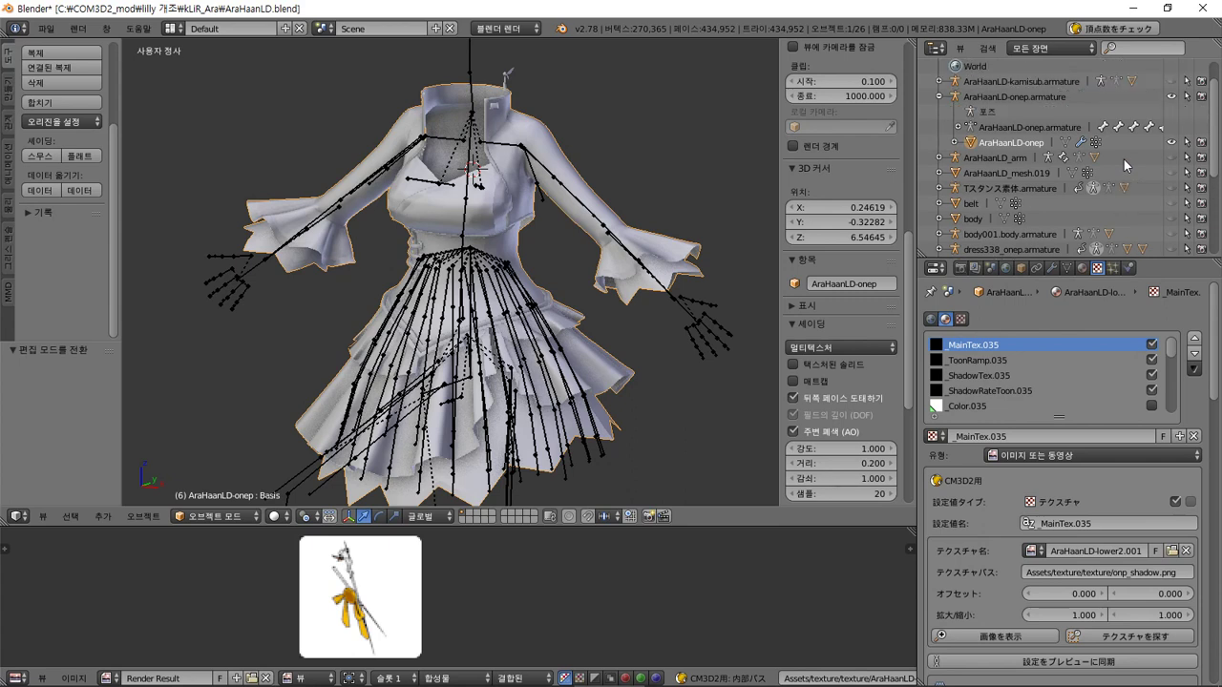
scroll(1031, 190, up, 1)
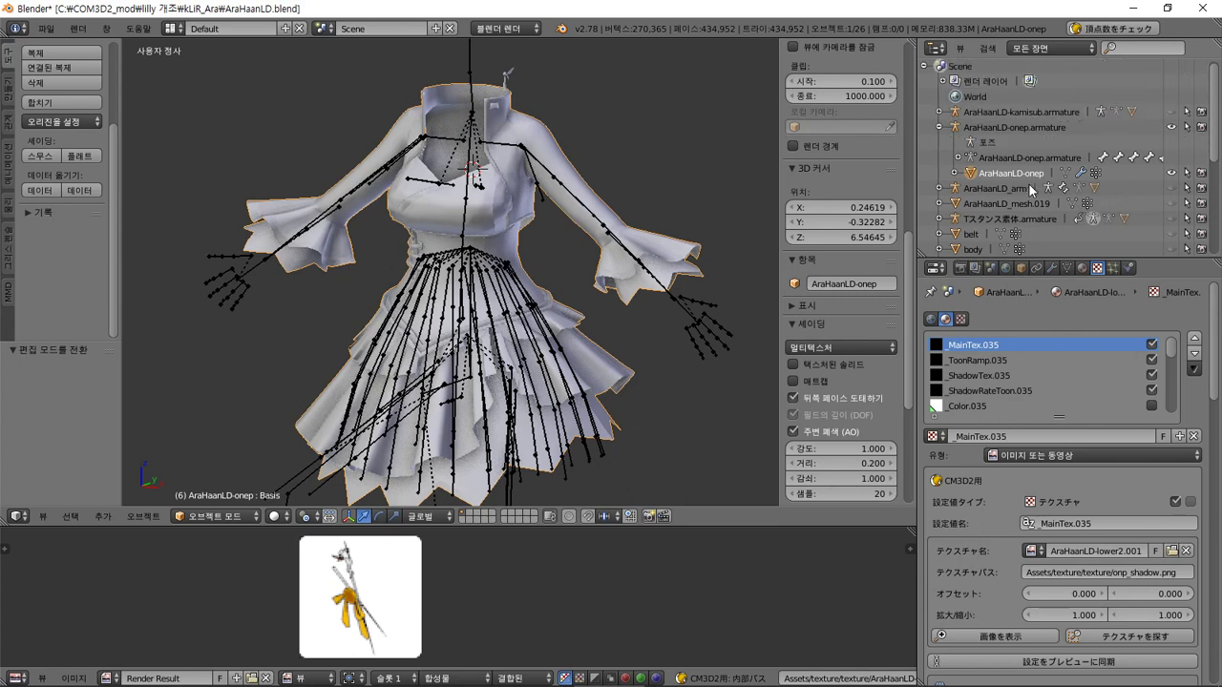
right_click(996, 175)
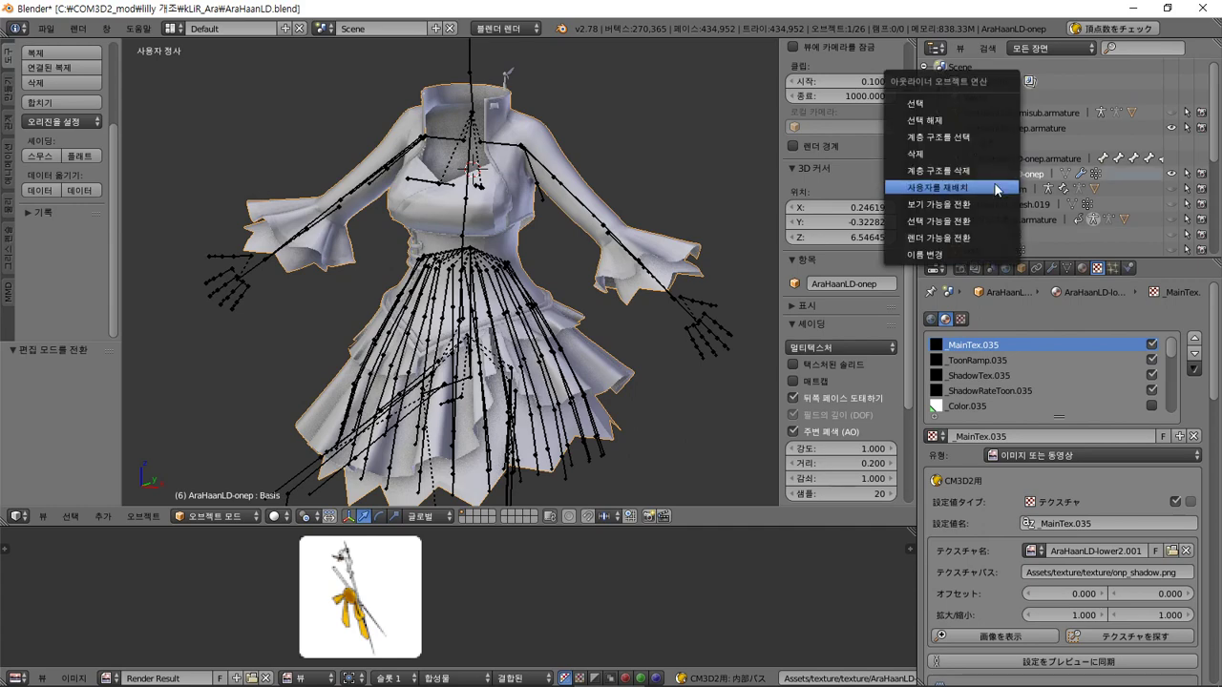
click(997, 167)
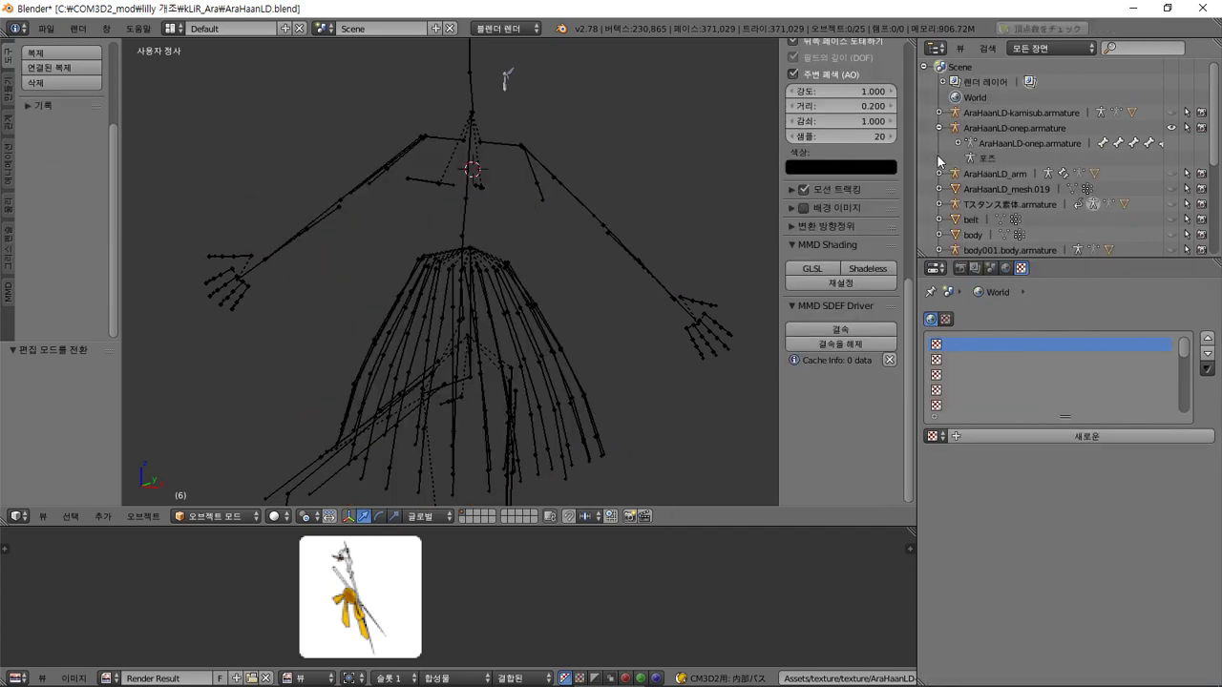
right_click(1036, 136)
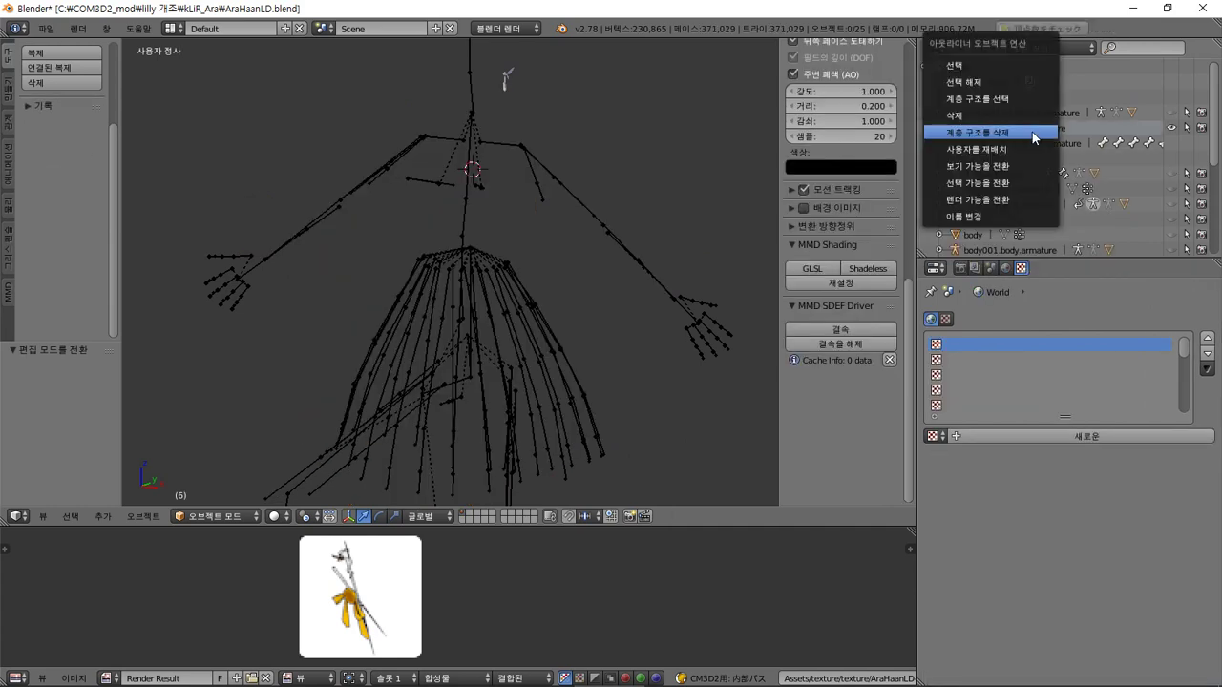
click(1039, 128)
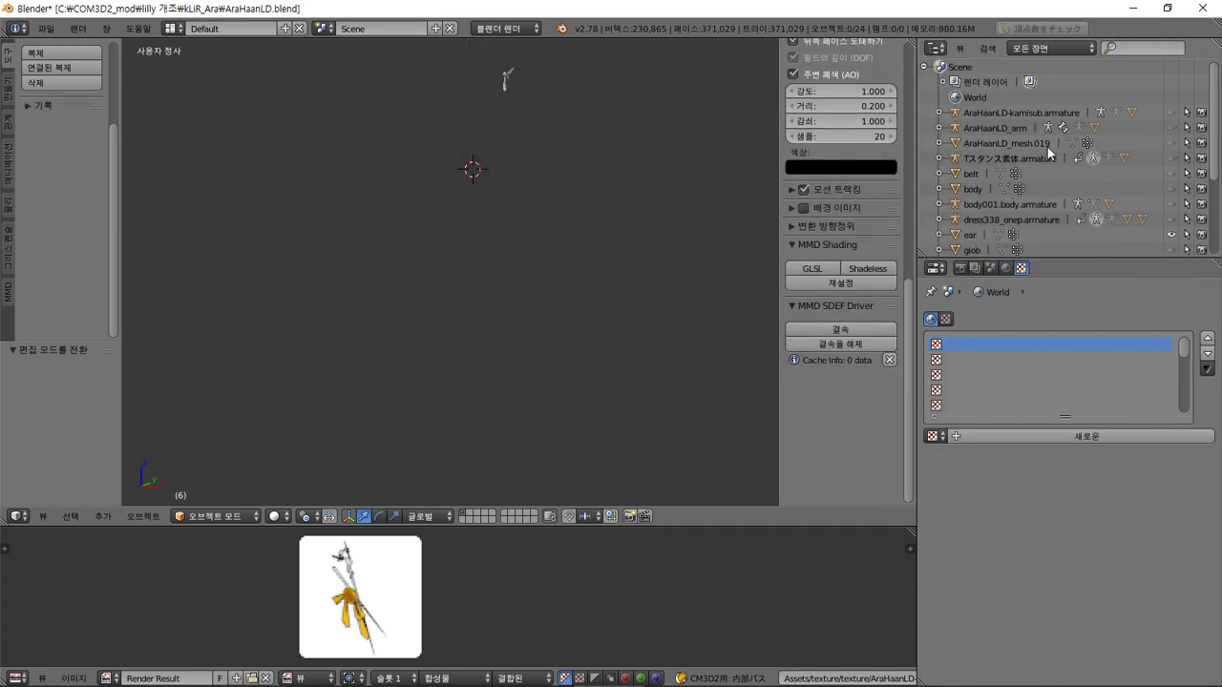
- Import AraHaanLD-onep_mekure.model from the kLiR_Ara folder as a CM3D2 model
click(45, 28)
mouse_move(104, 305)
click(272, 455)
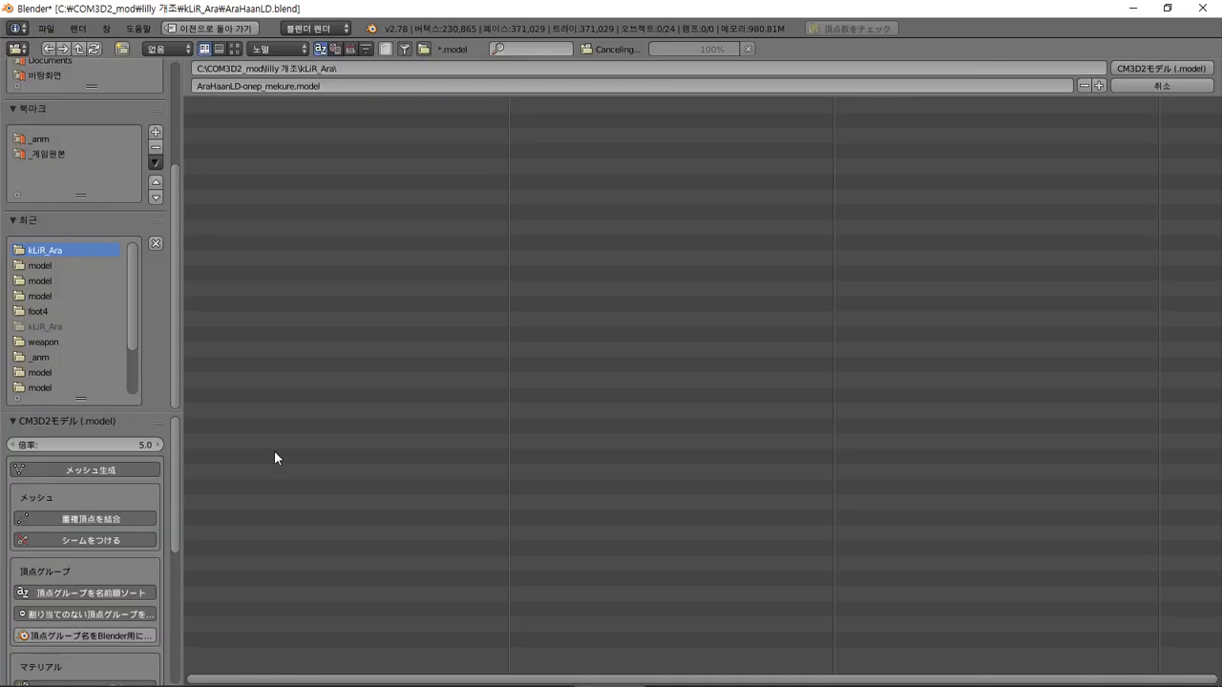
click(298, 150)
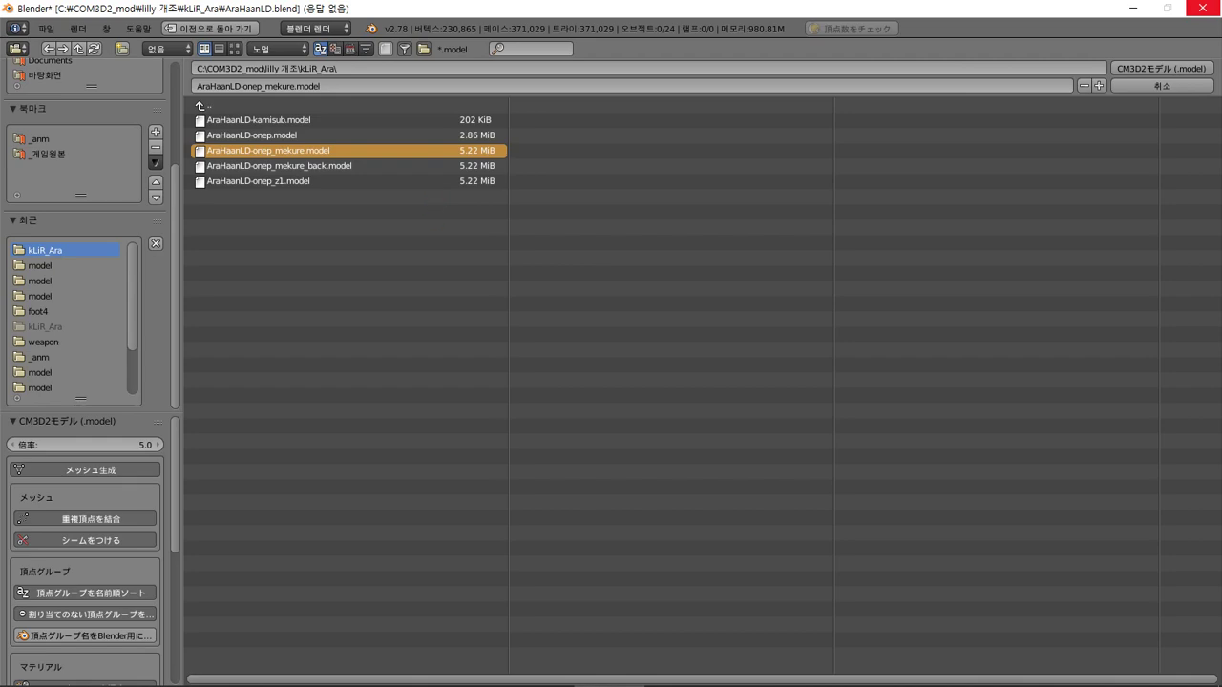
- Close the Task Manager and the CM3D2 menu editor windows
mouse_move(744, 680)
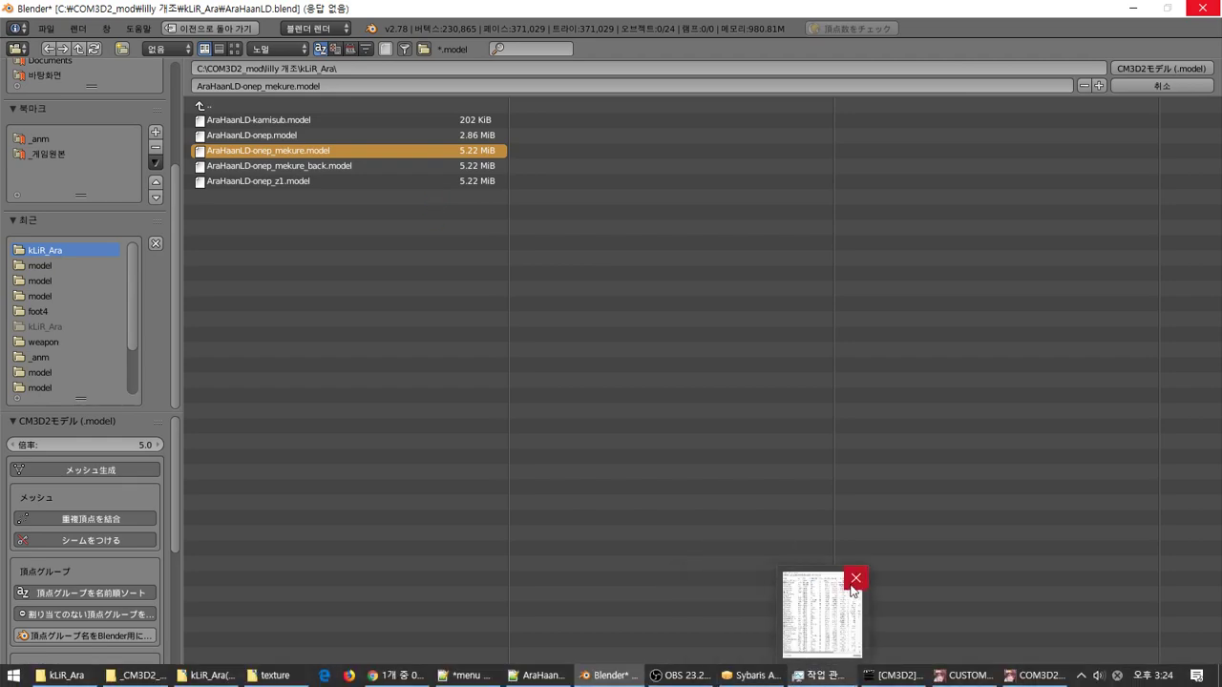
click(854, 578)
mouse_move(879, 676)
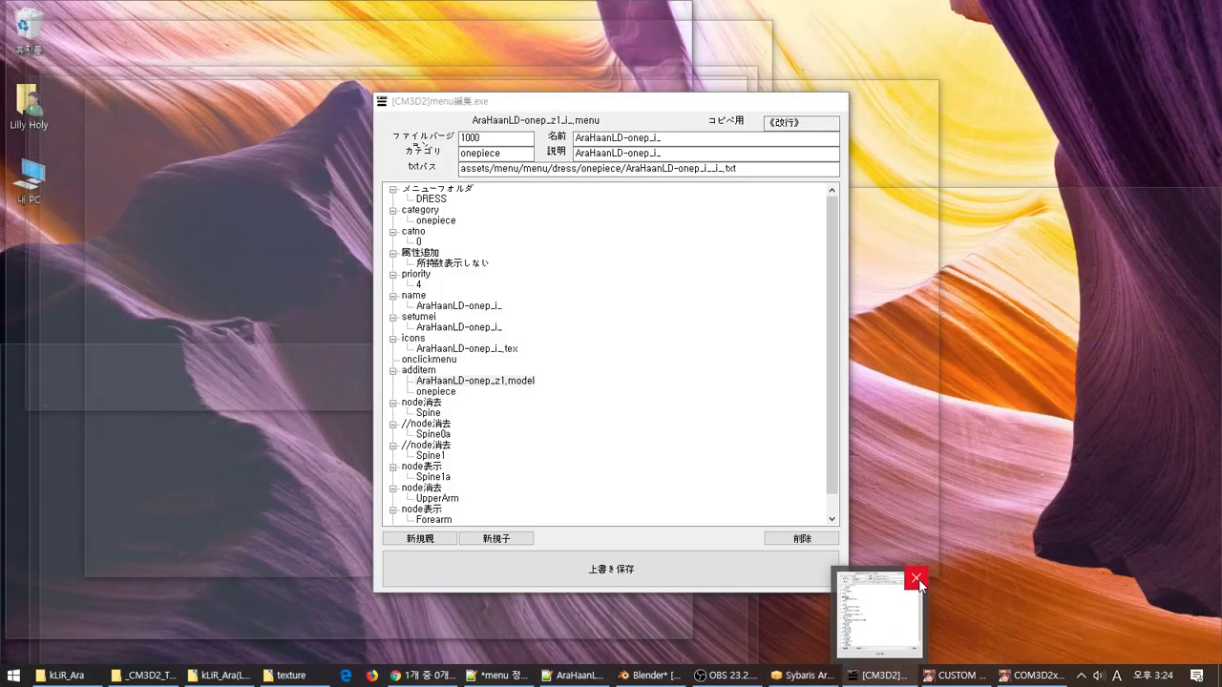
click(916, 577)
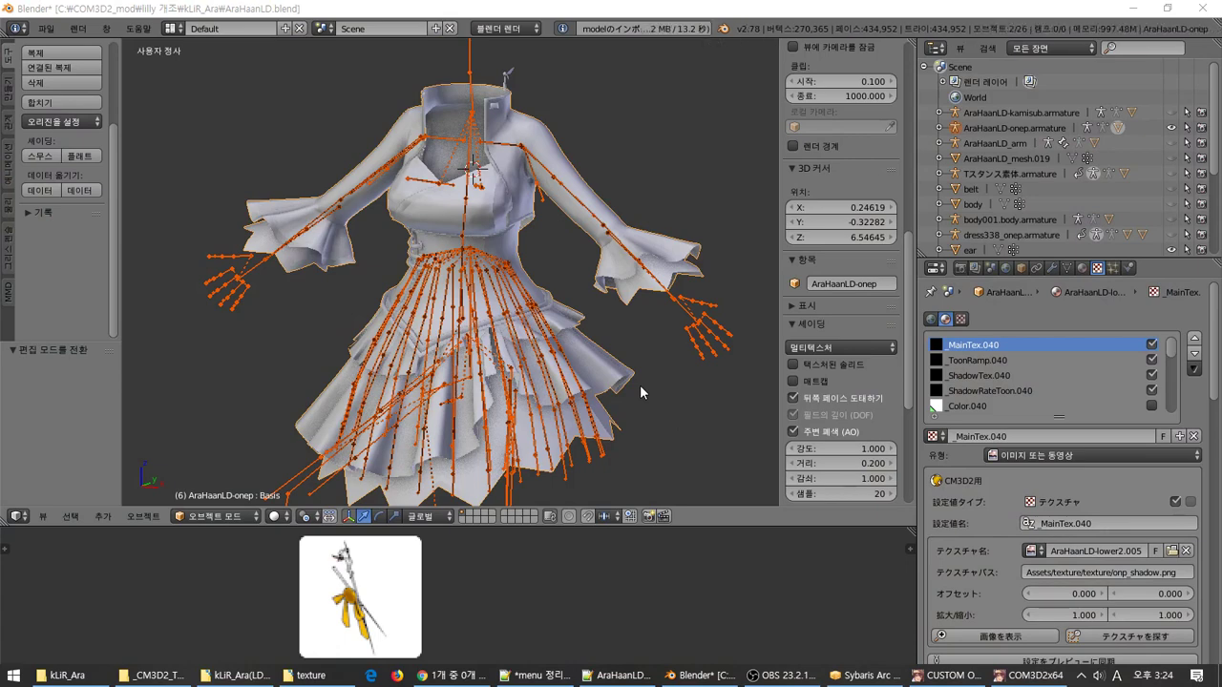
- Inspect the dress imported from the mekure model and delete its armature together with the whole hierarchy
click(940, 129)
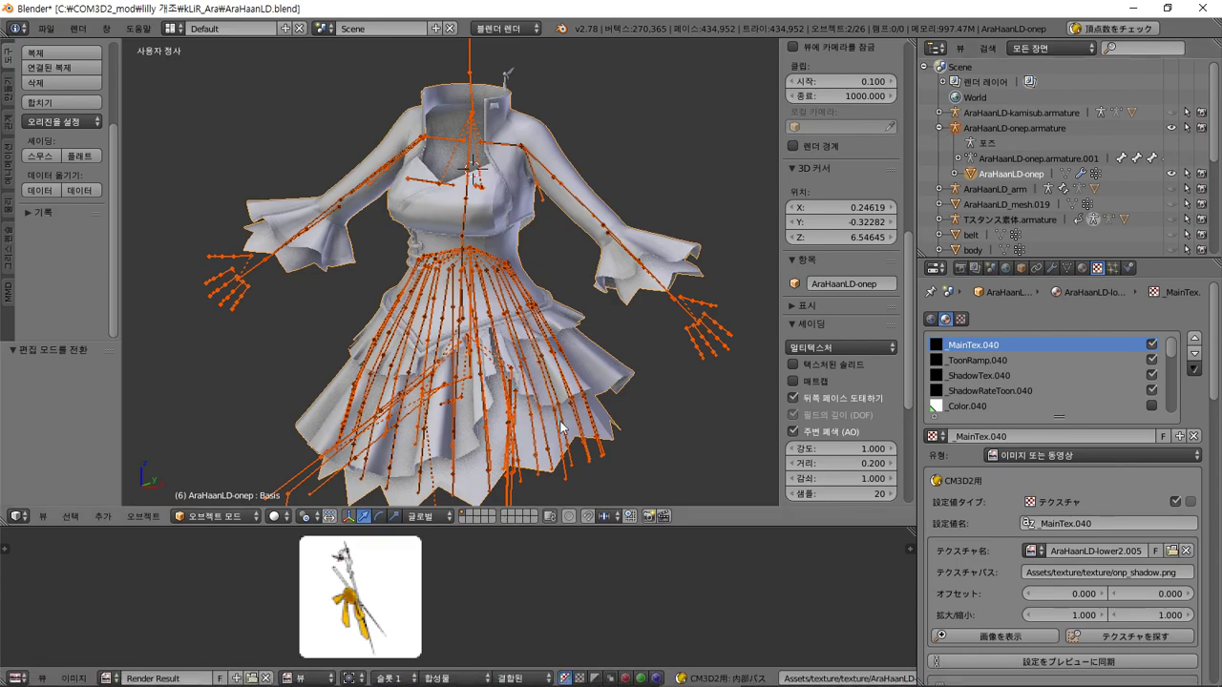
scroll(560, 428, down, 2)
middle_drag(560, 427, 477, 401)
click(46, 29)
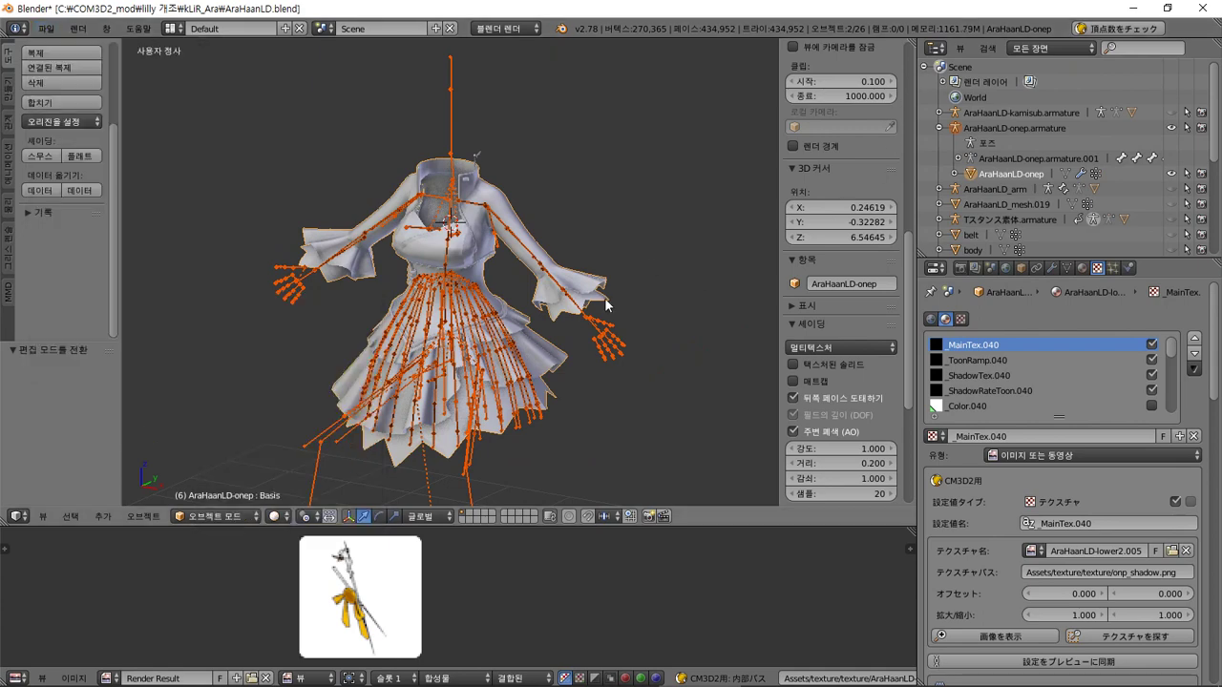
right_click(1004, 130)
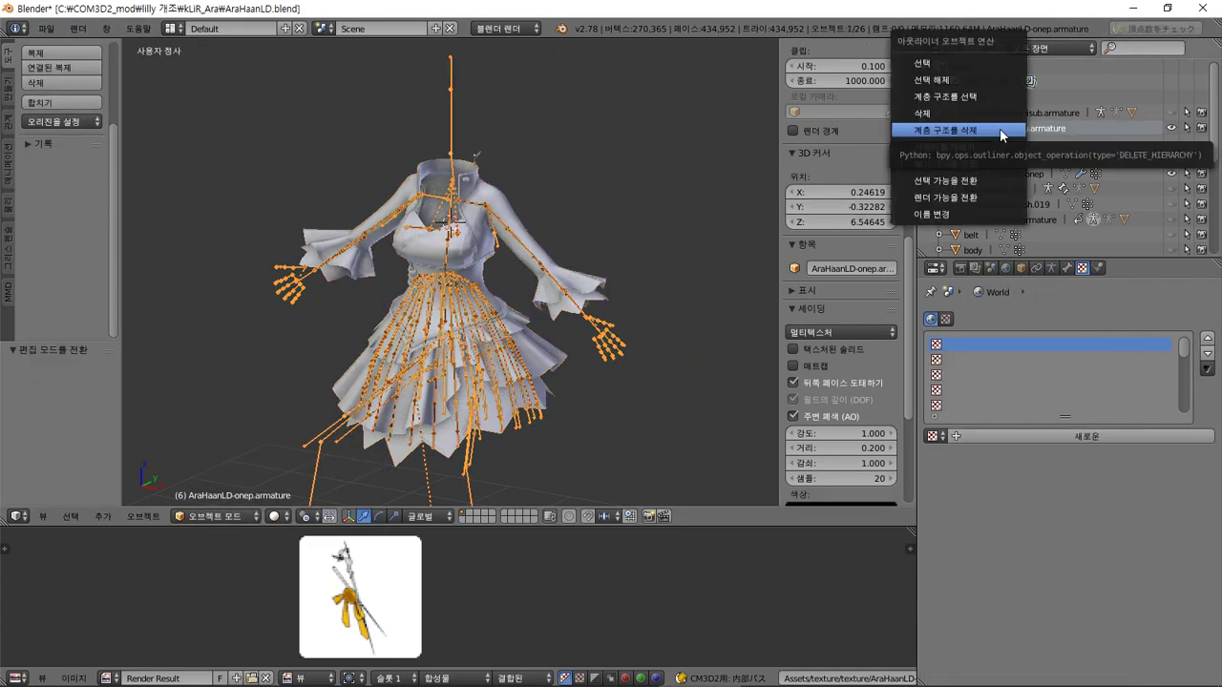
click(1002, 130)
- Import AraHaanLD-onep.model from the kLiR_Ara folder as a CM3D2 model
click(46, 29)
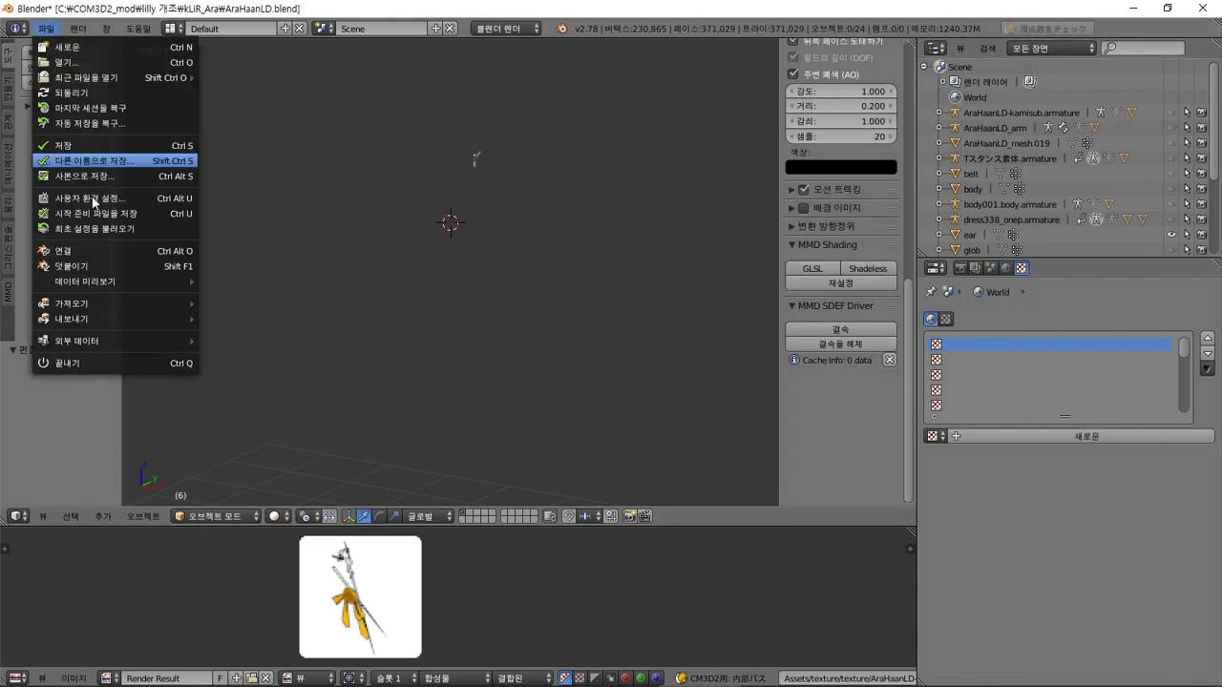
mouse_move(122, 301)
click(277, 457)
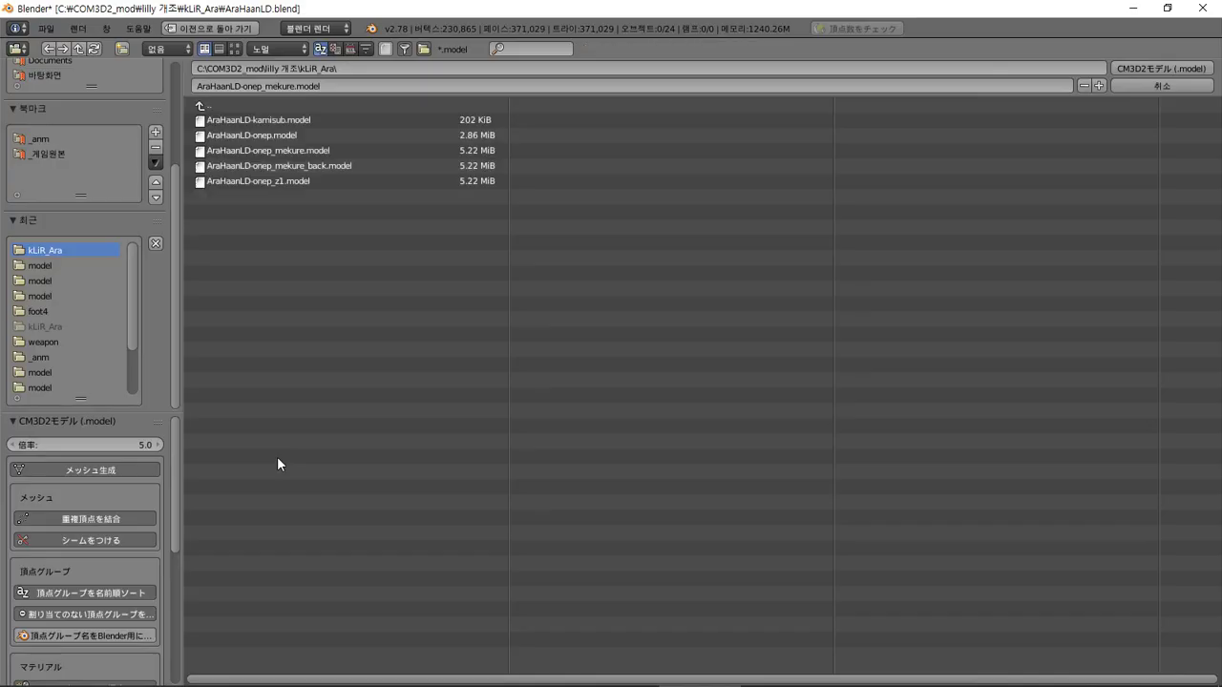
click(306, 137)
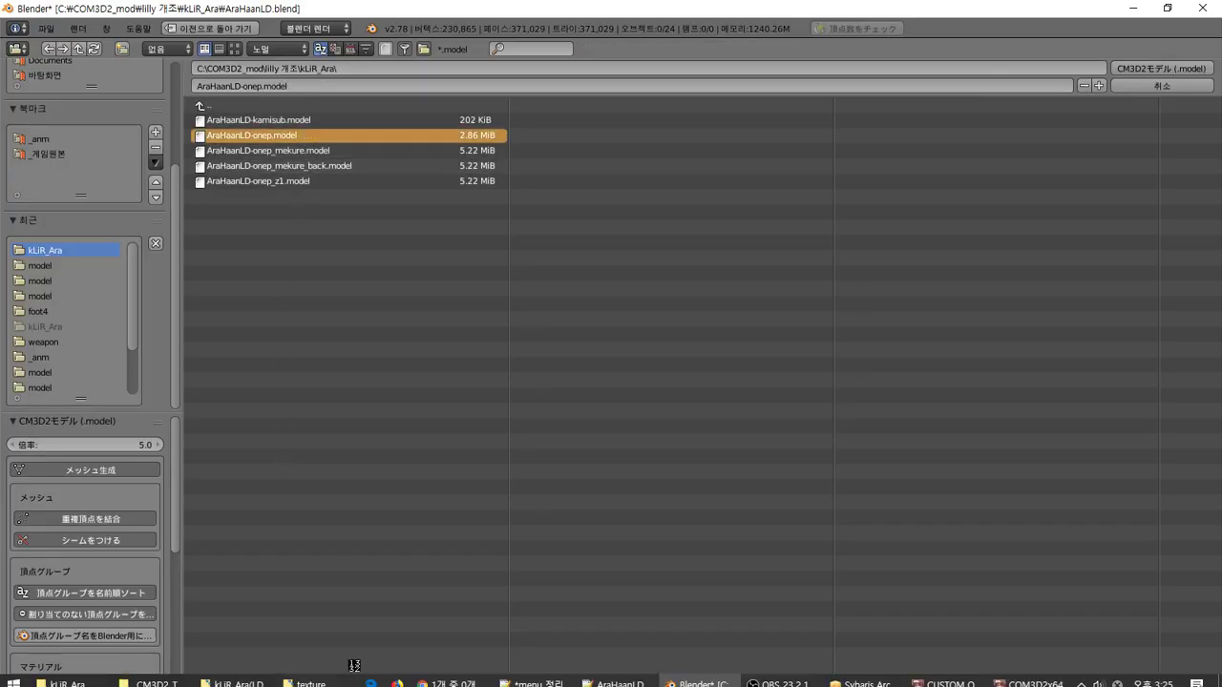
- Switch to the kLiR_Ara folder in File Explorer and select AraHaanLD-onep.model
click(107, 677)
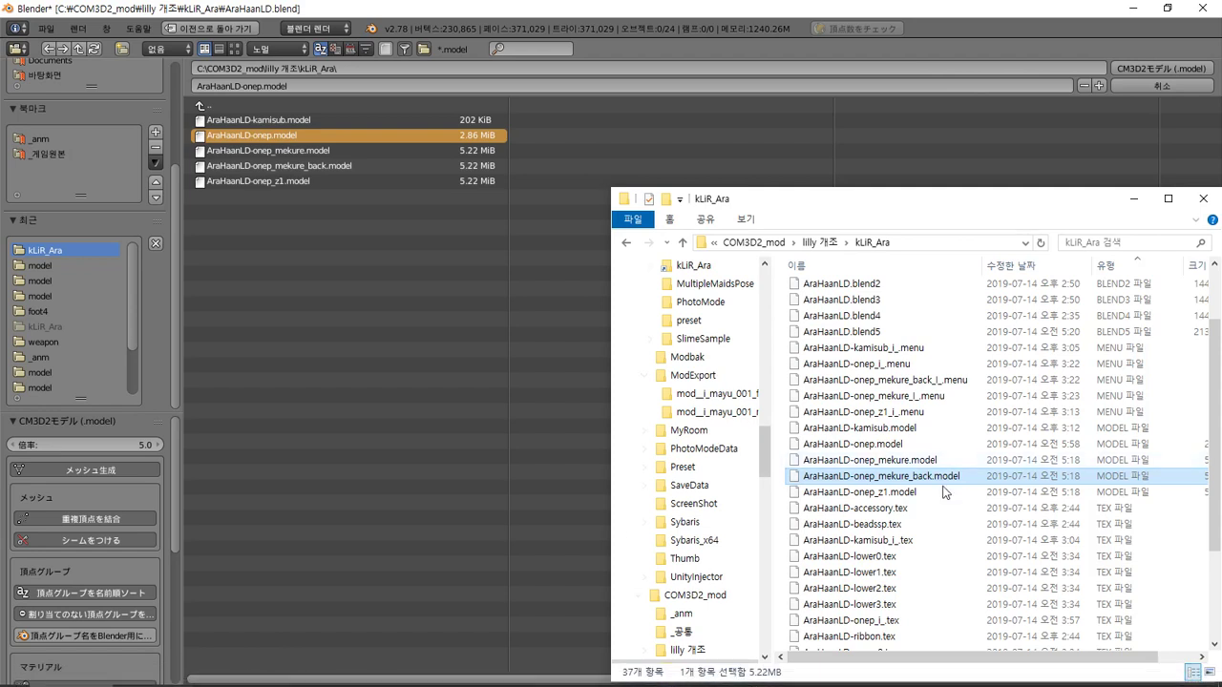
click(913, 446)
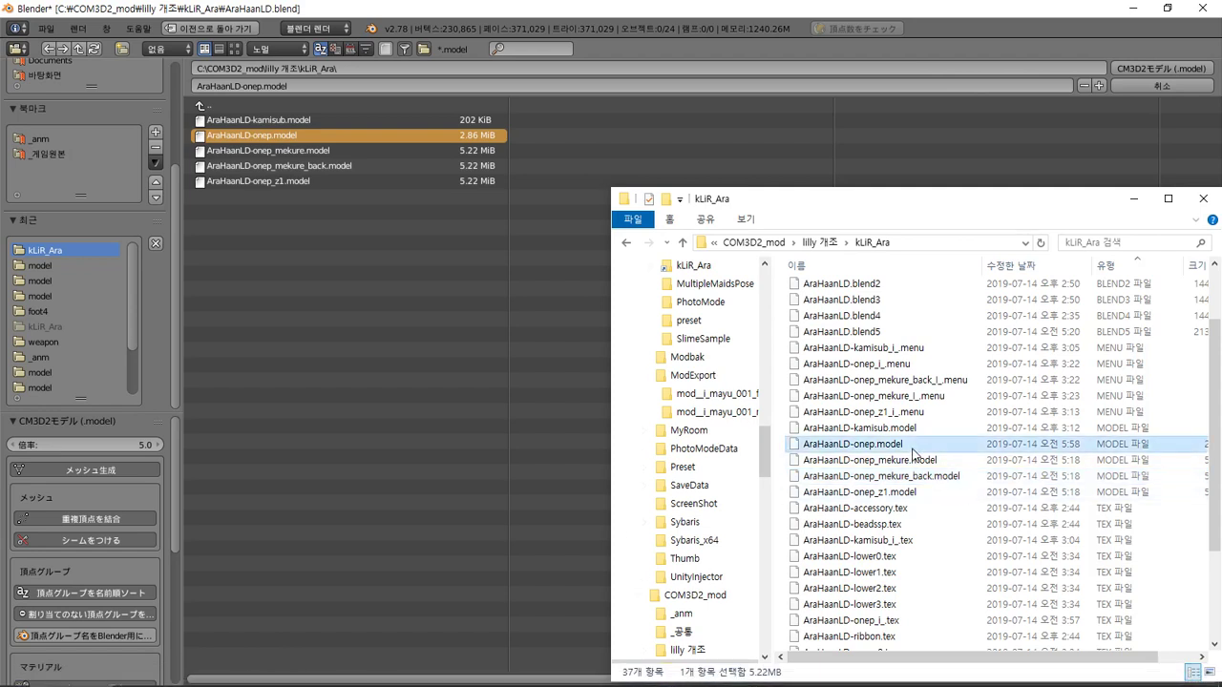
click(883, 494)
click(885, 495)
click(885, 493)
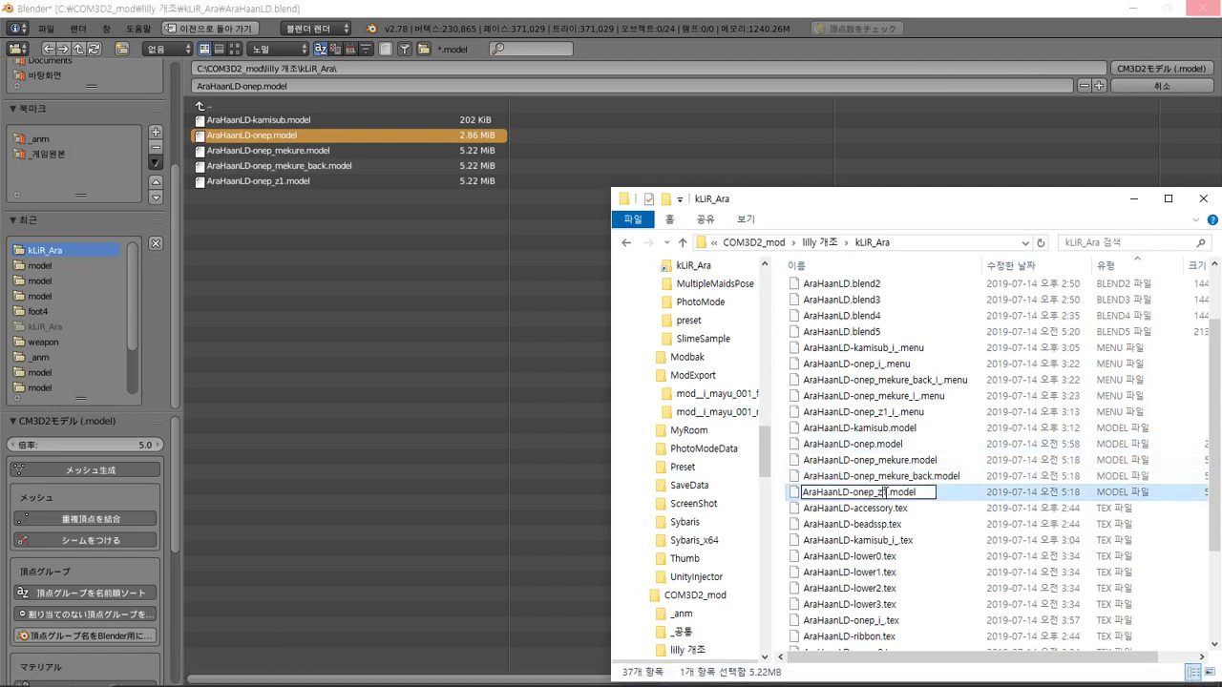
text(2)
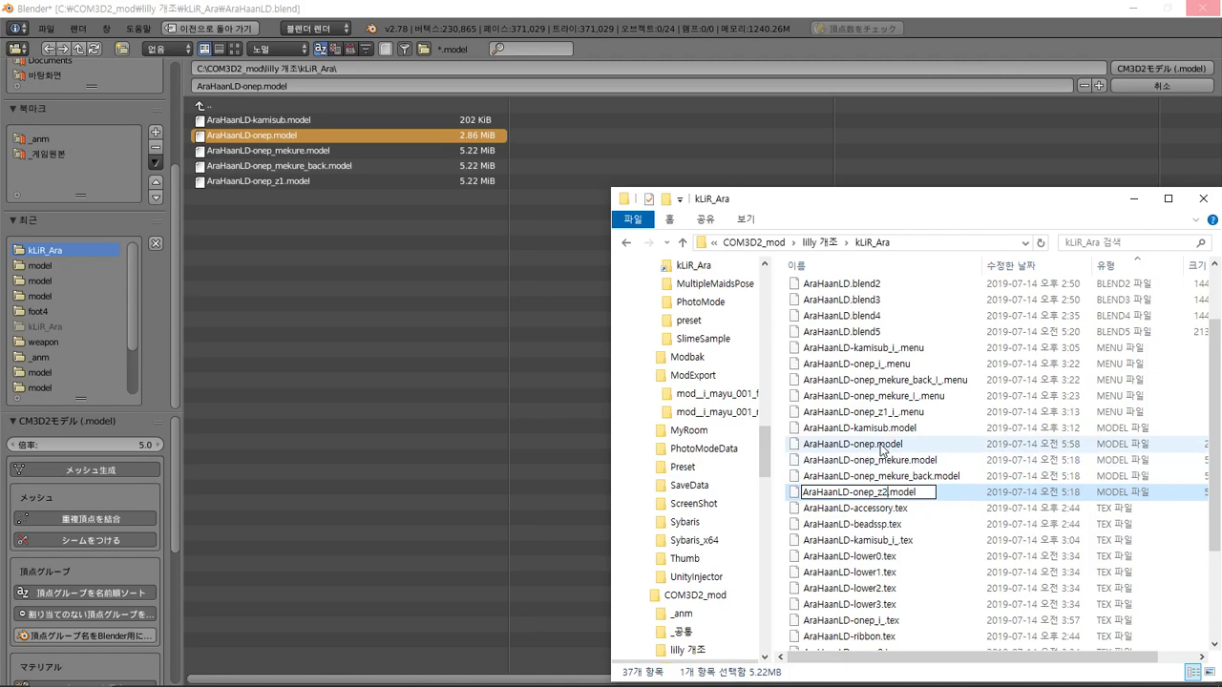
key(Escape)
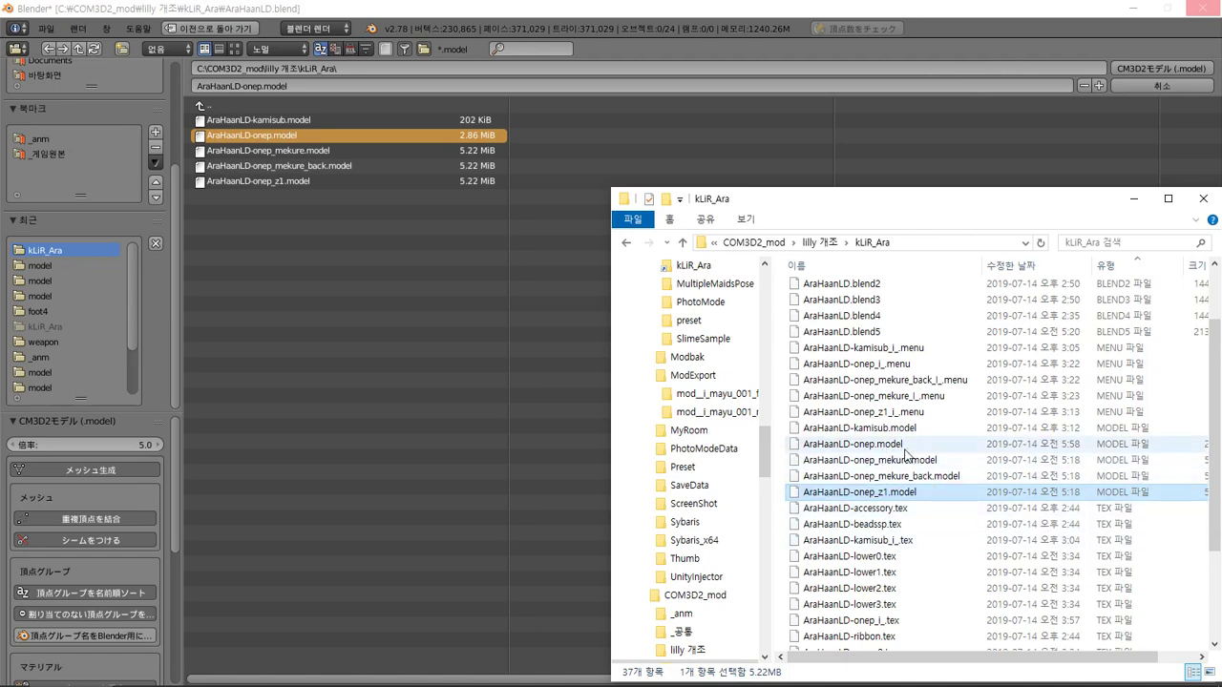
- Duplicate AraHaanLD-onep.model and AraHaanLD-onep_z1.model within the kLiR_Ara folder
click(905, 446)
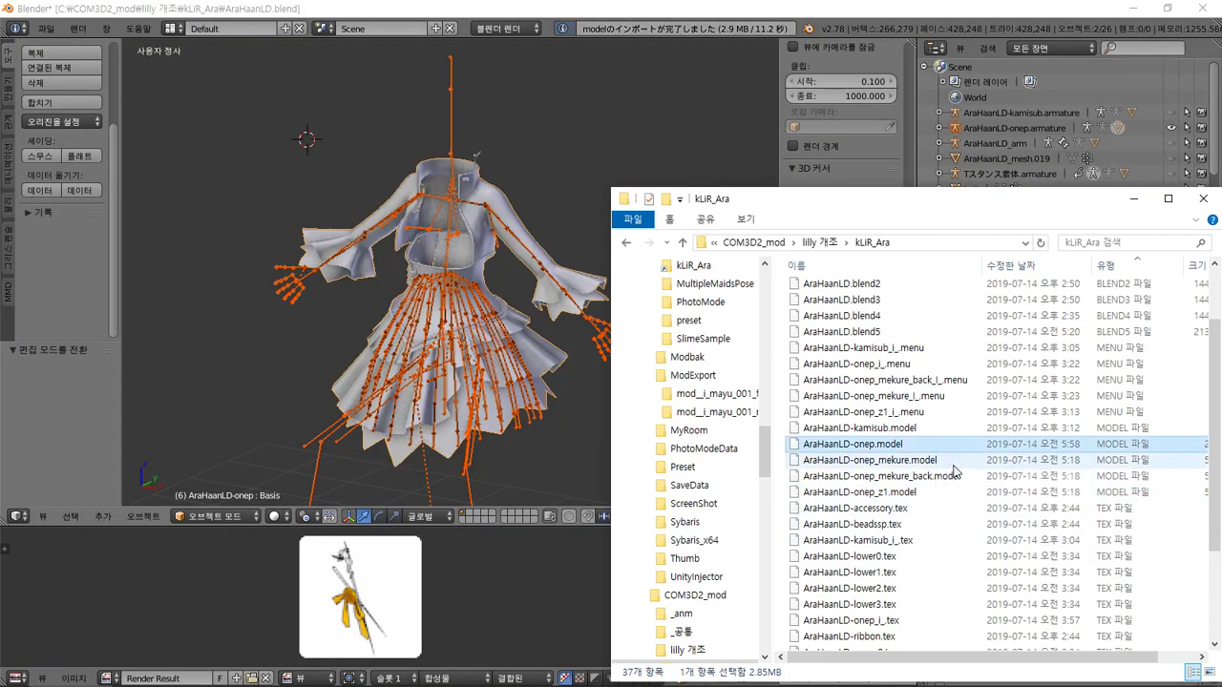
key(ctrl+v)
click(915, 509)
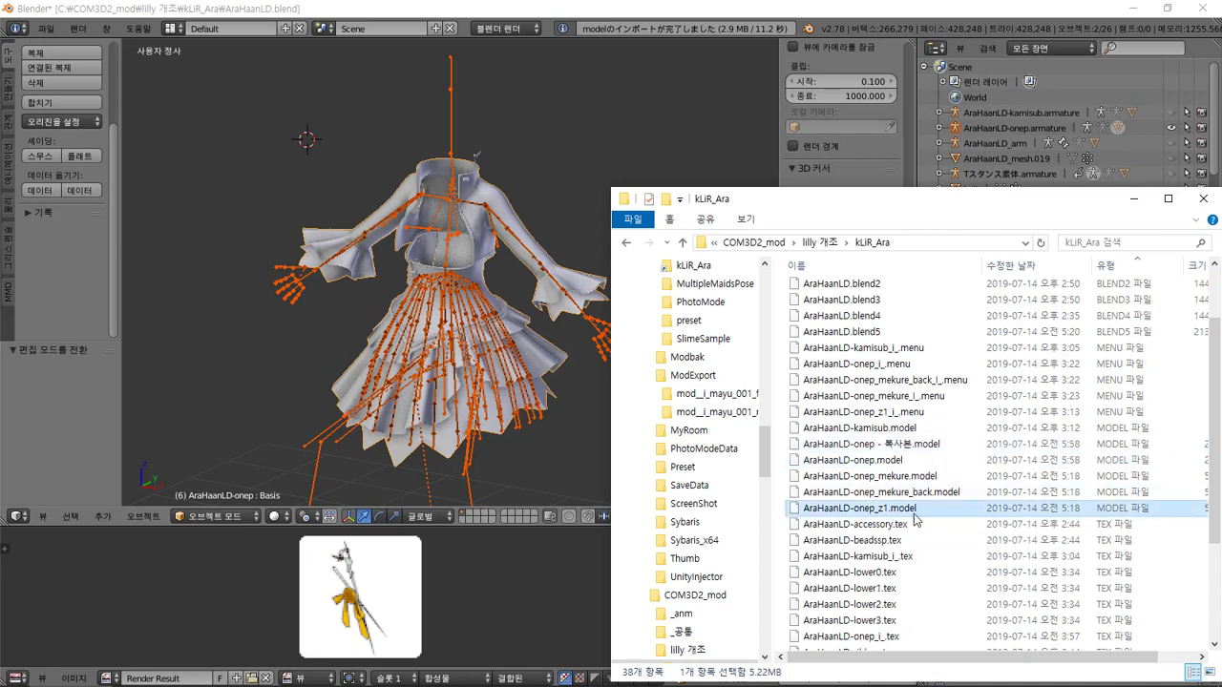
key(ctrl+v)
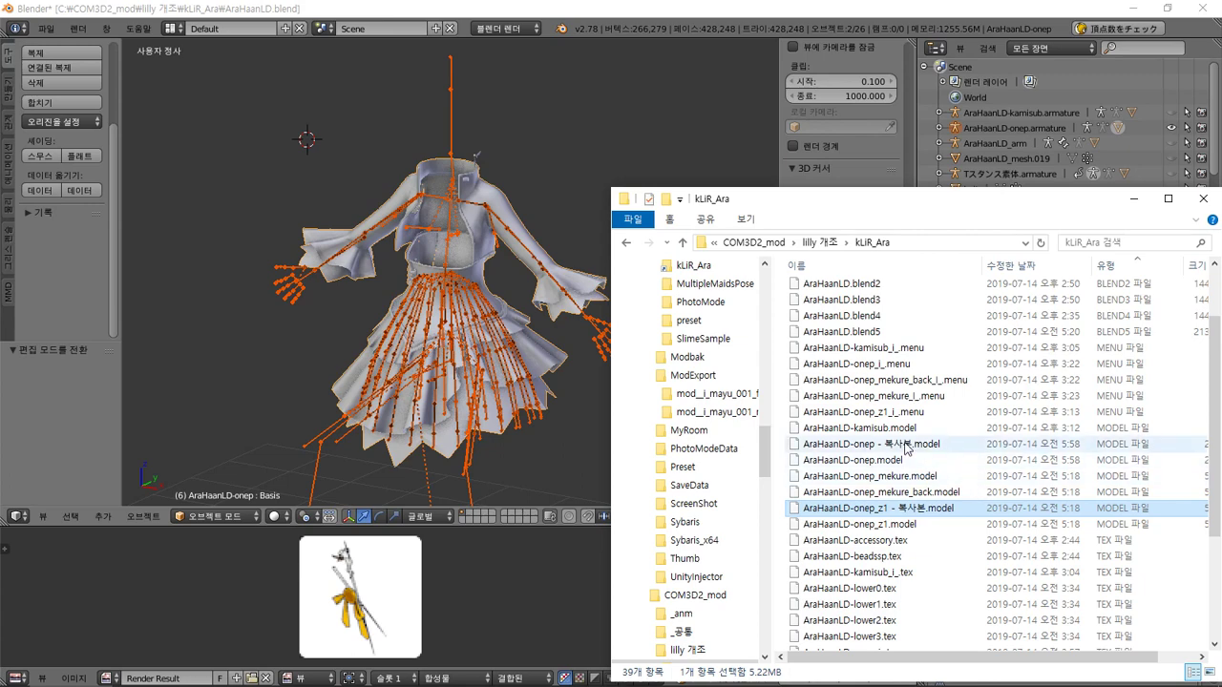
- Move the copies of AraHaanLD-onep.model and AraHaanLD-onep_z1.model to the COM3D2_mod folder
ctrl+click(907, 449)
drag(773, 459, 771, 482)
click(668, 412)
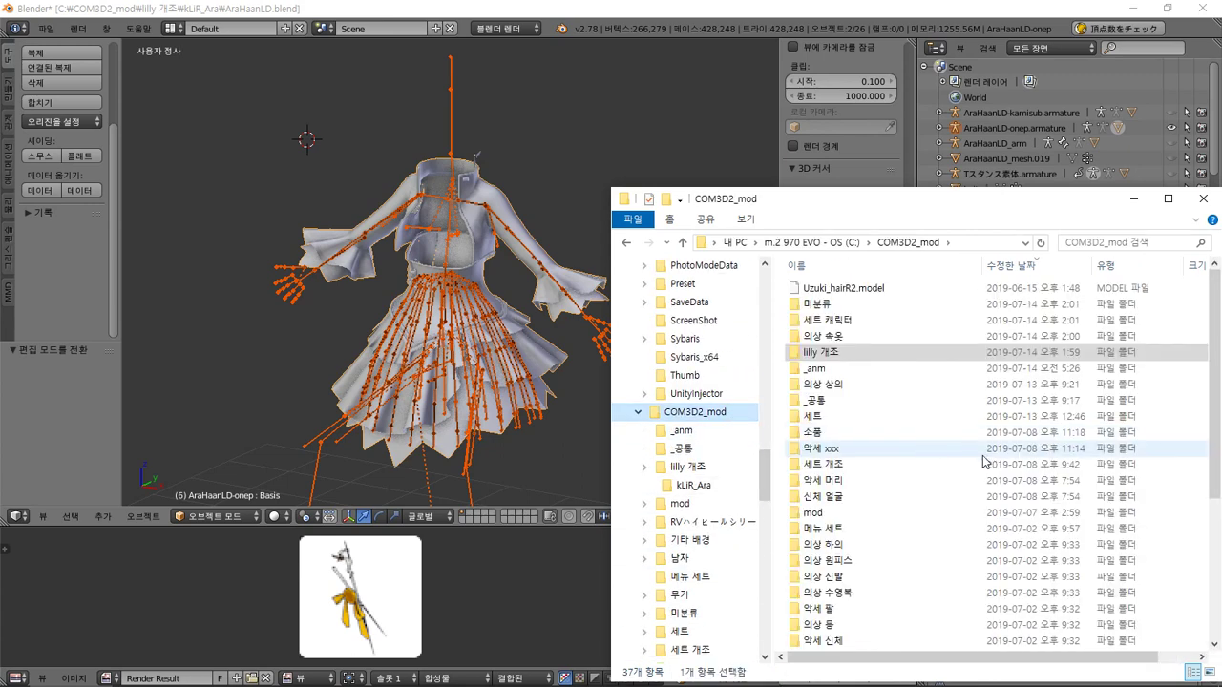
key(ctrl+v)
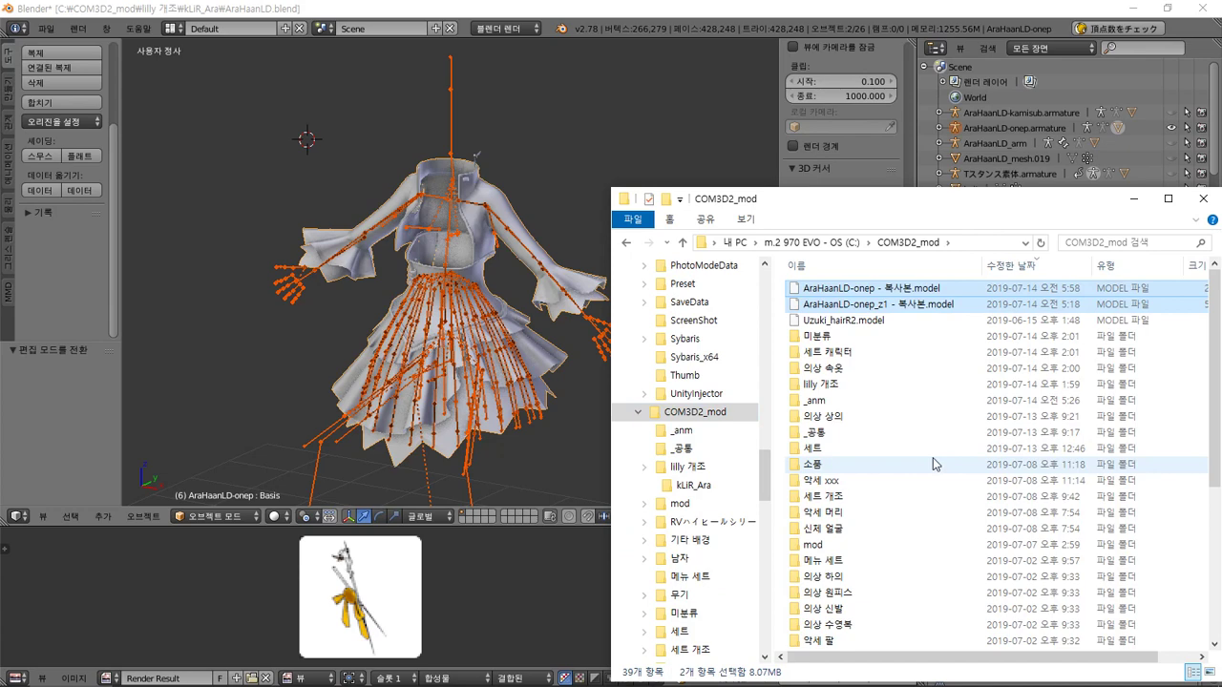
- Rename the copy of AraHaanLD-onep.model in the COM3D2_mod folder as AraHaanLD-onep_z1.model
key(F2)
click(890, 311)
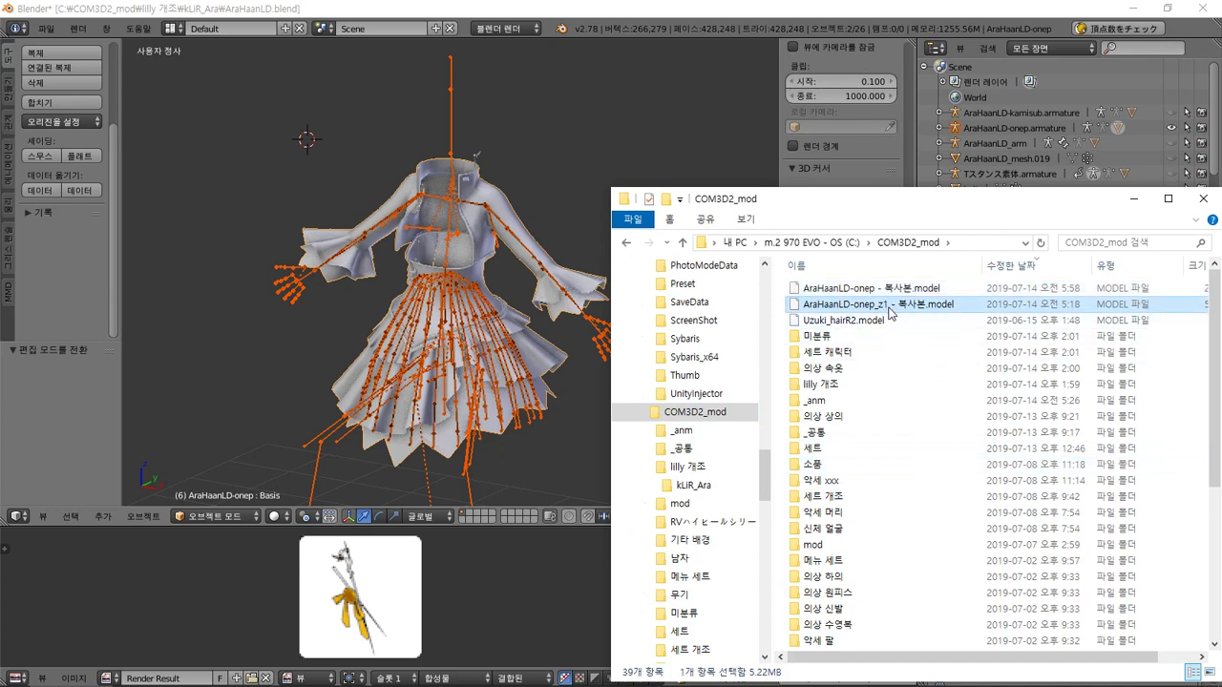
drag(874, 307, 800, 305)
key(ctrl+c)
click(844, 290)
key(F2)
key(ctrl+v)
key(Tab)
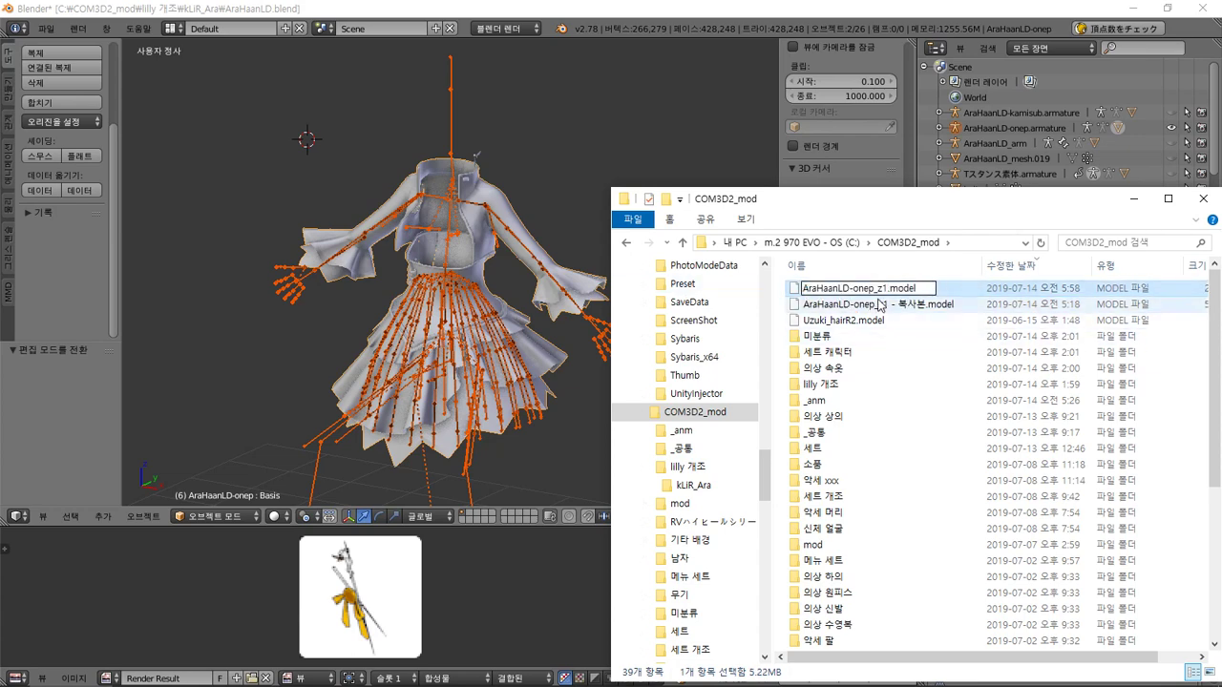
- Rename the copy of the original z1 model in the COM3D2_mod folder as AraHaanLD-onep.model
text(AraHaanLD-onep)
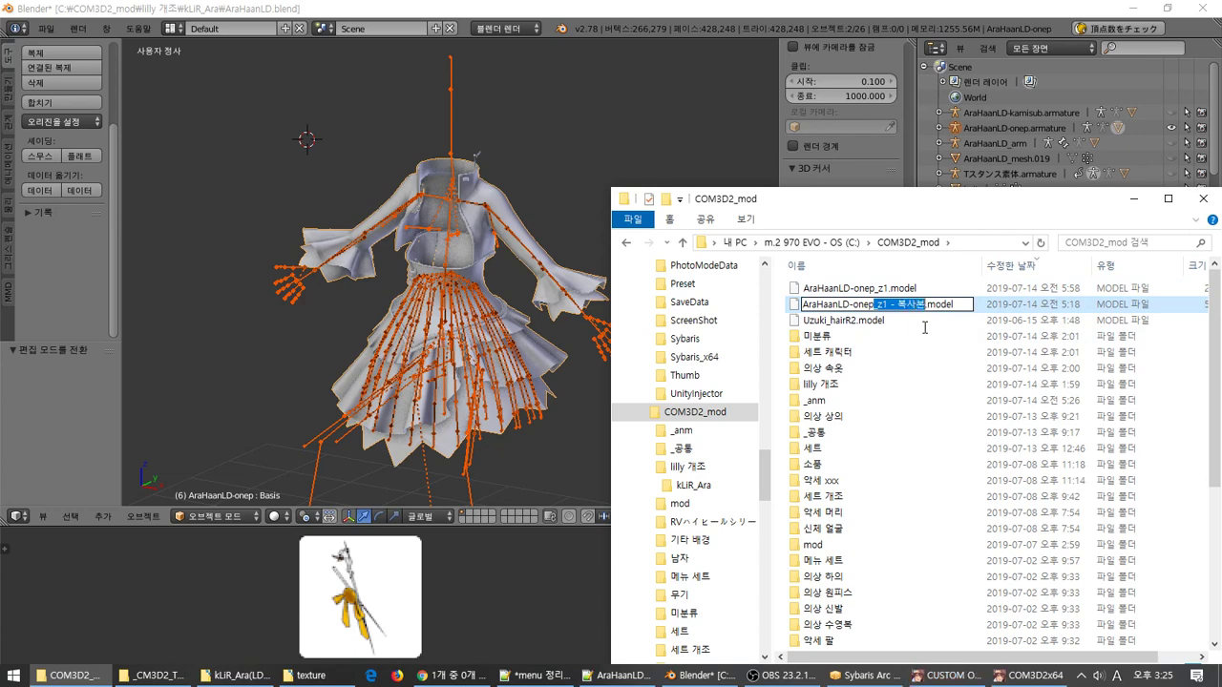
key(Return)
key(Down)
key(Down)
- Move AraHaanLD-onep_z1.model and AraHaanLD-onep.model from COM3D2_mod back into the kLiR_Ara folder, replacing the existing files
click(859, 288)
shift+click(860, 304)
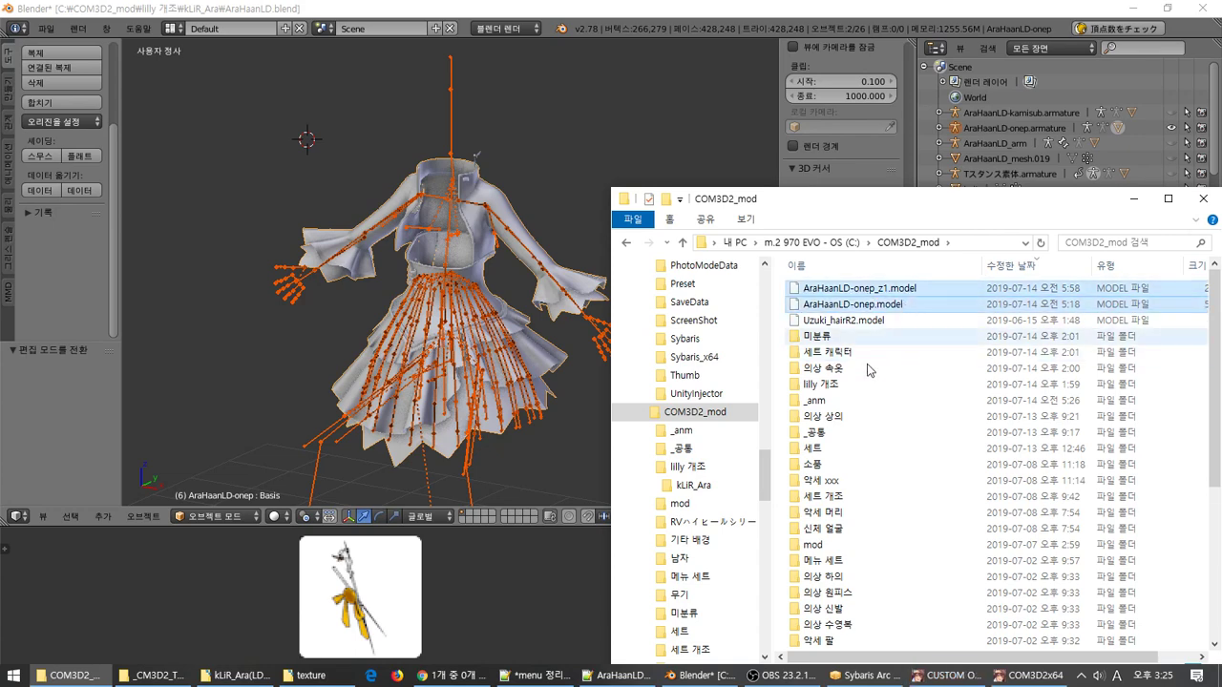
key(ctrl+x)
click(627, 243)
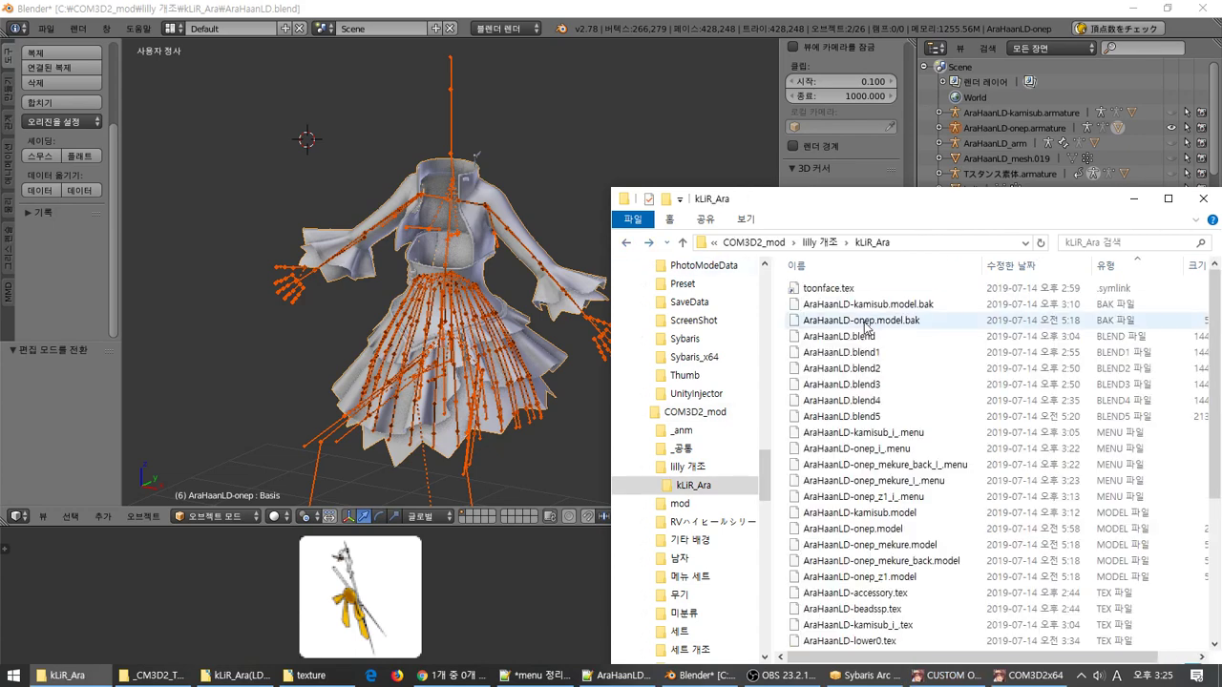
key(ctrl+v)
click(245, 226)
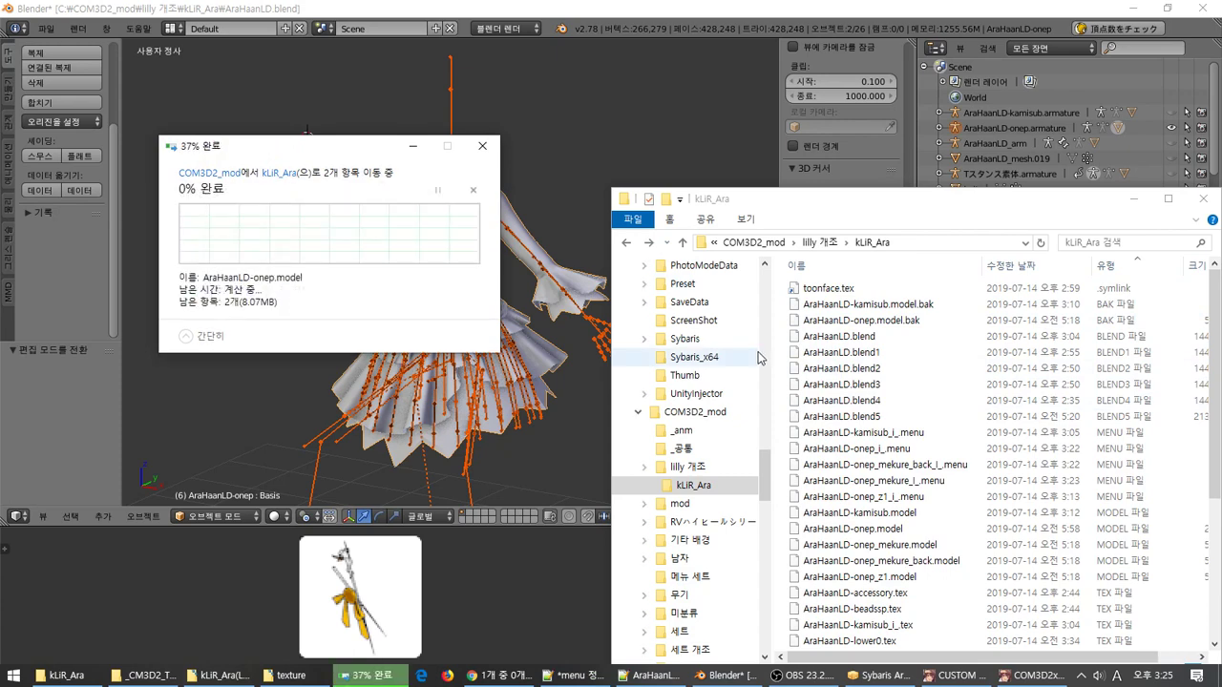
- Switch to Blender, select the AraHaanLD-onep dress and add the CM3D2 body001 base body to the scene
click(516, 9)
middle_drag(530, 379, 563, 284)
key(KP_1)
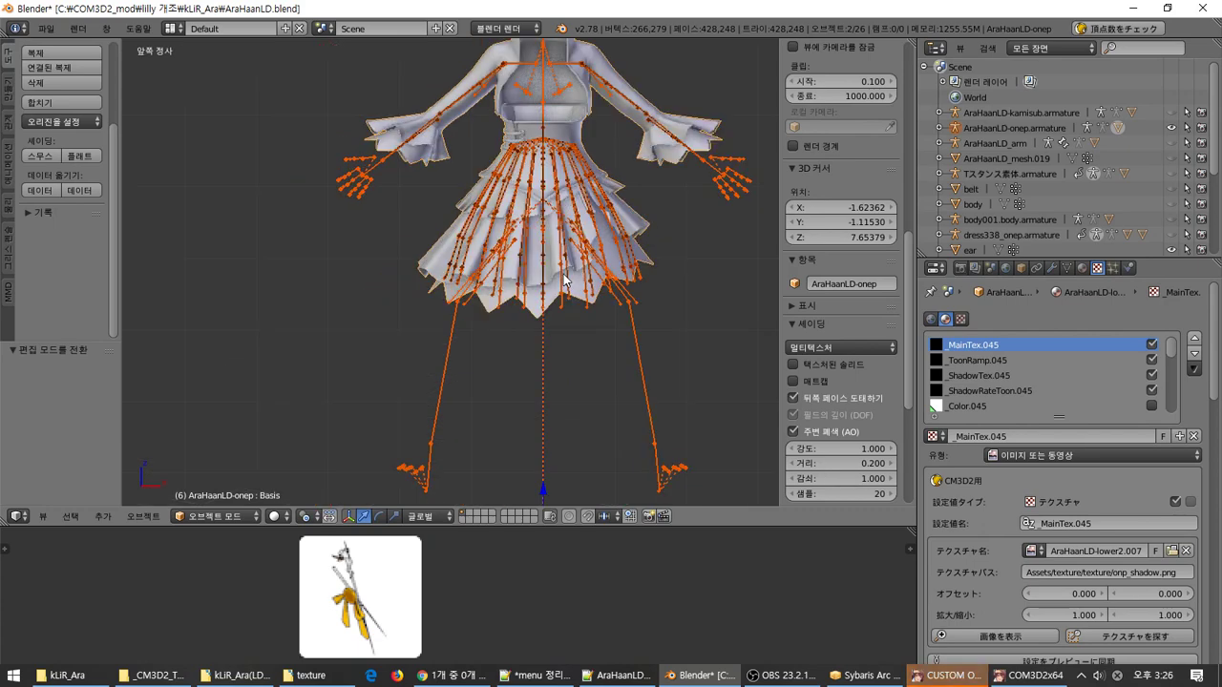
shift+middle_drag(489, 312, 466, 332)
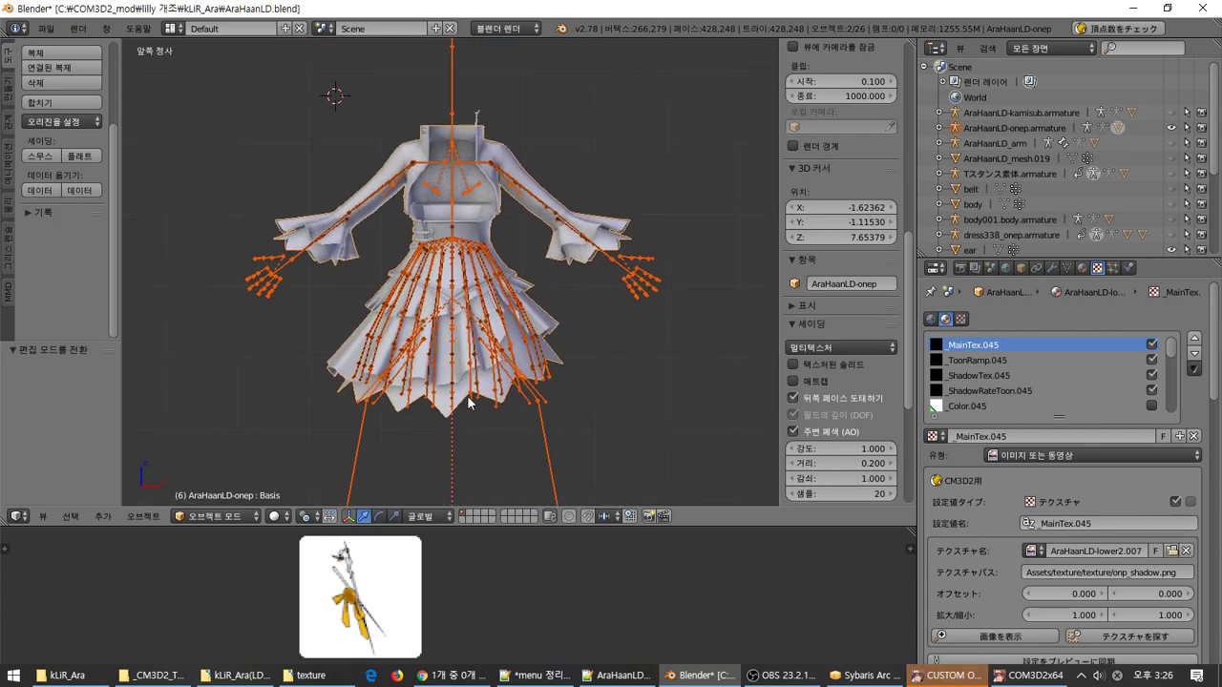
right_click(465, 398)
scroll(465, 406, up, 1)
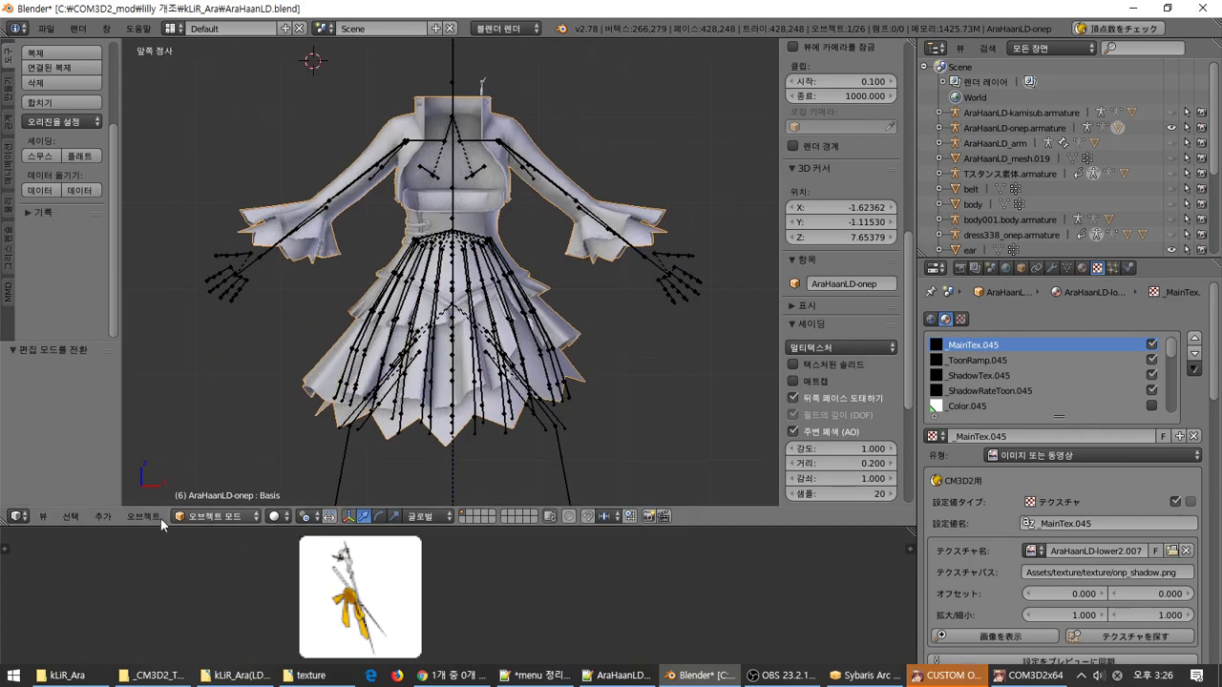
click(102, 515)
mouse_move(152, 260)
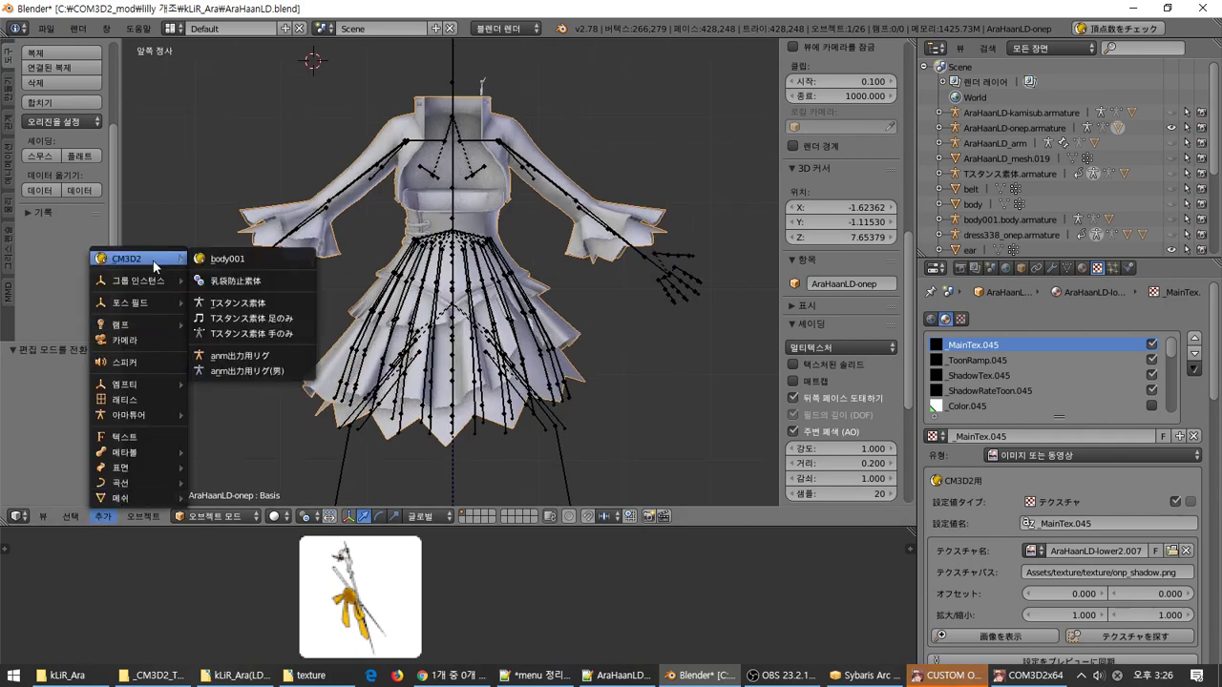
click(233, 263)
scroll(538, 359, up, 2)
scroll(538, 360, down, 1)
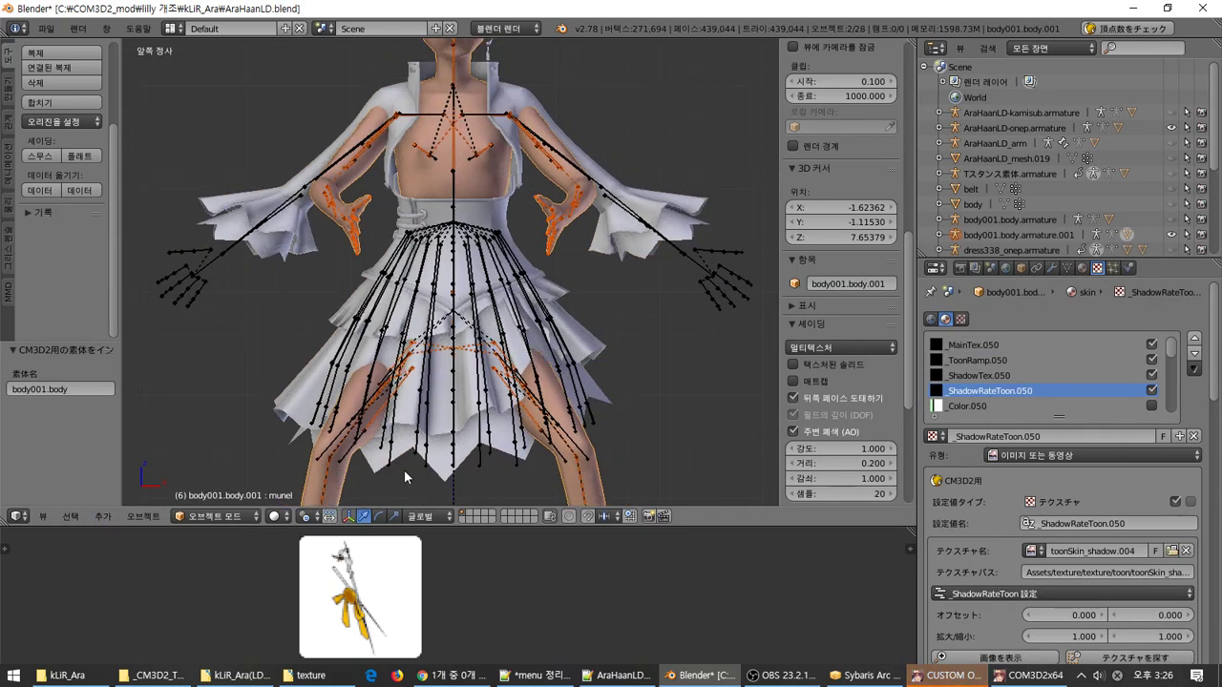
- Select the AraHaanLD-onep dress mesh and open it in Edit Mode, seen from the right side
right_click(462, 452)
key(Tab)
middle_drag(493, 441, 414, 450)
key(KP_3)
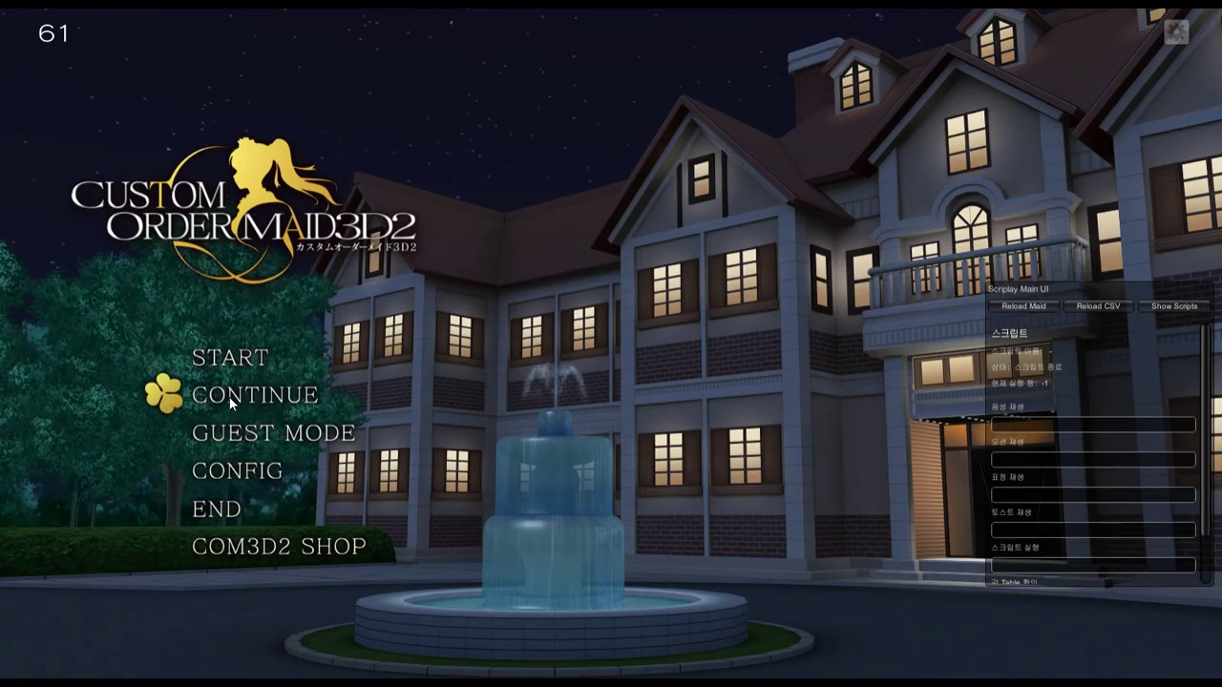
- Switch to Custom Order Maid 3D2, continue the game and load the fifth save on page 9
click(231, 404)
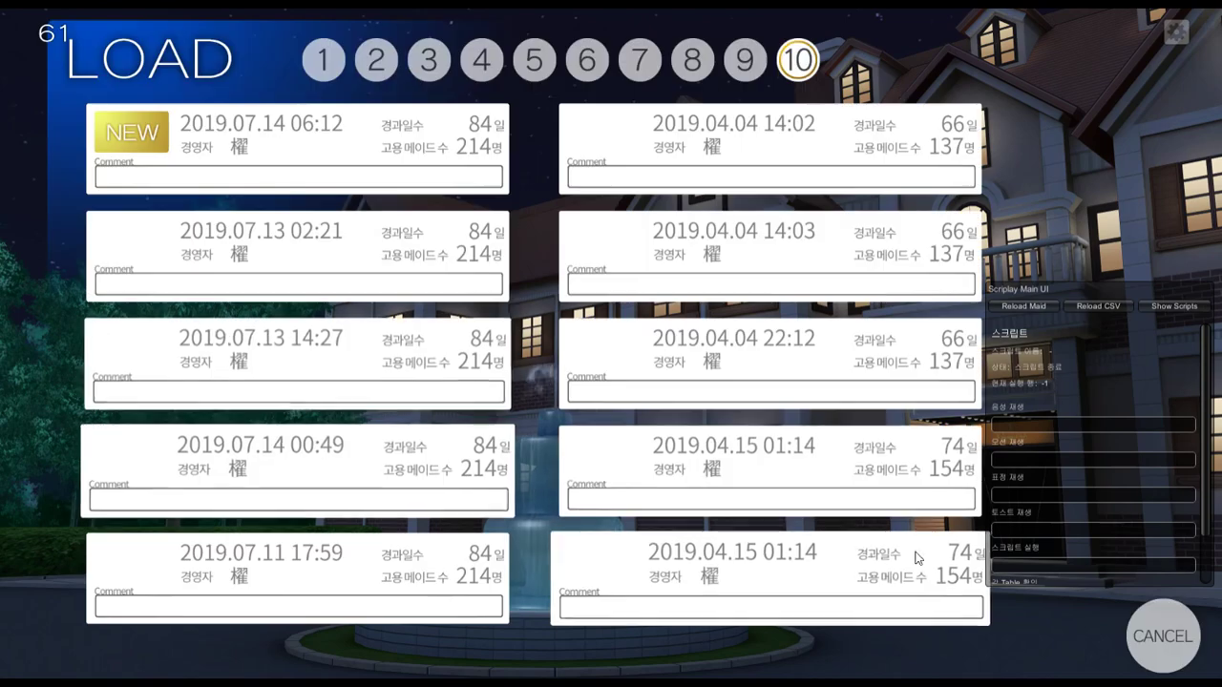
click(746, 61)
click(492, 568)
click(734, 407)
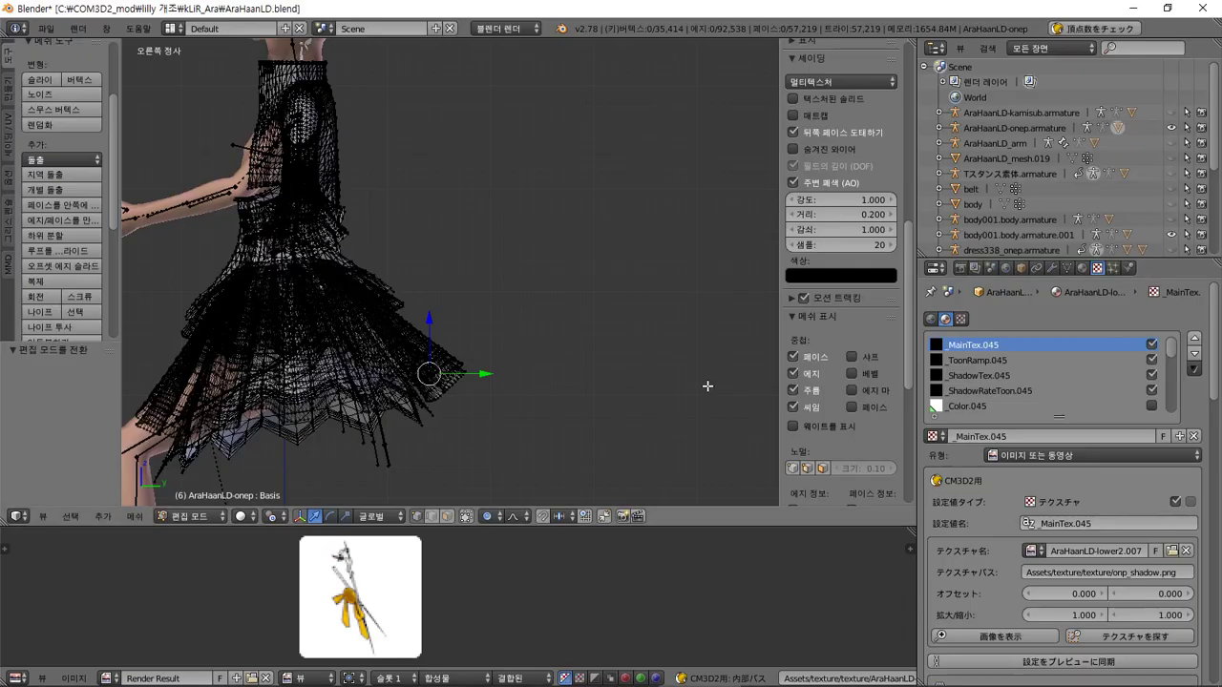
- Back in Blender, circle-select the vertices of the pointed front hem tip of the dress skirt
shift+middle_drag(336, 286, 573, 243)
scroll(446, 325, up, 3)
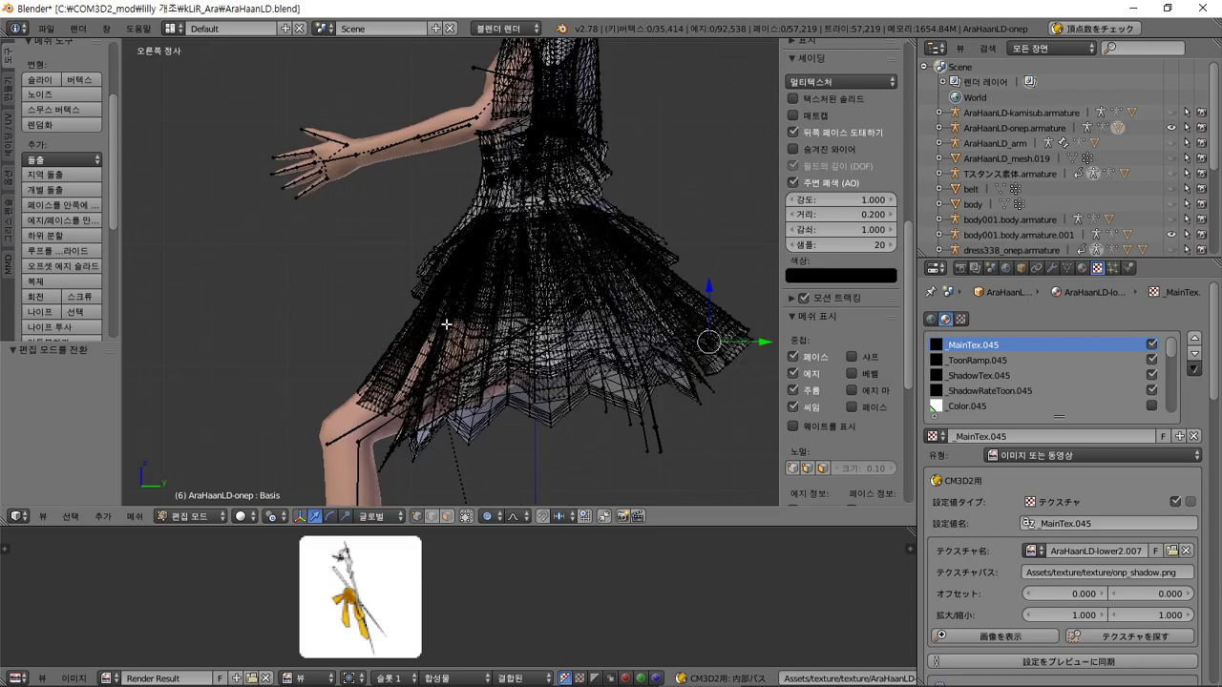
scroll(446, 325, down, 2)
middle_drag(446, 325, 573, 390)
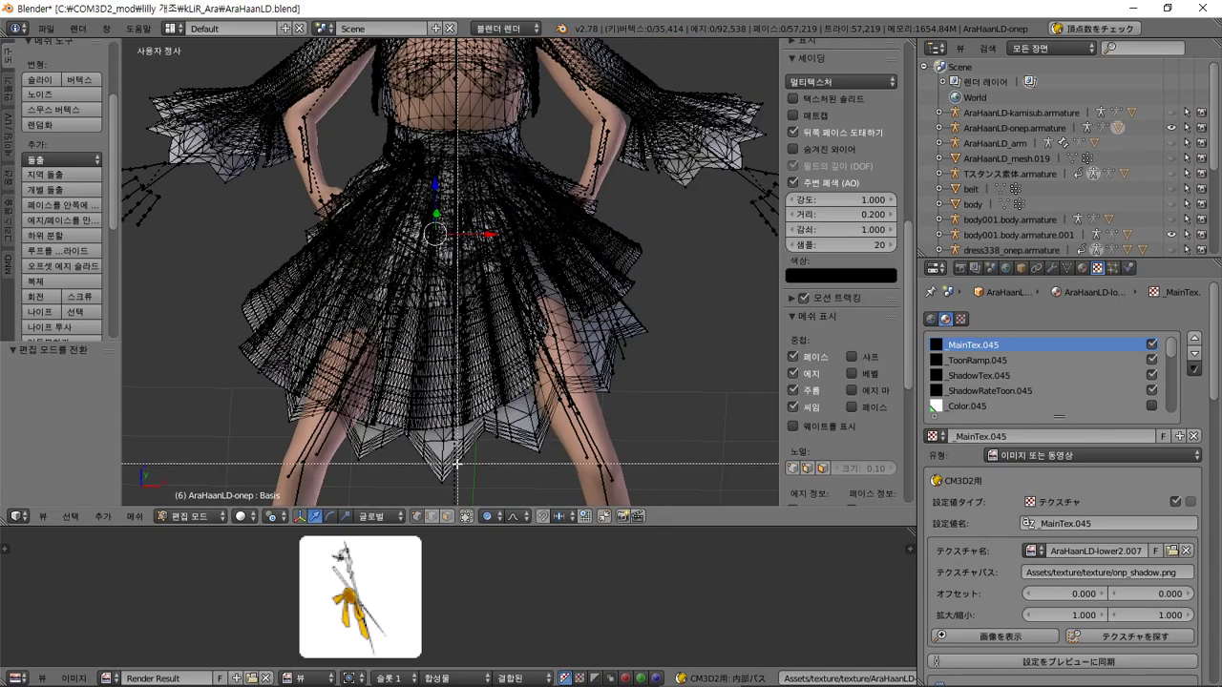
key(c)
click(438, 483)
right_click(439, 483)
middle_drag(504, 453, 467, 450)
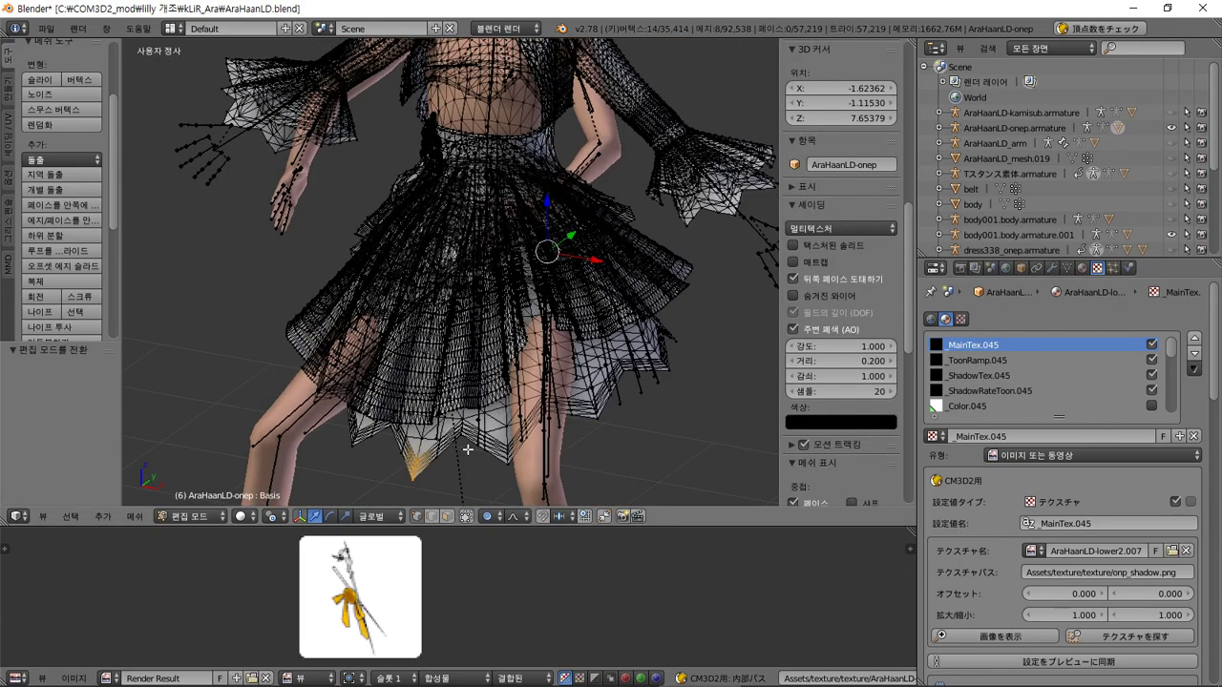
- Set the transform orientation to View and place the 3D cursor in front of the dress near the knee
key(KP_3)
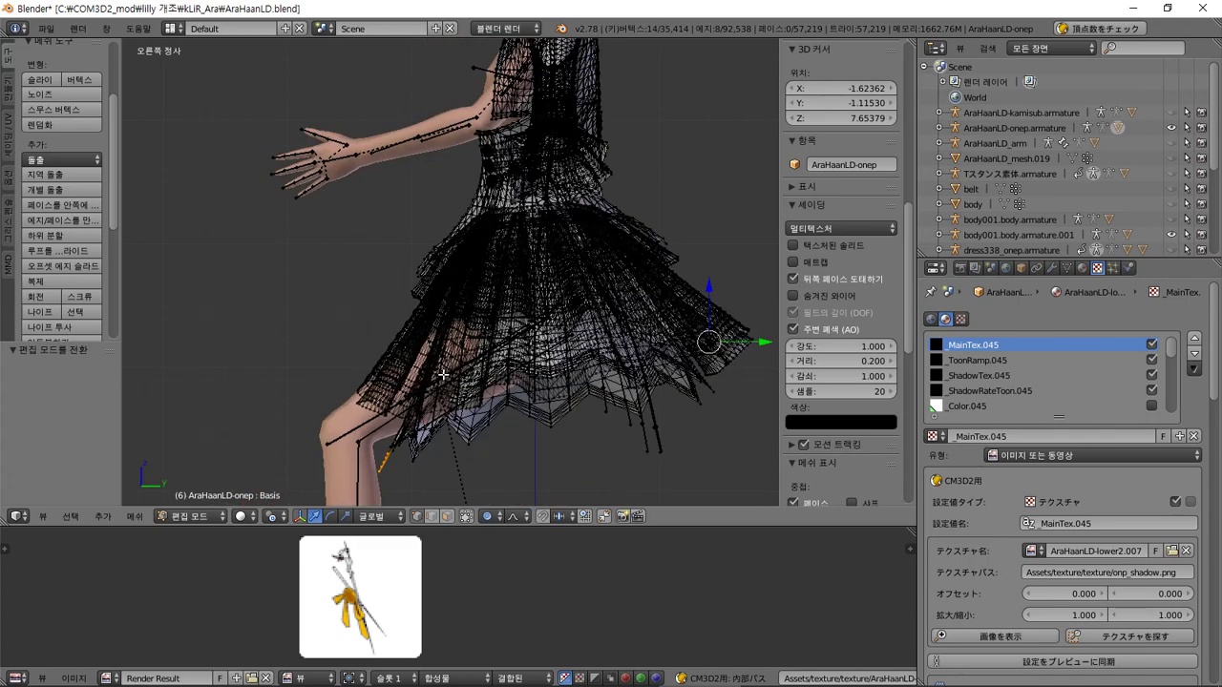
key(shift+KP_4)
key(shift+KP_4)
key(shift+KP_6)
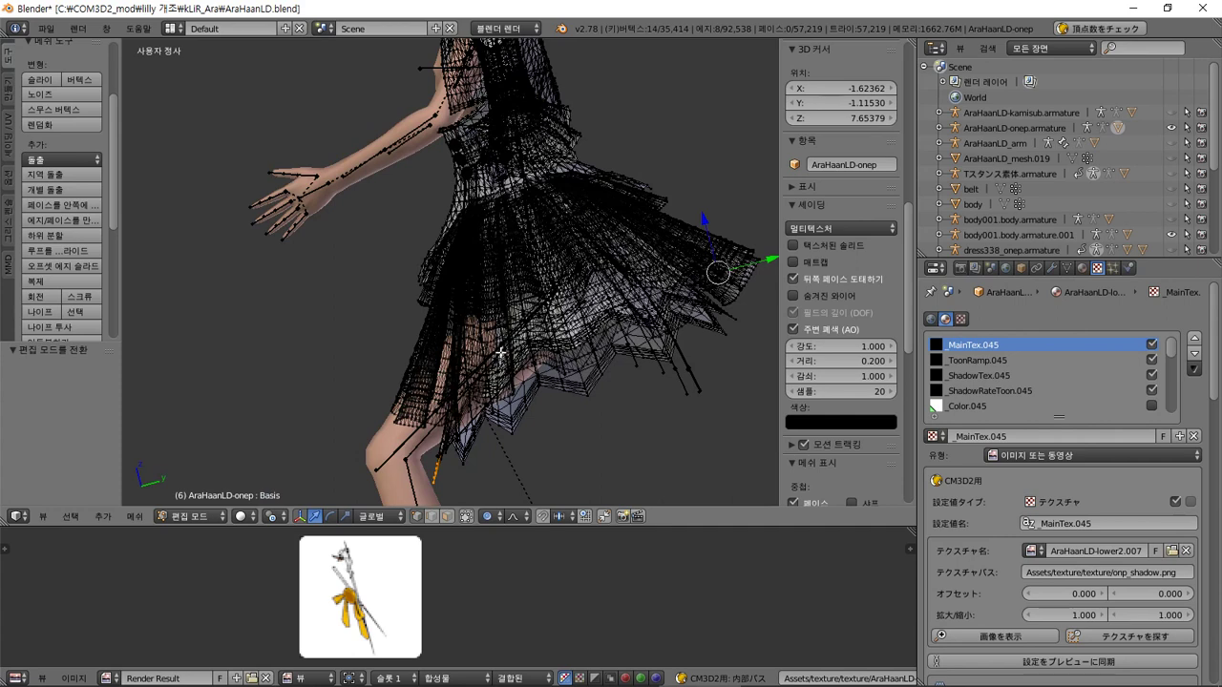
click(280, 517)
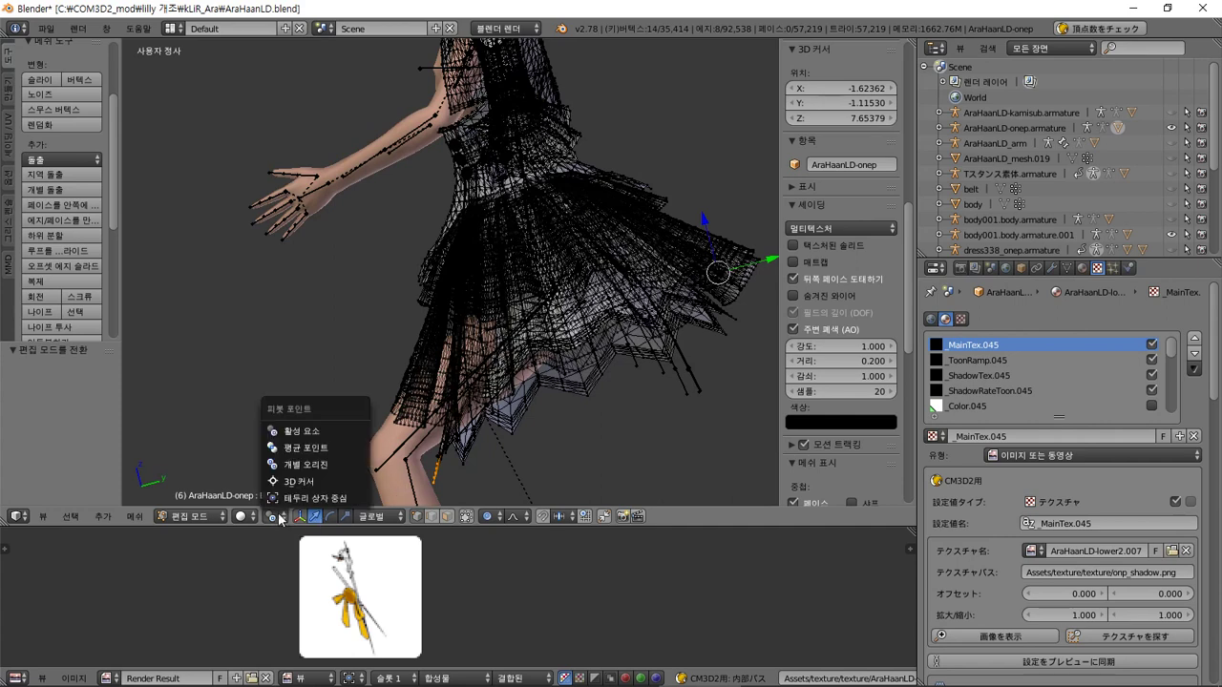
click(305, 482)
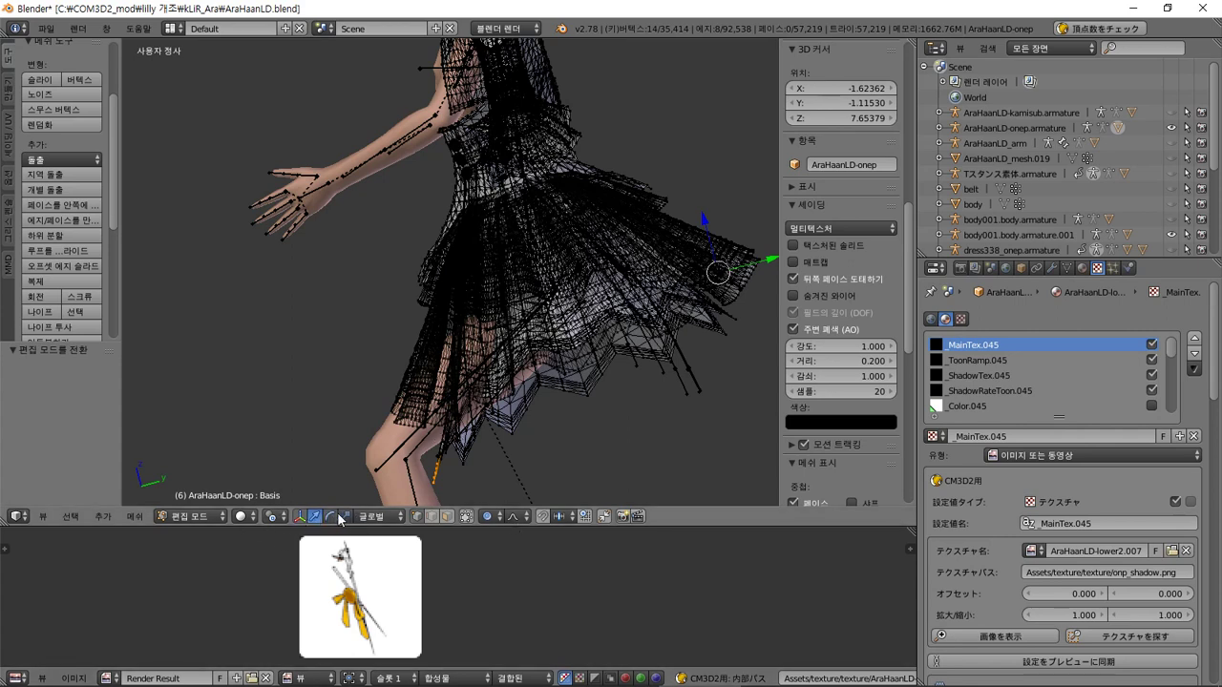
click(377, 517)
click(391, 428)
click(375, 419)
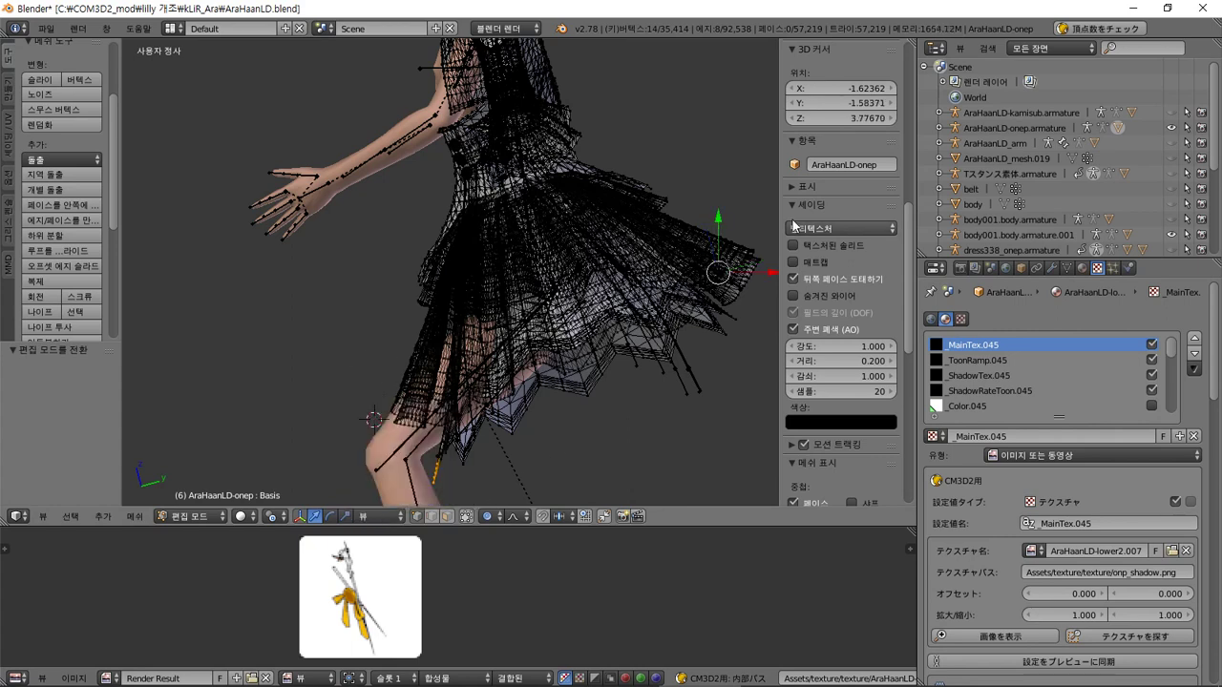
key(a)
key(a)
key(a)
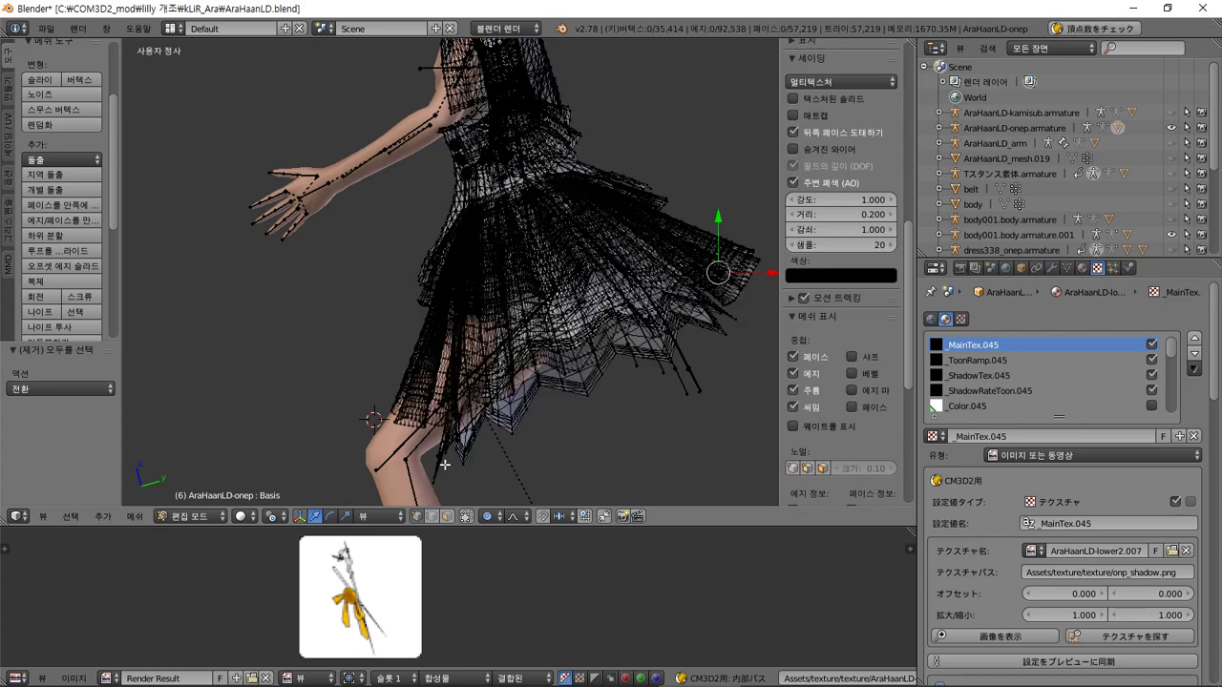
key(a)
key(a)
key(ctrl+z)
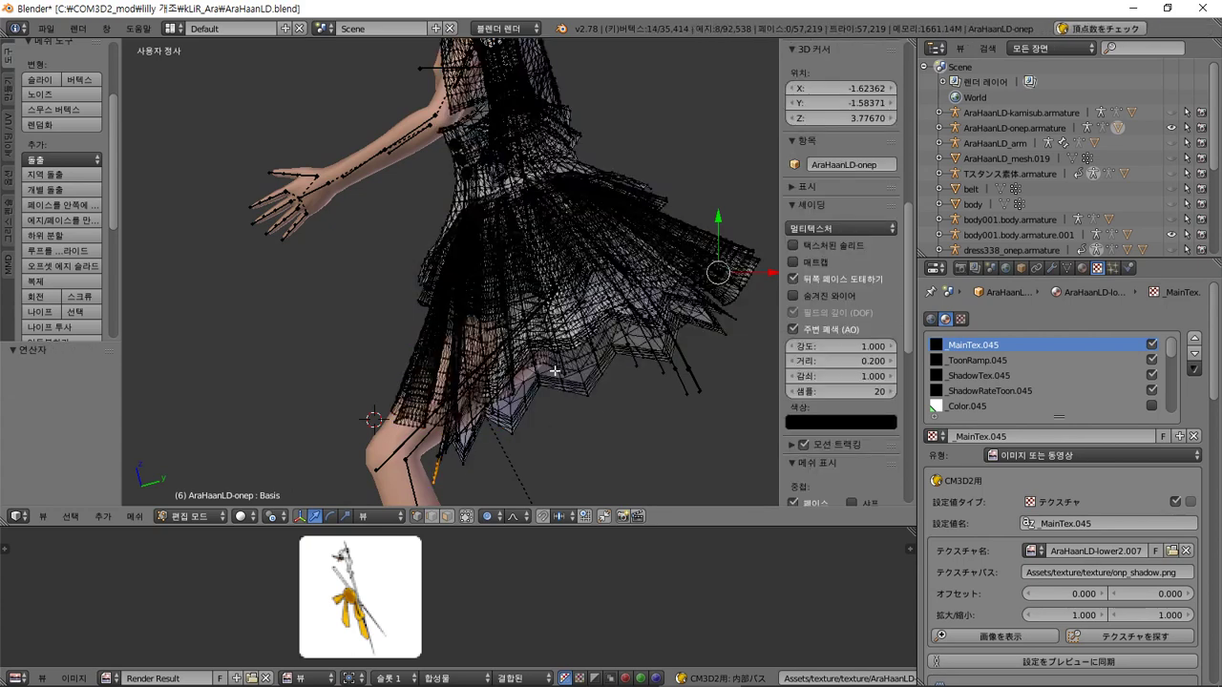
- Place the 3D cursor beside the selected hem tip and choose the active element as the pivot point
click(464, 461)
middle_drag(451, 458, 538, 476)
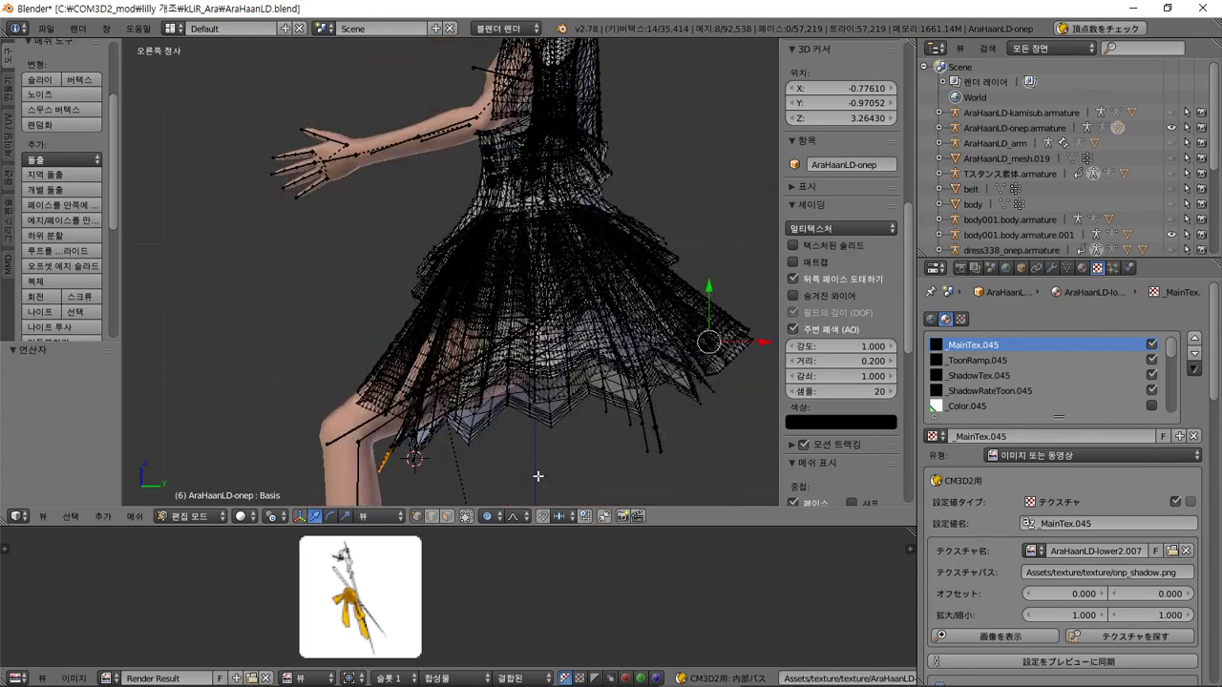
key(shift+KP_4)
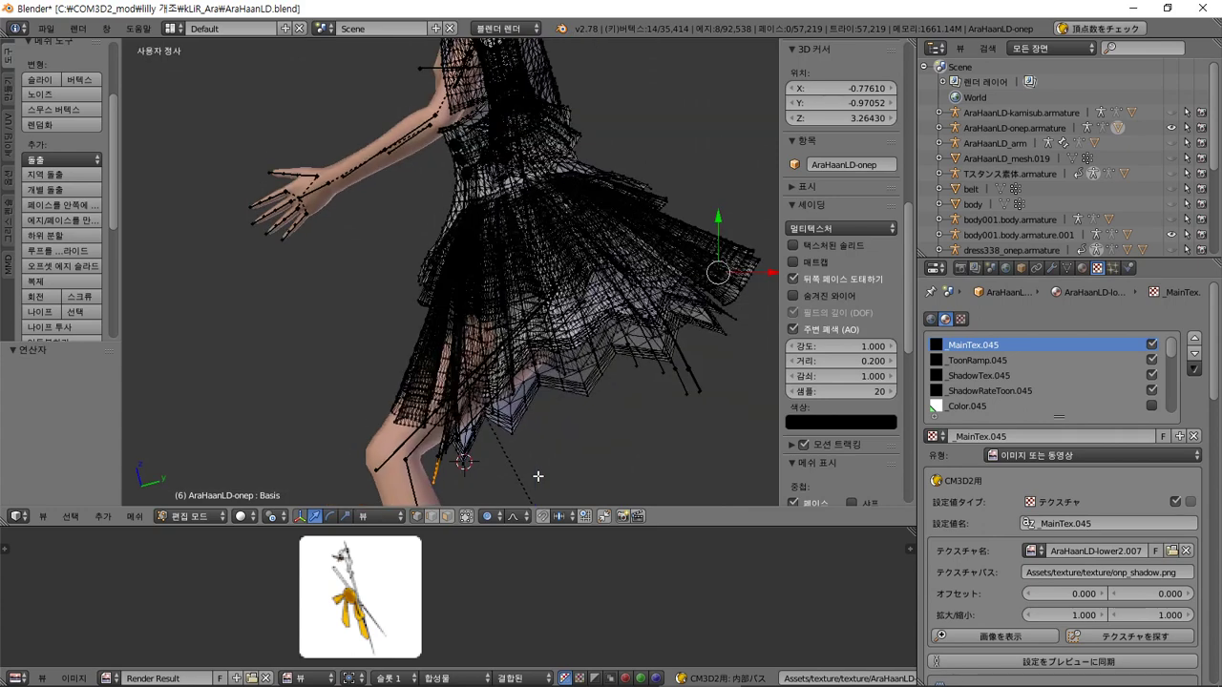
click(275, 517)
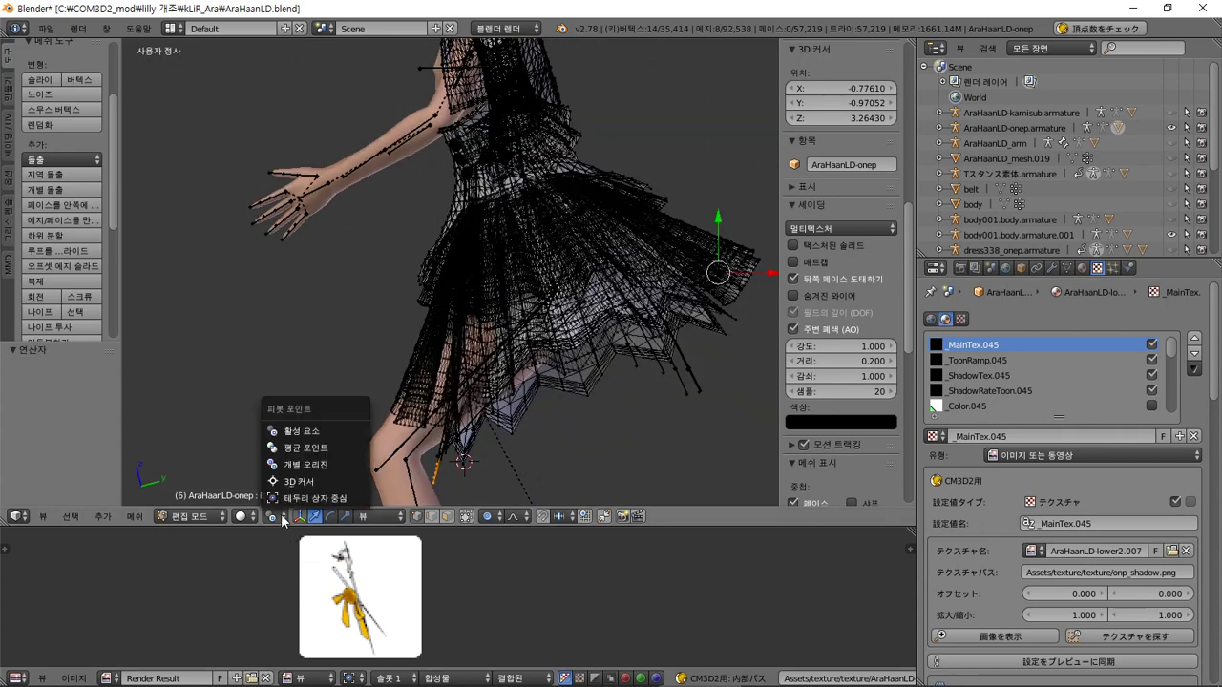
click(327, 434)
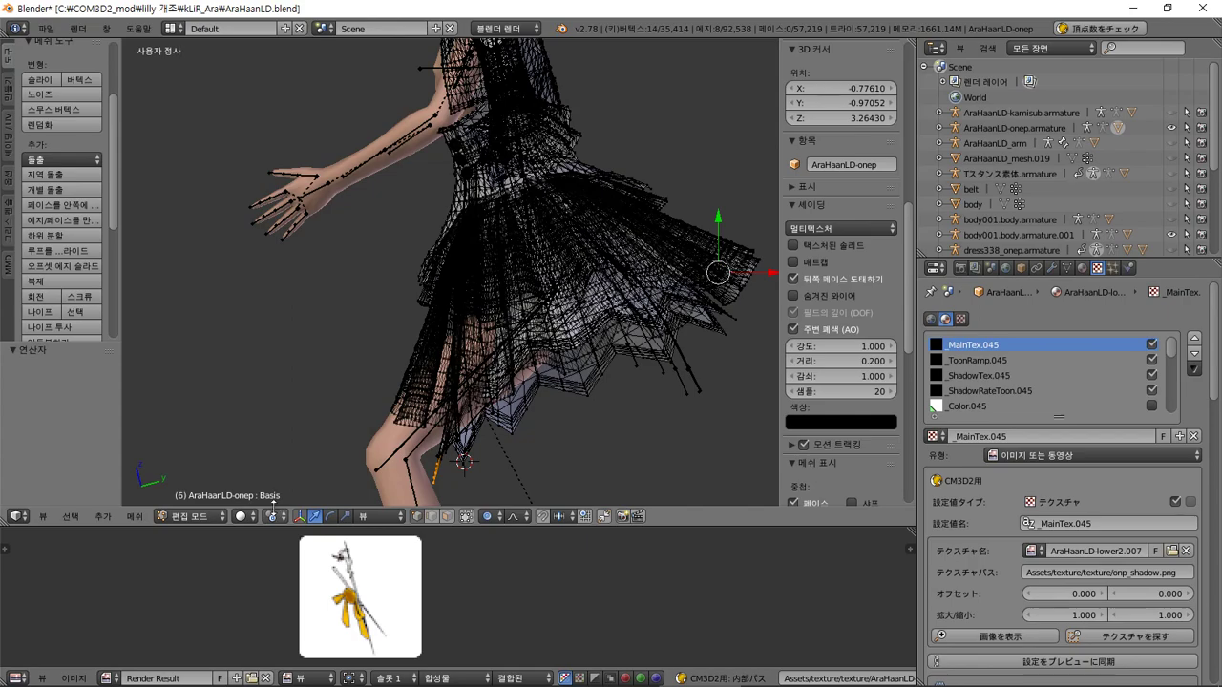
- Try to move the selected front hem tip along the view's Y axis with proportional editing
middle_drag(491, 336, 533, 357)
scroll(532, 357, down, 4)
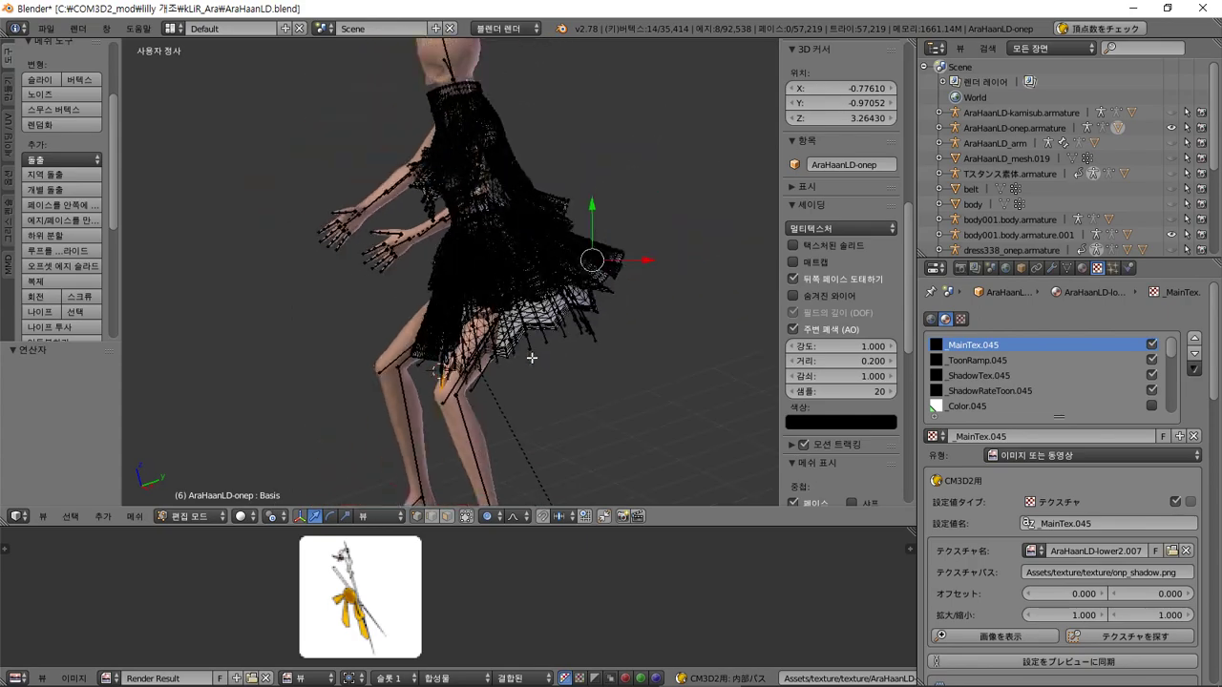
key(g)
key(y)
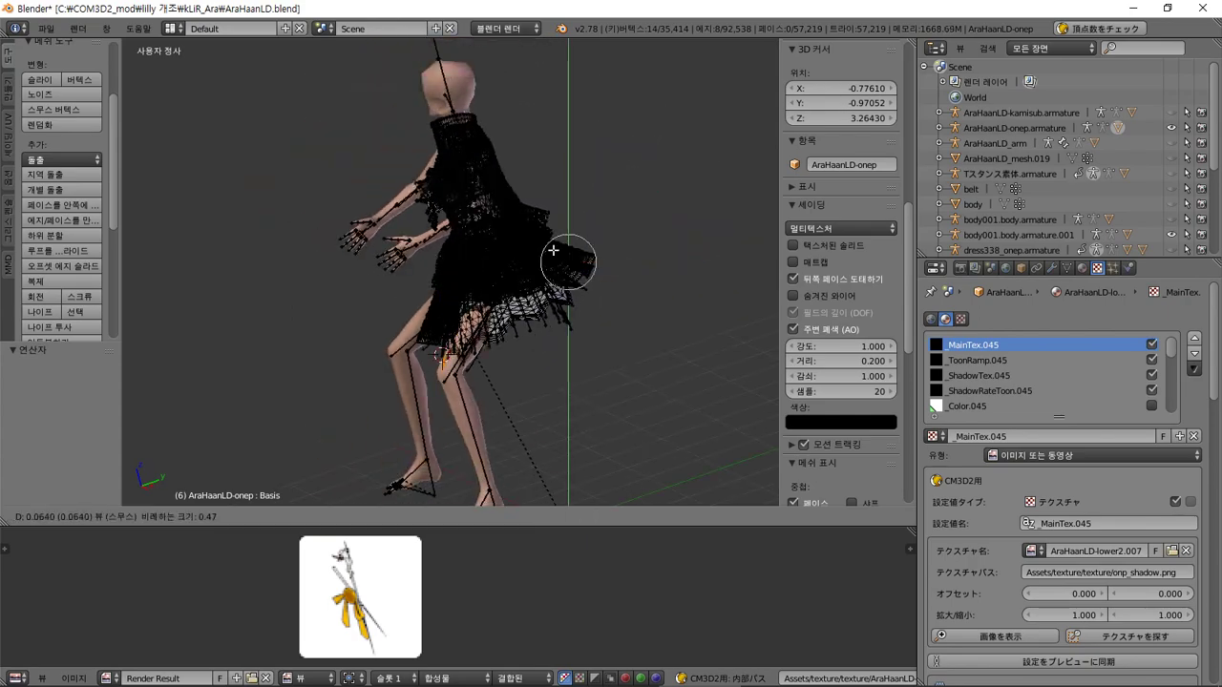
click(565, 251)
scroll(566, 251, up, 4)
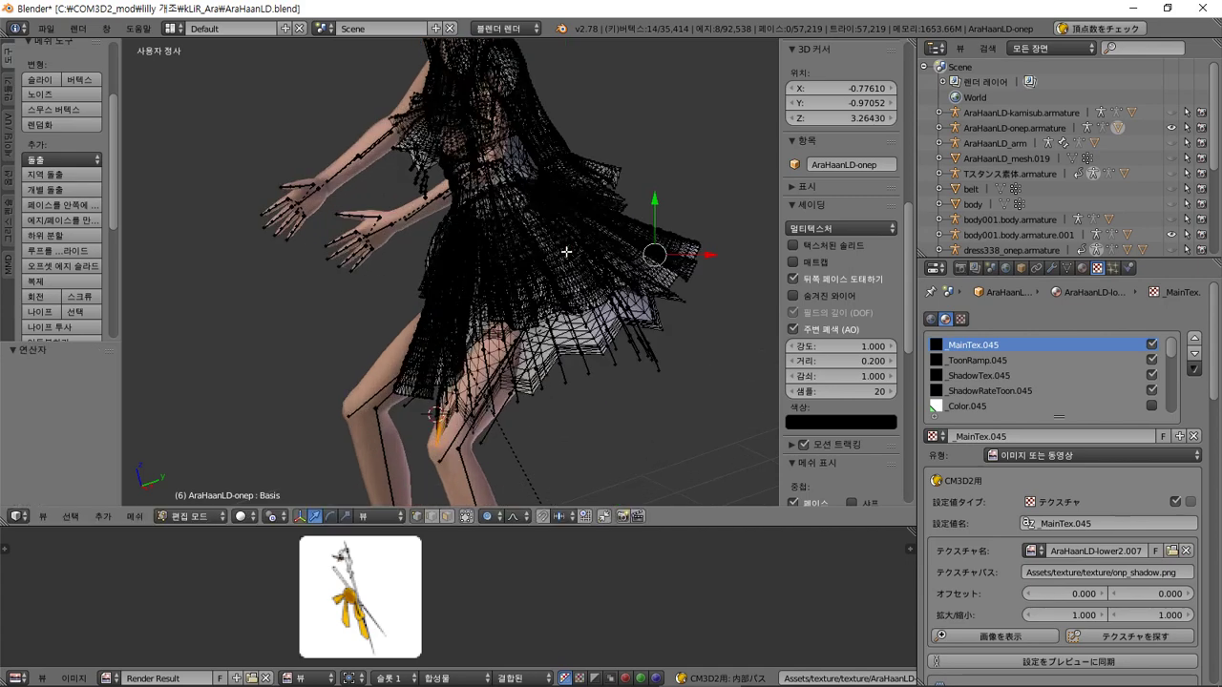
- Tilt the side view so the hem tip stands upright and set the pivot point to the 3D cursor
key(KP_3)
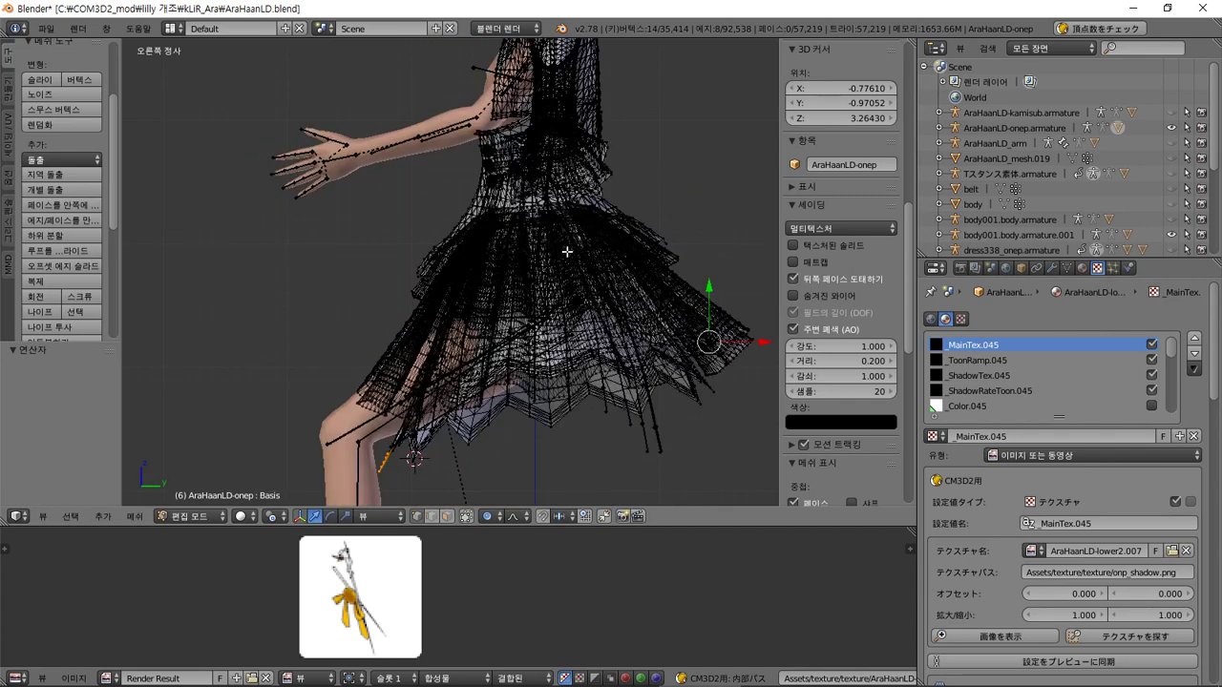
key(shift+KP_4)
key(shift+KP_4)
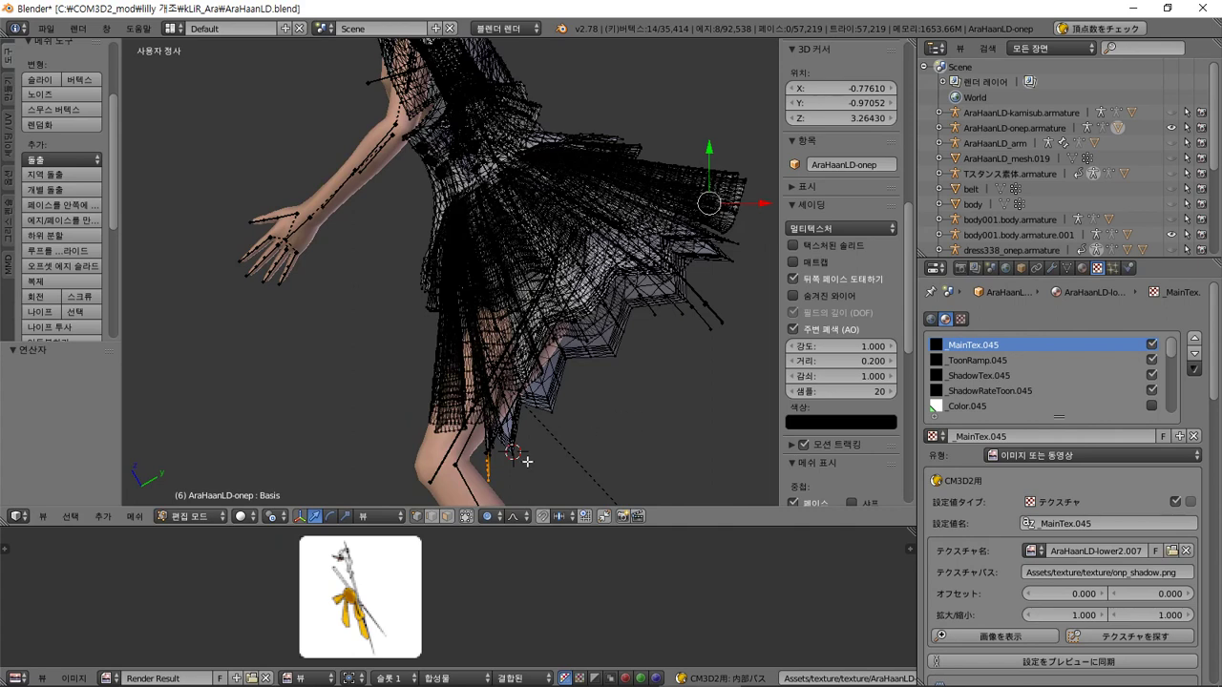
click(277, 520)
click(312, 480)
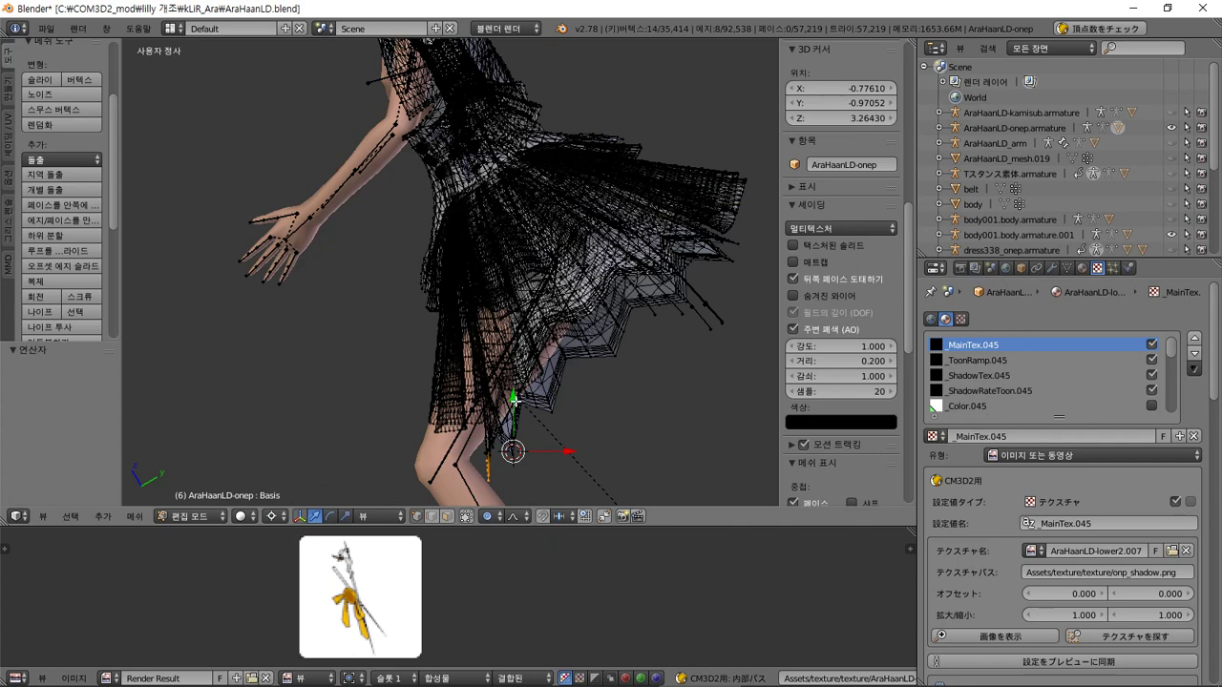
- Try moving the front hem tip up 1.209 along the view's Y axis, inspect it, and undo the move
drag(513, 397, 540, 252)
scroll(532, 353, down, 5)
middle_drag(445, 285, 585, 306)
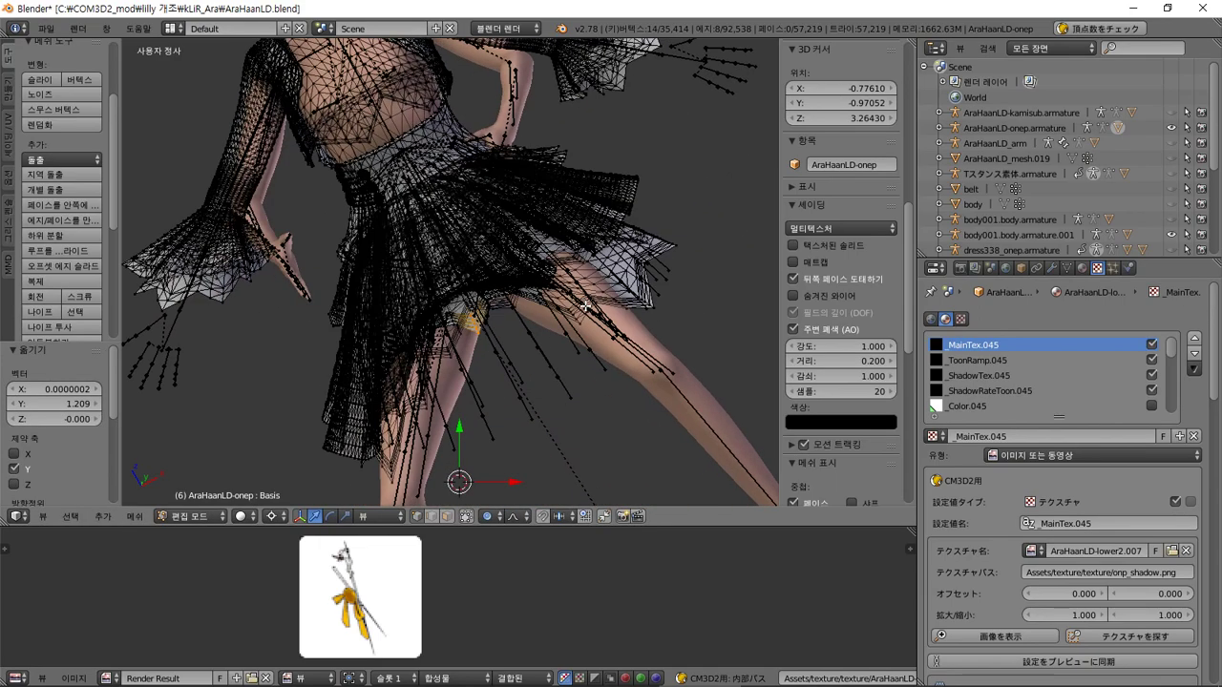
key(ctrl+z)
- Try raising the front hem tip along the view's Y axis from a tilted front view, and undo the move
key(KP_3)
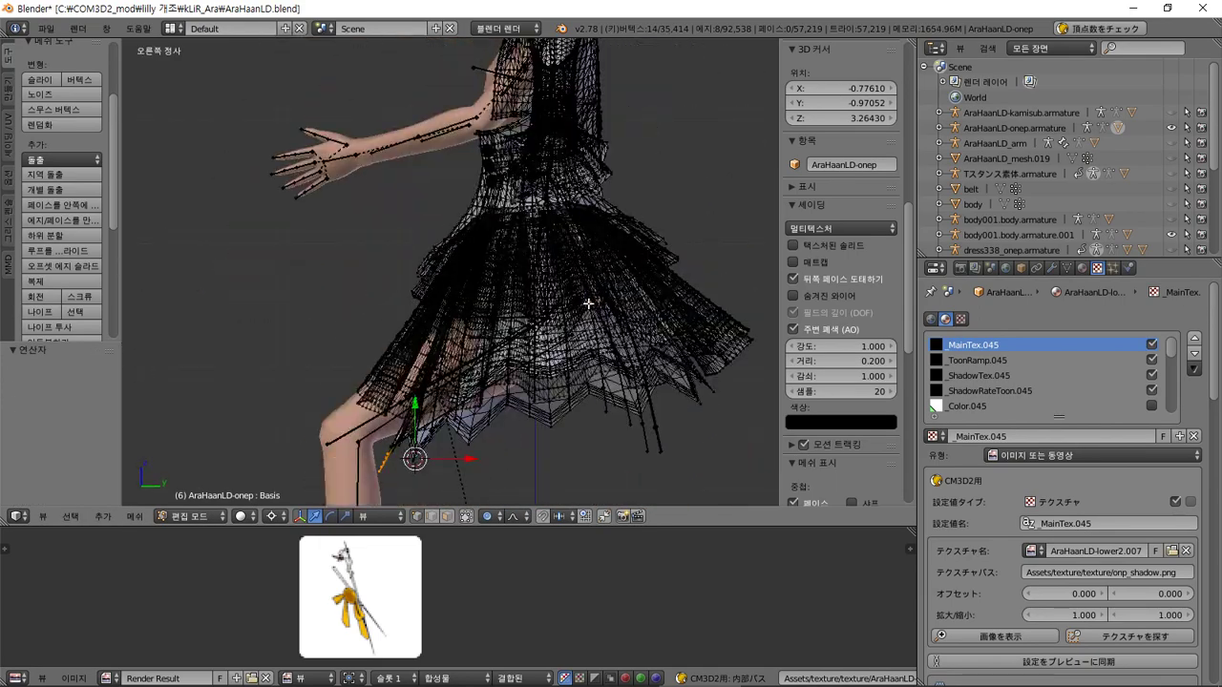
key(KP_6)
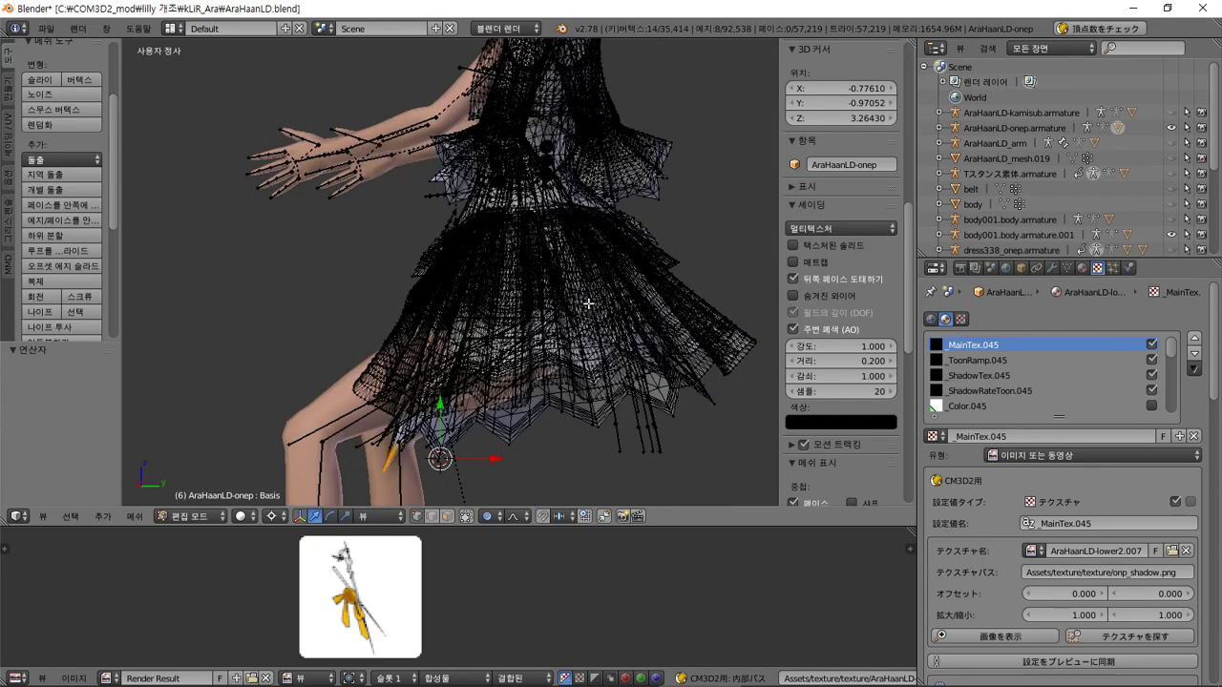
key(KP_1)
key(KP_3)
key(KP_1)
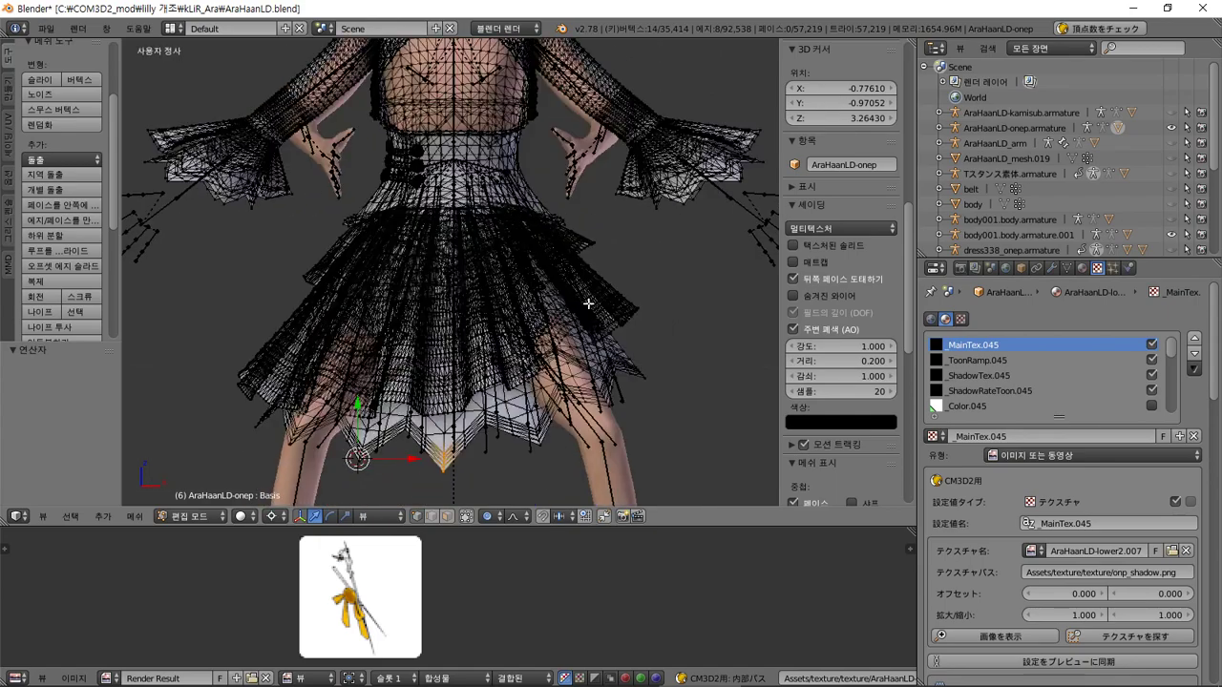
key(KP_8)
key(KP_8)
key(KP_8)
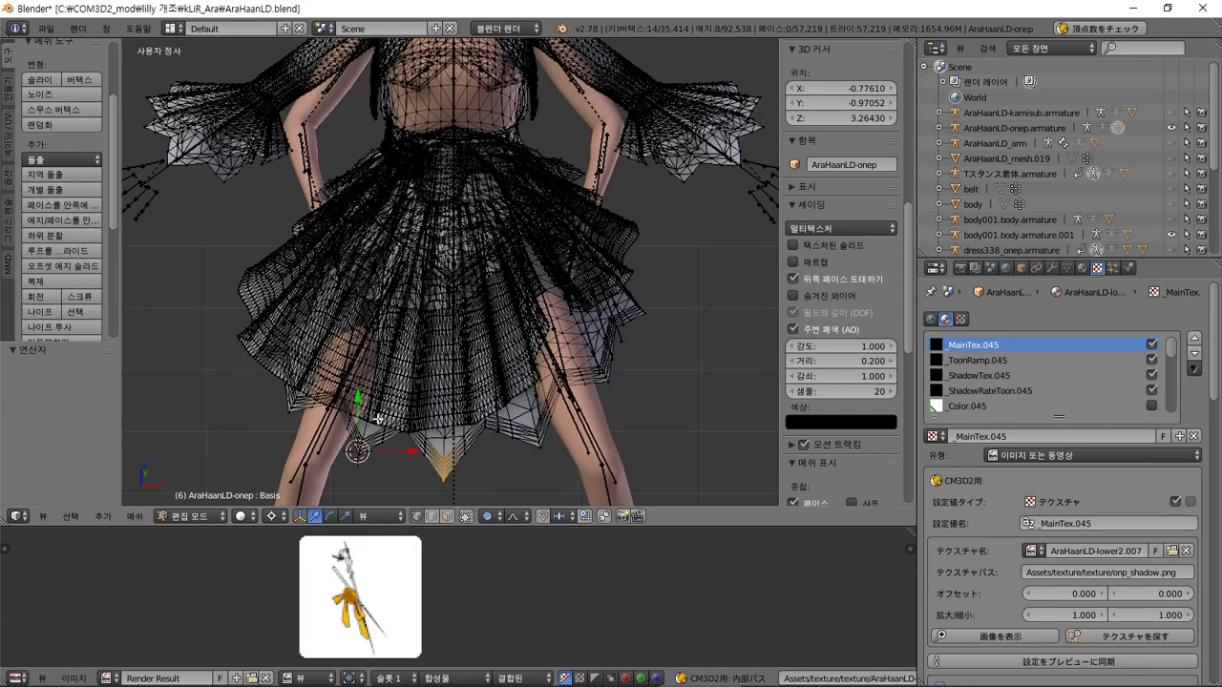
drag(355, 402, 381, 276)
middle_drag(381, 276, 545, 294)
key(ctrl+z)
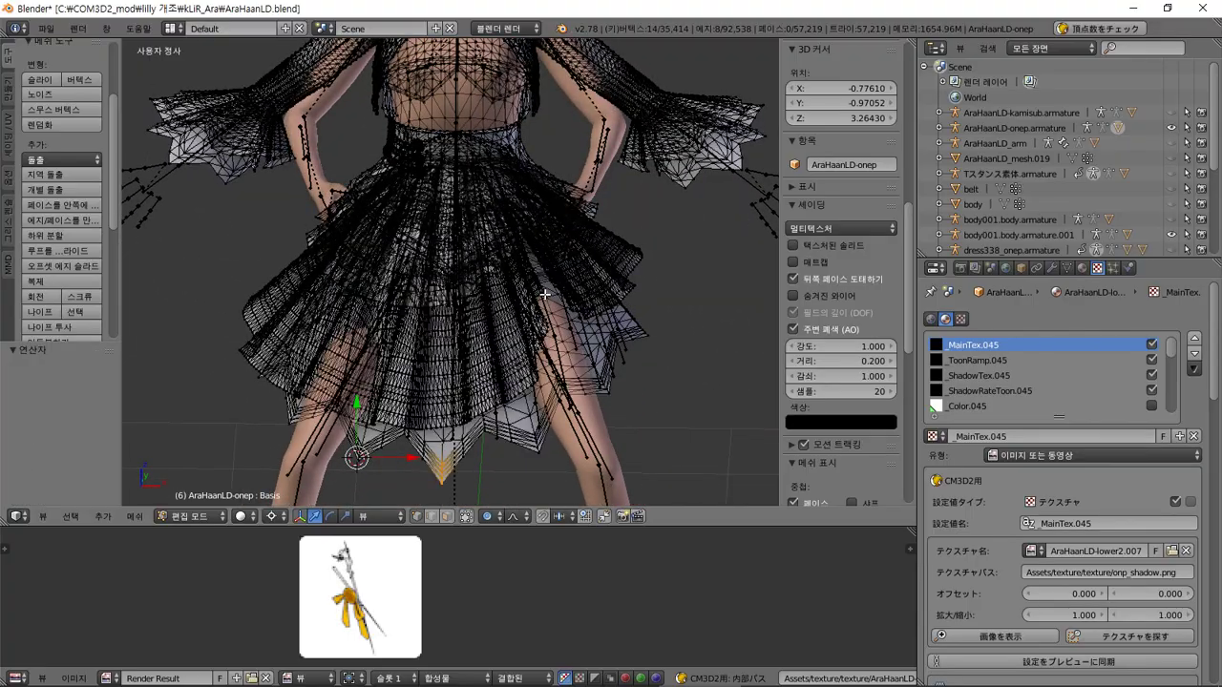
key(KP_1)
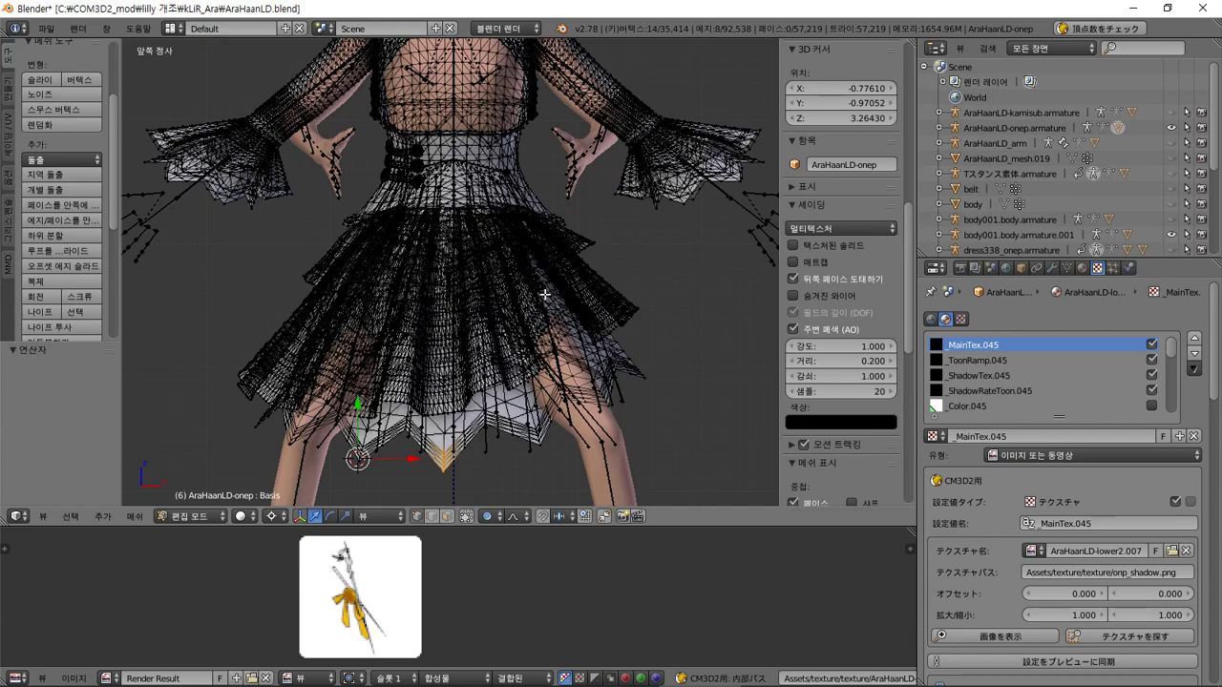
- Try raising the front hem tip along the view's Y axis from a tilted front view with a proportional size of 1.95
key(KP_8)
key(KP_8)
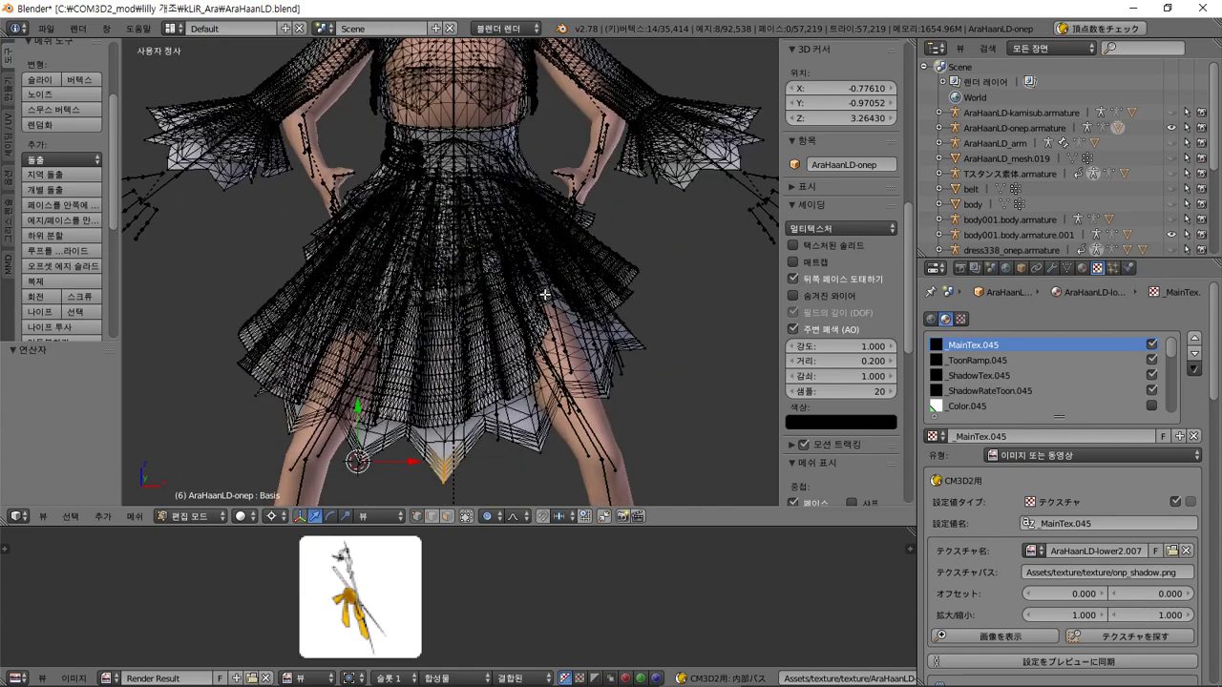
key(KP_1)
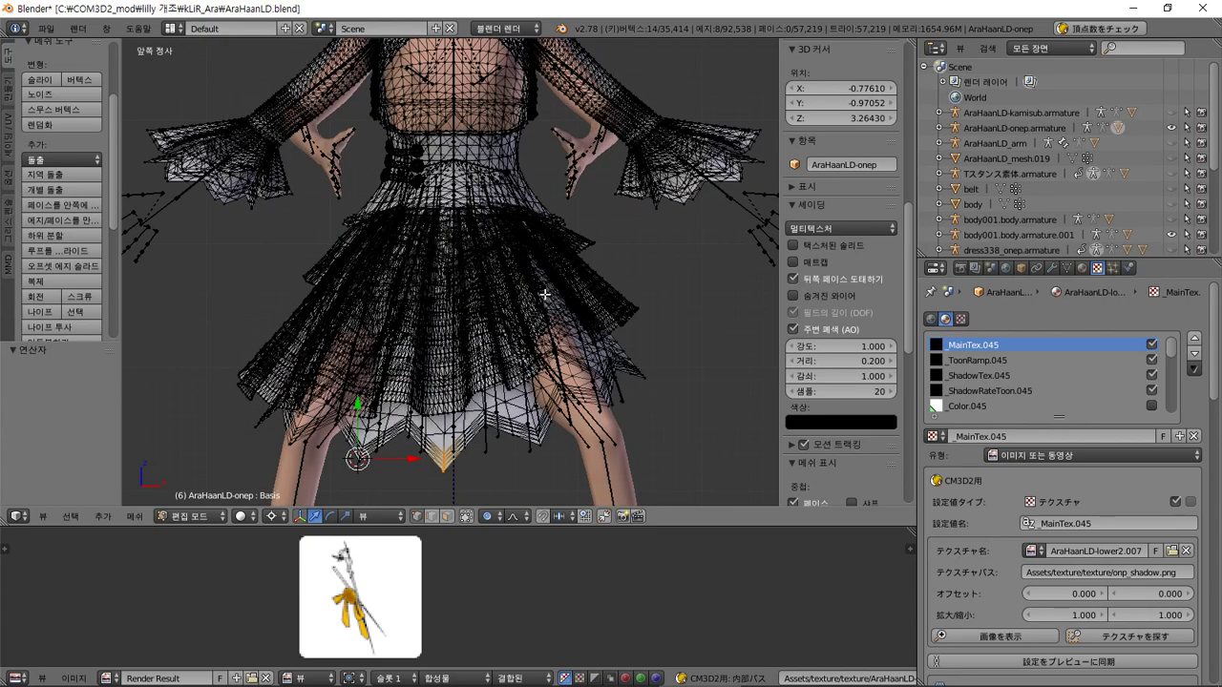
key(KP_8)
key(KP_8)
key(KP_8)
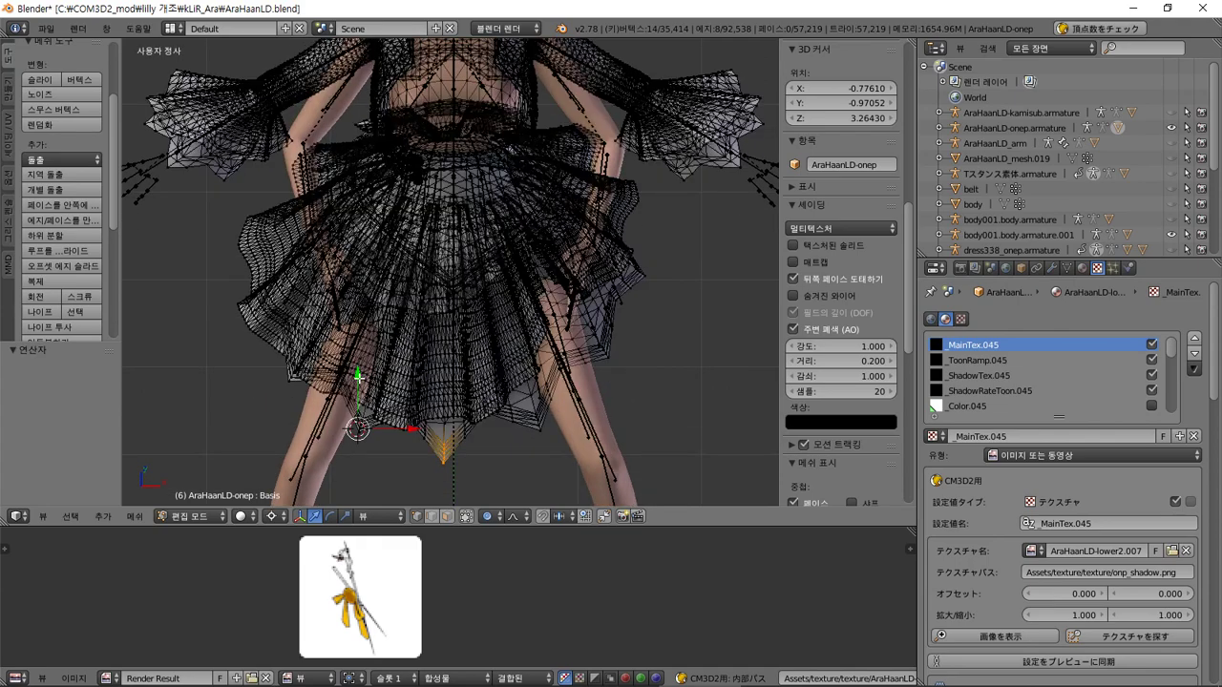
key(g)
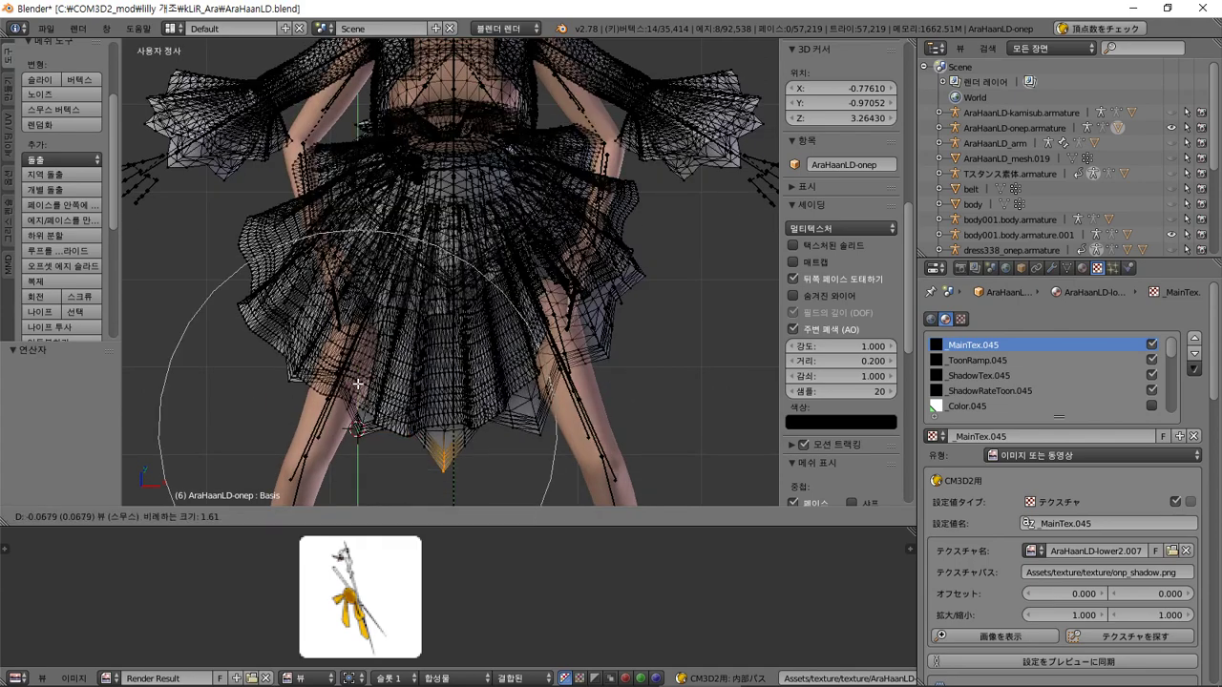
scroll(373, 341, down, 1)
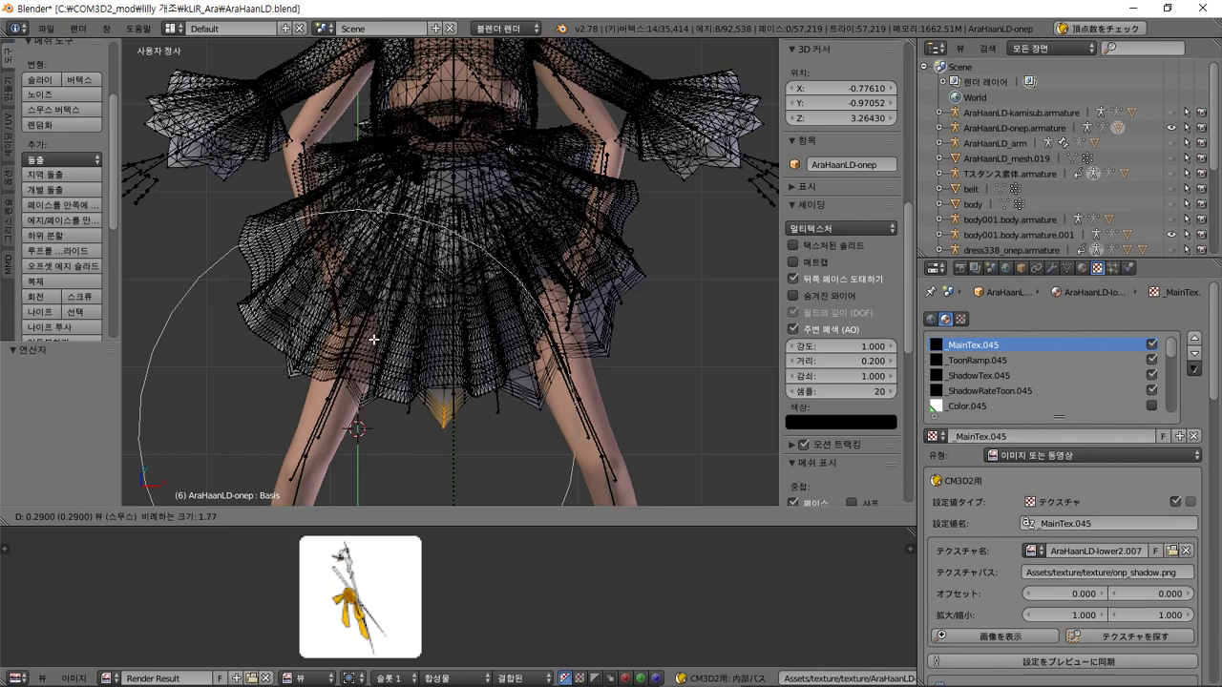
scroll(375, 329, down, 1)
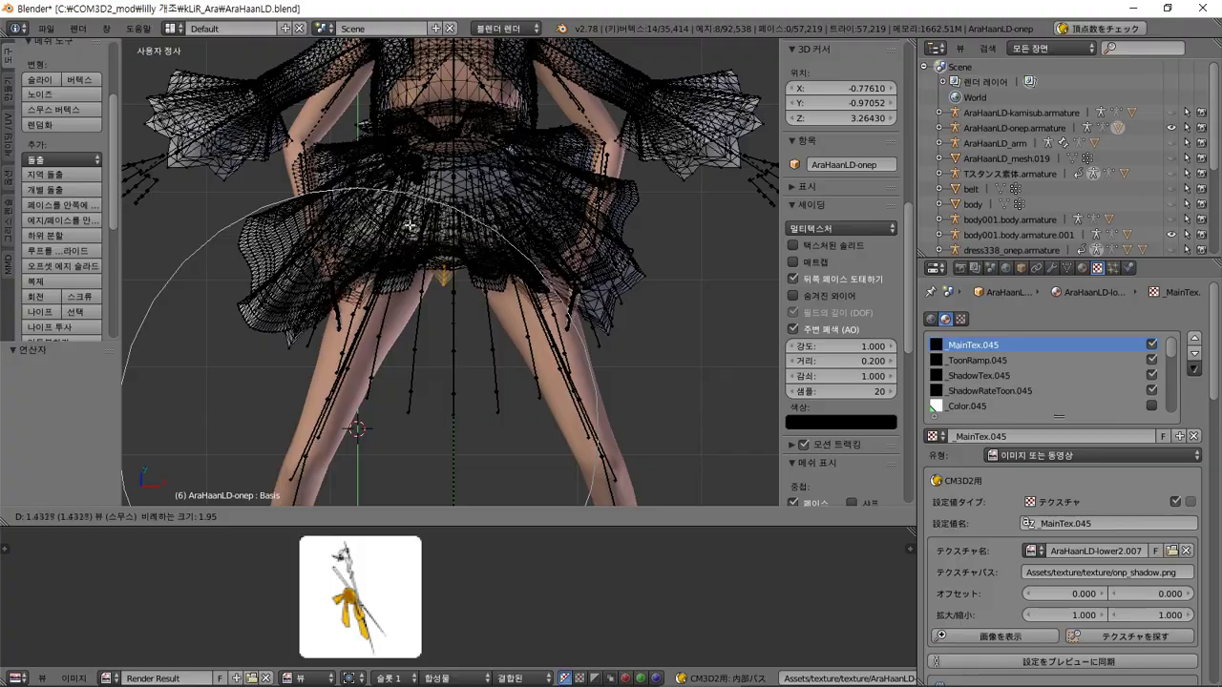
click(435, 198)
- Examine the front hem tip's slant from several rotated side views of the dress
middle_drag(507, 284, 398, 244)
key(KP_4)
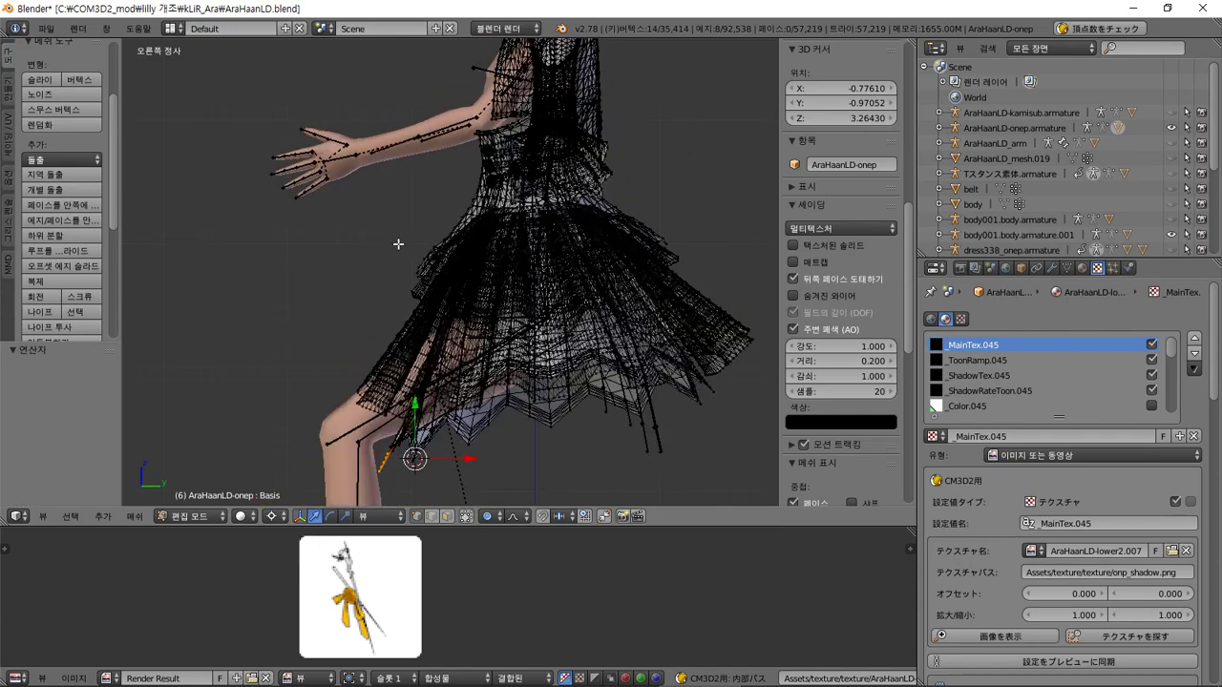
key(KP_4)
key(KP_6)
key(KP_6)
key(KP_4)
key(KP_4)
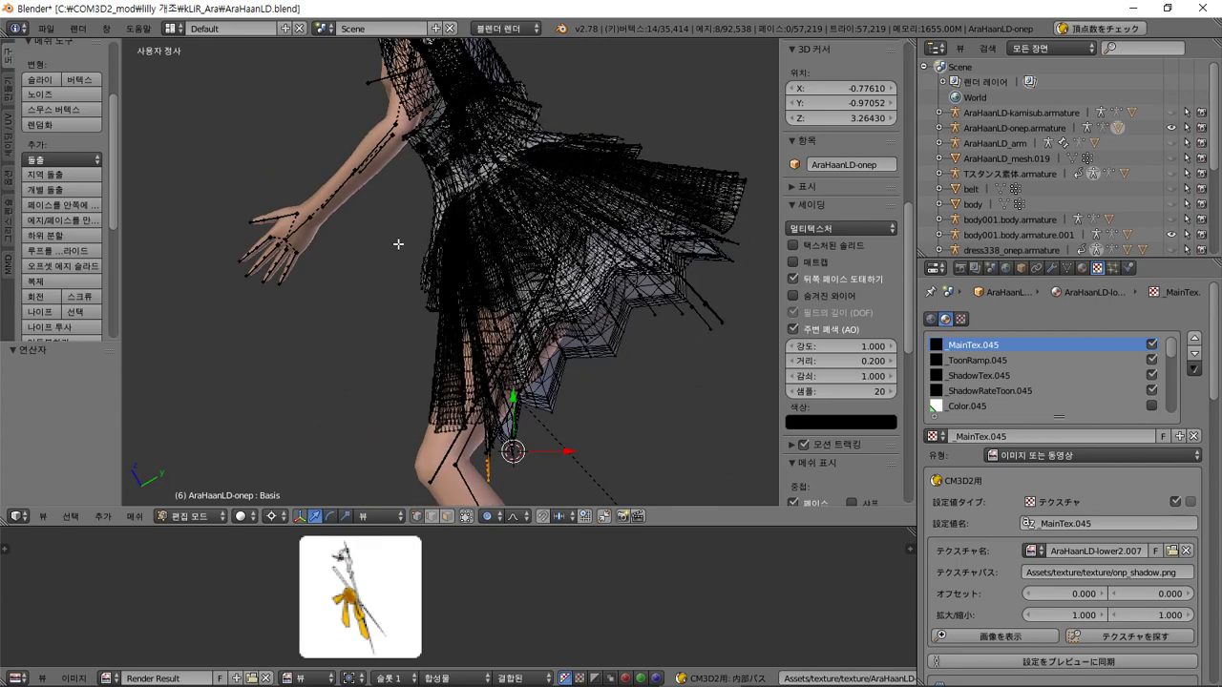
key(KP_6)
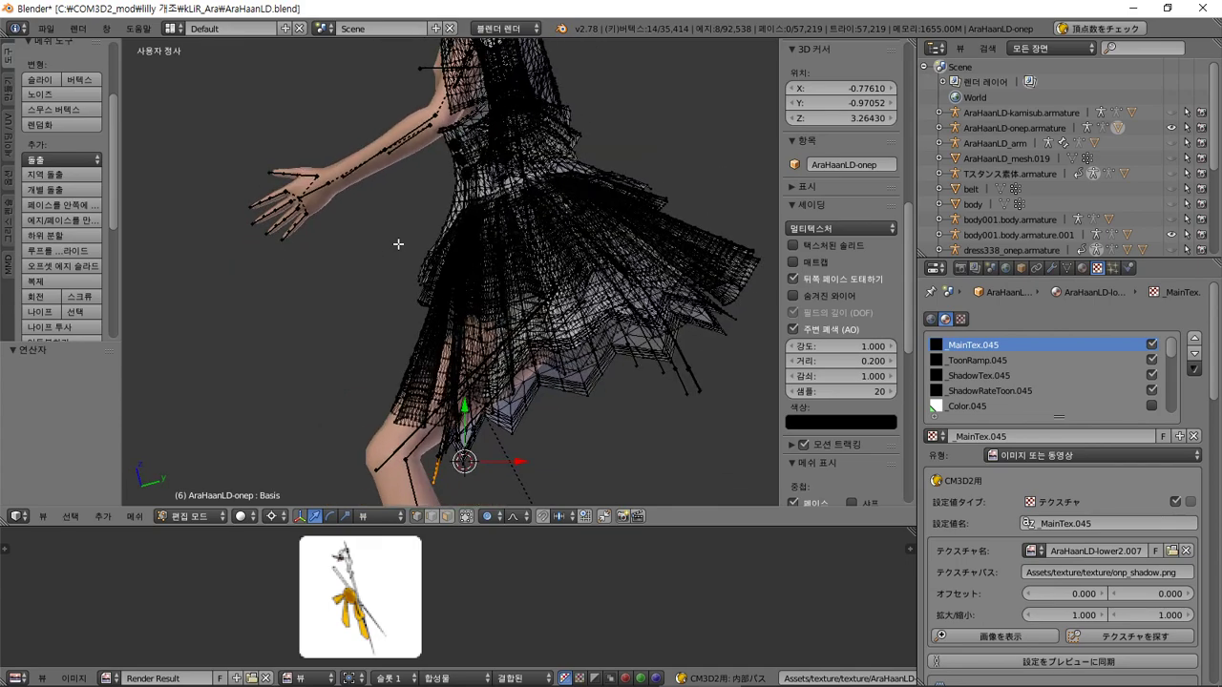
- Raise the front hem tip 1.265 along the view's Y axis from a tilted front view, using proportional editing
key(KP_1)
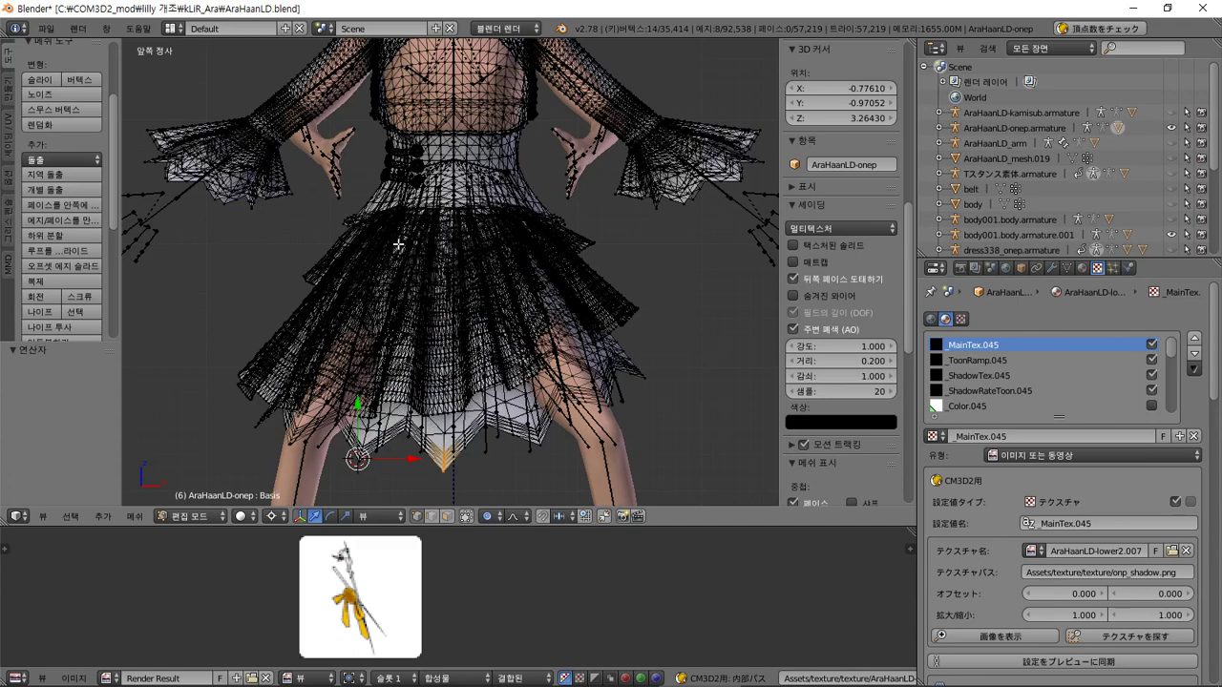
key(KP_2)
key(KP_2)
key(KP_8)
key(KP_8)
key(KP_8)
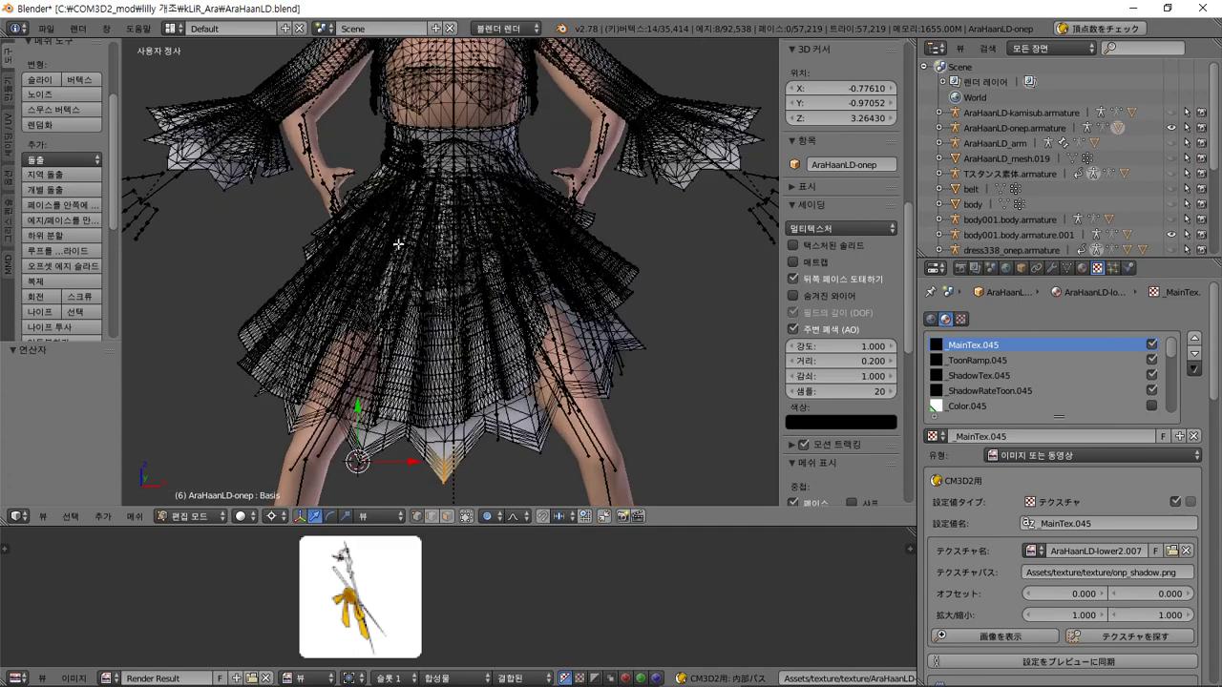
key(KP_8)
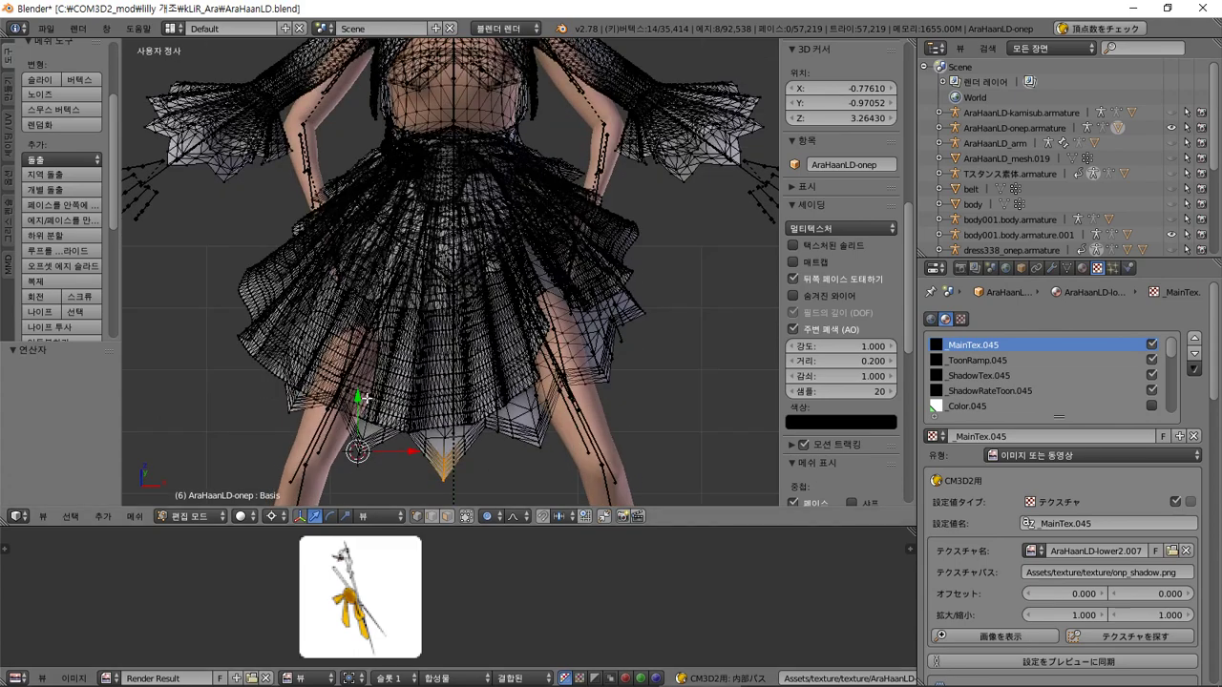
drag(357, 399, 384, 253)
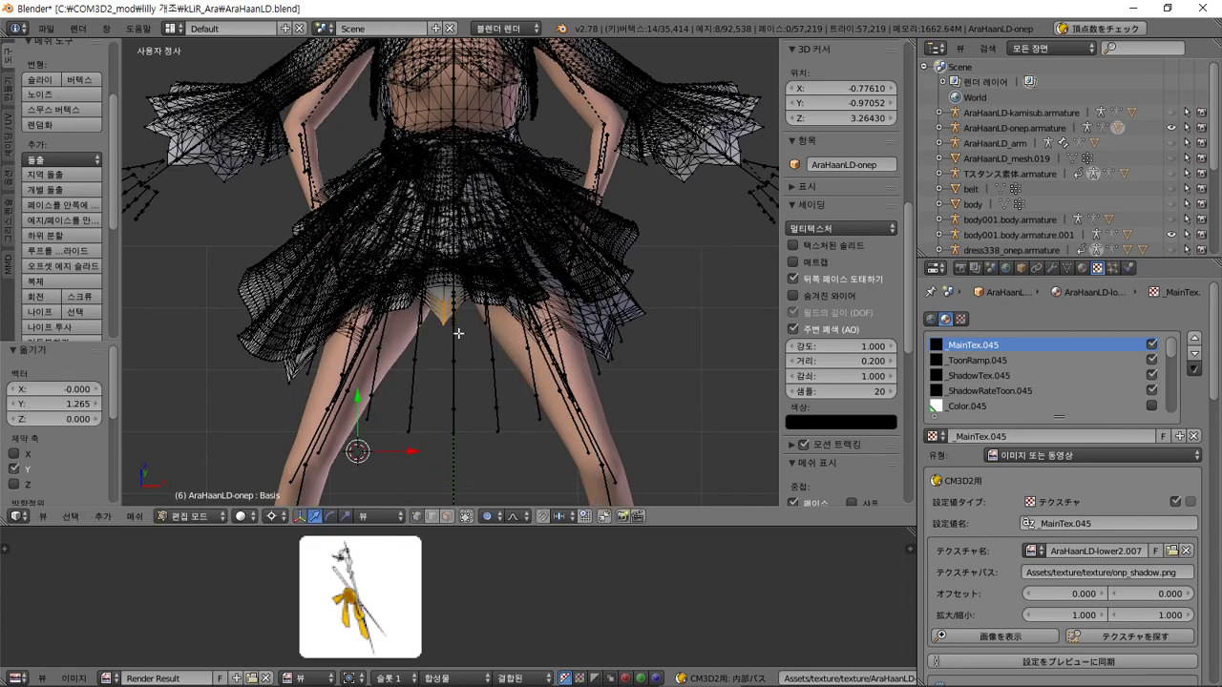
middle_drag(458, 333, 45, 7)
- Export the edited dress as a CM3D2 model over AraHaanLD-onep_mekure.model in the kLiR_Ara folder
click(42, 28)
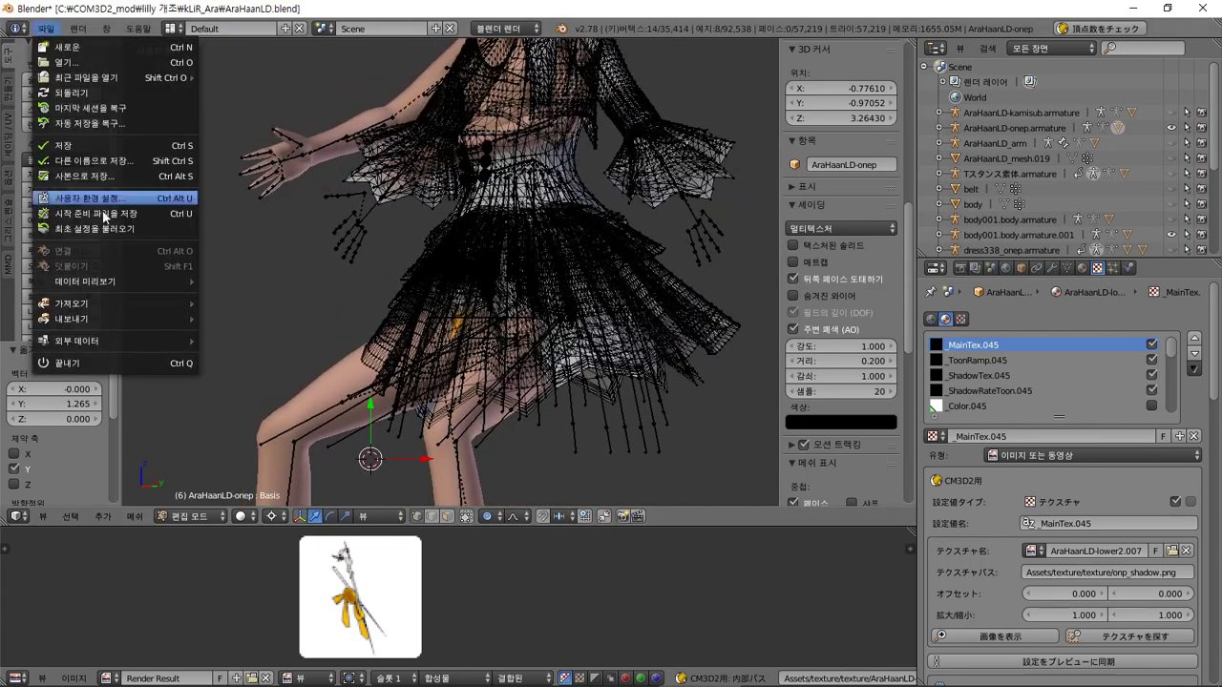
mouse_move(110, 318)
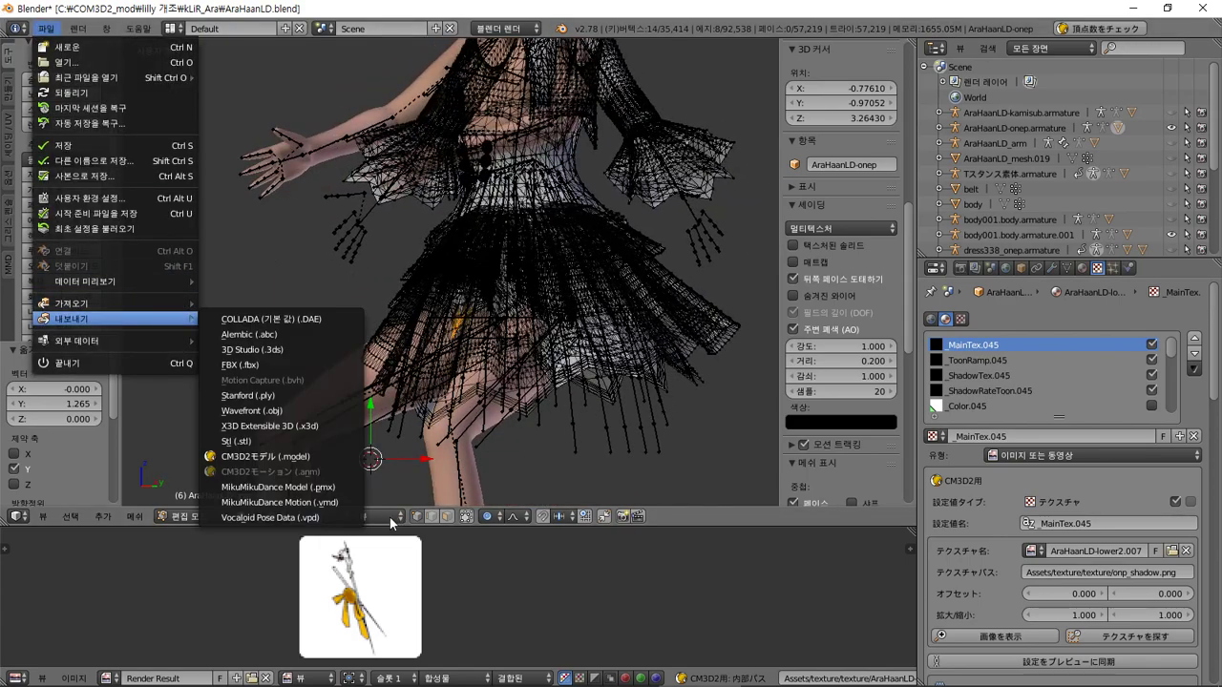
click(292, 454)
click(374, 154)
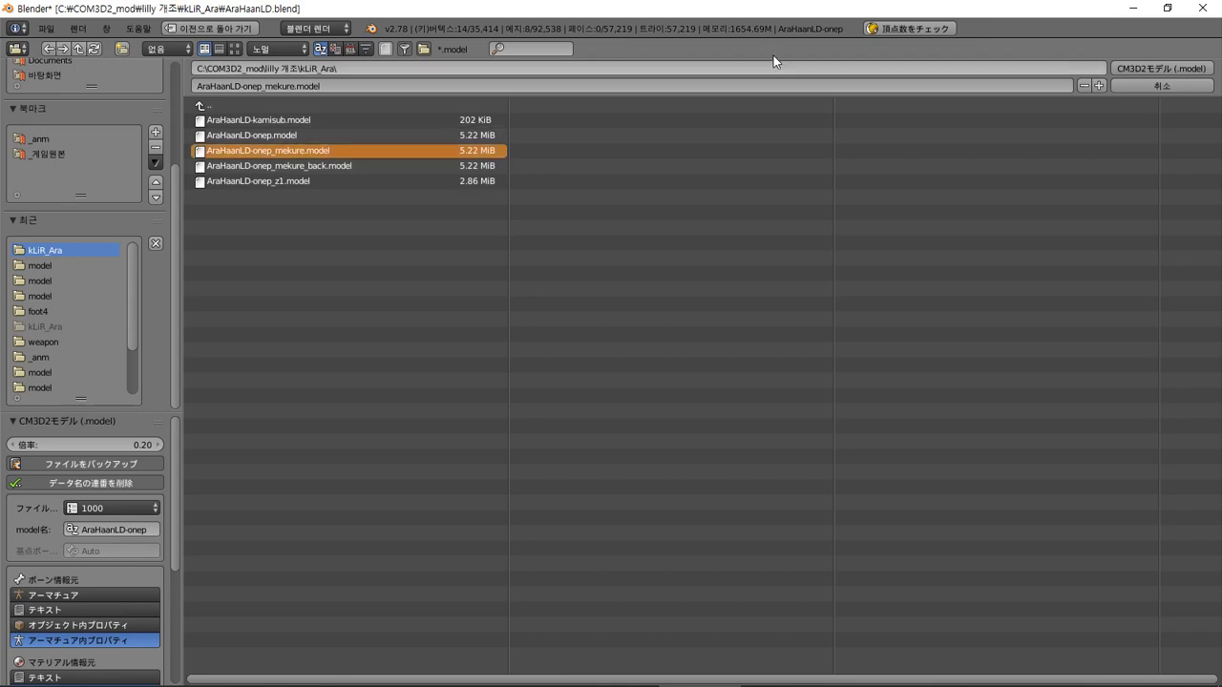
click(1148, 69)
key(alt+Tab)
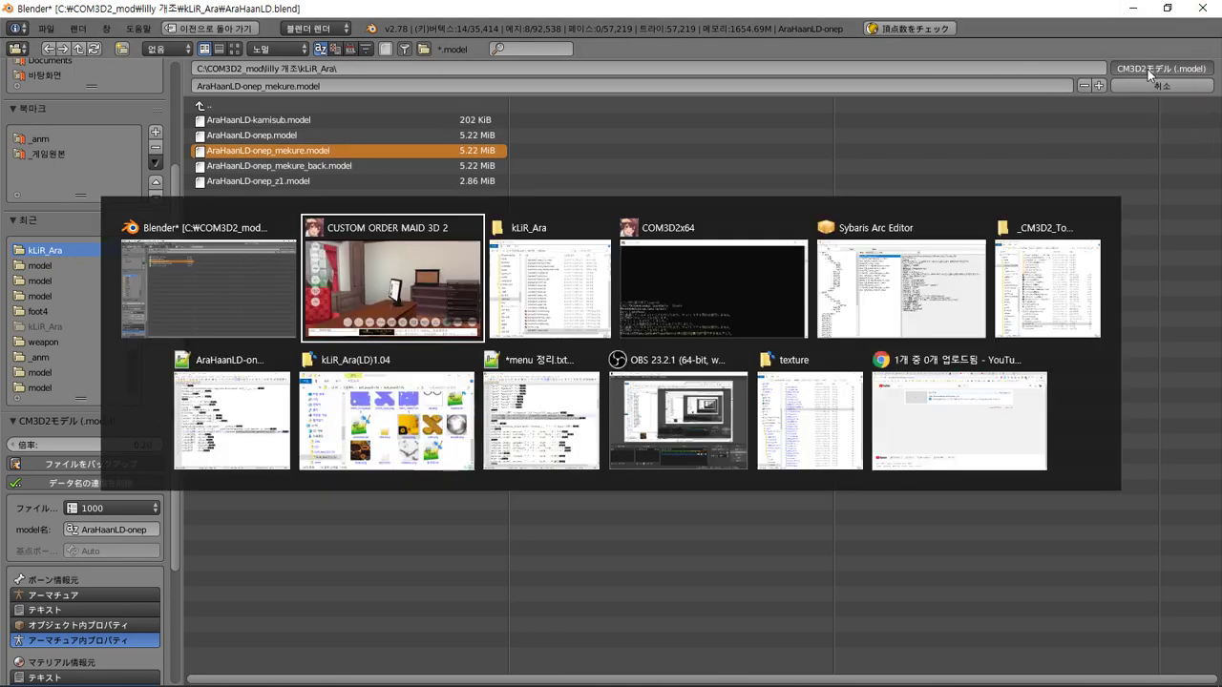
key(alt+Tab)
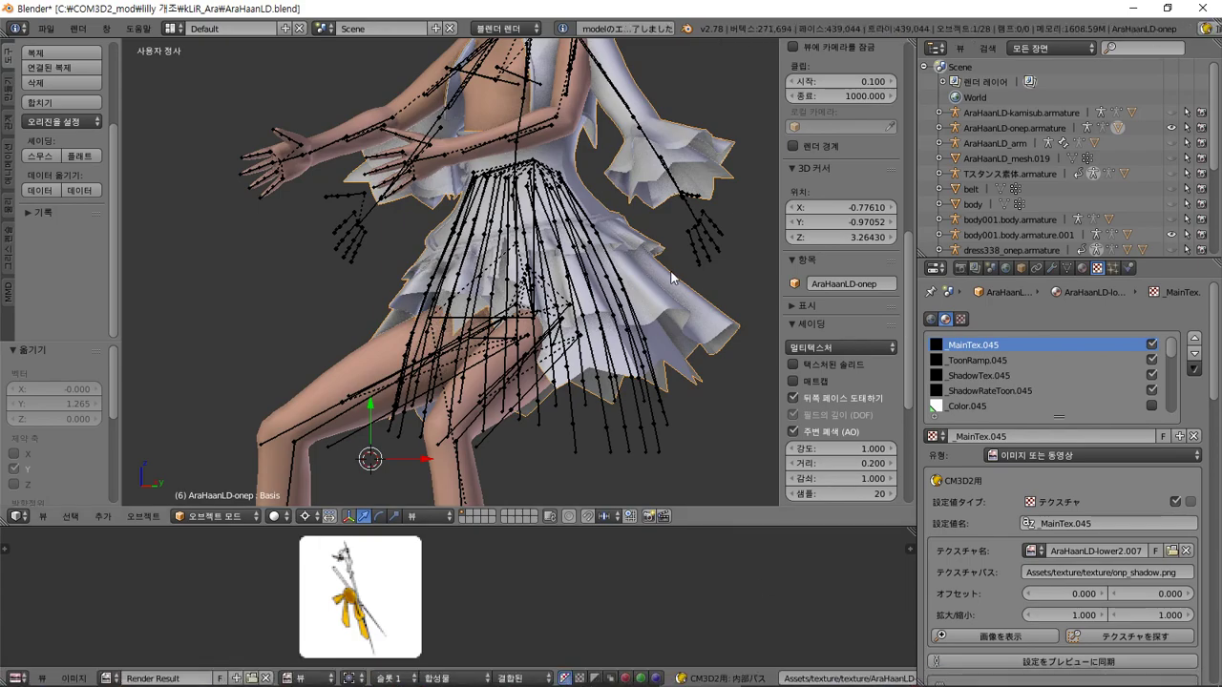
key(alt+Tab)
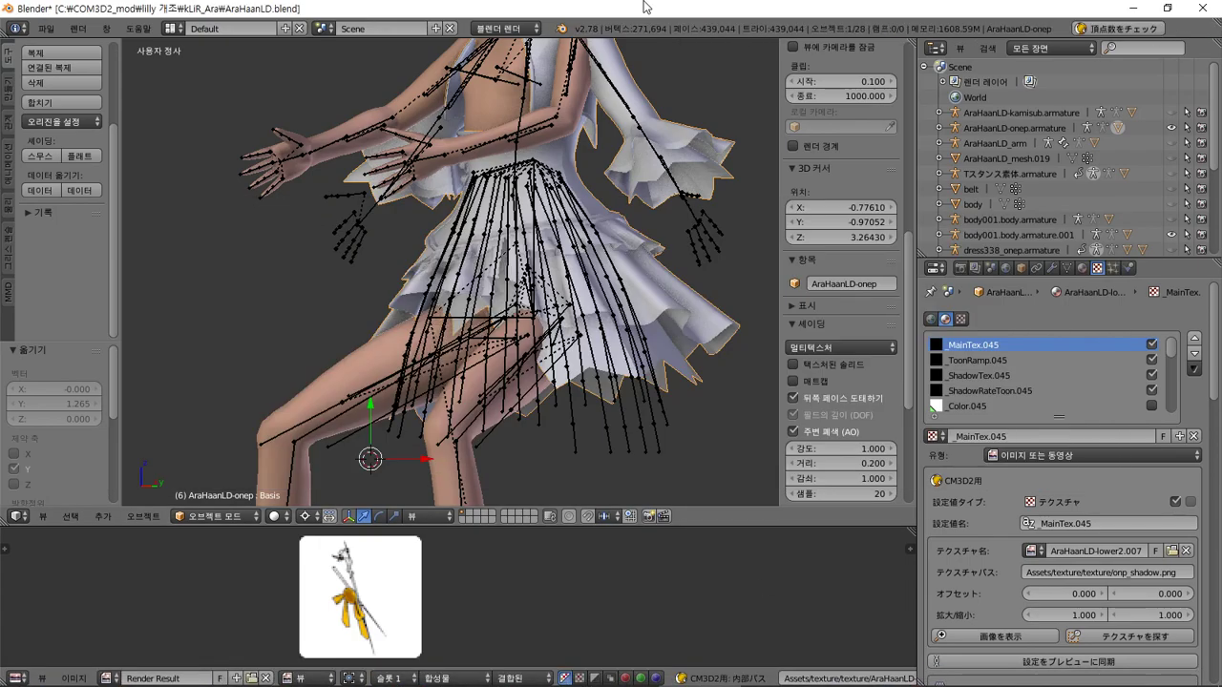
- Hide the AraHaanLD-onep mesh and its armature so that only the base body shows
middle_drag(334, 302, 430, 291)
click(57, 32)
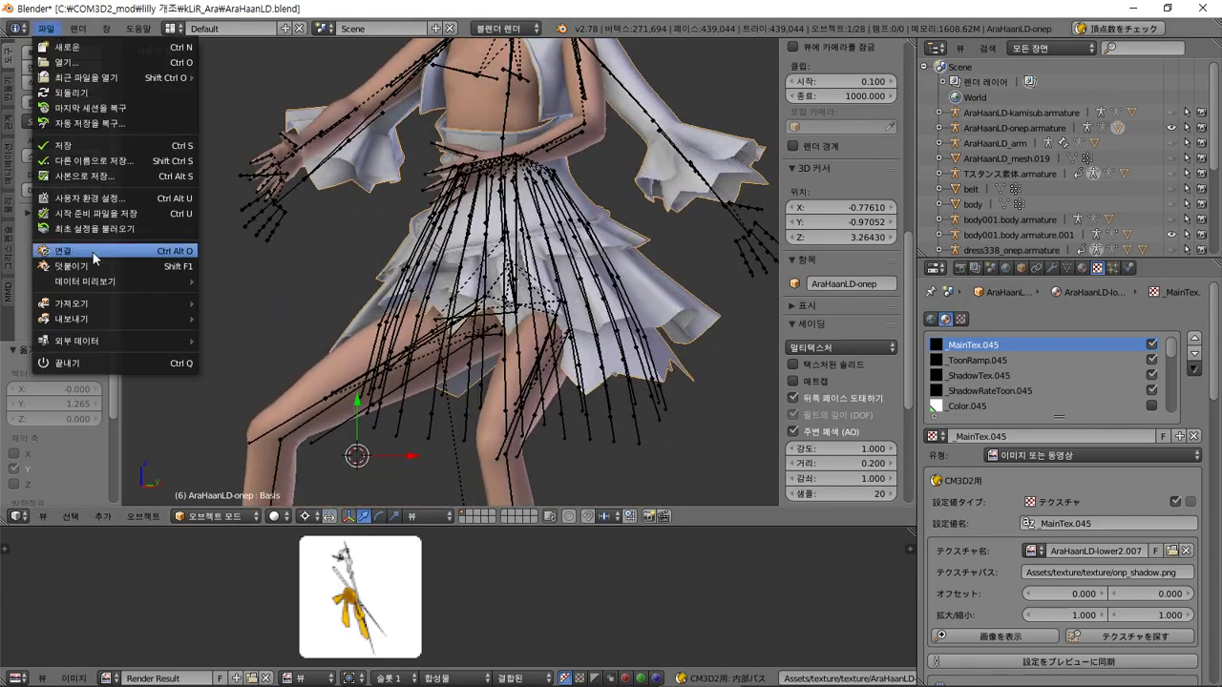
scroll(1133, 143, down, 3)
scroll(1139, 157, up, 2)
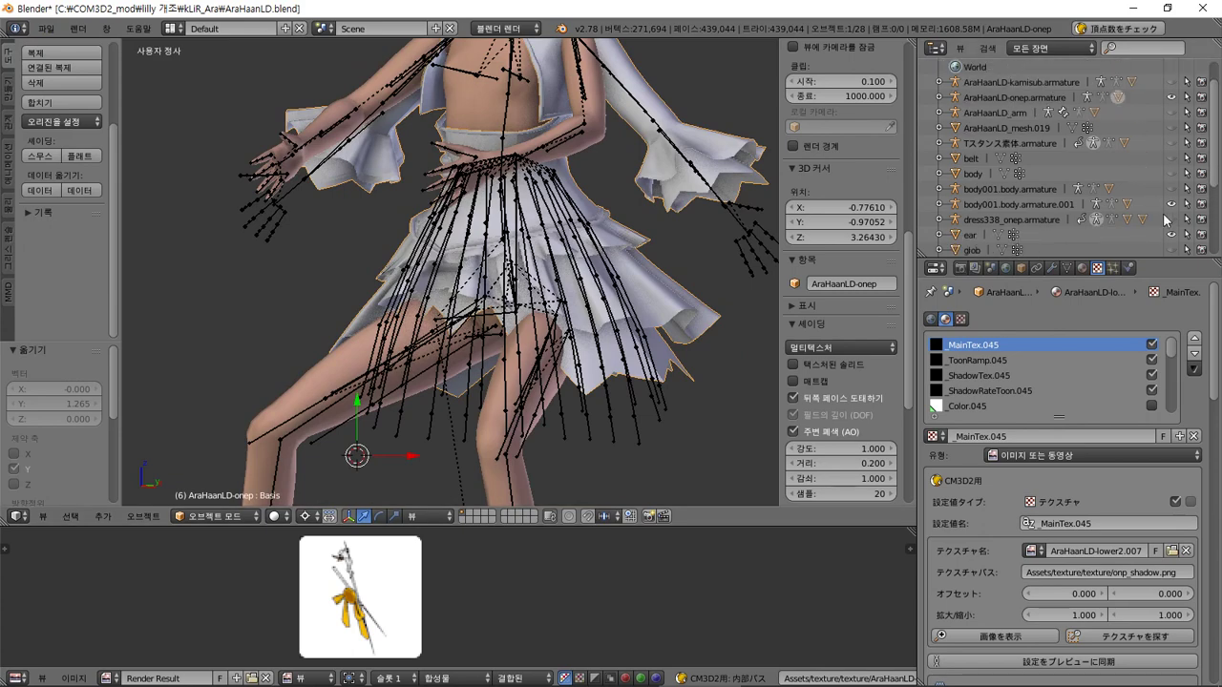
scroll(1164, 222, up, 2)
click(1173, 128)
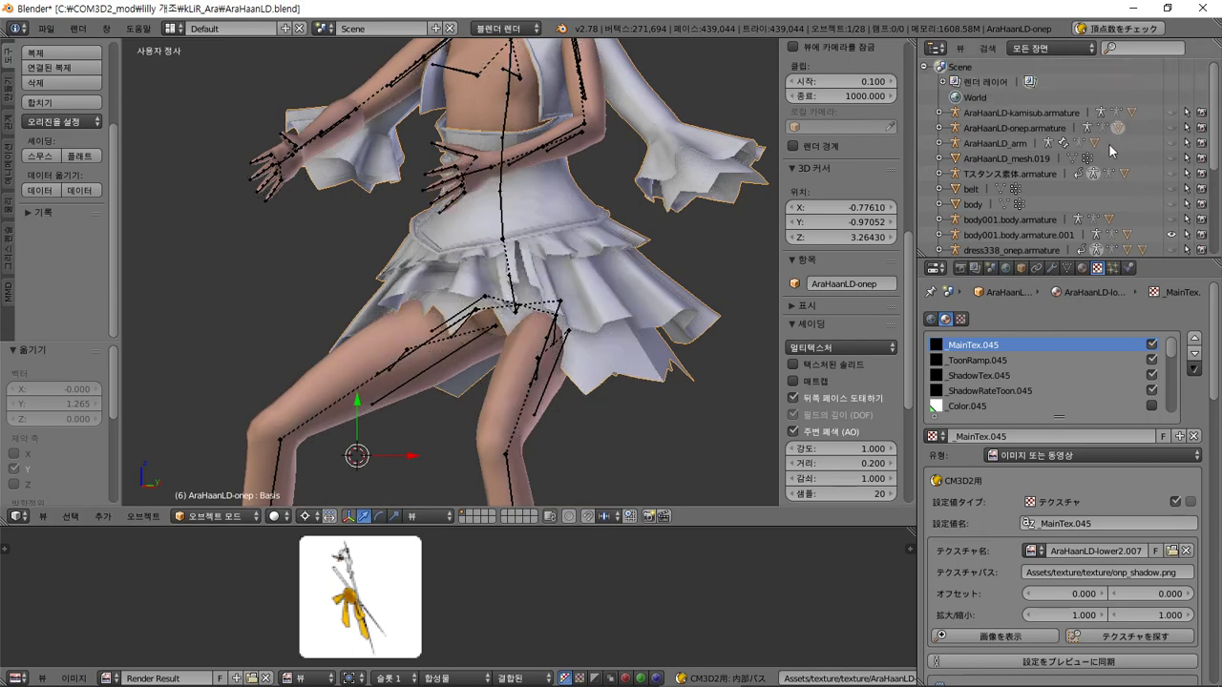
click(1172, 128)
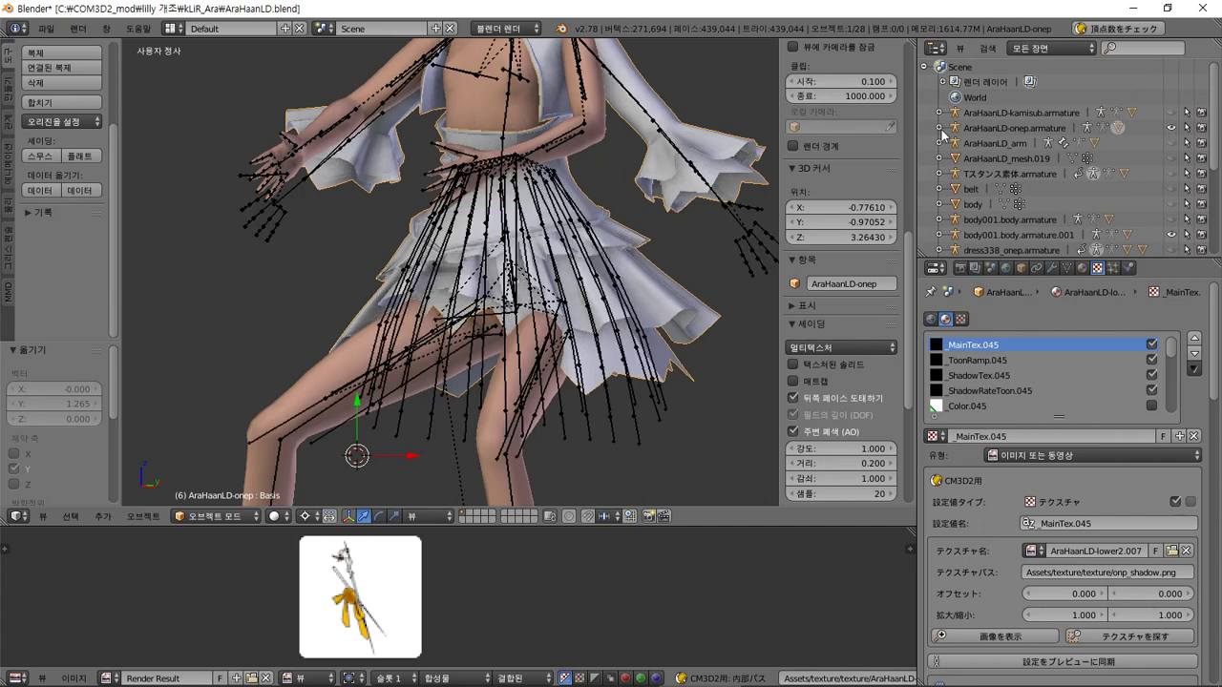
click(940, 128)
click(1172, 174)
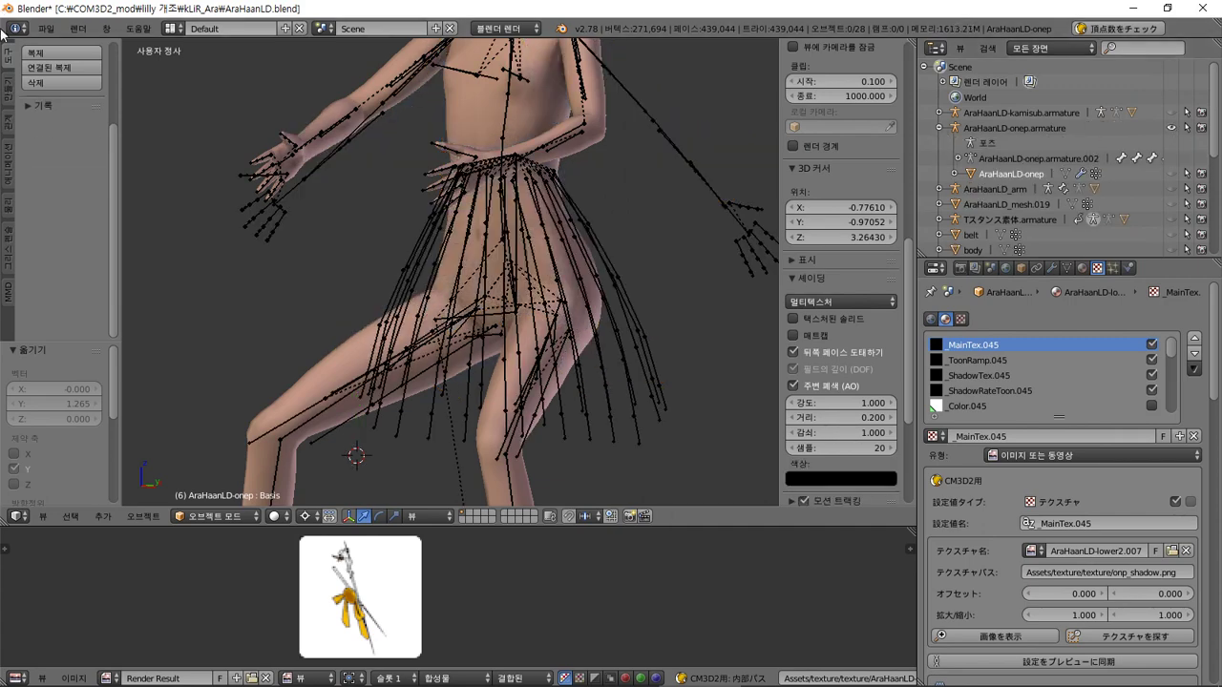
click(46, 28)
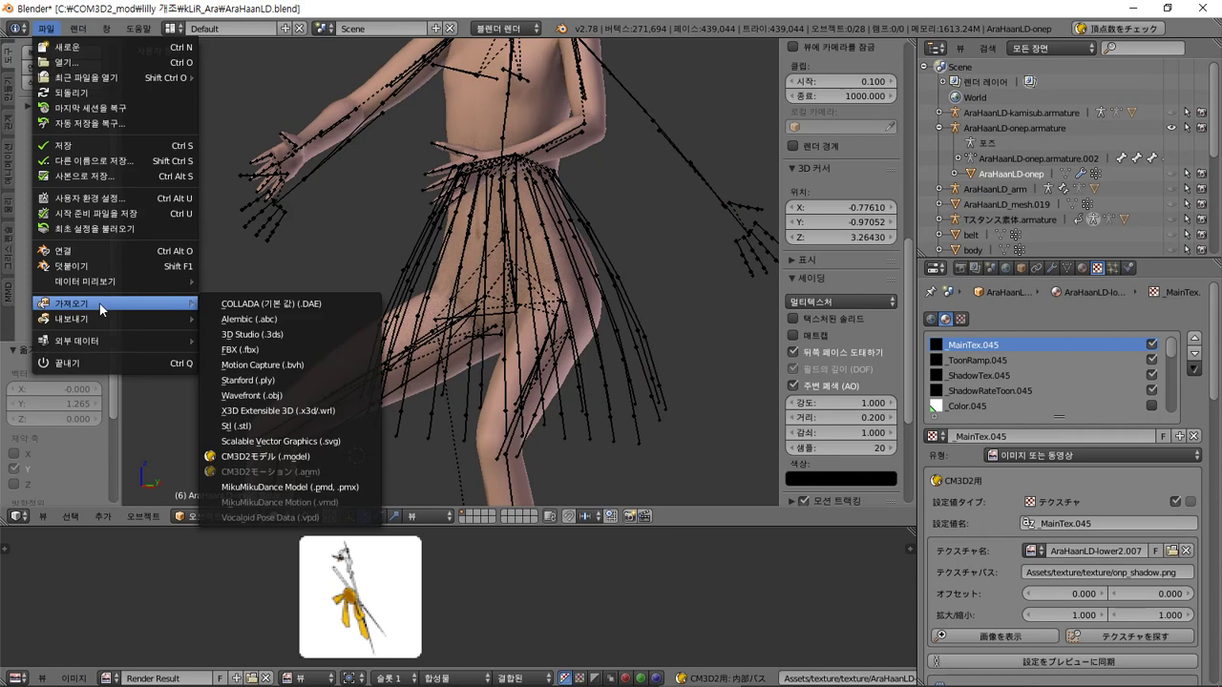
click(1172, 128)
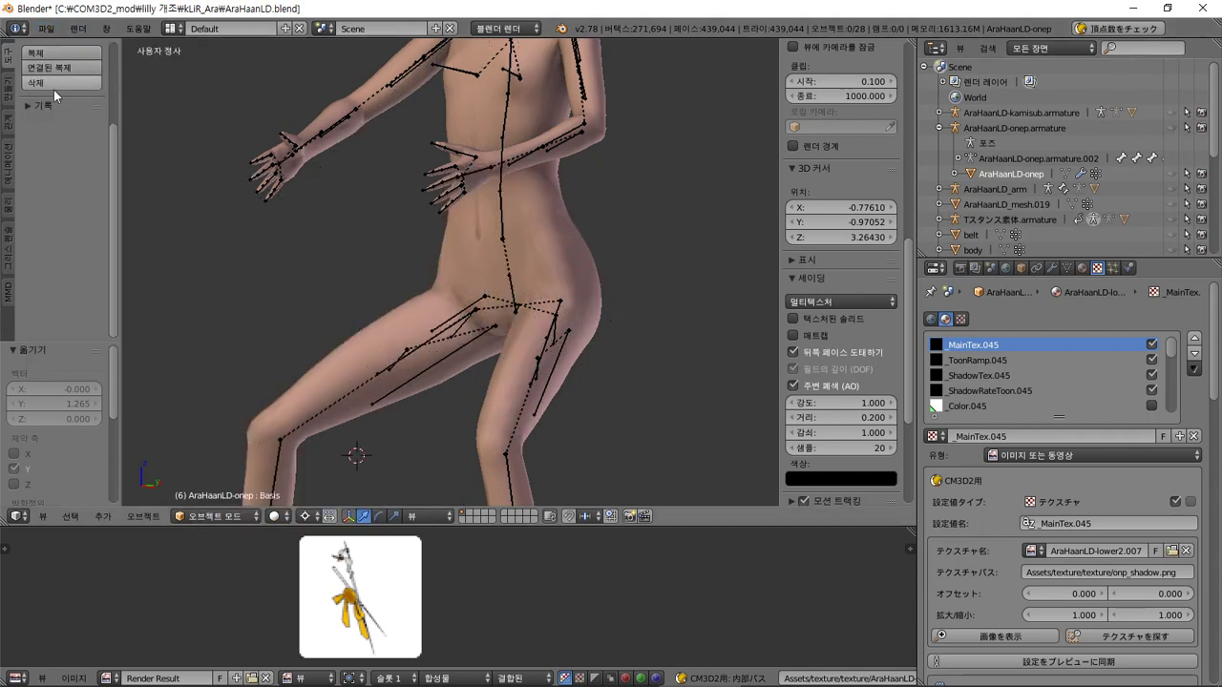
- Open the CM3D2 model import and select AraHaanLD-onep_z1.model in the kLiR_Ara folder
click(46, 29)
mouse_move(111, 310)
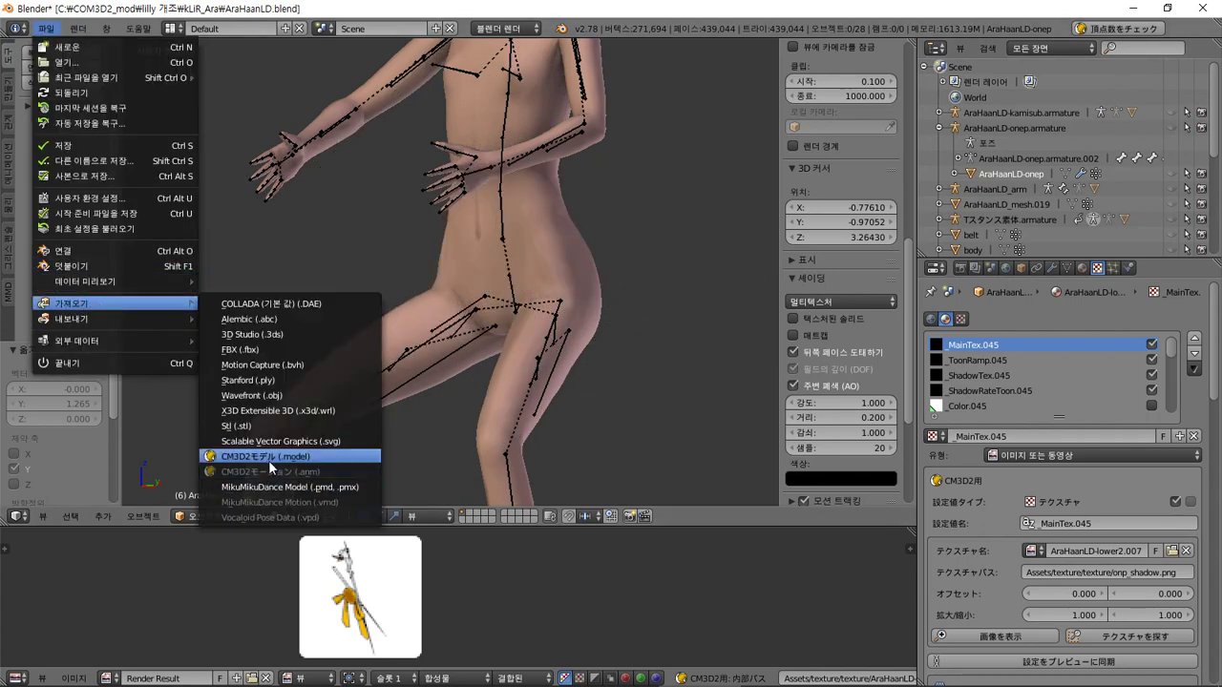
click(300, 379)
click(293, 135)
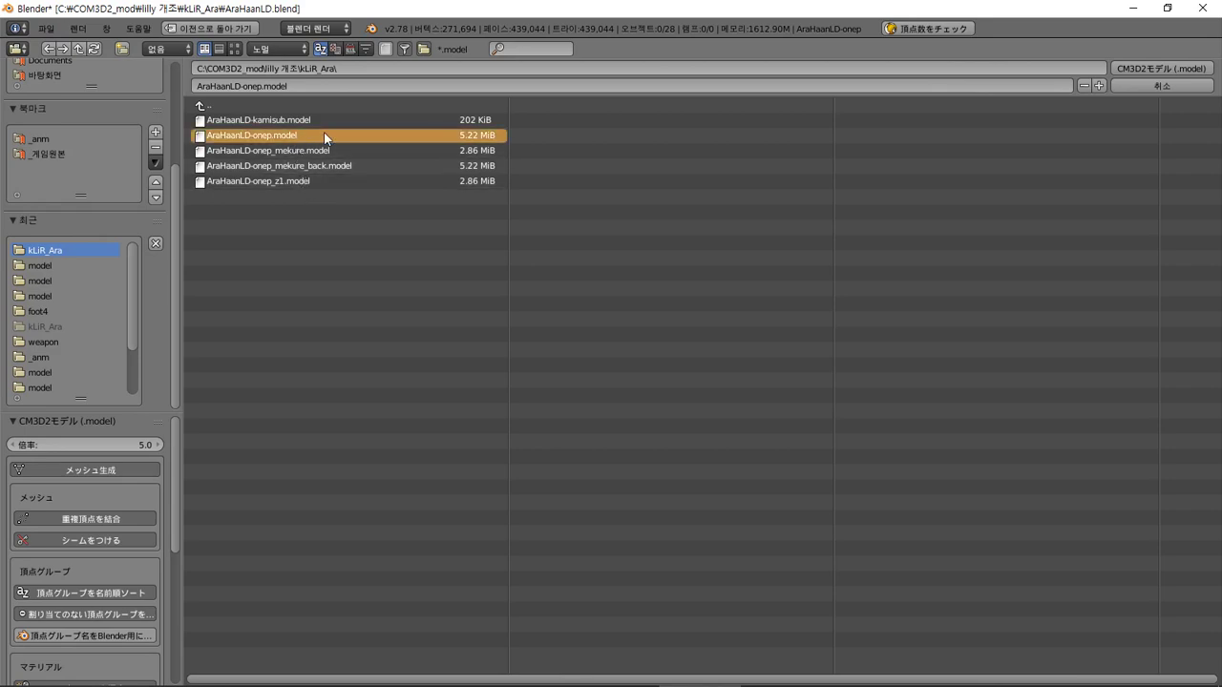
click(277, 182)
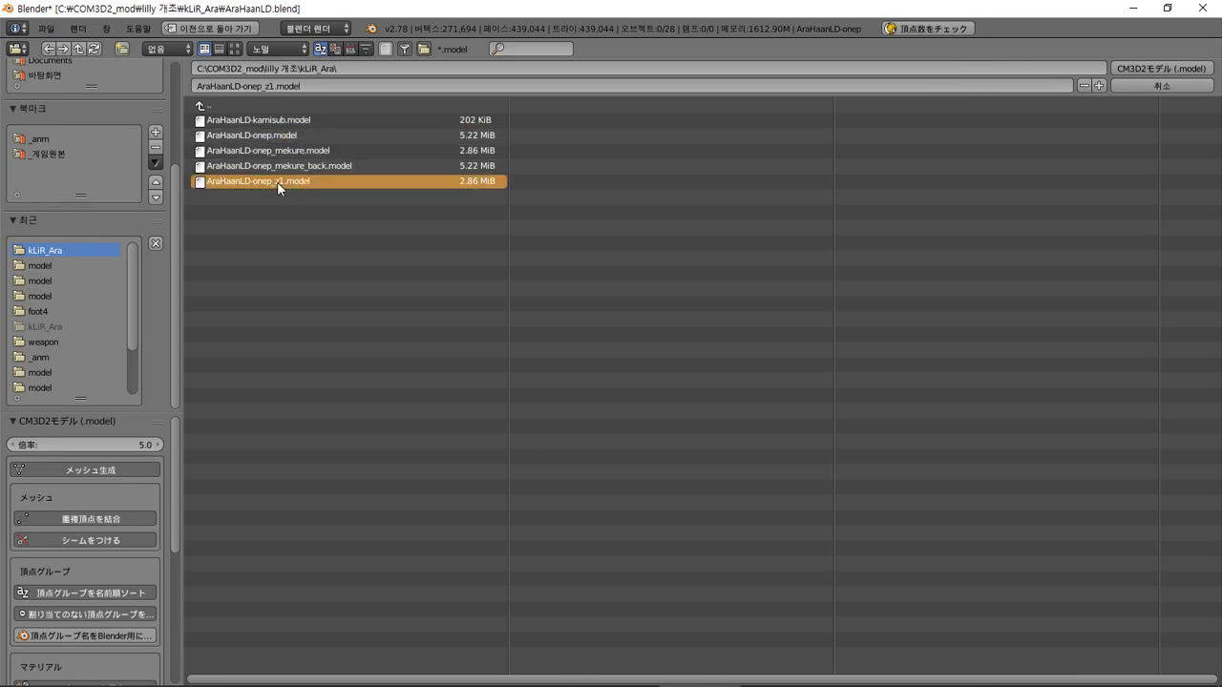
- Switch to CUSTOM ORDER MAID 3D 2, dismiss the recollection tutorial and clear the plugin windows covering the maid
key(alt+Tab)
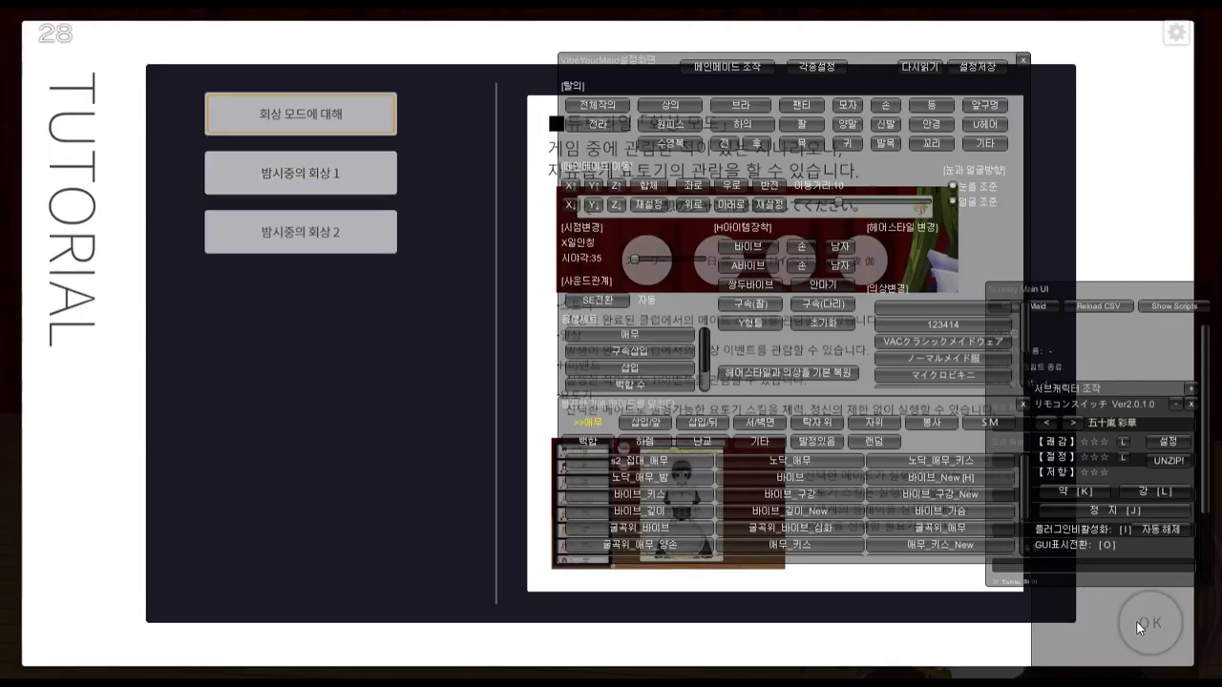
click(1136, 621)
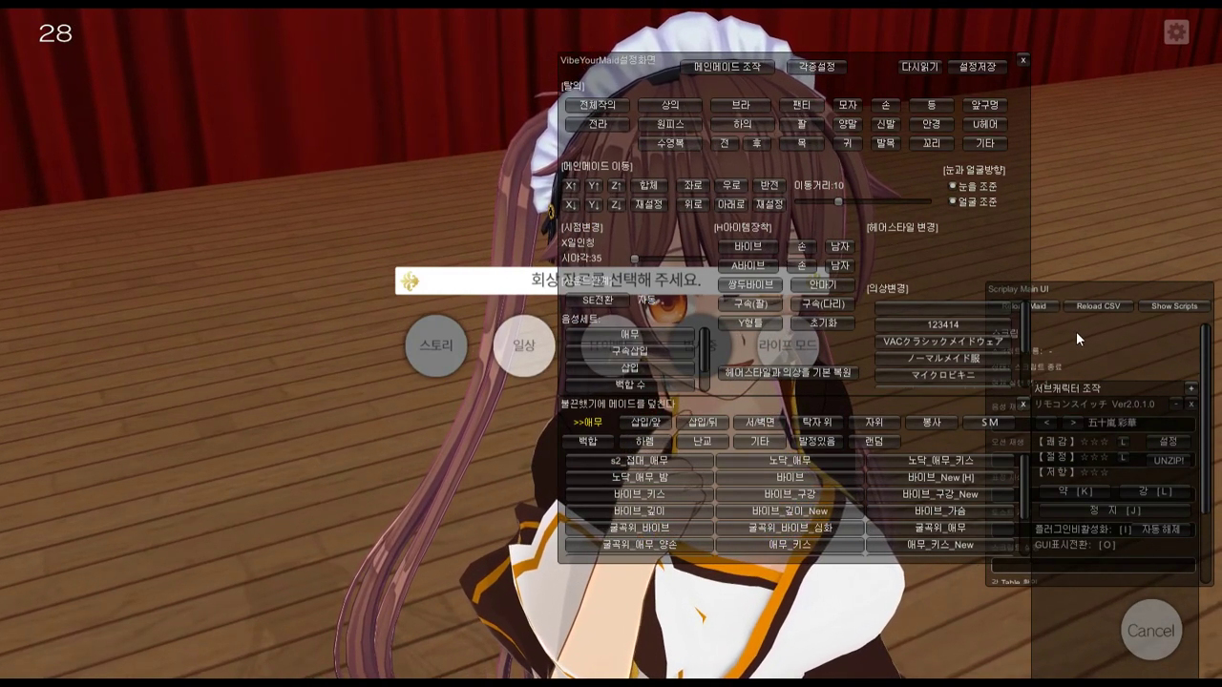
drag(1077, 332, 1186, 113)
click(1191, 389)
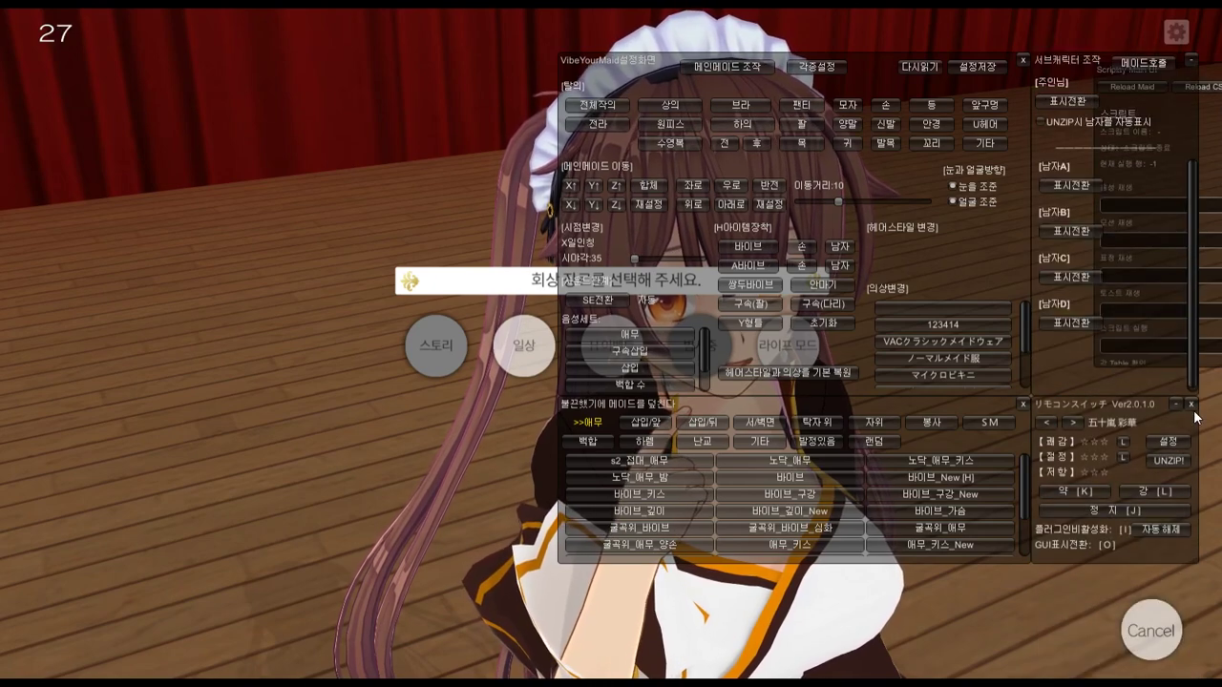
click(1193, 405)
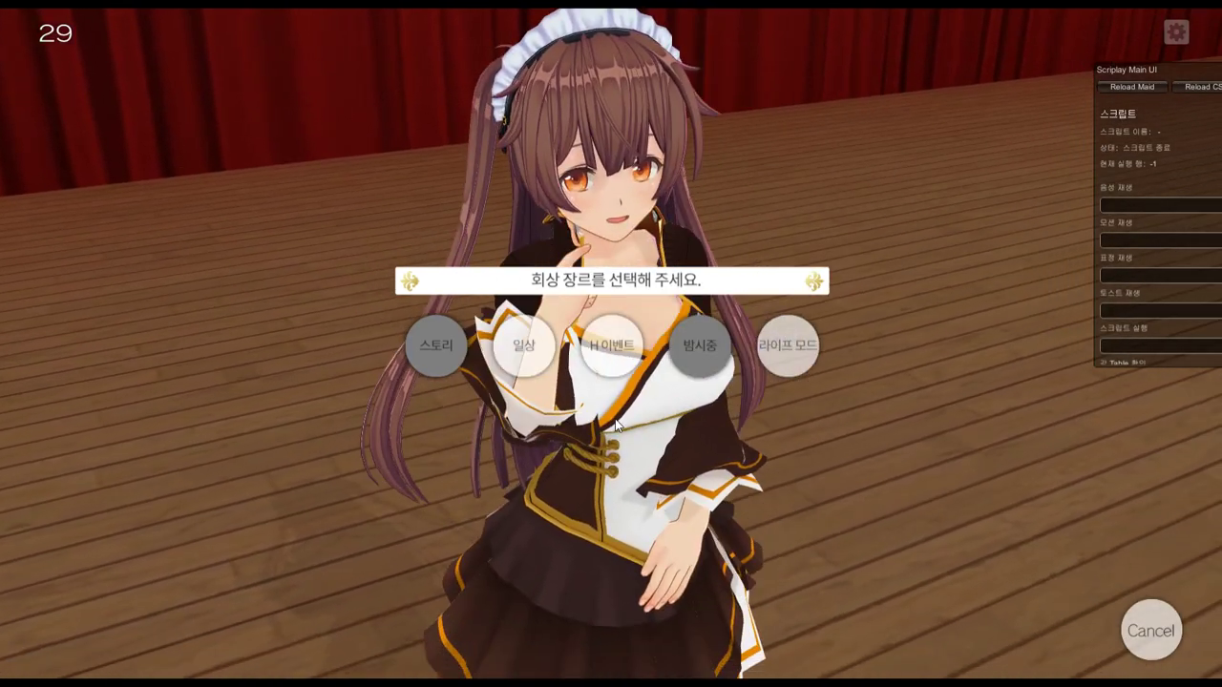
- Close the ShapeAnimator window and open the HalfUnDressing plugin window
key(F4)
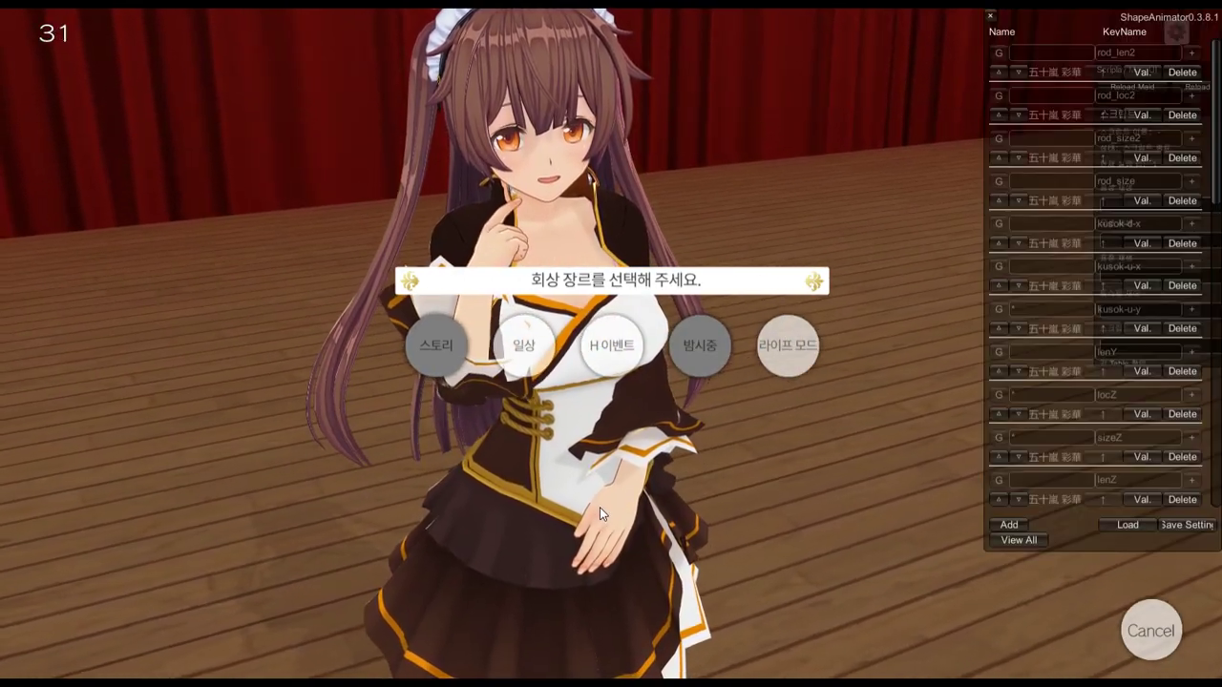
key(F4)
key(F3)
key(F3)
key(F2)
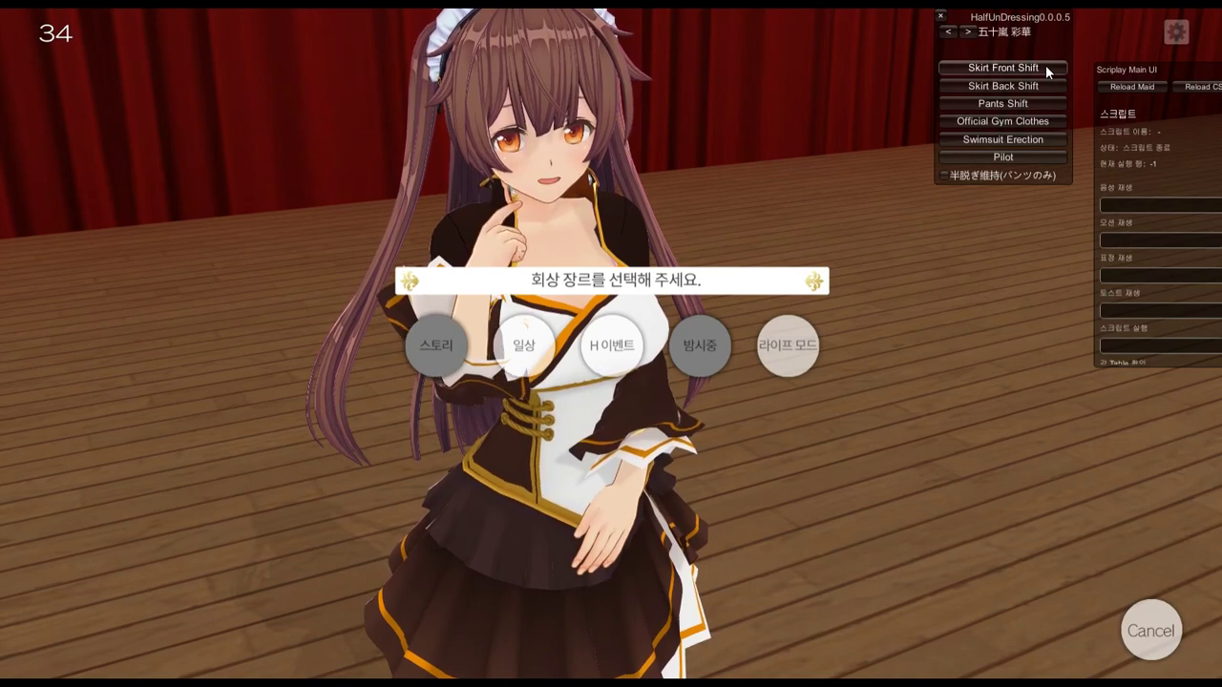
- Check the COM3D2x64 console log for menu errors while testing the skirt front and back shifts
key(alt+Tab)
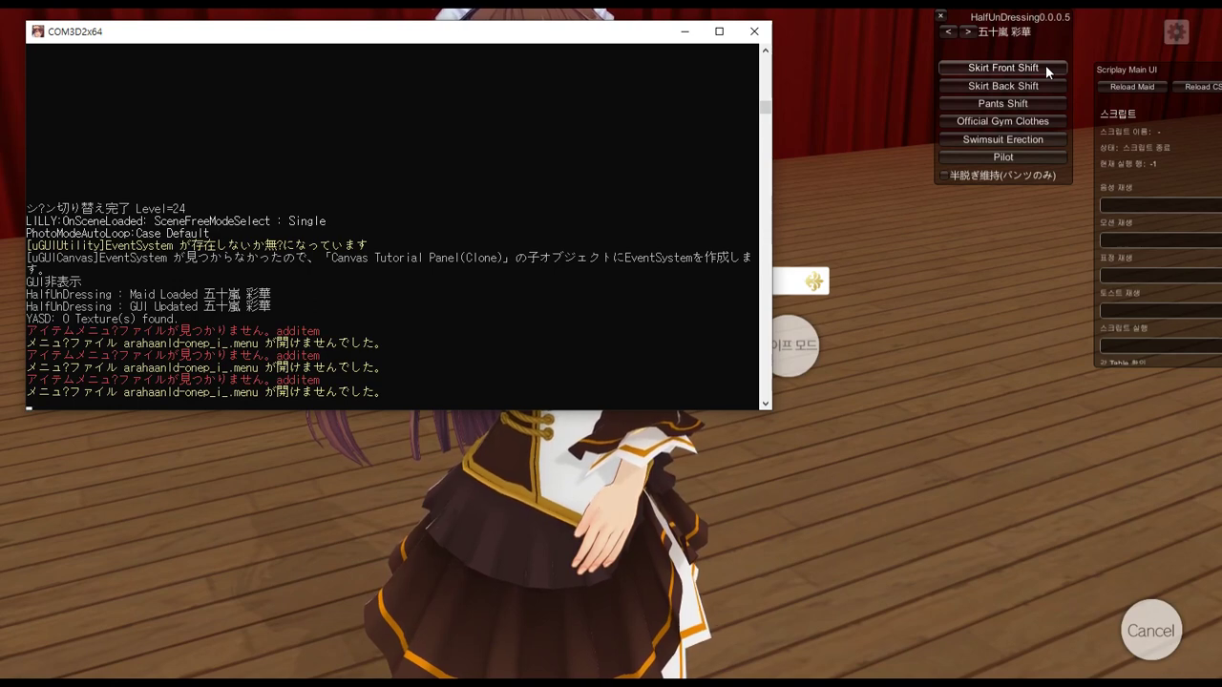
key(alt+Tab)
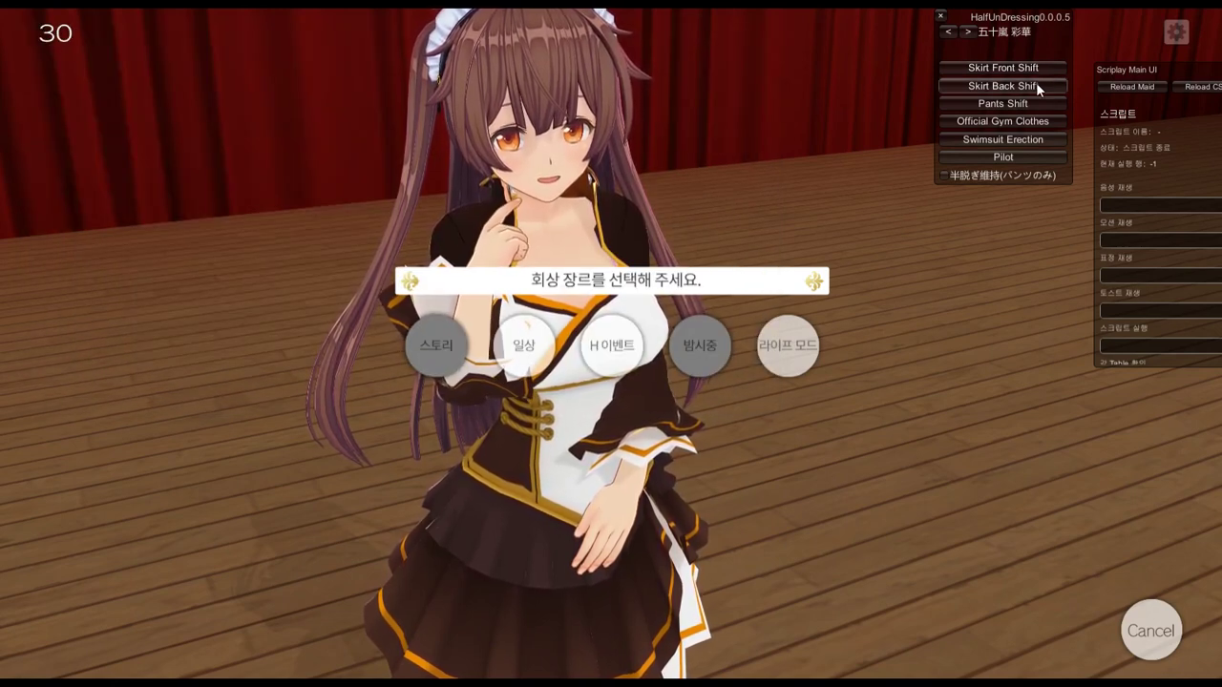
key(alt+Tab)
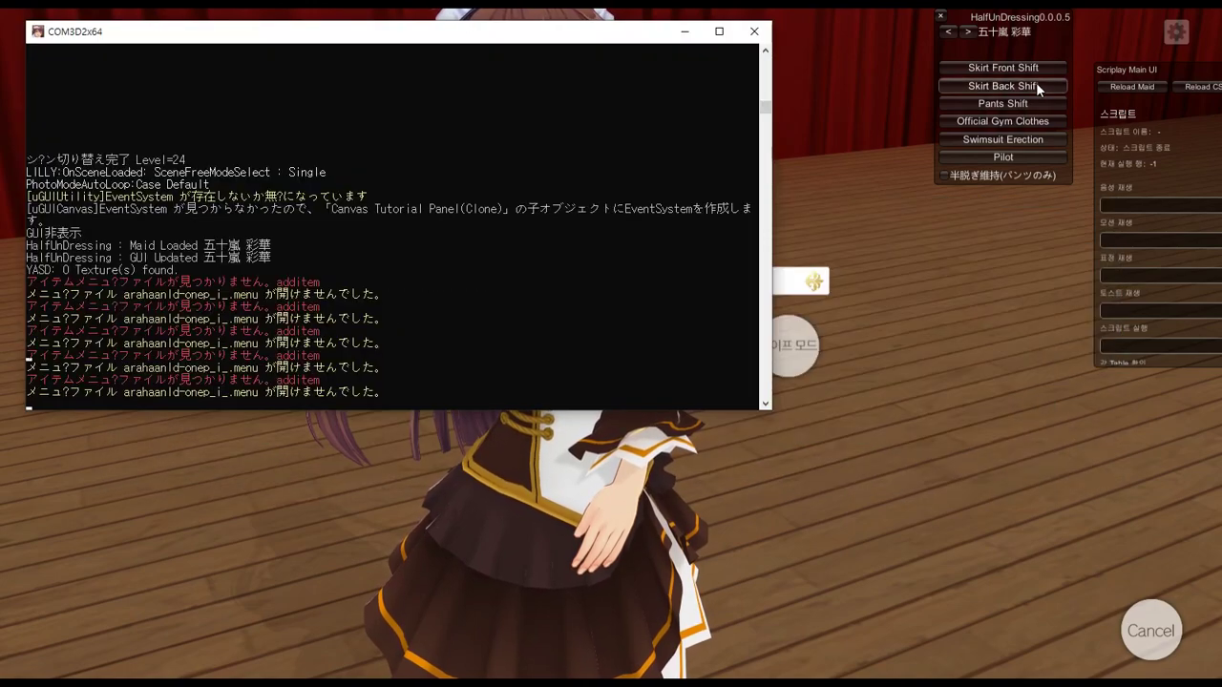
key(alt+Tab)
key(alt+Tab)
- Switch to the kLiR_Ara folder and select the AraHaanLD-onep_i_.menu file
key(alt+Tab)
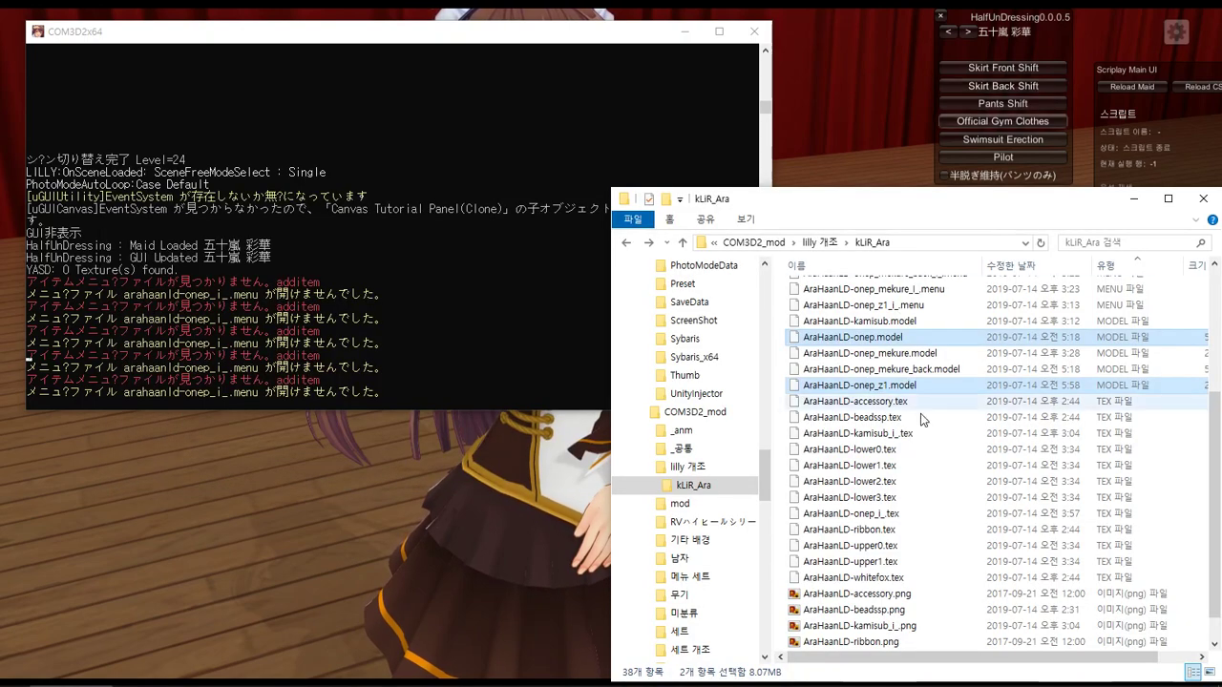
click(898, 496)
scroll(902, 498, up, 2)
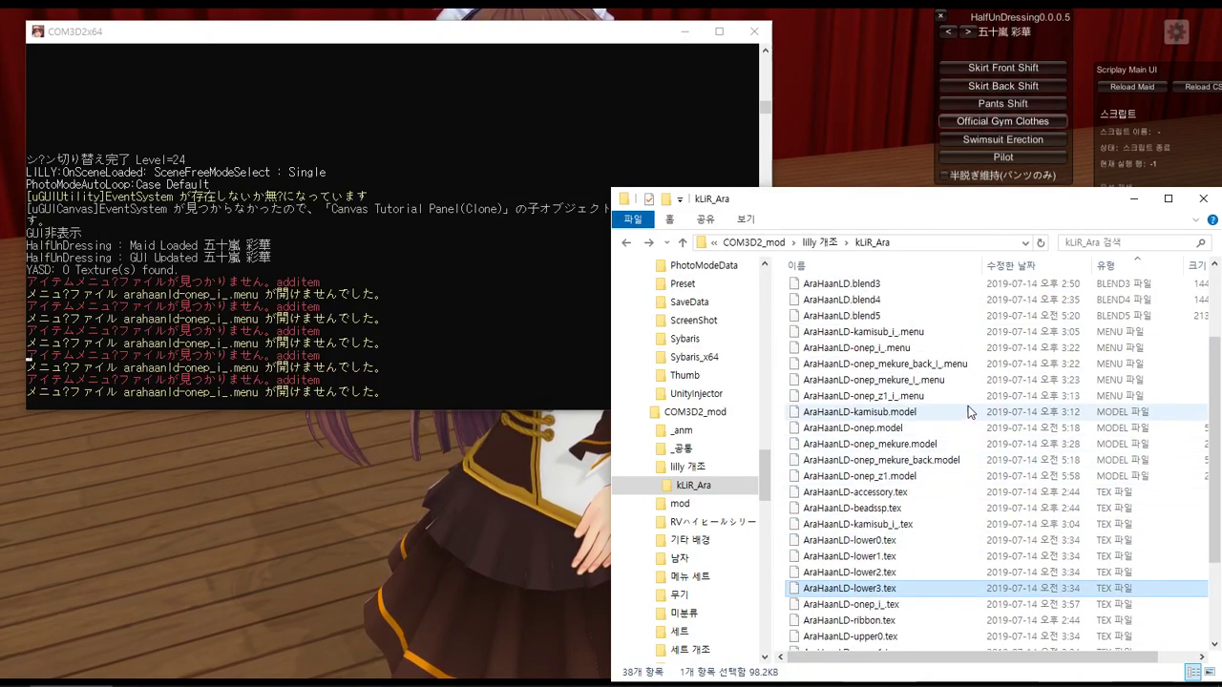
click(955, 363)
click(937, 352)
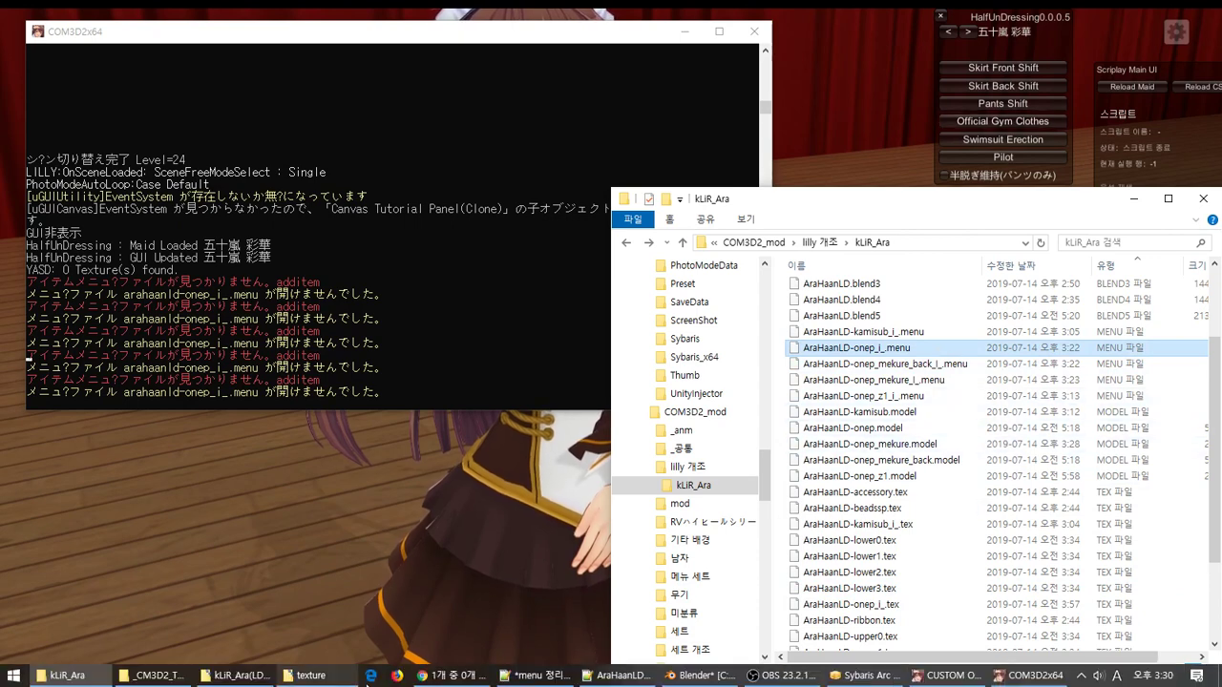
- Switch to Sybaris Arc Editor and compare dress235_onep_i_.menu with the dress's mekure_back and mekure menu files
click(869, 677)
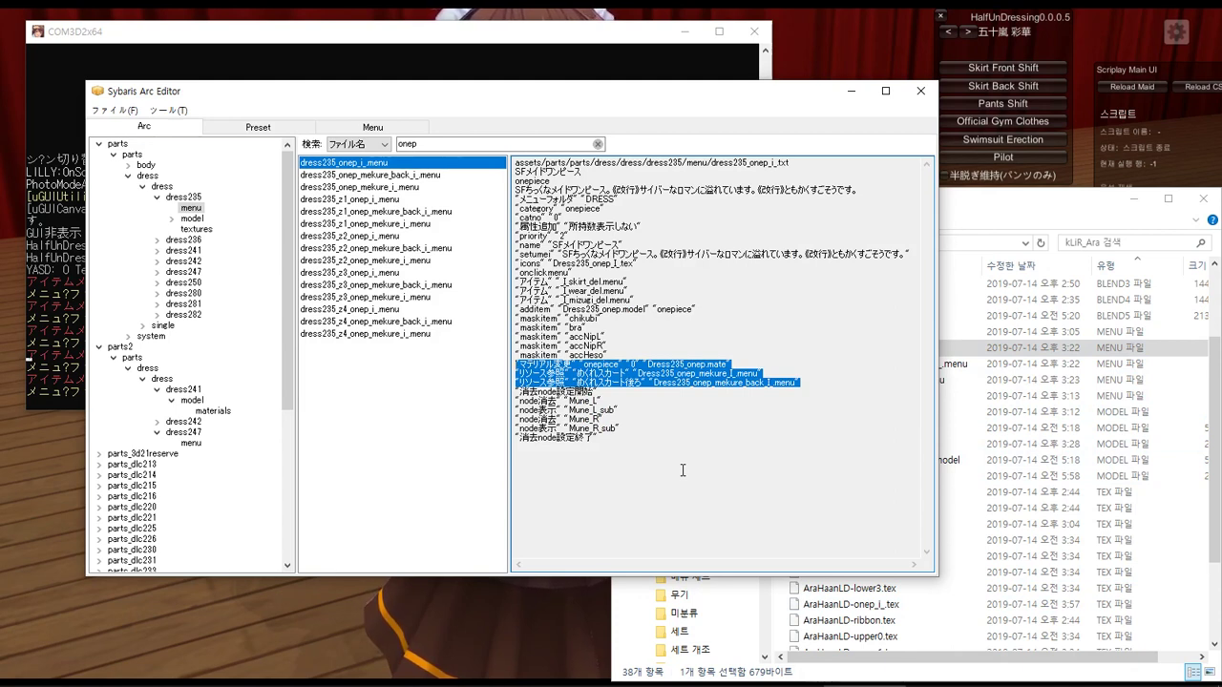
click(382, 174)
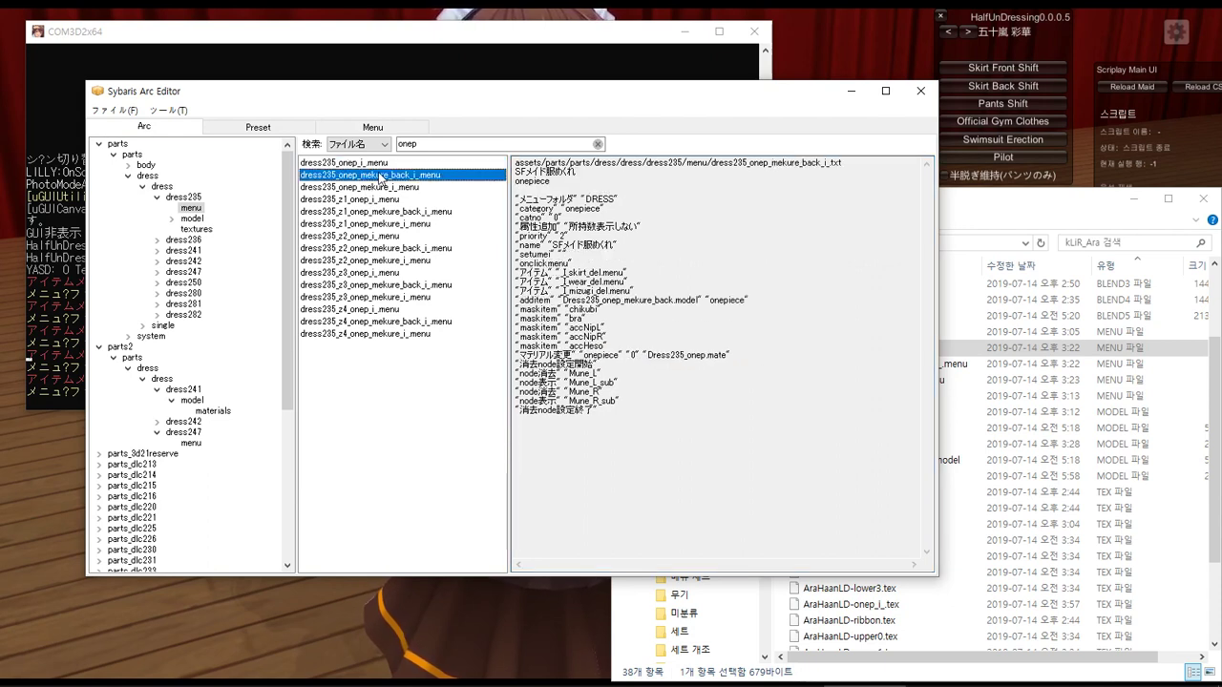
key(Up)
key(Down)
key(Up)
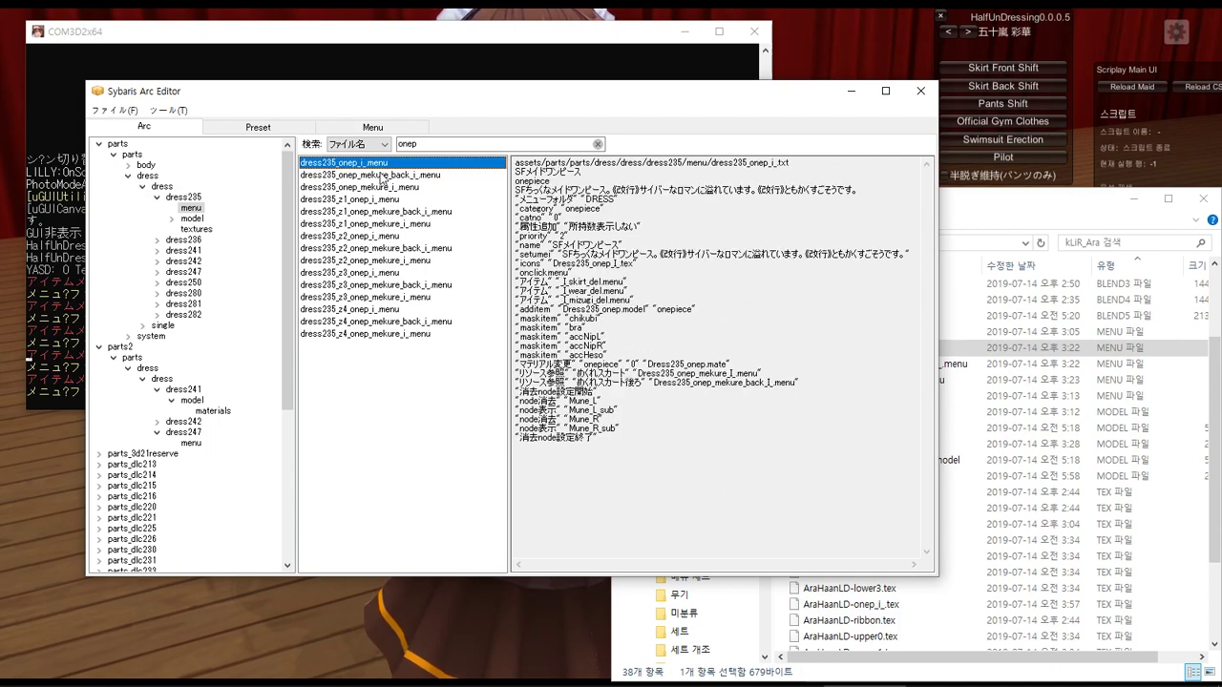
key(Down)
key(Down)
key(Up)
key(Up)
key(Down)
key(Down)
key(Down)
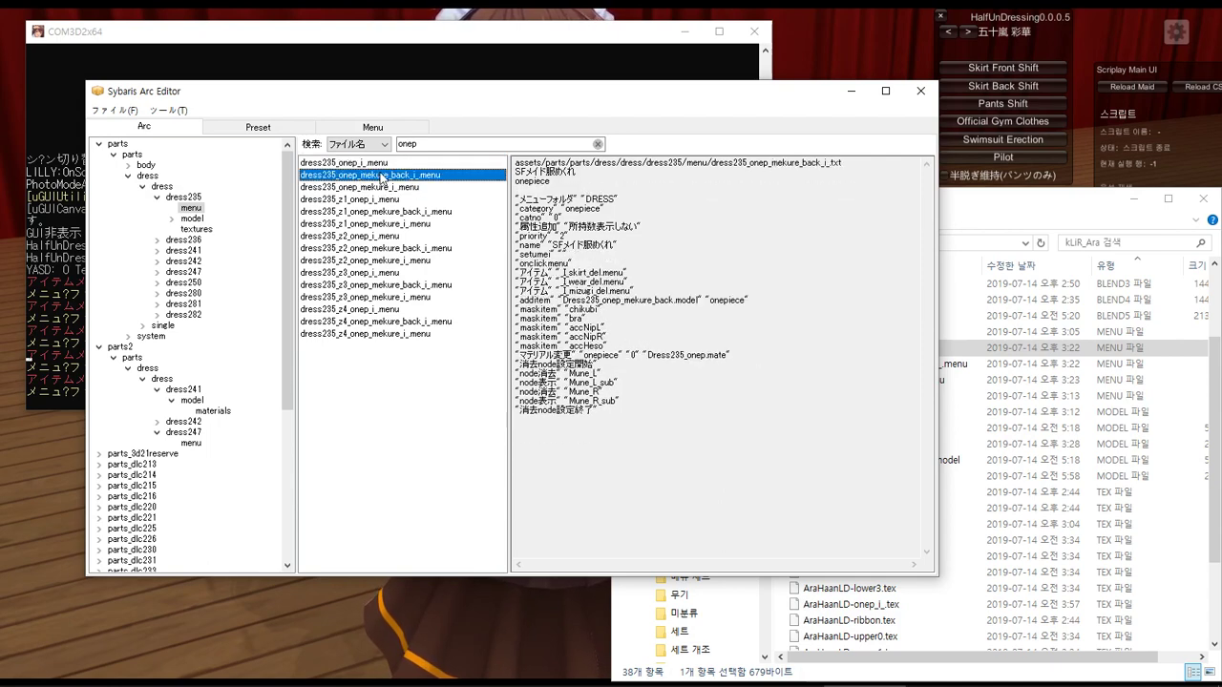
key(Up)
key(Up)
key(Up)
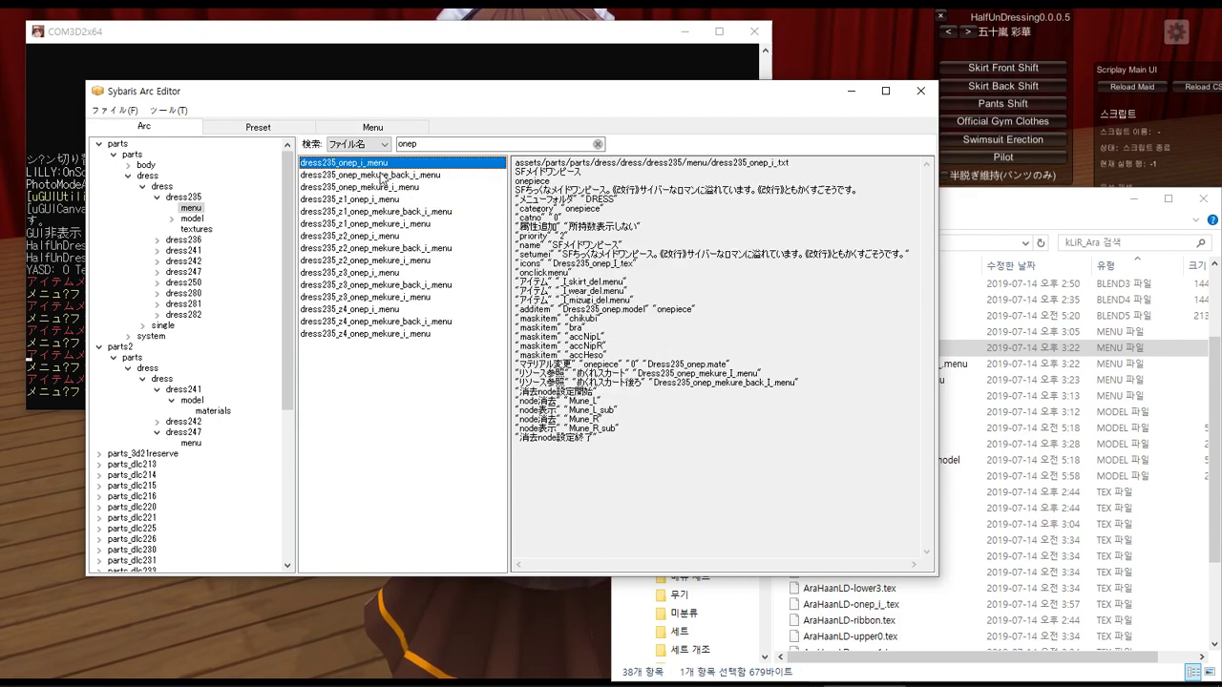
key(Down)
key(Down)
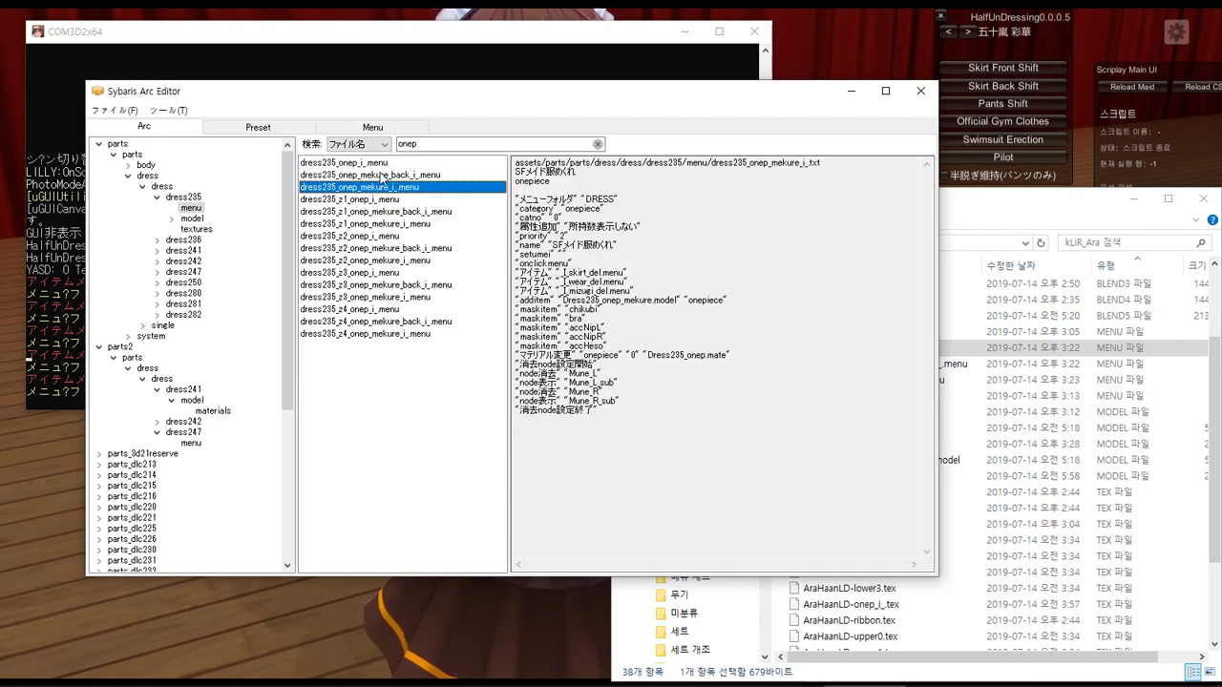
key(Down)
key(Up)
key(Up)
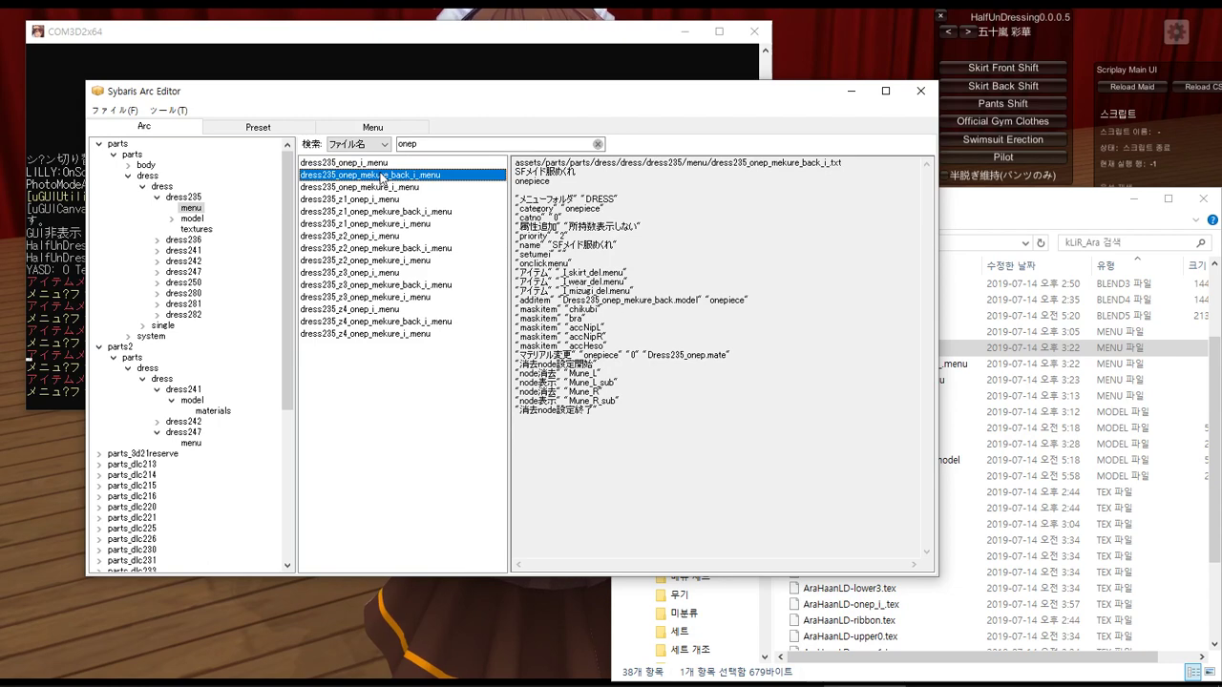
key(Down)
- Open AraHaanLD-onep_mekure_i_.menu in [CM3D2]menu編集.exe, review its entries and close it unchanged
click(1003, 380)
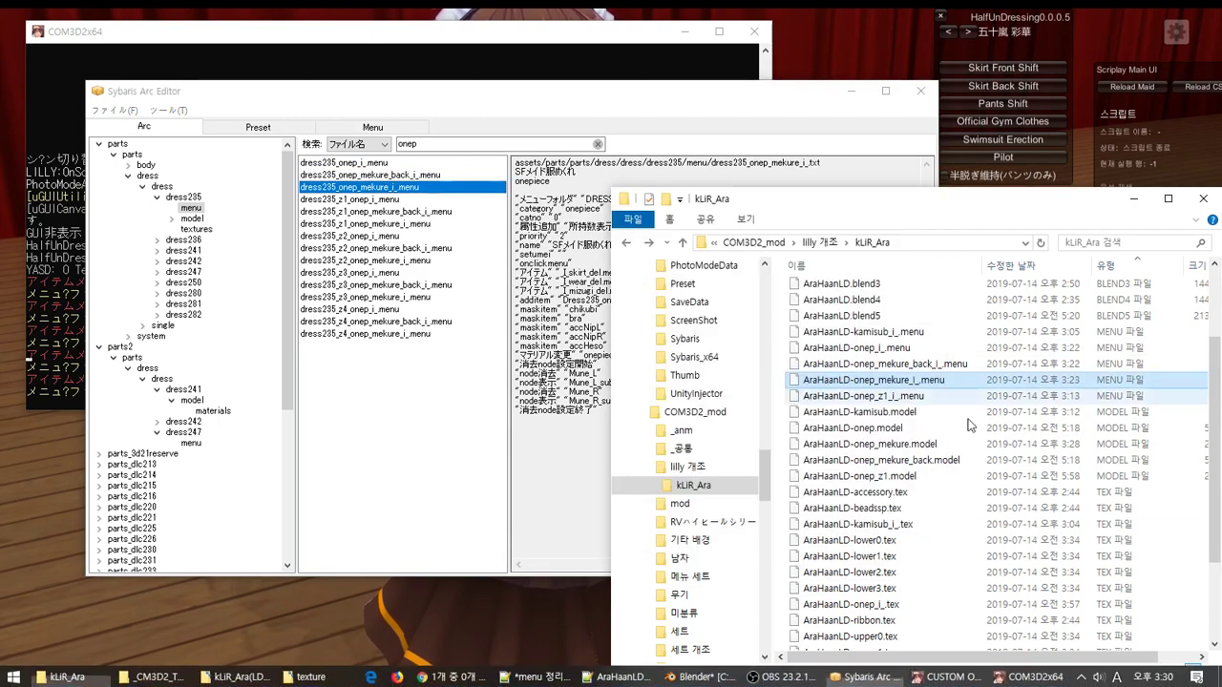
click(144, 677)
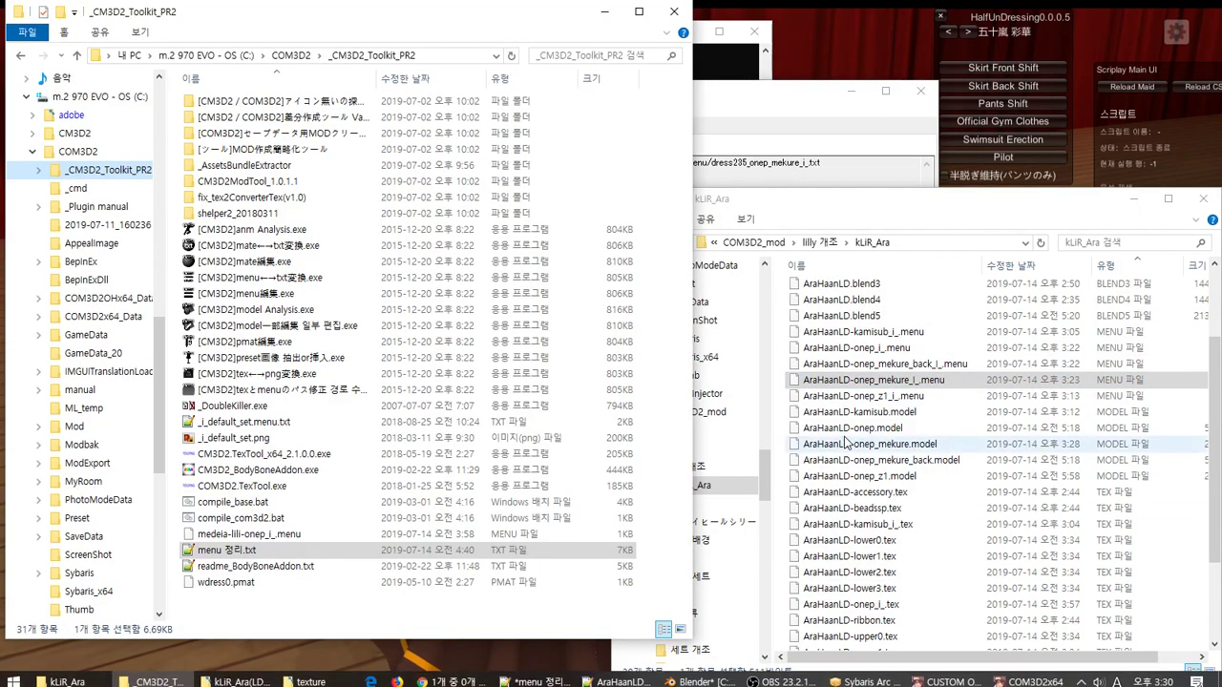
drag(873, 380, 246, 294)
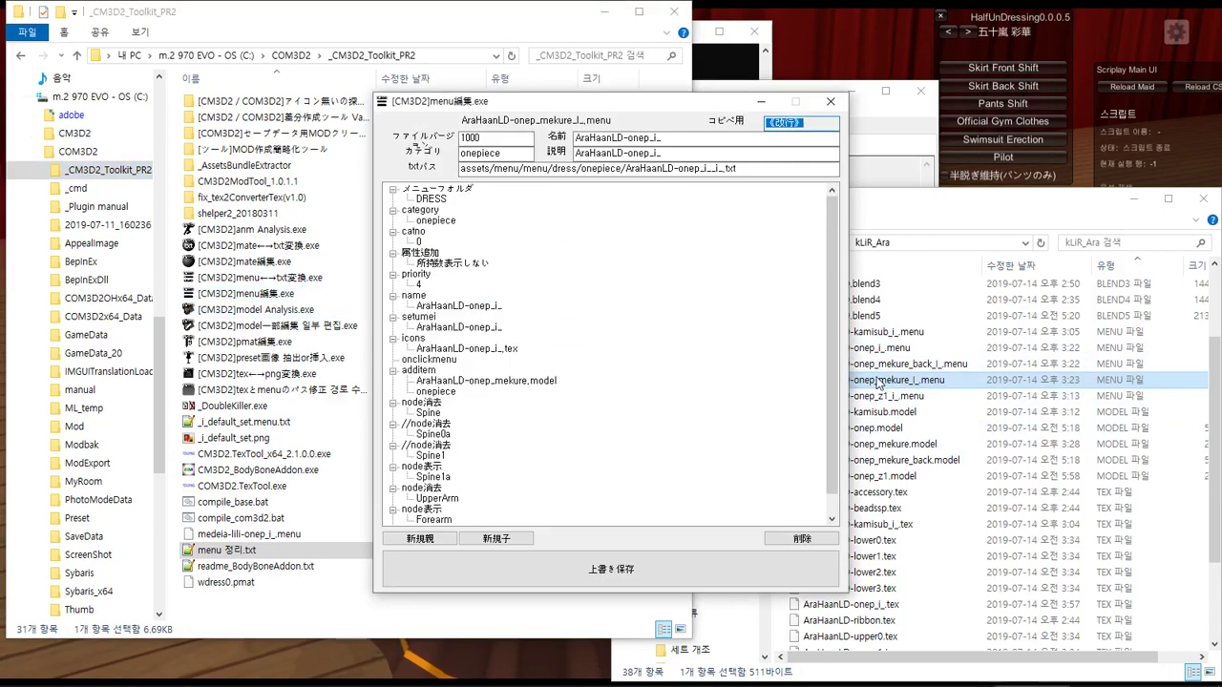
scroll(810, 291, down, 2)
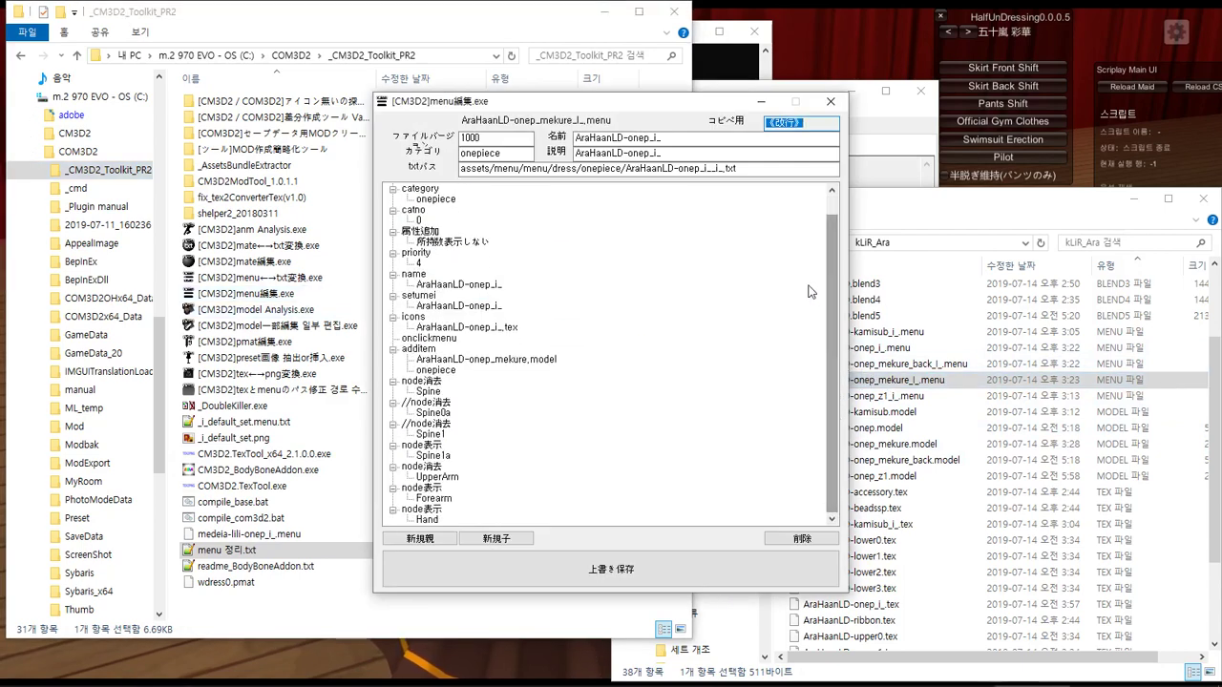
click(831, 101)
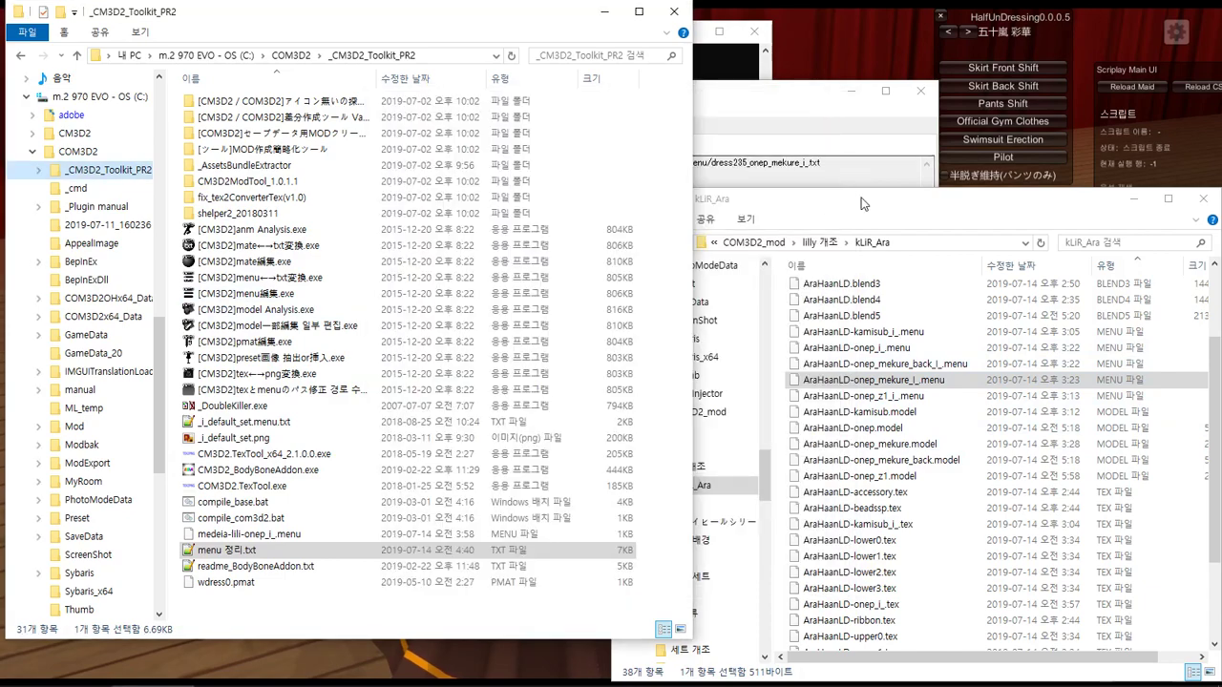
- Review the entries of AraHaanLD-onep_mekure_back_I_.menu in [CM3D2]menu編集.exe and close it without saving
drag(1012, 363, 359, 293)
scroll(712, 292, down, 1)
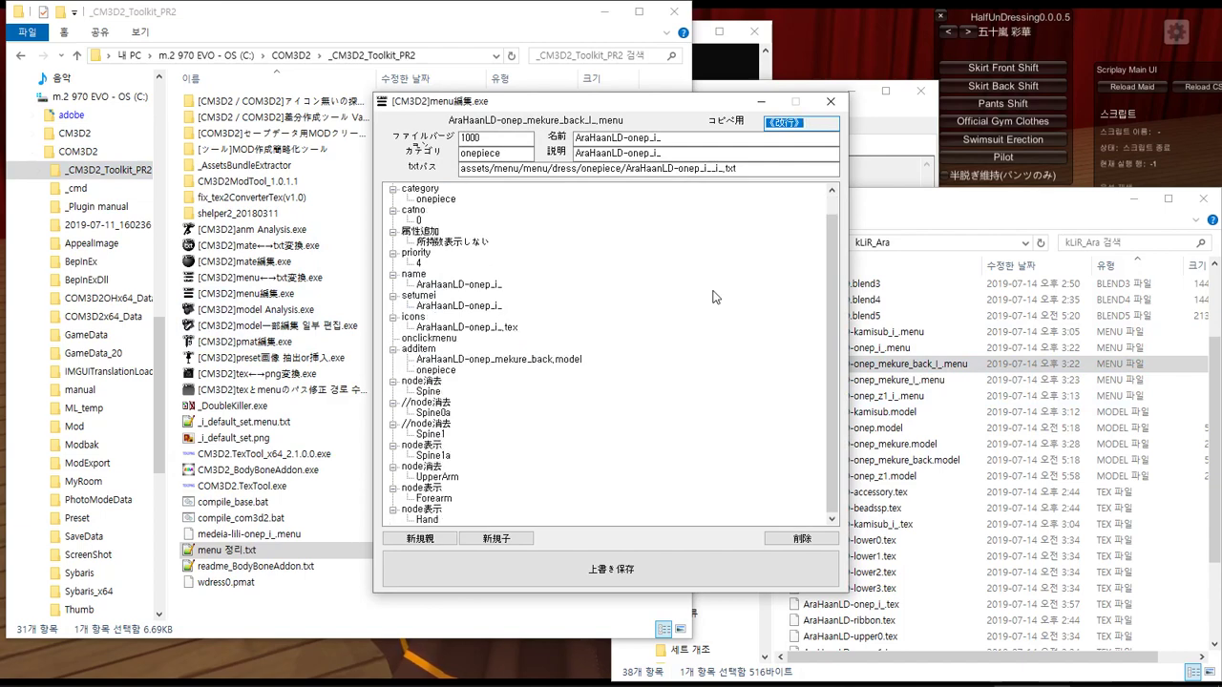
click(830, 101)
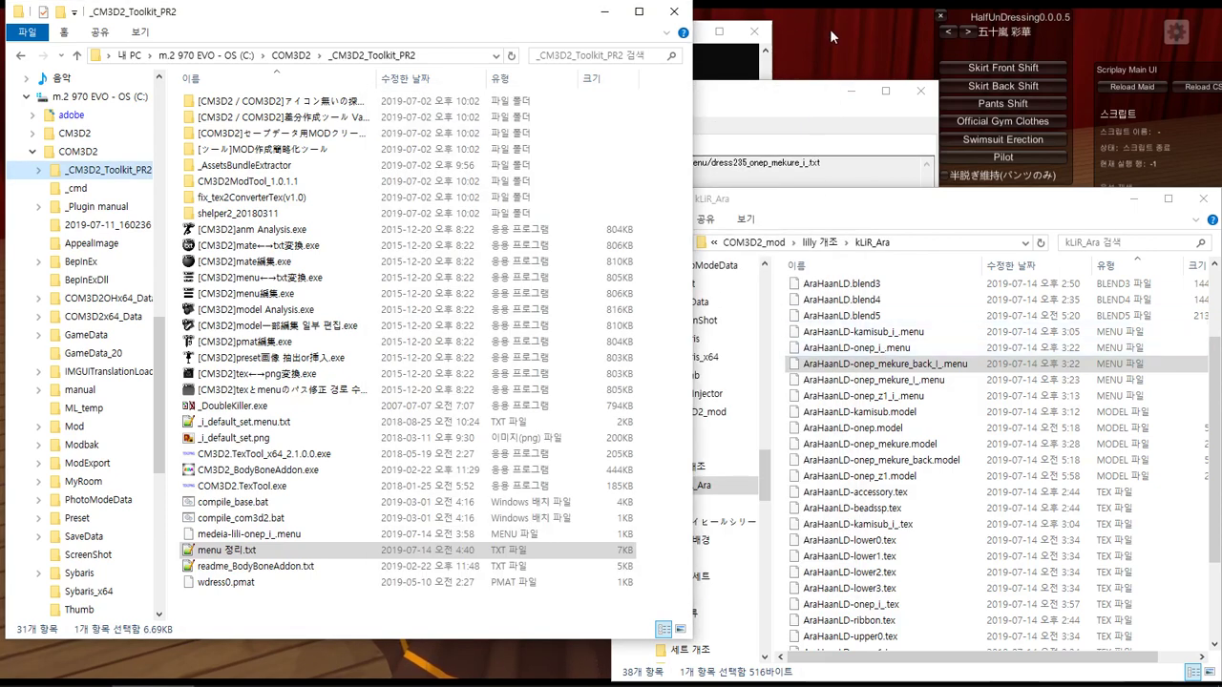
- Look over the maid's dress in CUSTOM ORDER MAID 3D 2 and switch to Blender
click(829, 28)
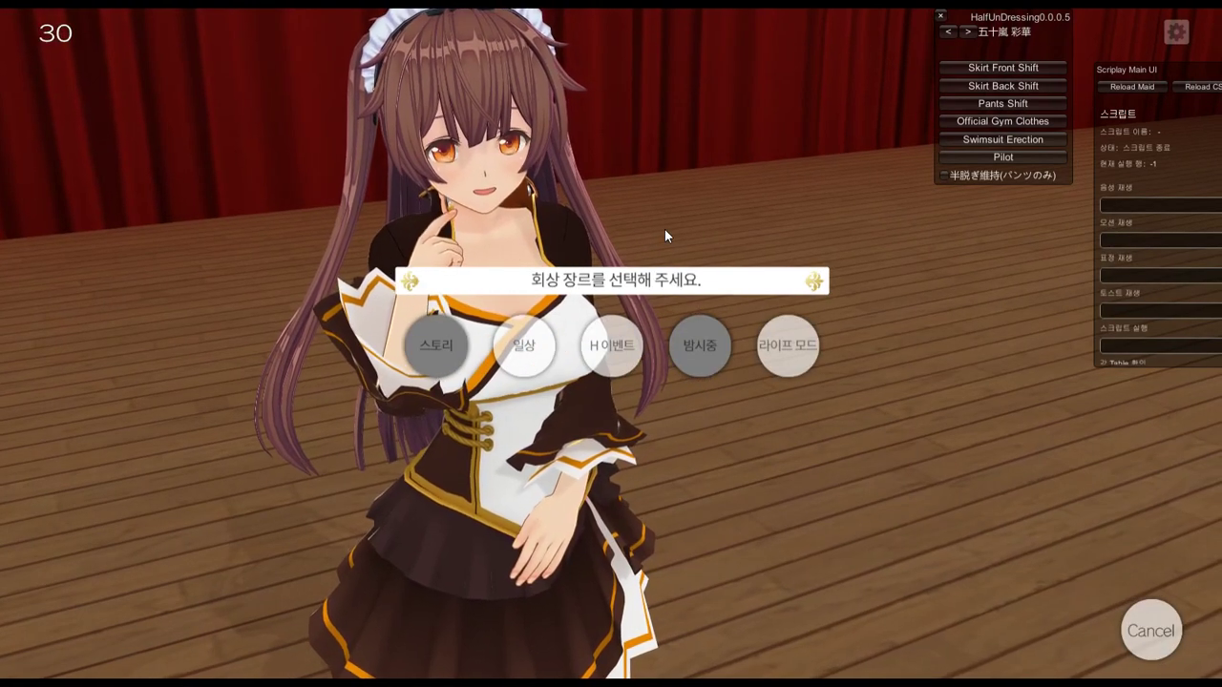
key(alt+Tab)
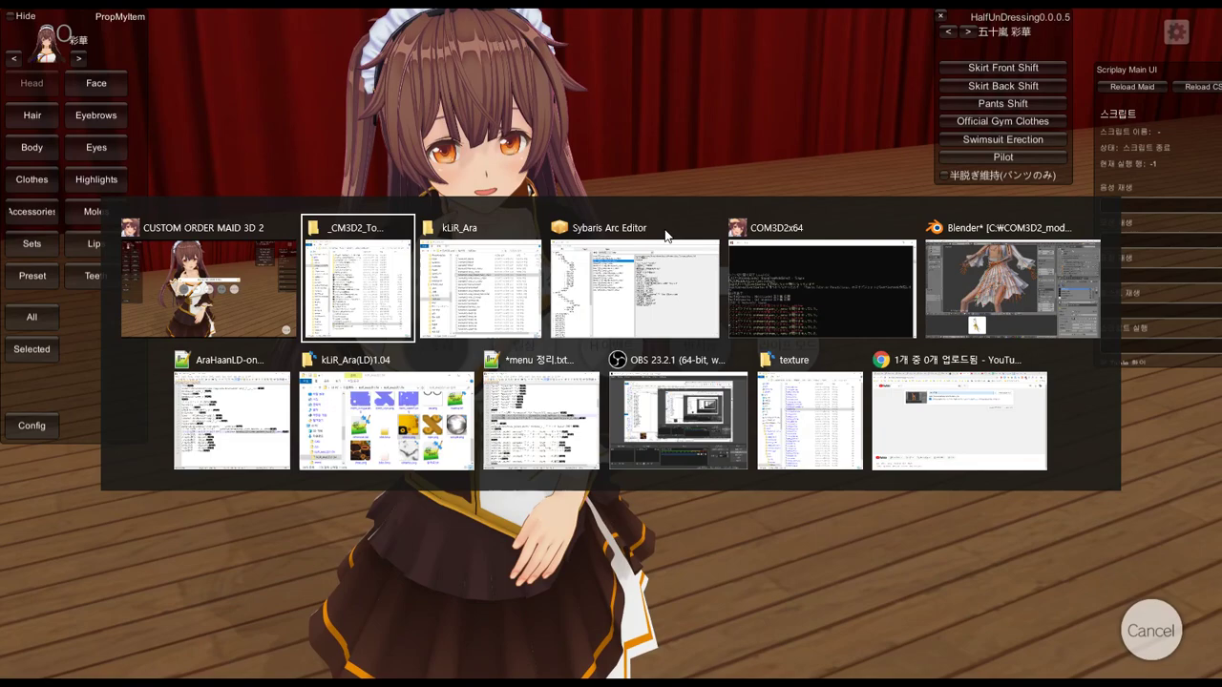
key(alt+Tab)
key(alt+Tab)
key(alt+Tab)
key(alt+Tab)
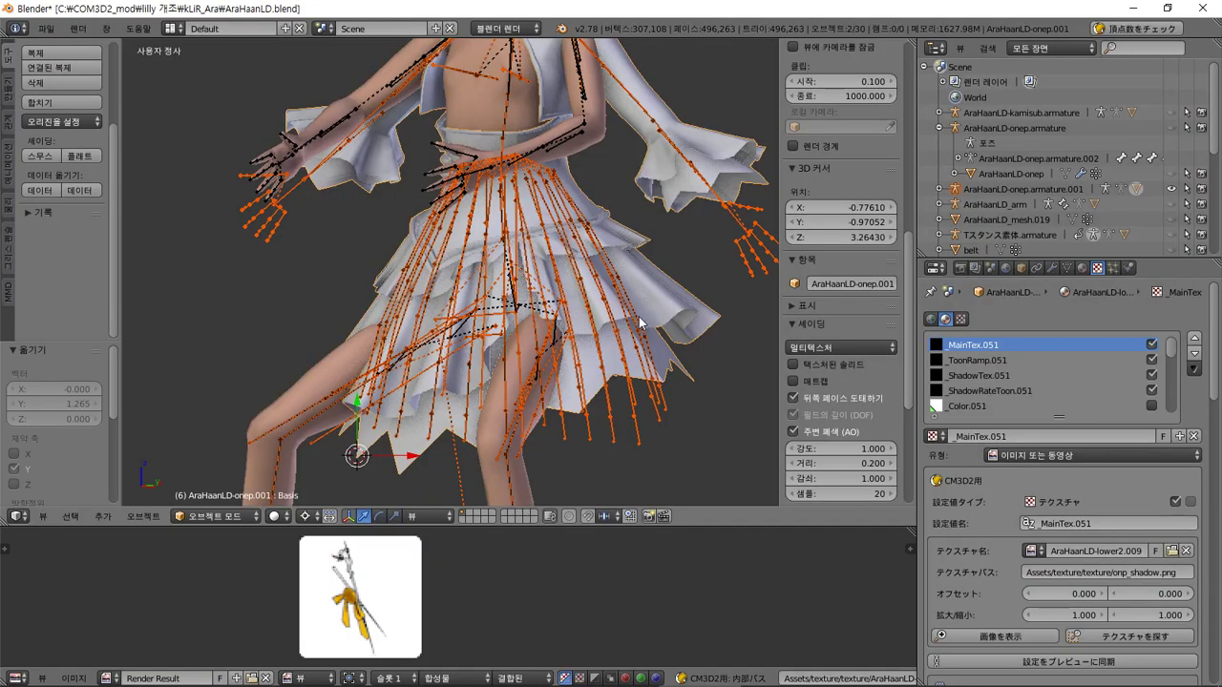
- Enter Edit Mode on AraHaanLD-onep.001 and box-select the vertices of the middle point on the skirt's back hem
key(KP_3)
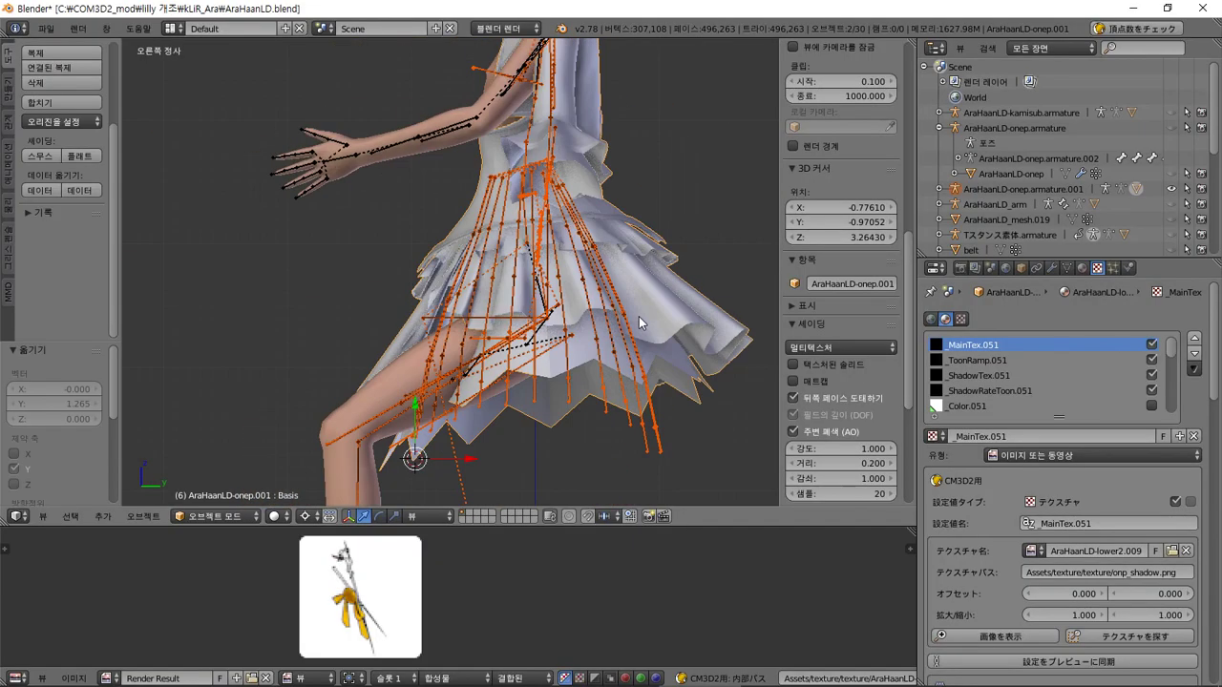
key(Tab)
mouse_move(645, 296)
shift+middle_down()
mouse_move(576, 322)
mouse_move(624, 314)
mouse_move(607, 368)
mouse_move(607, 355)
shift+middle_up()
key(KP_1)
key(ctrl+KP_1)
scroll(600, 370, up, 3)
shift+middle_drag(559, 434, 562, 118)
scroll(488, 283, up, 1)
key(b)
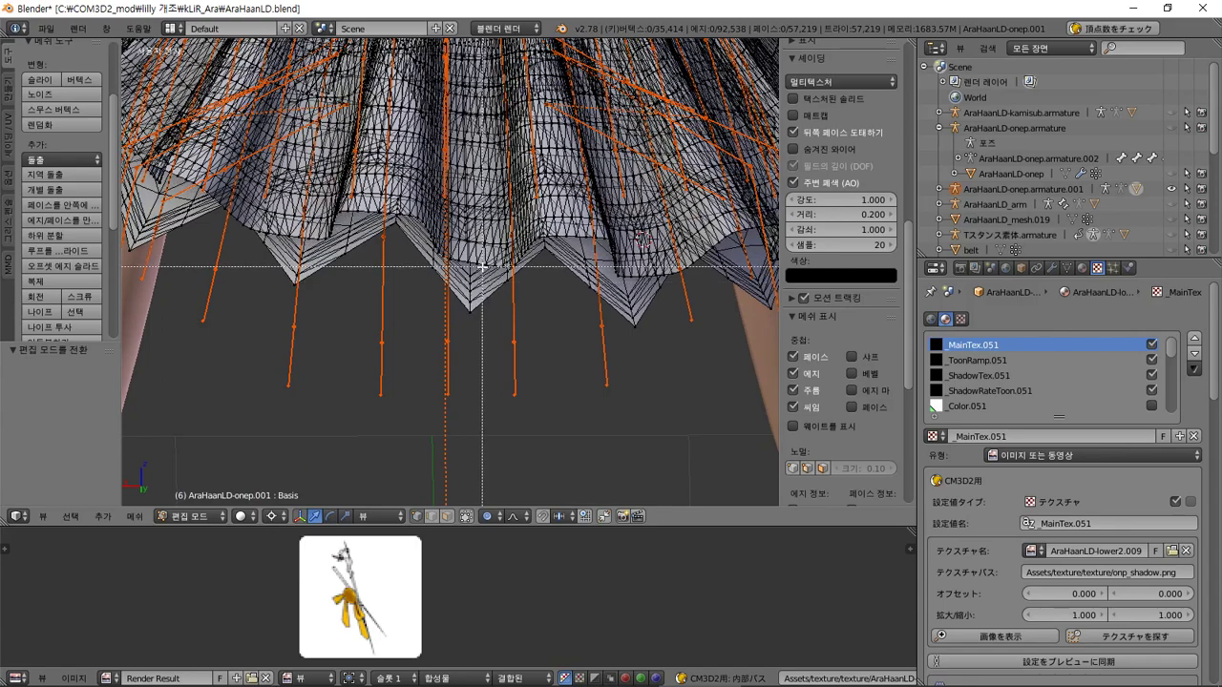
drag(483, 267, 445, 391)
key(KP_1)
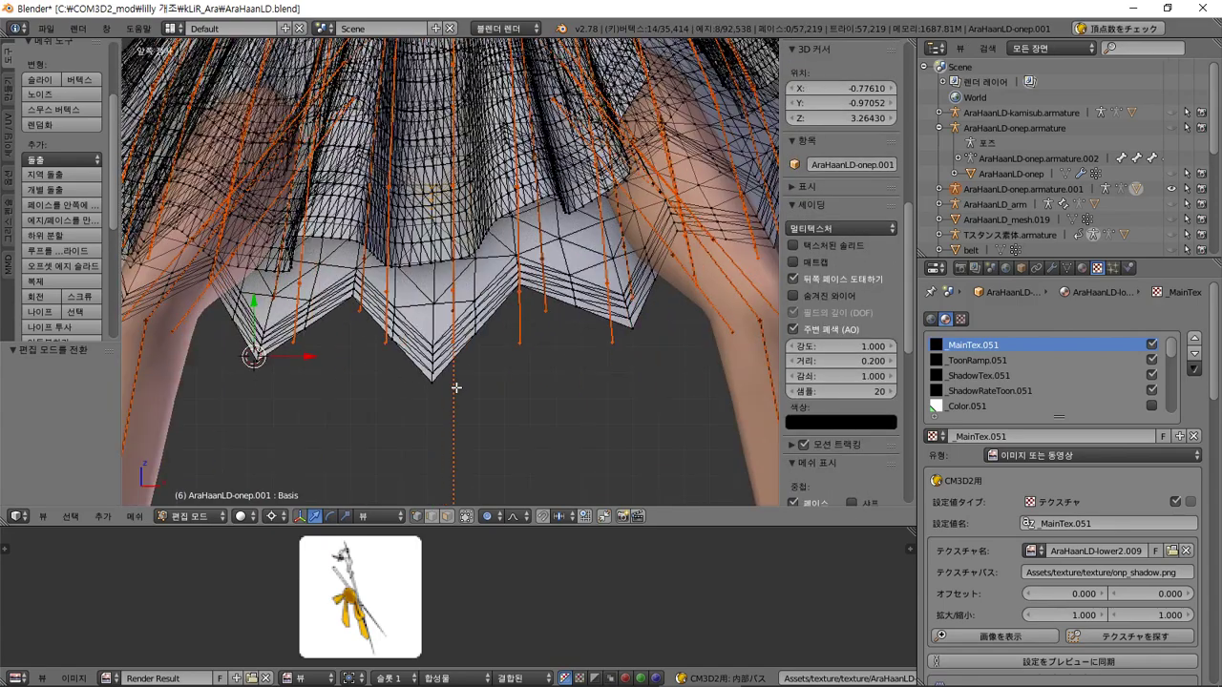
key(KP_1)
scroll(456, 388, down, 8)
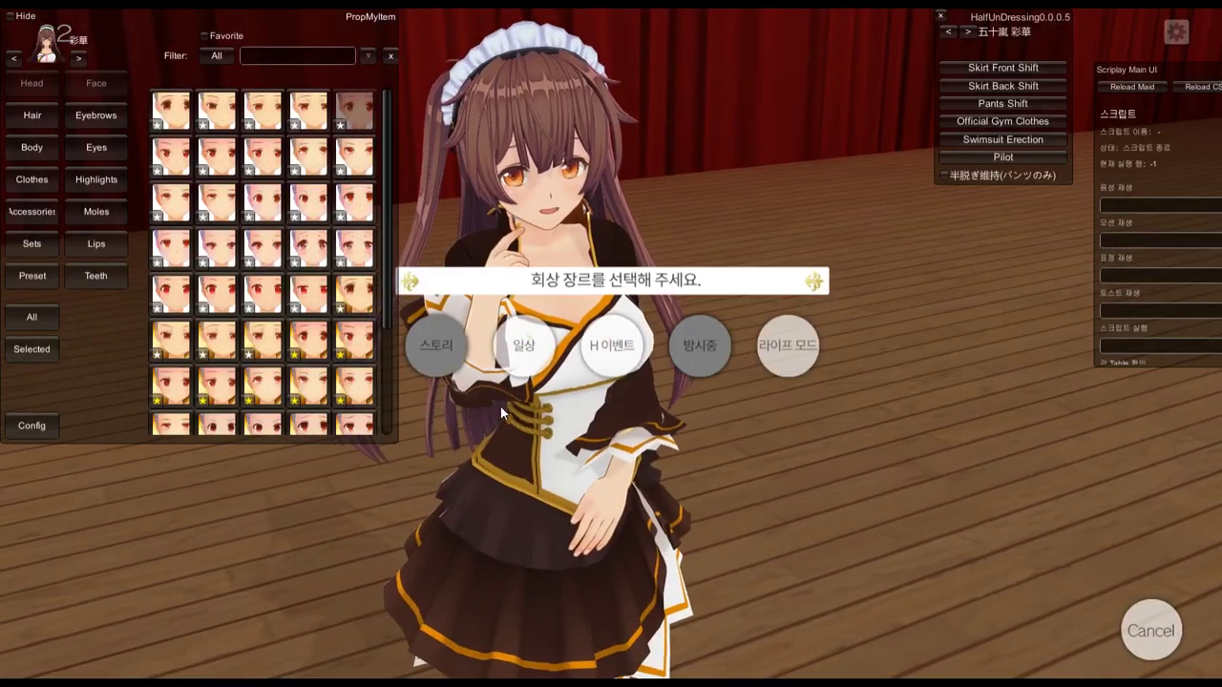
- In CUSTOM ORDER MAID 3D 2, list the worn items, choose the dress's fourth variation and inspect the skirt from several angles
click(36, 349)
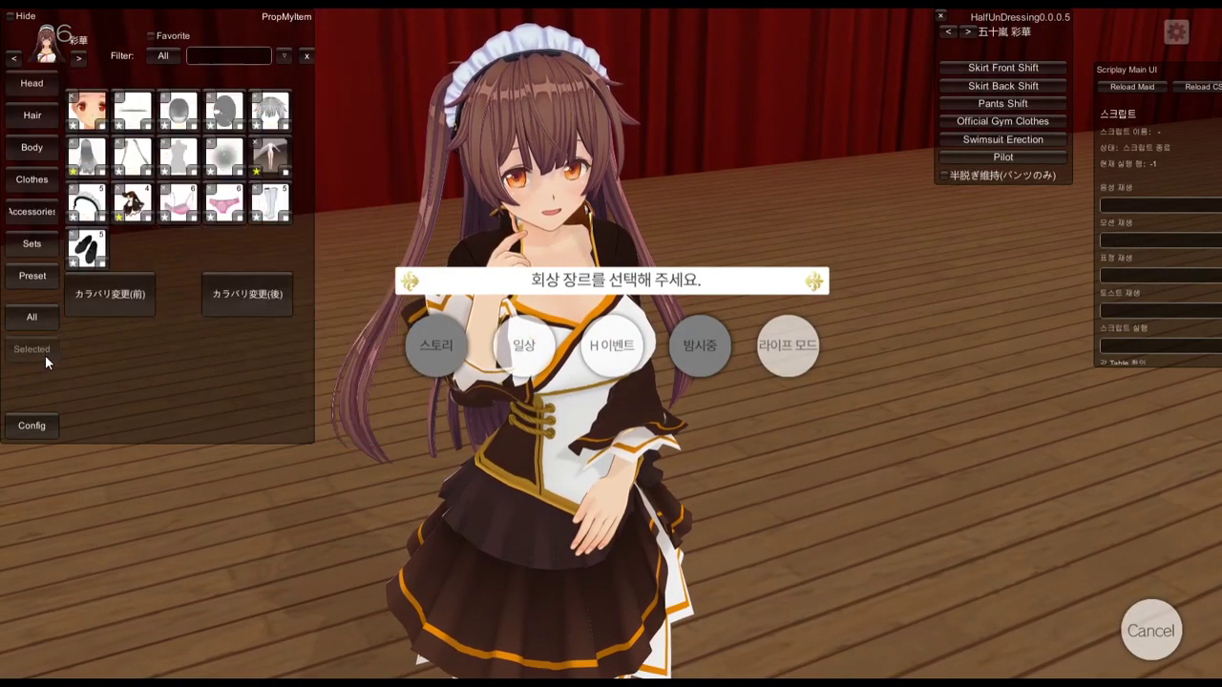
click(133, 203)
right_drag(561, 193, 625, 248)
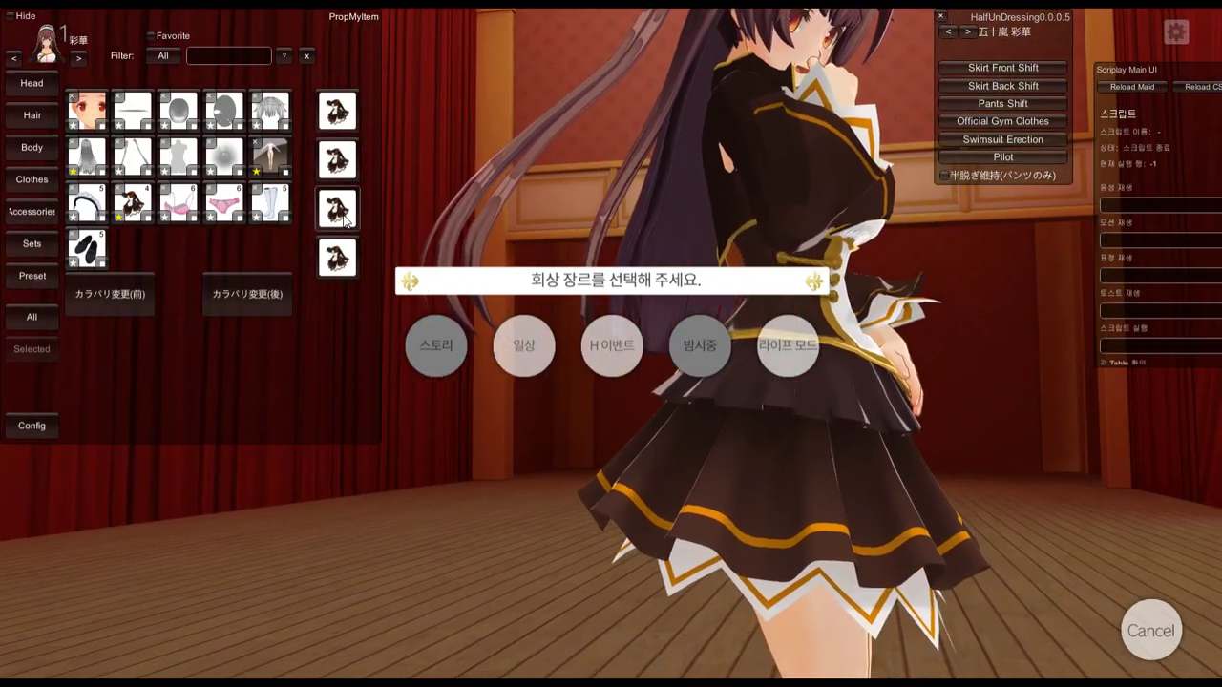
click(339, 258)
right_drag(1066, 652, 855, 590)
scroll(756, 592, down, 3)
scroll(847, 588, up, 3)
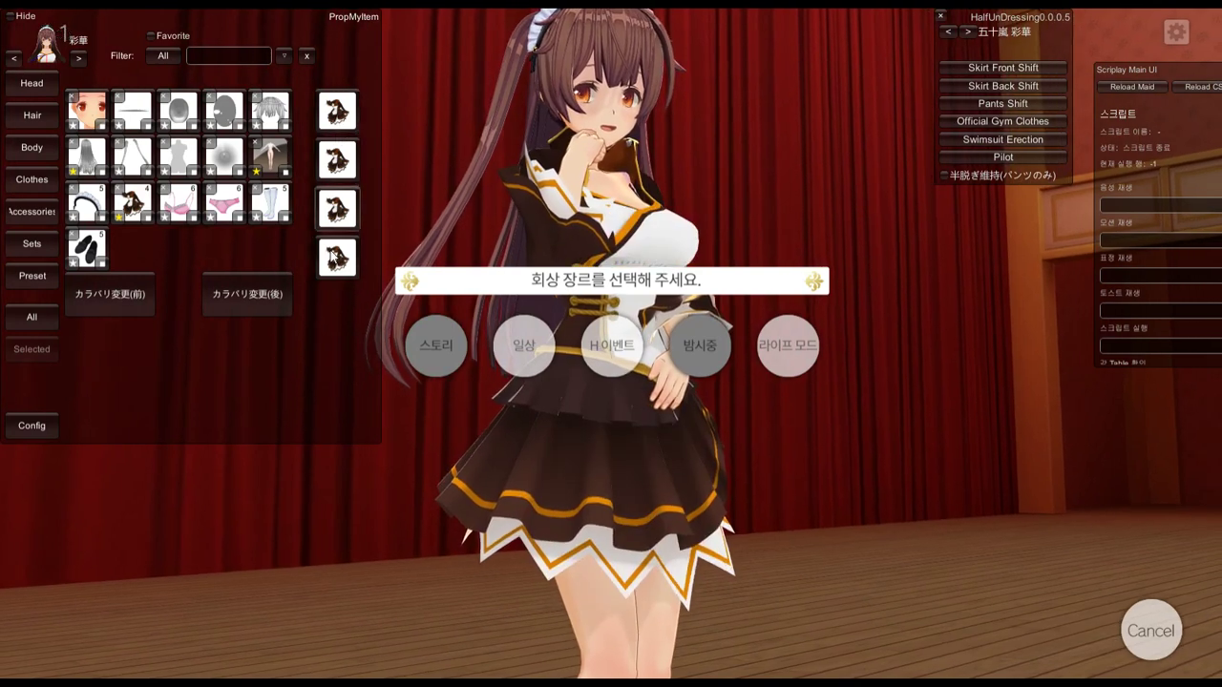
- Switch to Blender and examine the dress mesh and its skirt bones from the side and back
key(alt+Tab)
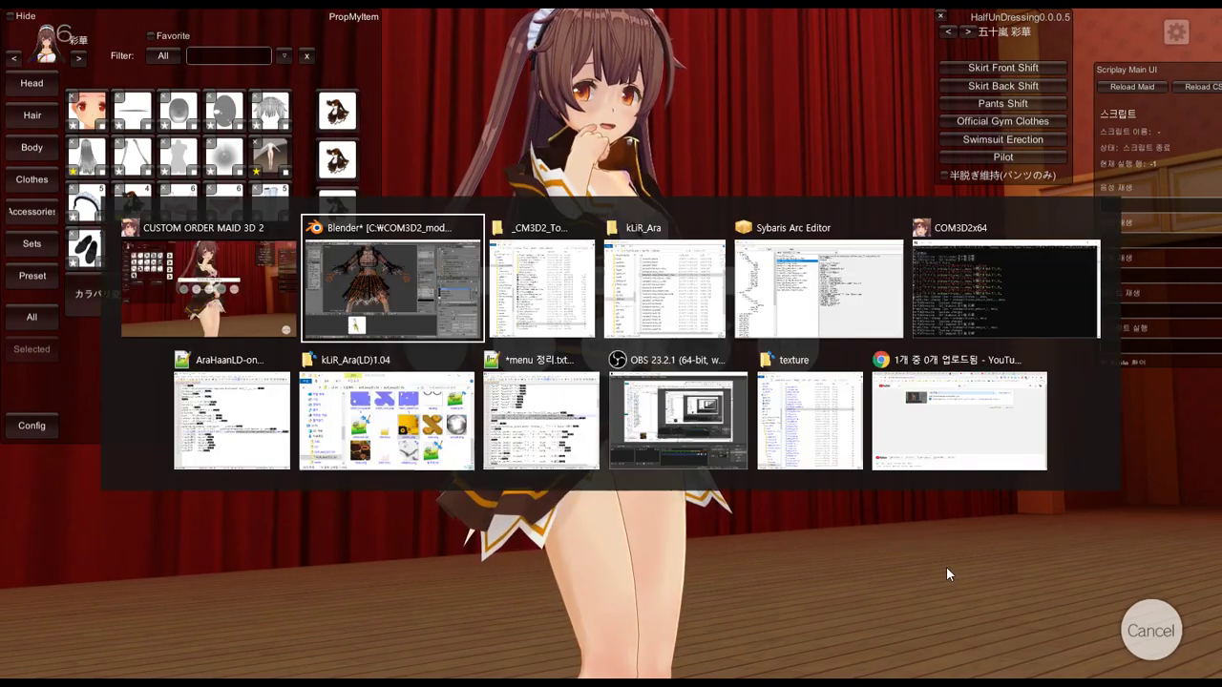
key(KP_3)
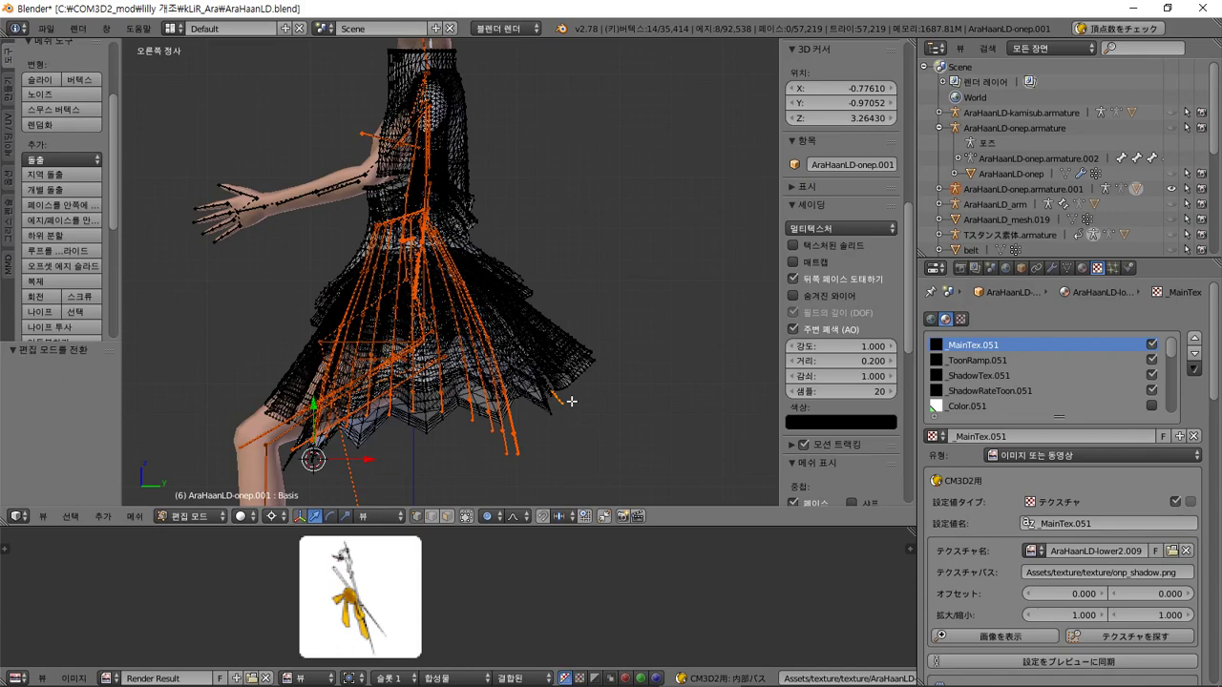
key(ctrl+KP_1)
key(KP_8)
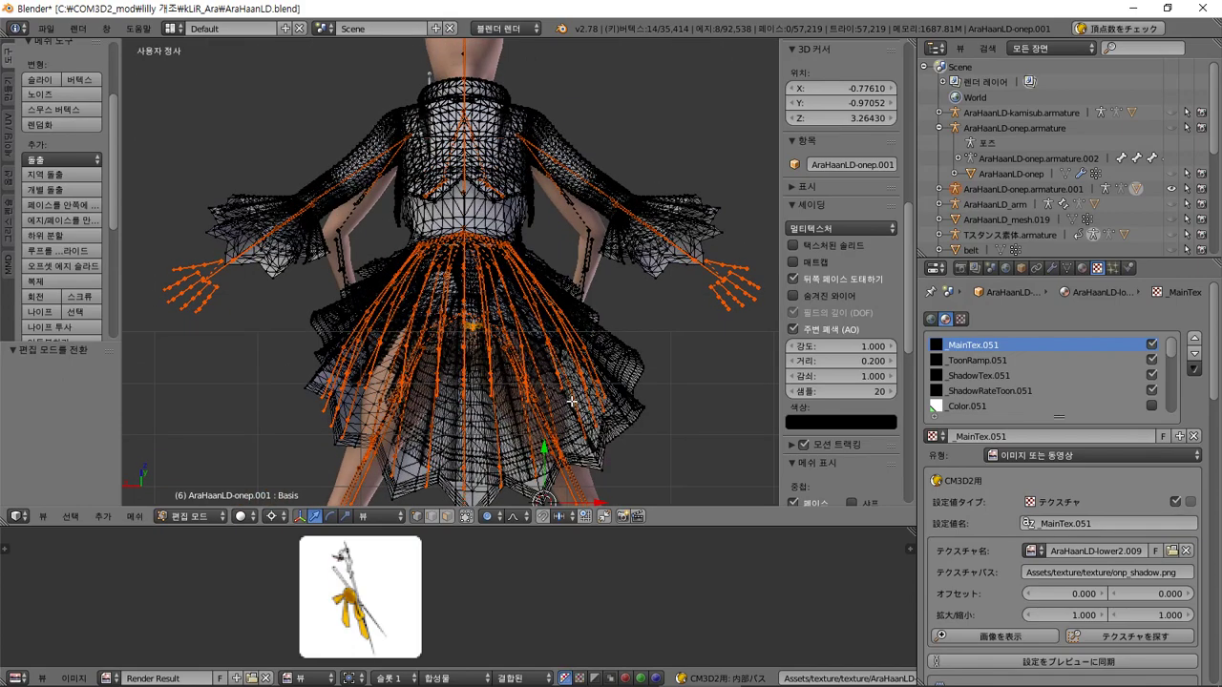
mouse_move(578, 386)
shift+middle_down()
mouse_move(582, 307)
mouse_move(580, 356)
mouse_move(611, 384)
mouse_move(641, 385)
mouse_move(578, 370)
shift+middle_up()
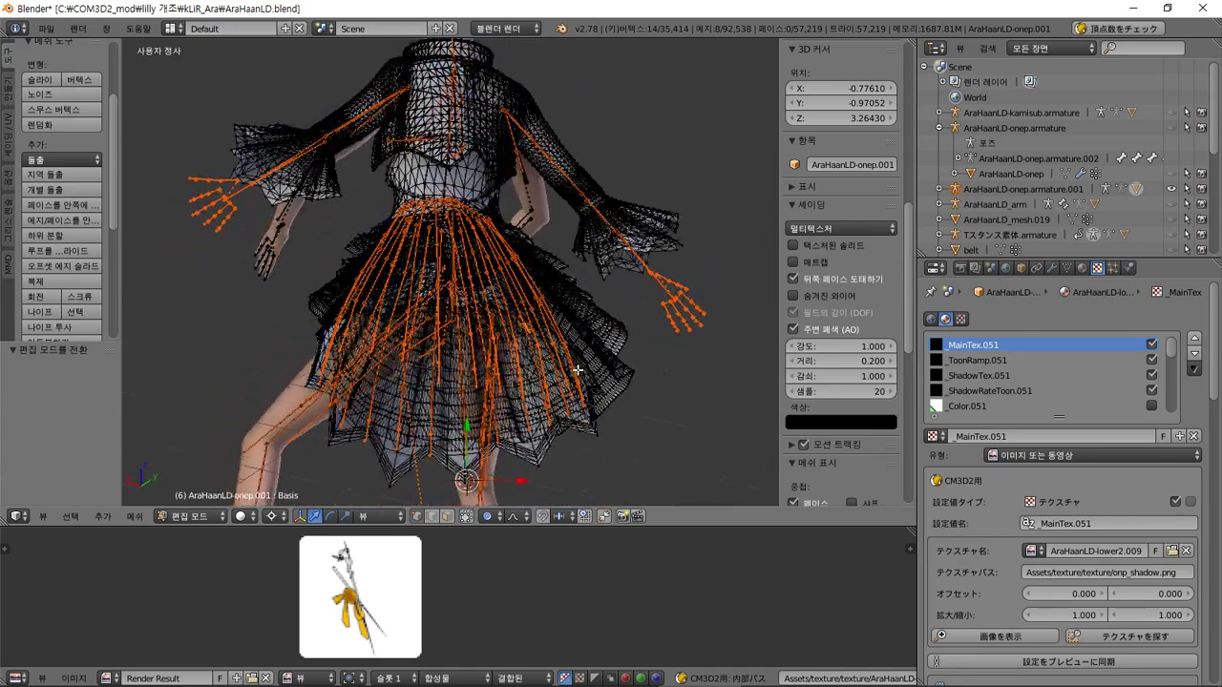
key(ctrl+KP_1)
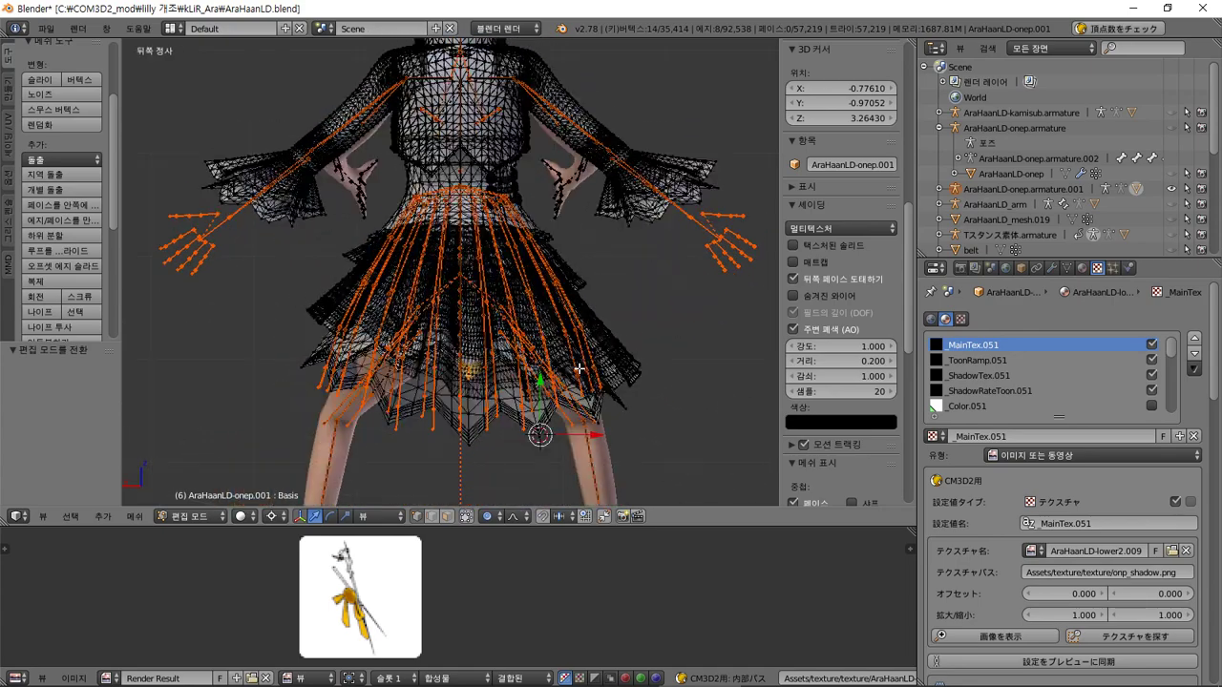
- Examine the dress's back hem and skirt bones from behind and from tilted angles, in orthographic and perspective view
middle_drag(647, 313, 620, 334)
key(ctrl+KP_1)
key(KP_2)
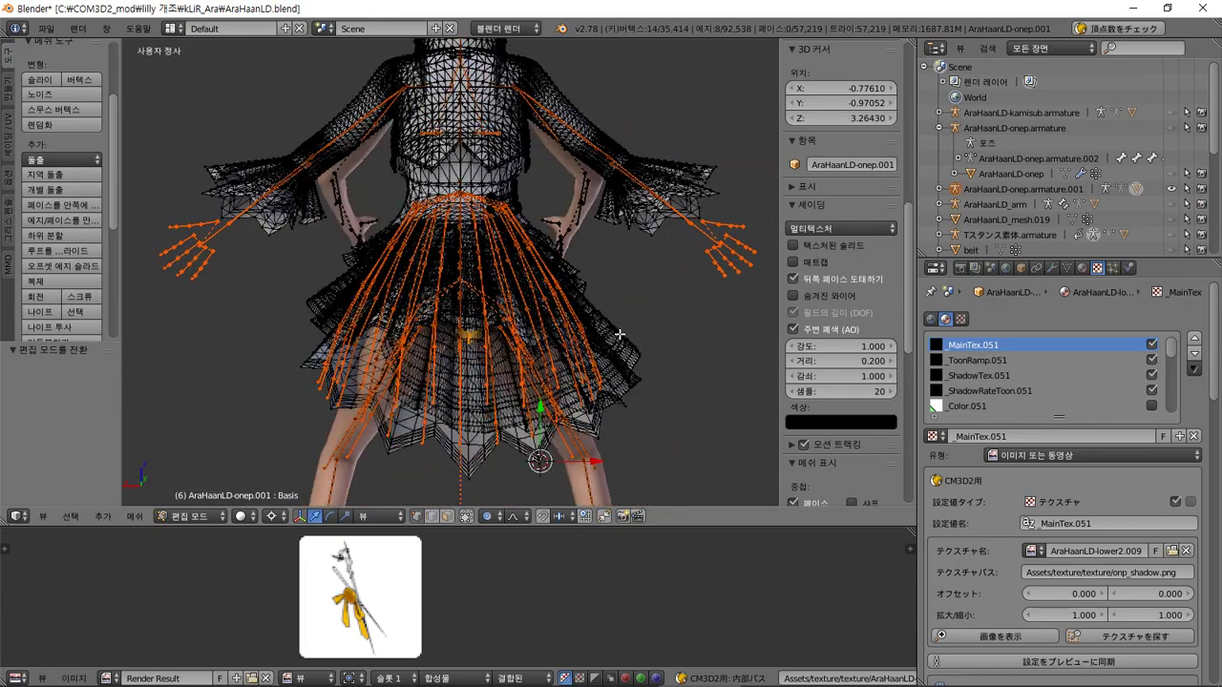
key(KP_2)
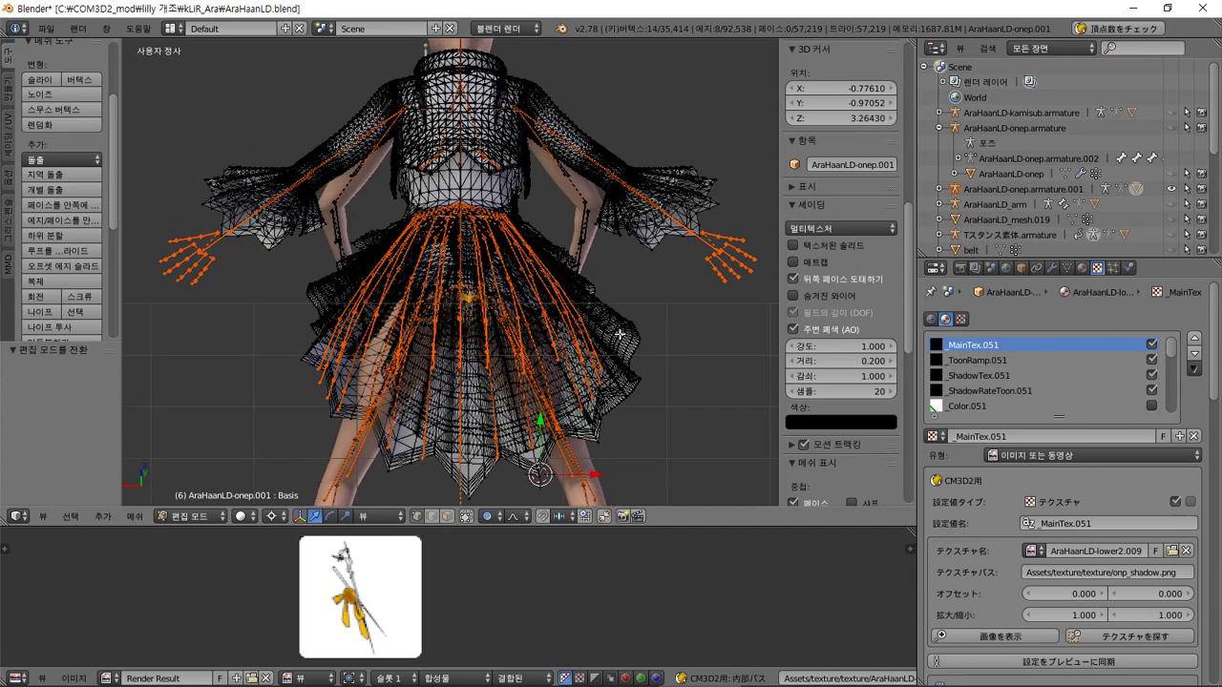
key(ctrl+KP_1)
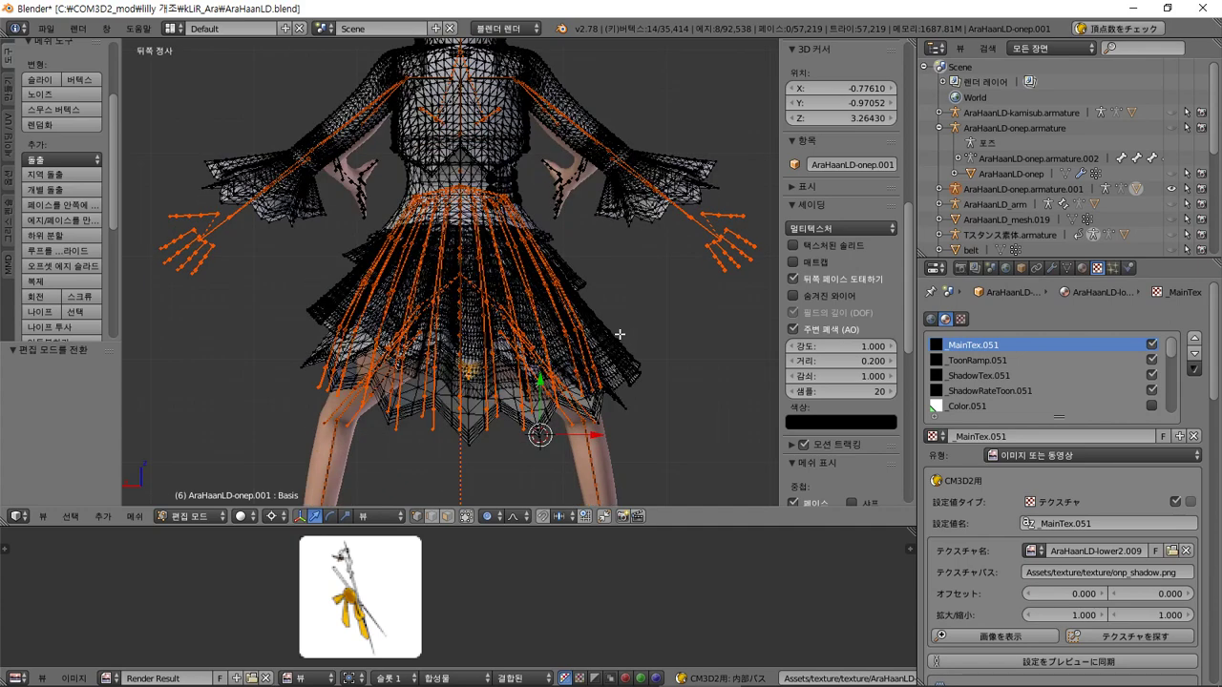
middle_drag(620, 334, 620, 334)
key(ctrl+KP_1)
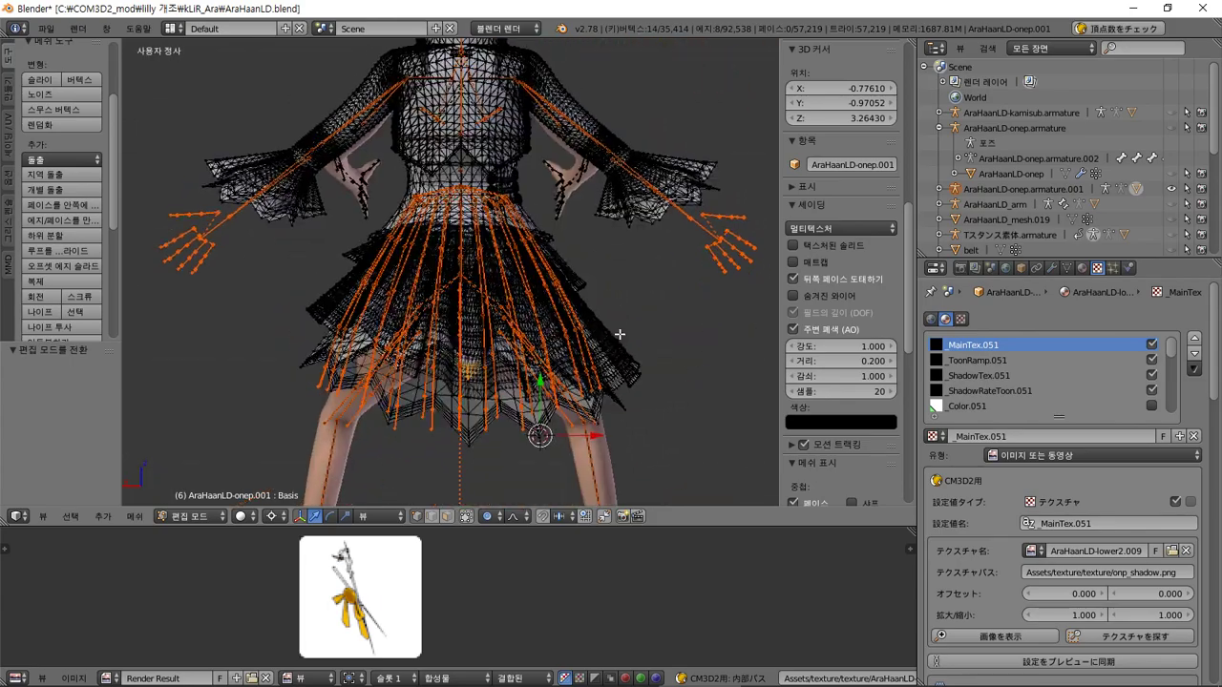
middle_drag(576, 226, 639, 219)
key(KP_5)
key(ctrl+KP_1)
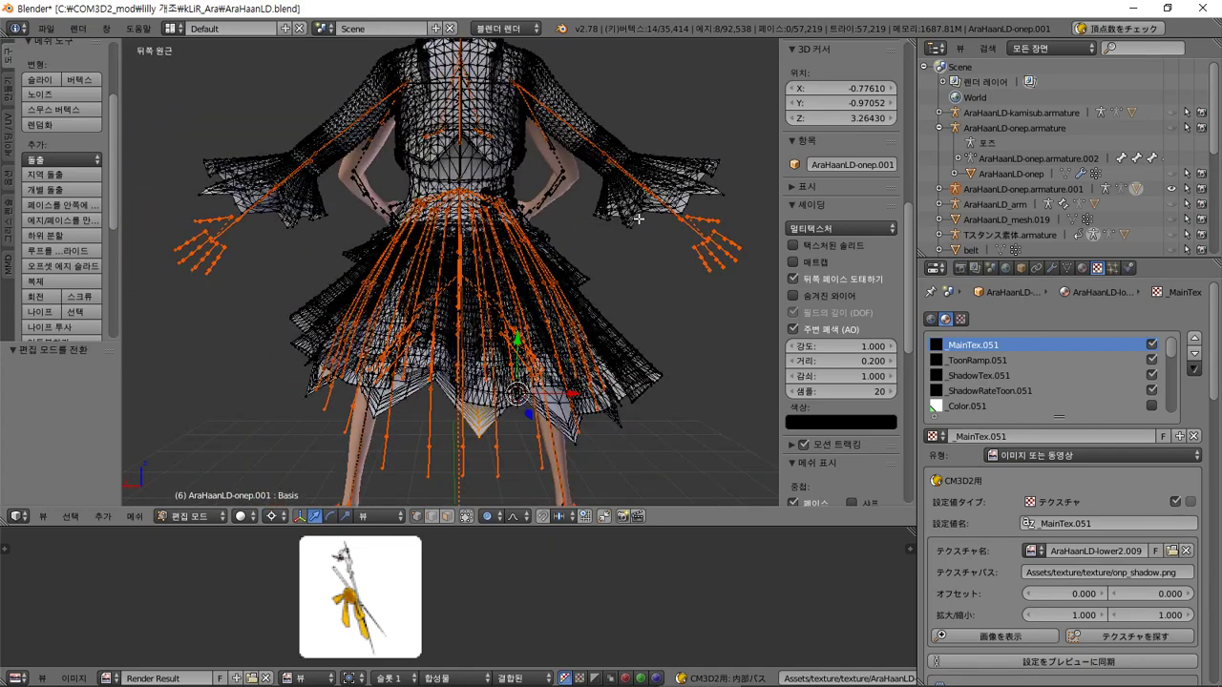
key(KP_8)
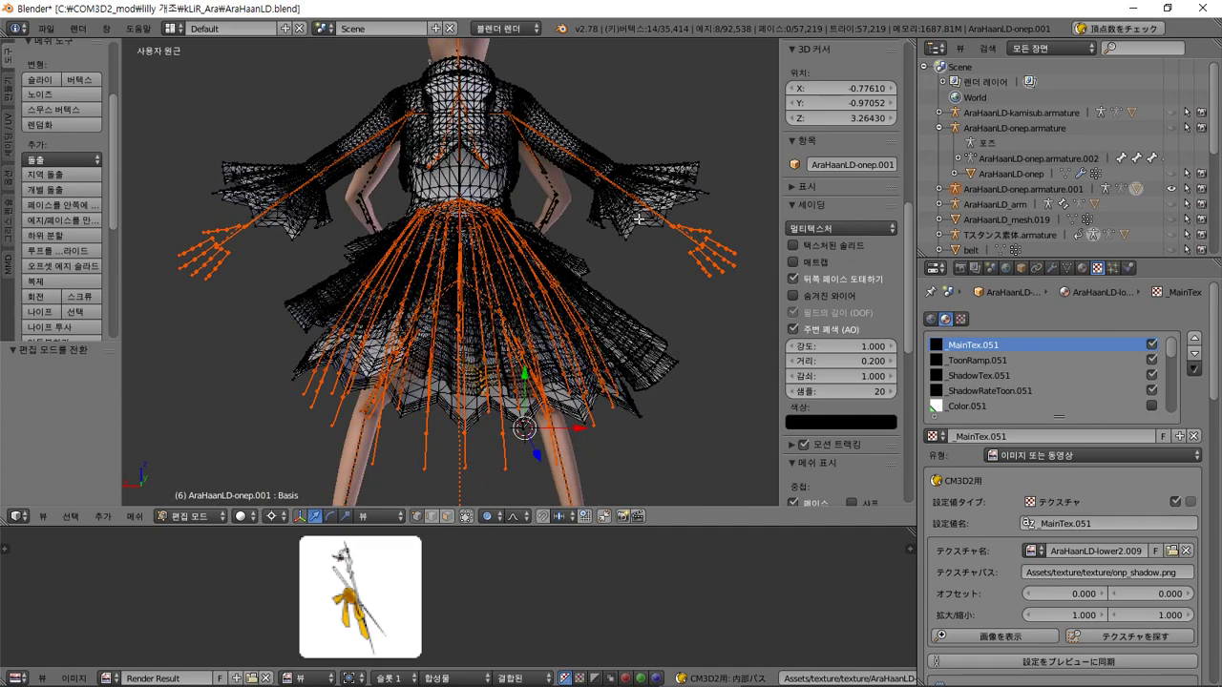
key(KP_8)
key(KP_2)
key(KP_2)
key(KP_2)
key(KP_2)
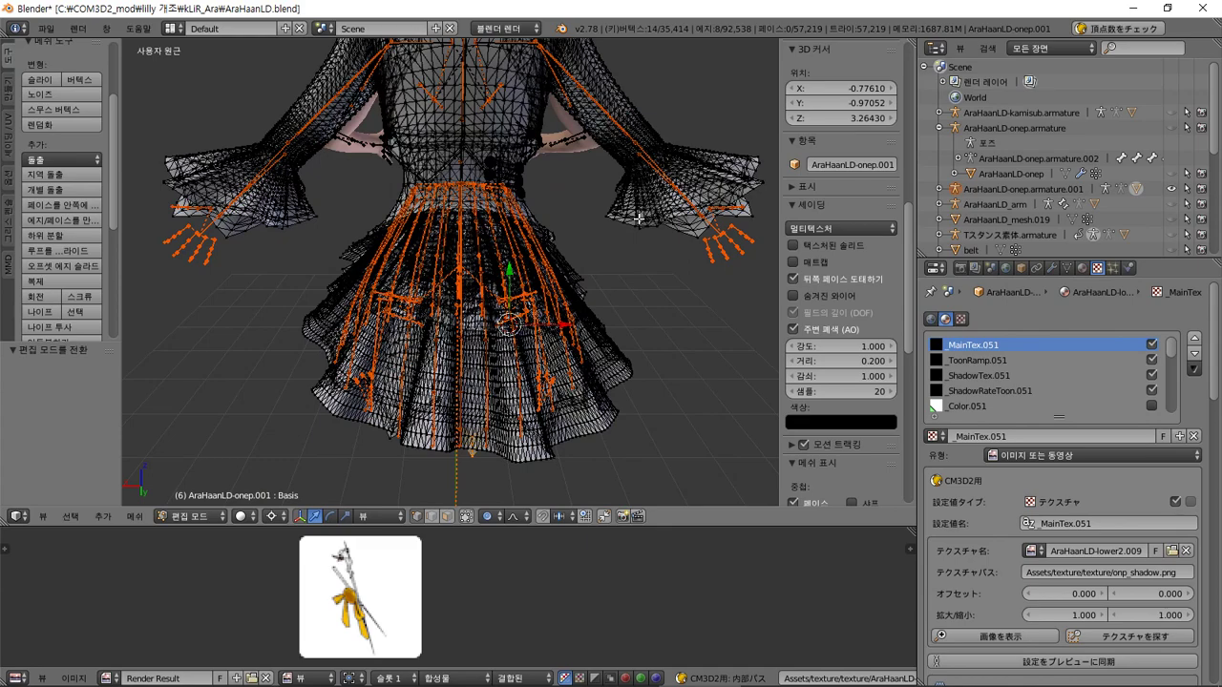
- Try to raise the selected back-hem vertices by about 1.0 along Y with proportional editing, then undo the move
drag(511, 271, 521, 198)
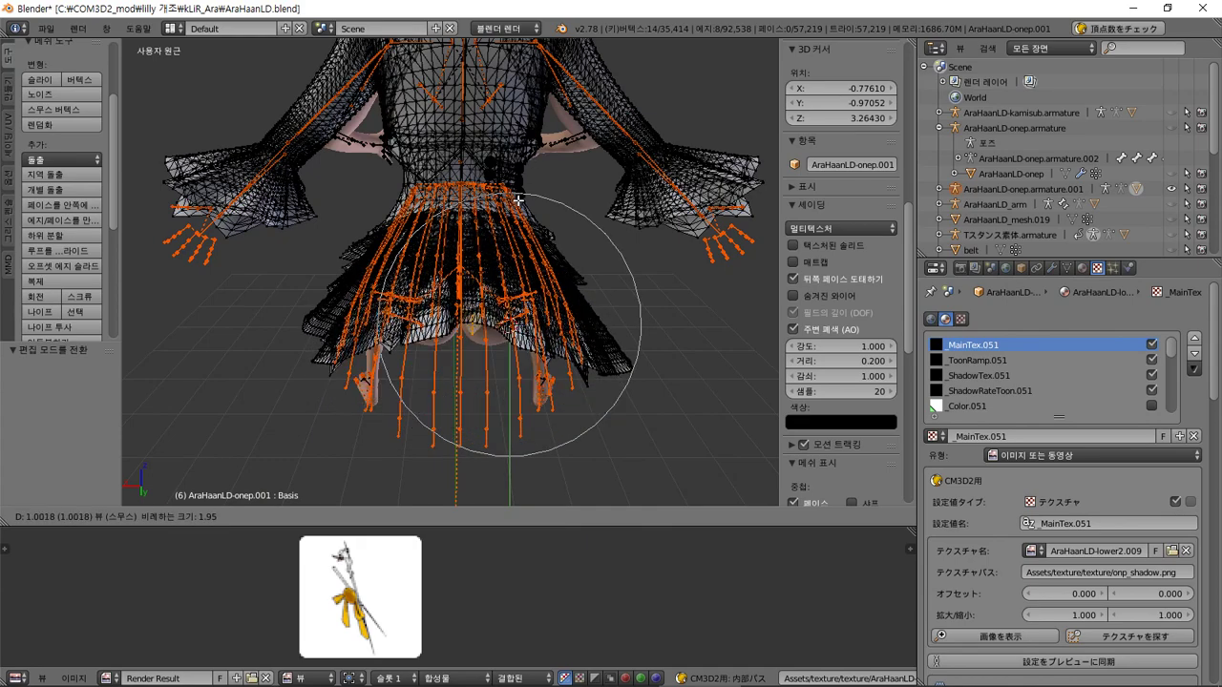
click(518, 201)
middle_drag(463, 244, 319, 204)
middle_drag(330, 228, 413, 217)
key(ctrl+z)
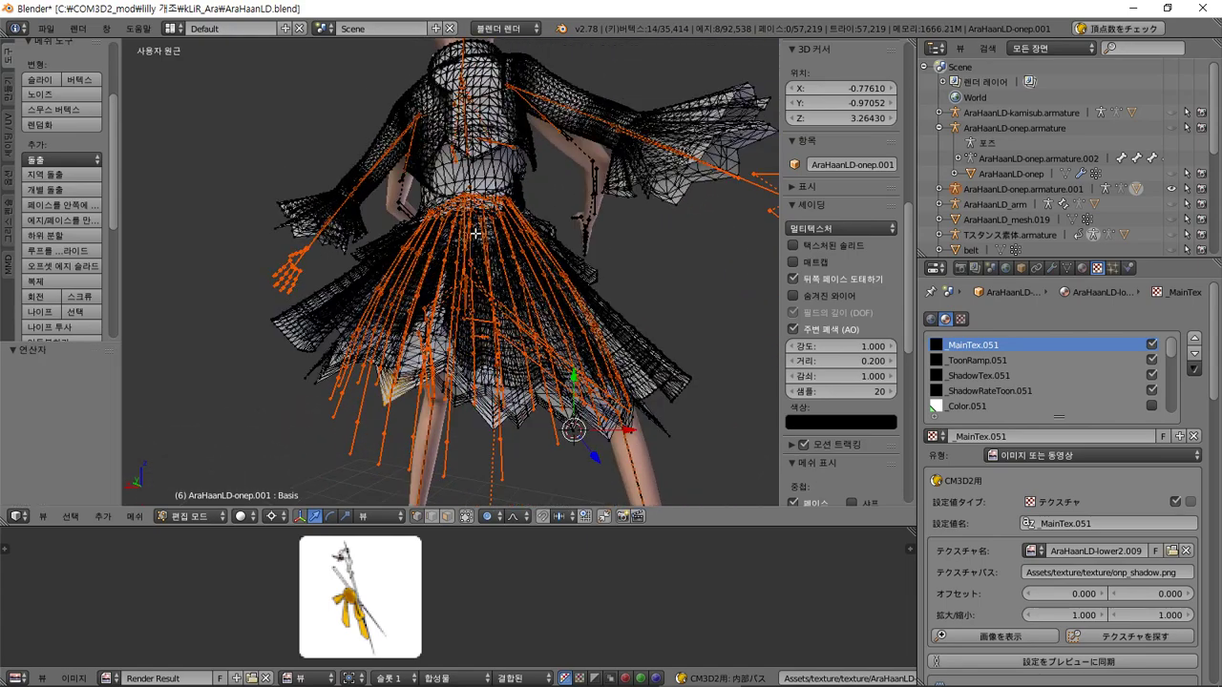
- Move the selected back-hem vertices about 1.178 along Y with proportional editing and inspect the lifted skirt in Object Mode
key(ctrl+KP_1)
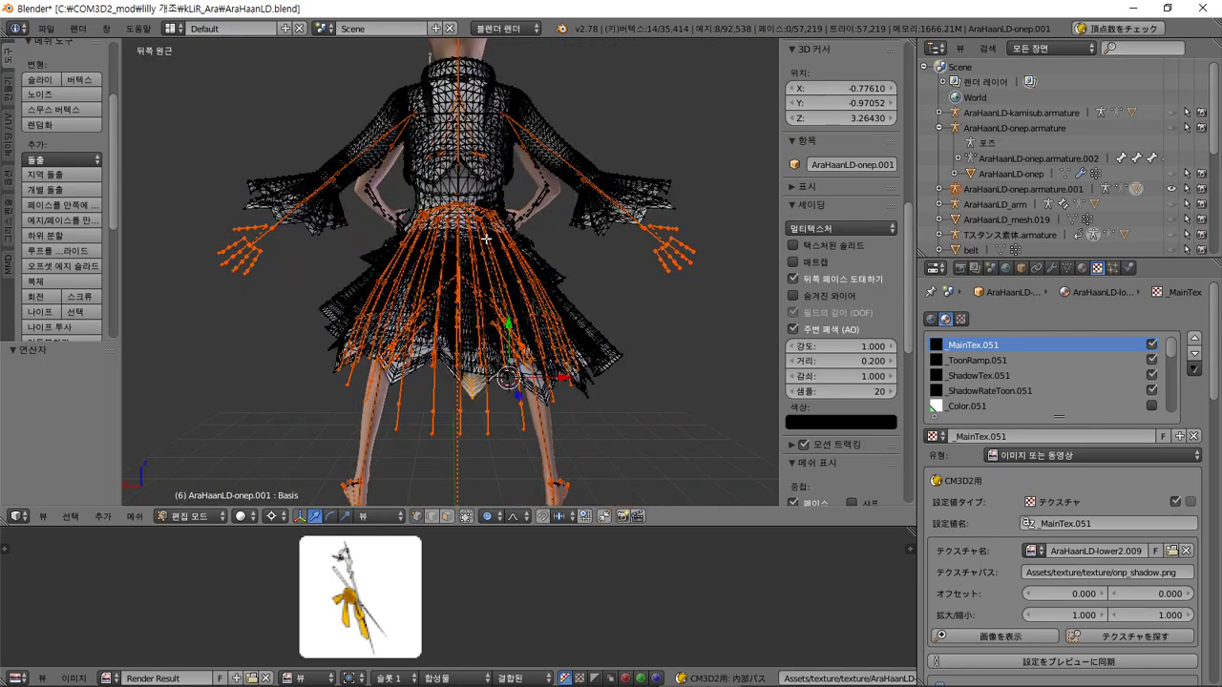
key(KP_2)
key(KP_8)
key(KP_8)
key(KP_8)
key(KP_8)
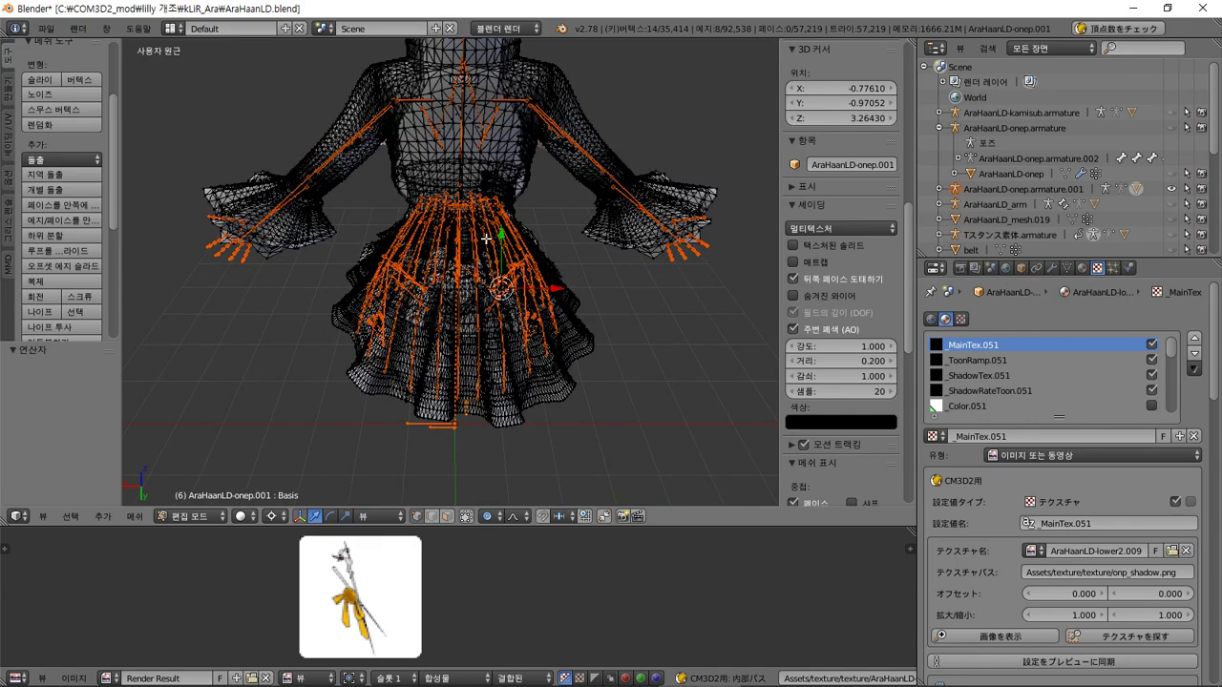
key(s)
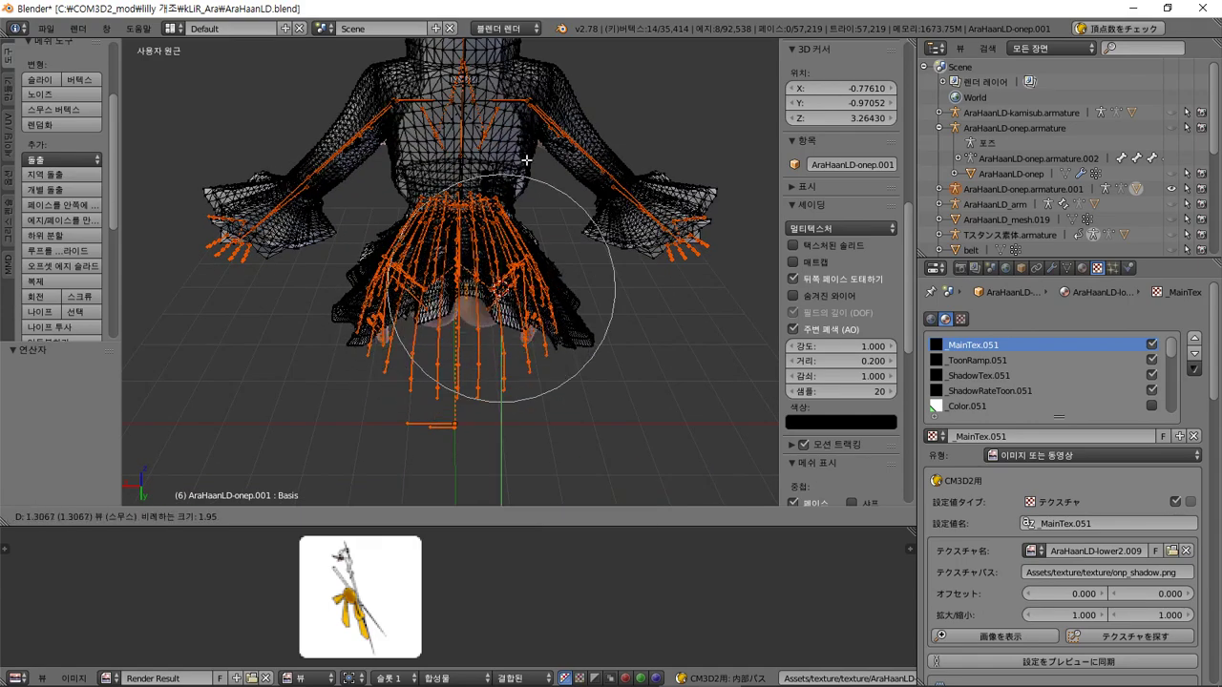
click(524, 170)
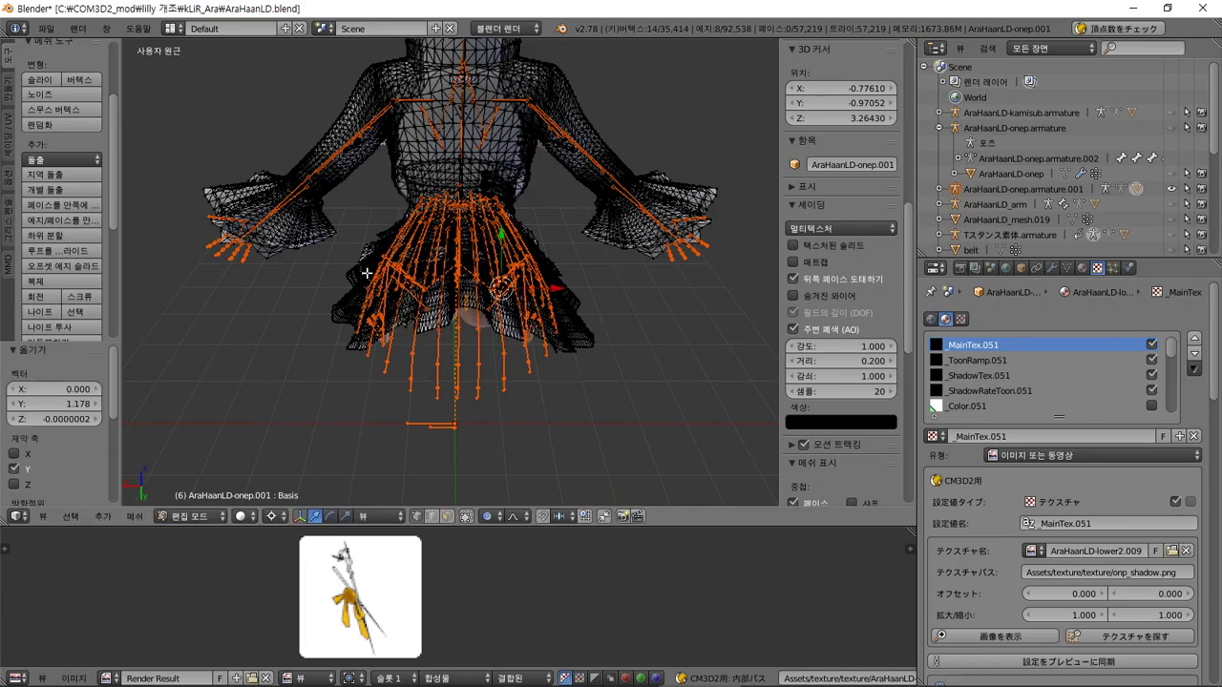
middle_drag(366, 273, 450, 232)
key(Tab)
scroll(515, 260, up, 2)
middle_drag(515, 260, 564, 148)
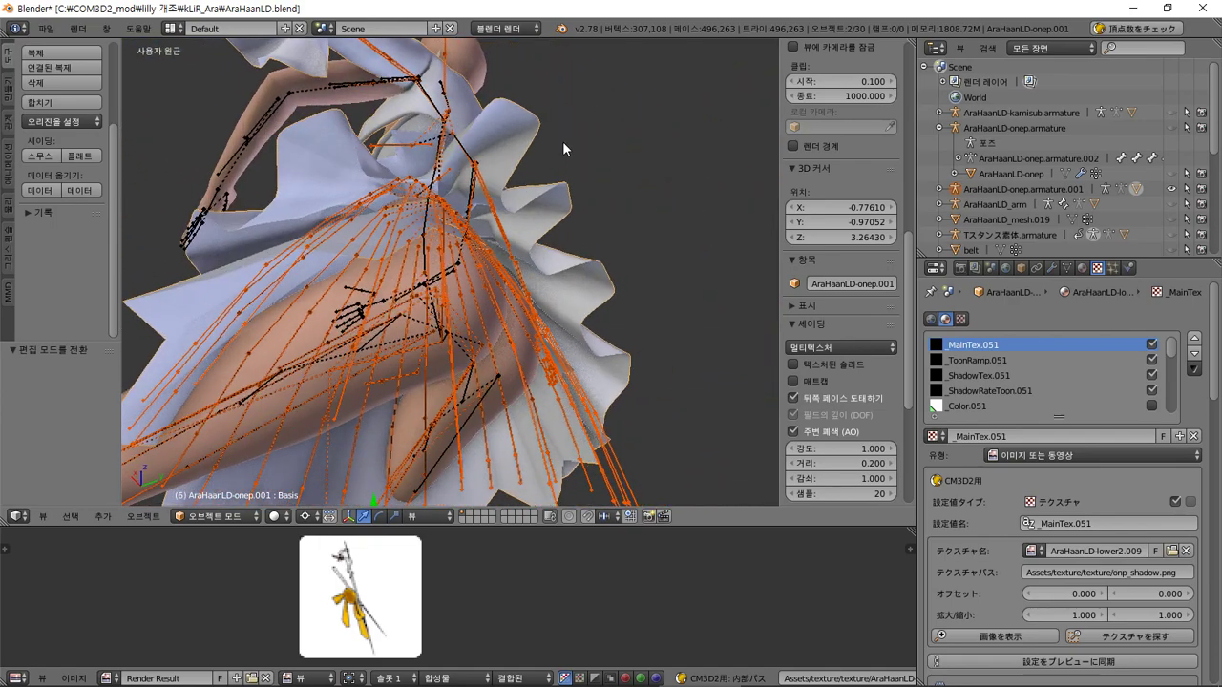
- Try deleting the selected dress and its armature, undo each deletion, and look over the dress mesh in Edit Mode
key(Delete)
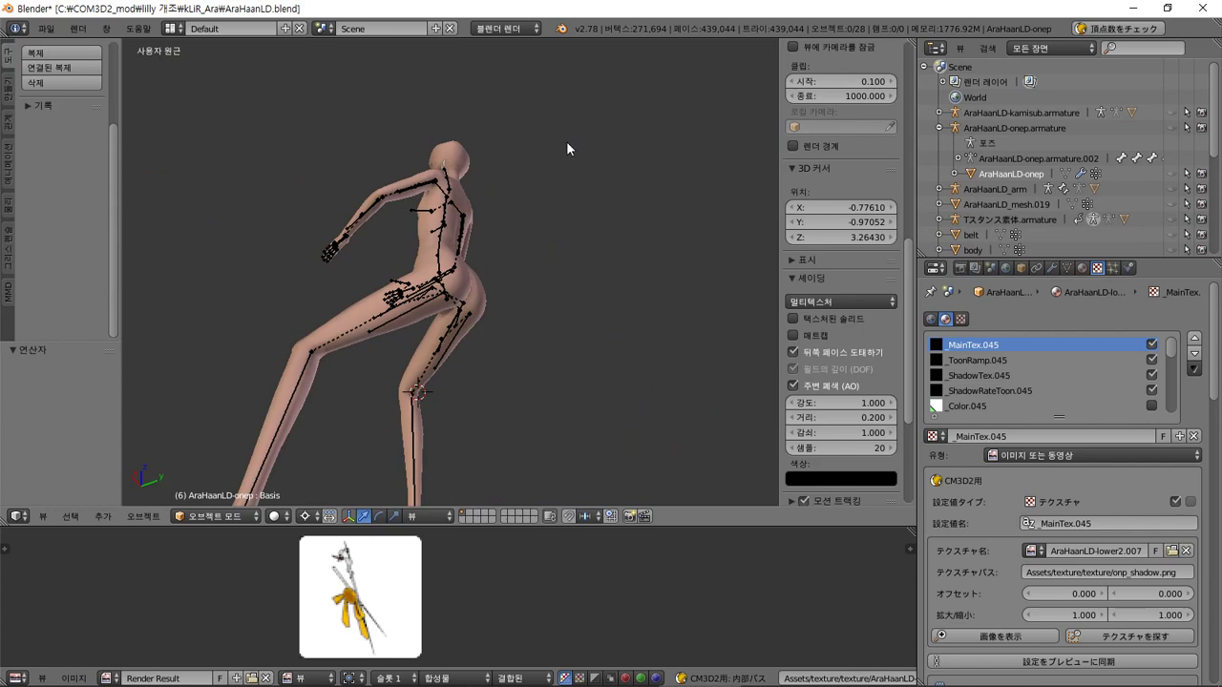
key(ctrl+z)
scroll(579, 161, up, 2)
scroll(579, 162, up, 2)
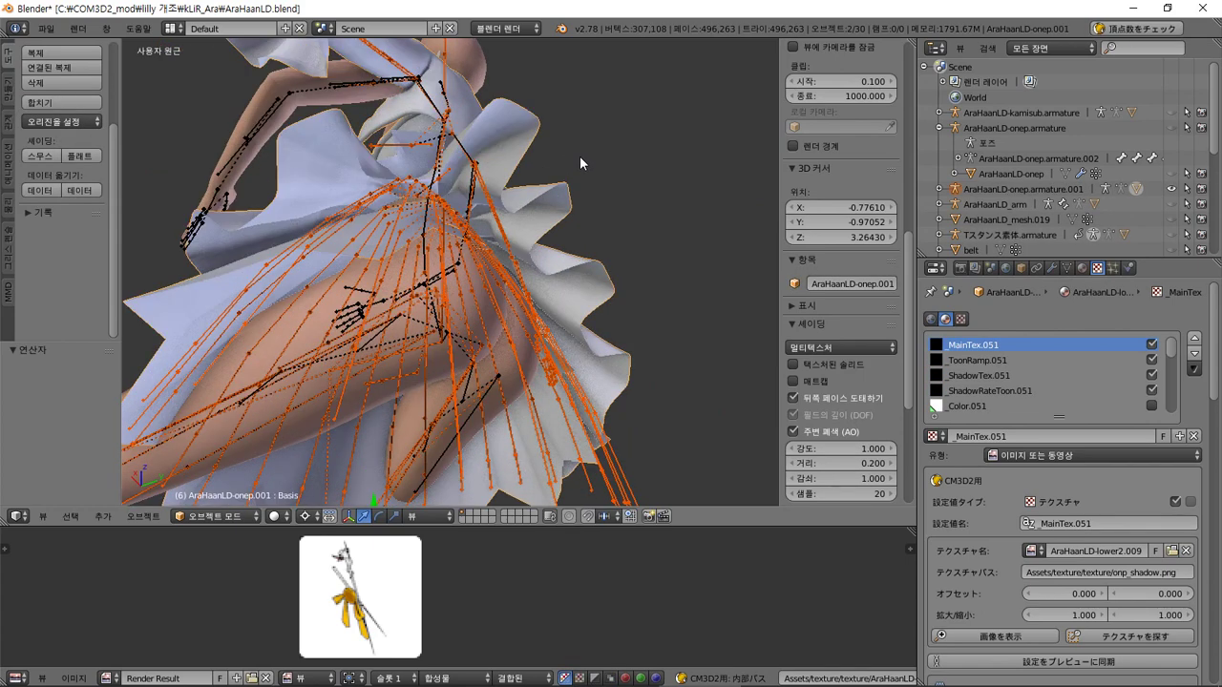
key(Delete)
key(ctrl+z)
key(Tab)
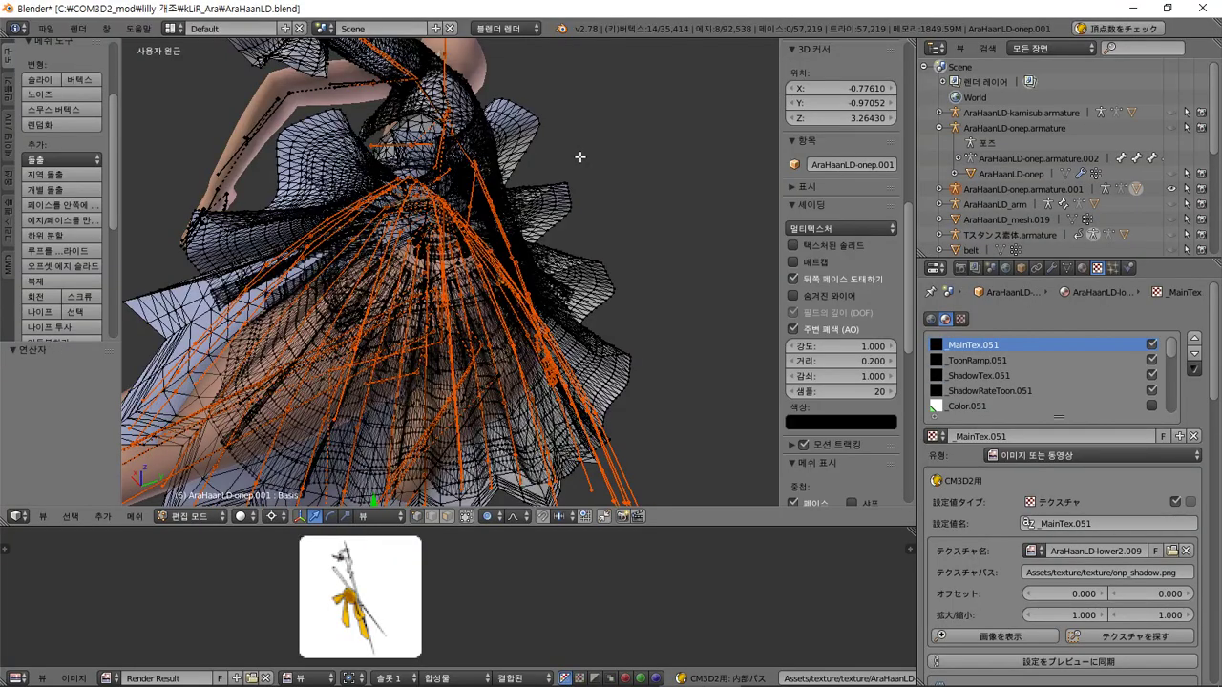
middle_drag(579, 157, 417, 191)
key(Tab)
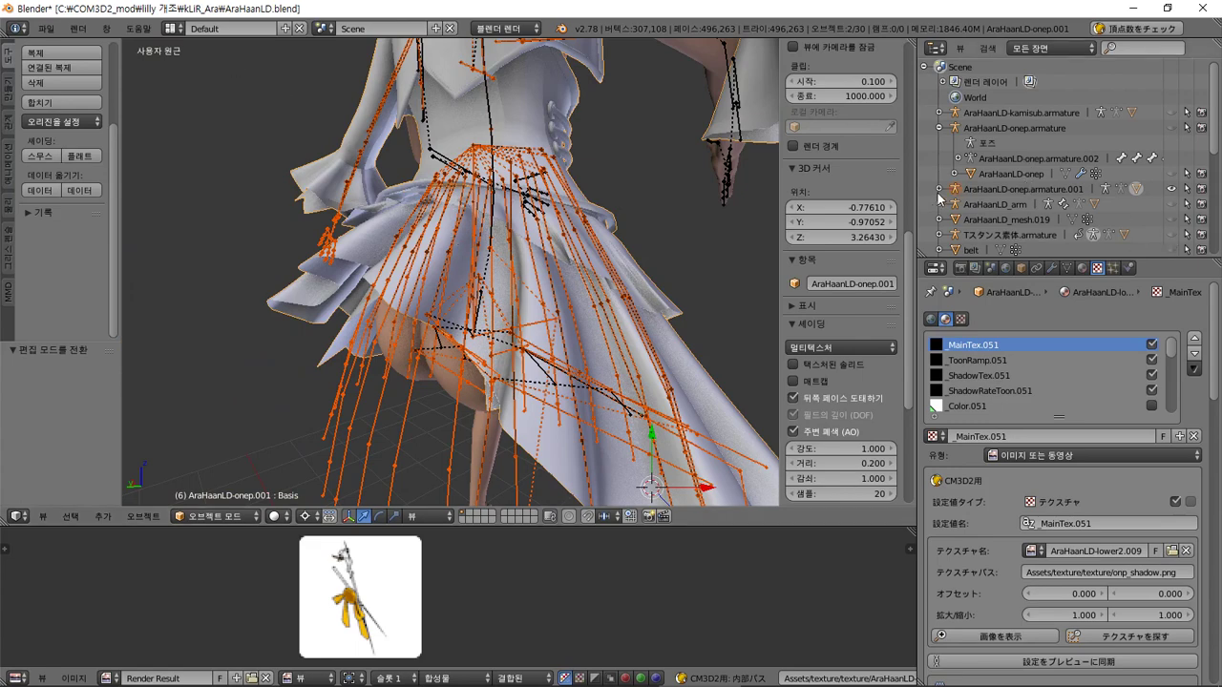
- Delete AraHaanLD-onep.armature.001 with its dress mesh and re-import AraHaanLD-onep_z1.model from the kLiR_Ara folder as a CM3D2 model
right_click(1015, 190)
click(1014, 190)
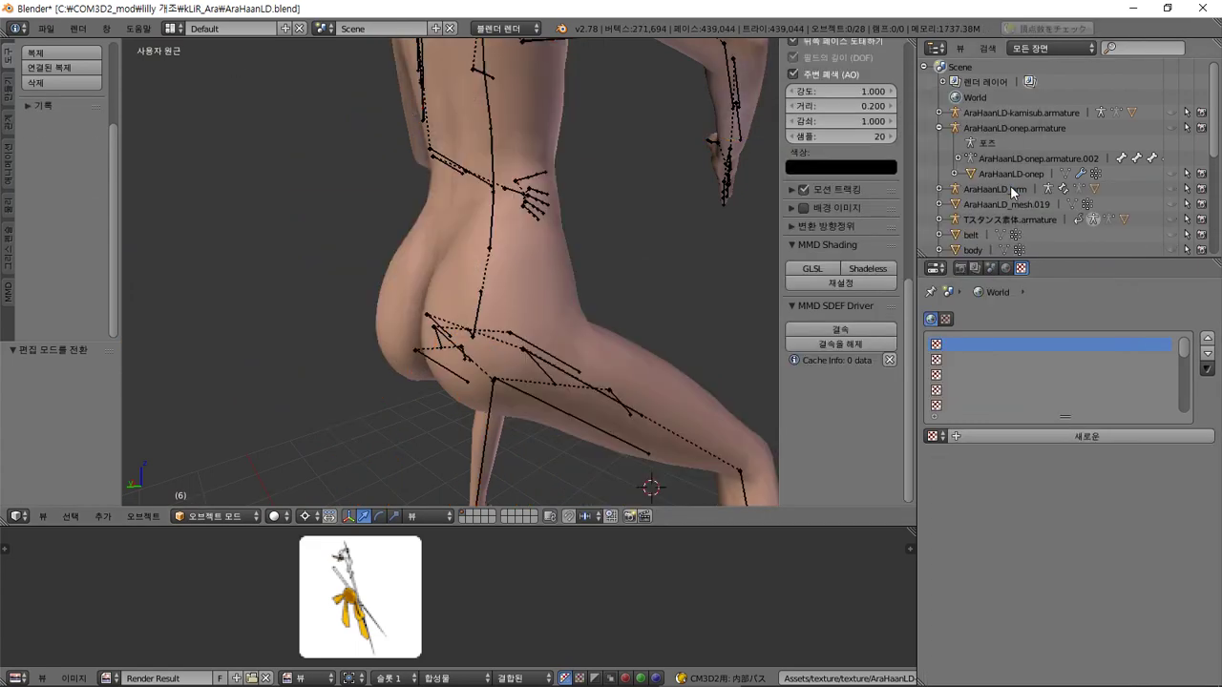
click(46, 29)
mouse_move(96, 308)
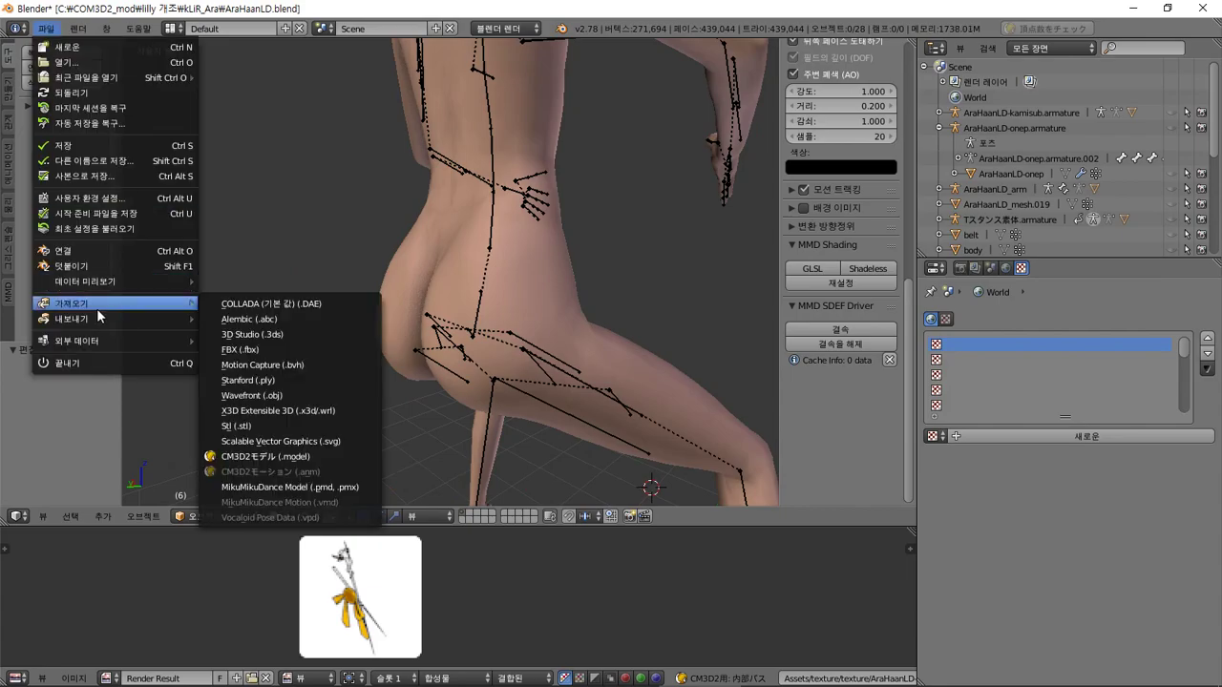
click(282, 472)
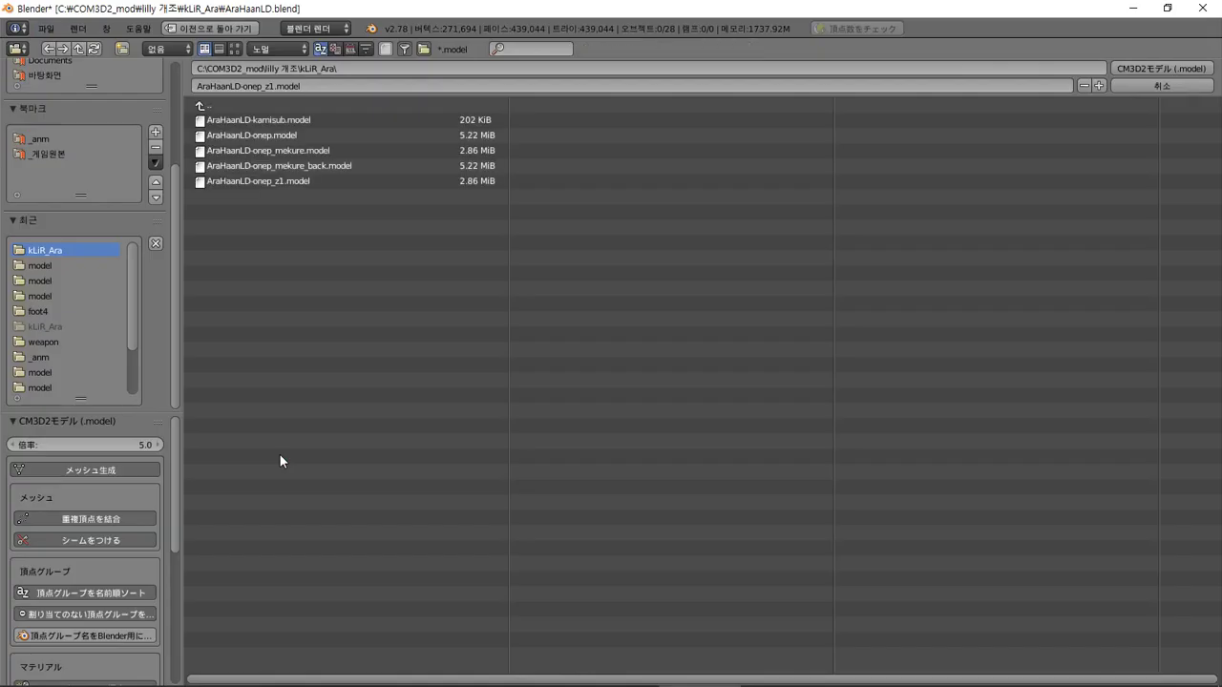
click(318, 181)
double_click(318, 181)
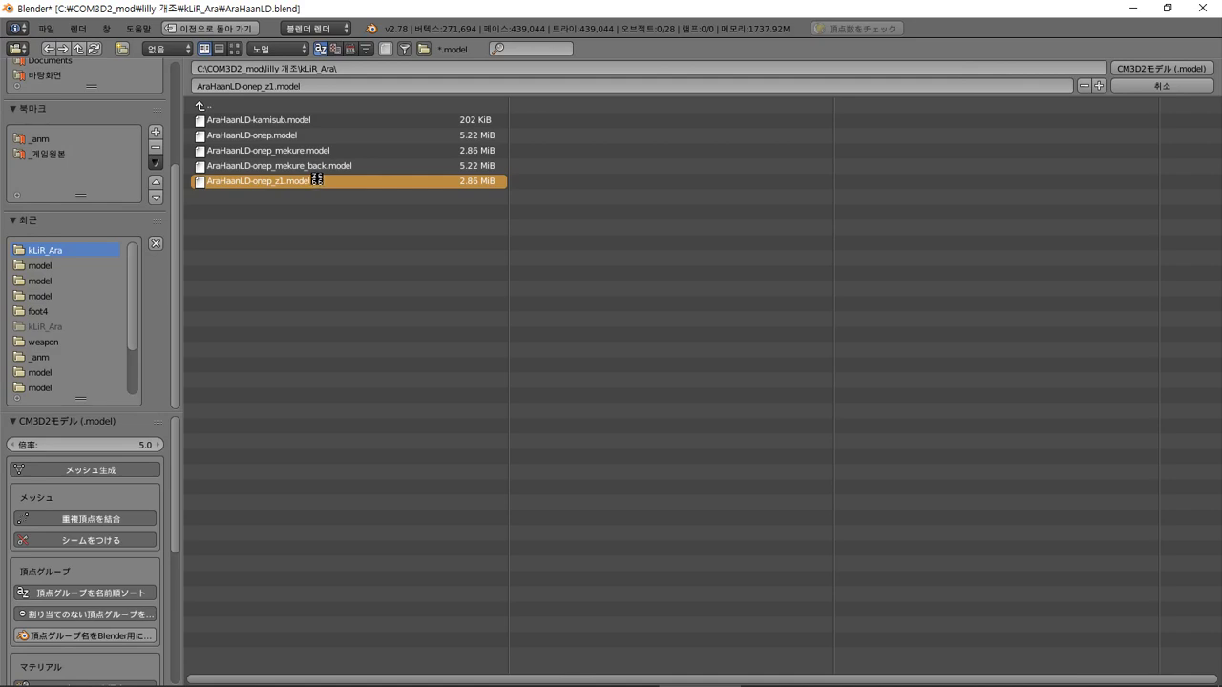
- Switch to the COM3D2x64 console and select the last two-line error naming additem and arahaanld-onep_i_.menu
key(alt+Tab)
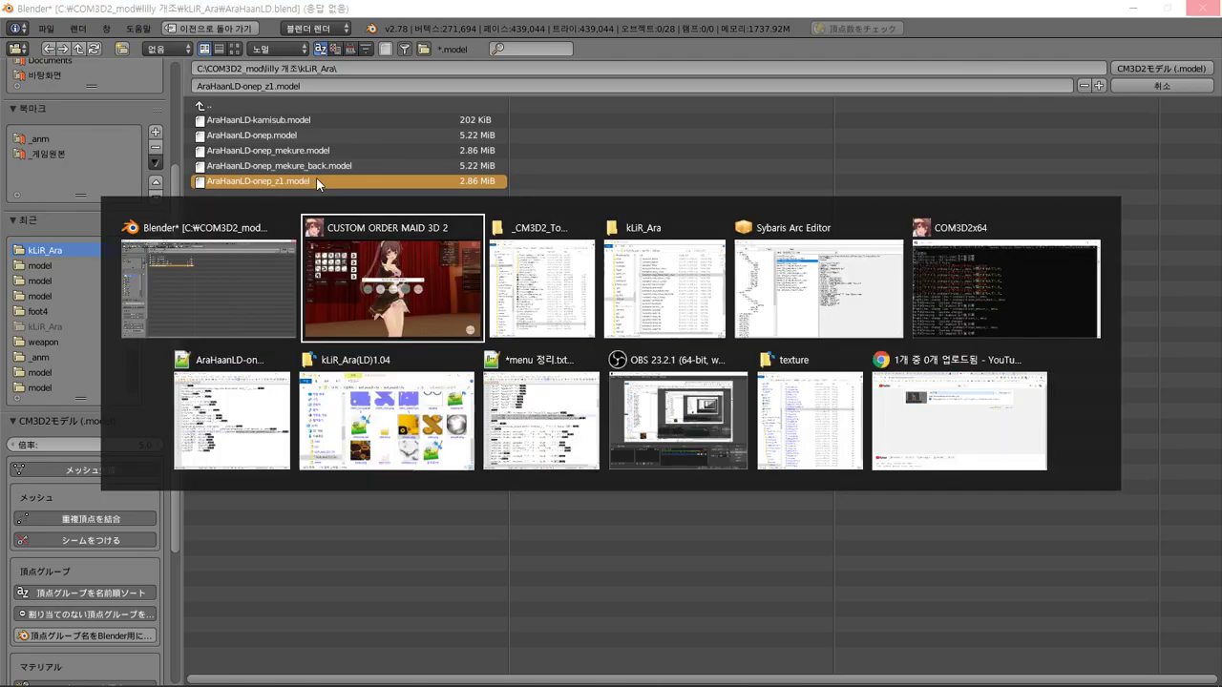
key(alt+Tab)
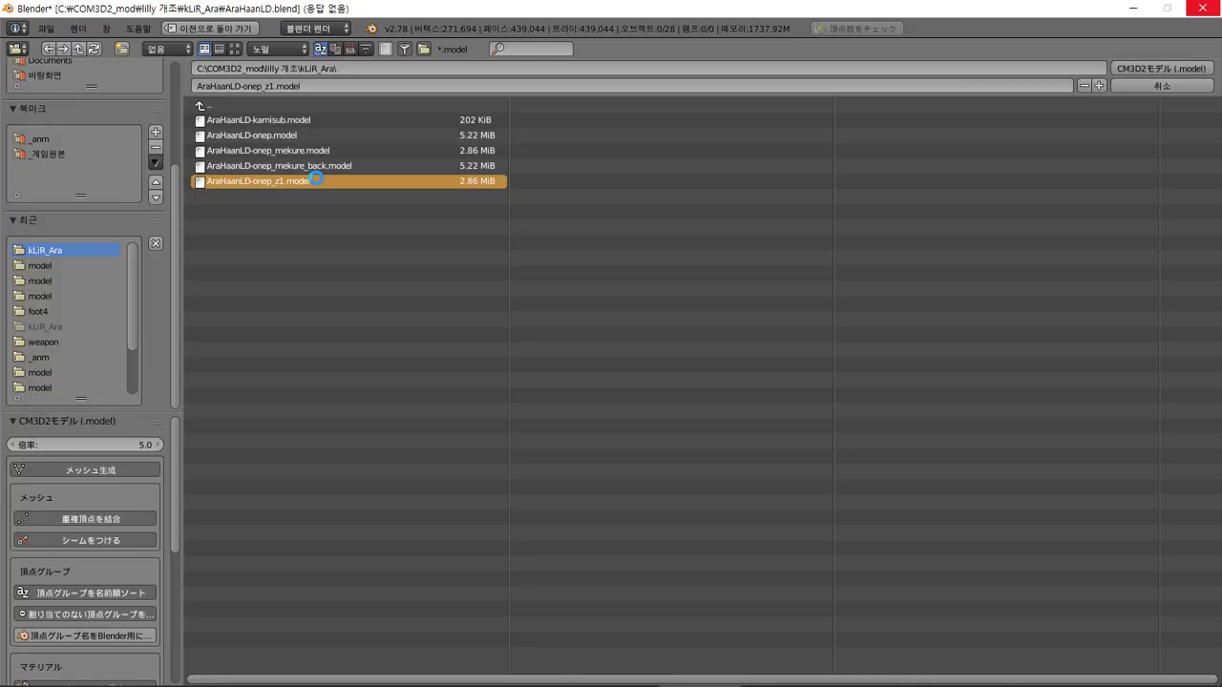
key(alt+Tab)
key(alt+Tab)
key(alt+Tab)
key(alt+Tab)
key(alt+Tab)
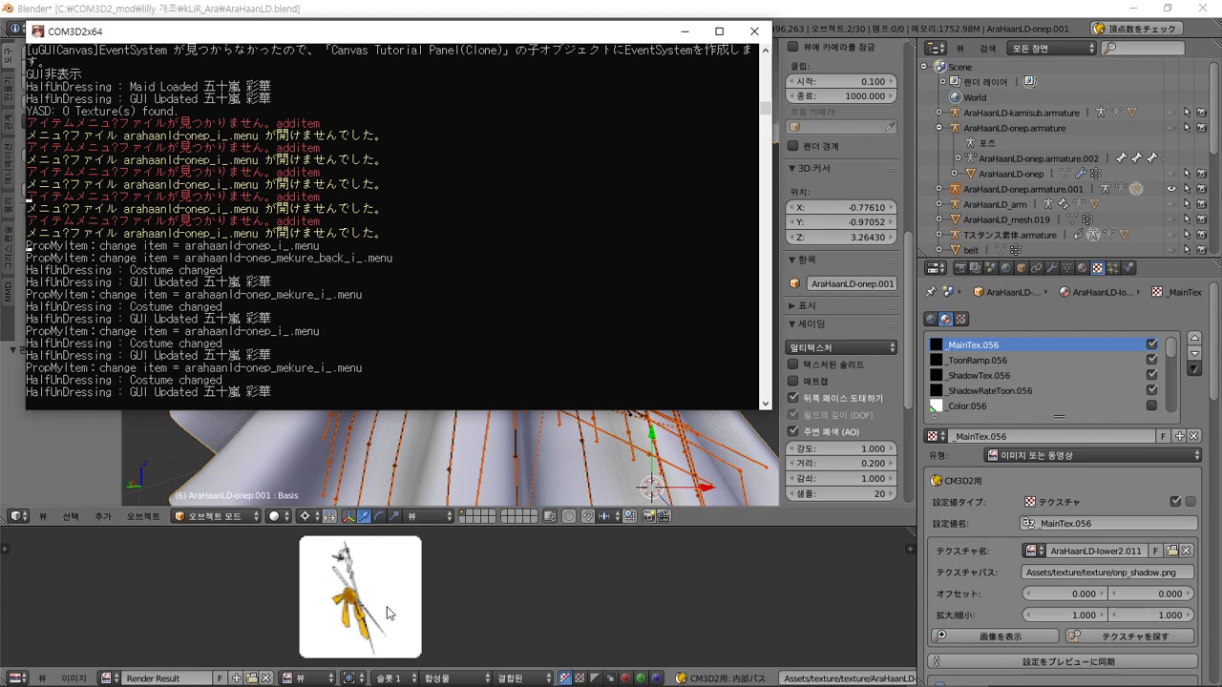
mouse_move(221, 682)
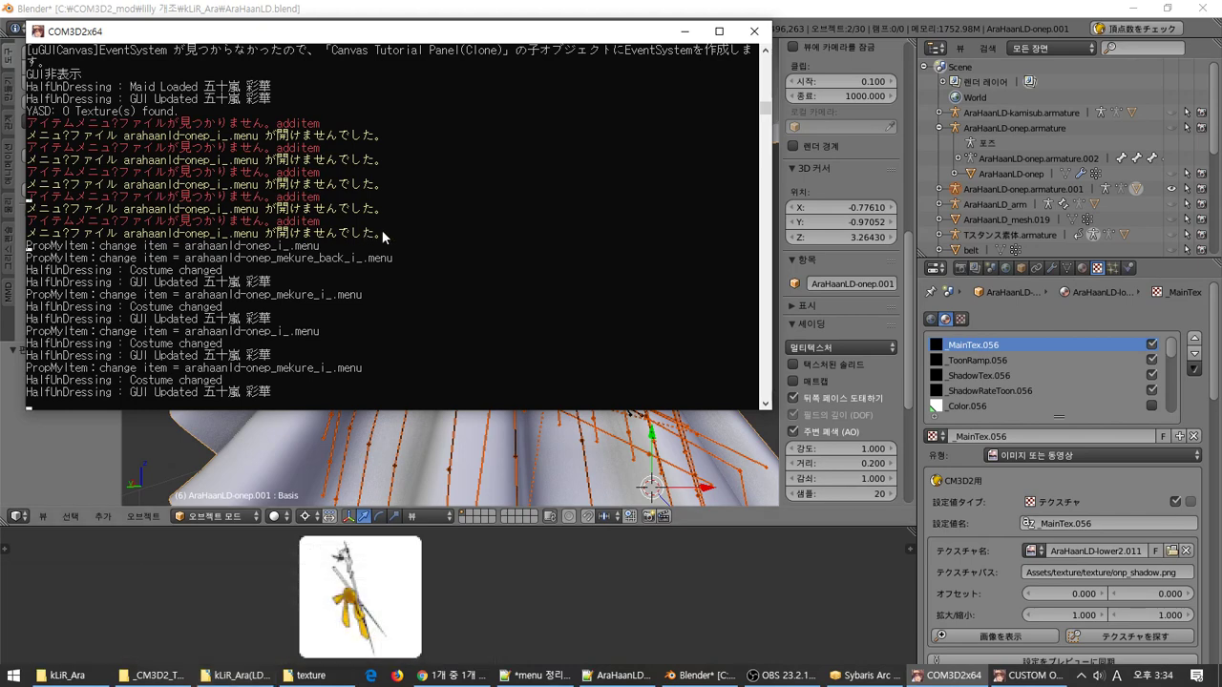
drag(381, 232, 28, 225)
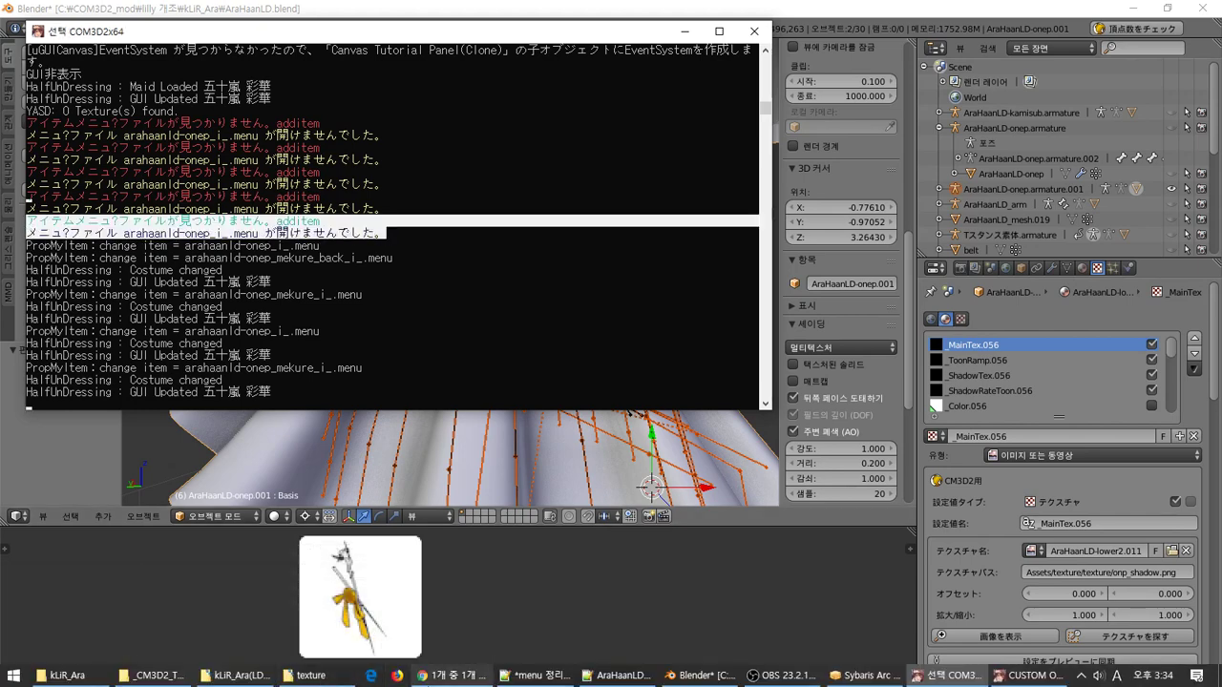
- In Chrome's Google Translate, replace the old text with the copied console error and translate it from Japanese to Korean
click(452, 678)
click(938, 12)
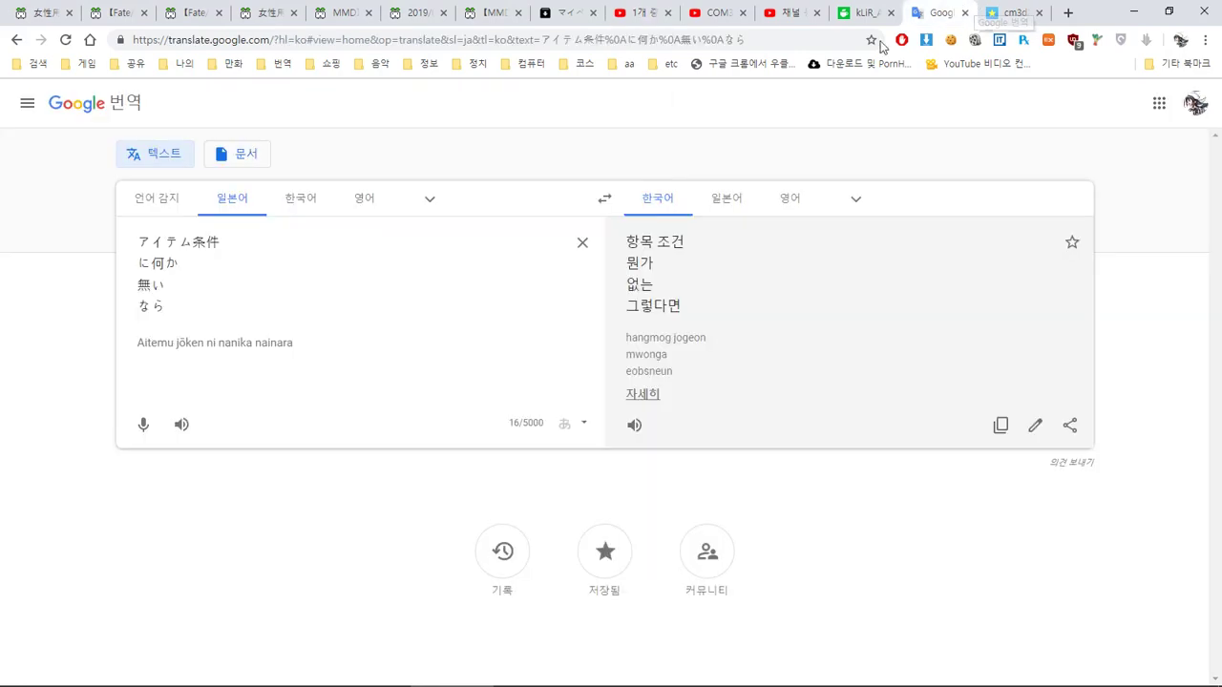
key(ctrl+a)
key(BackSpace)
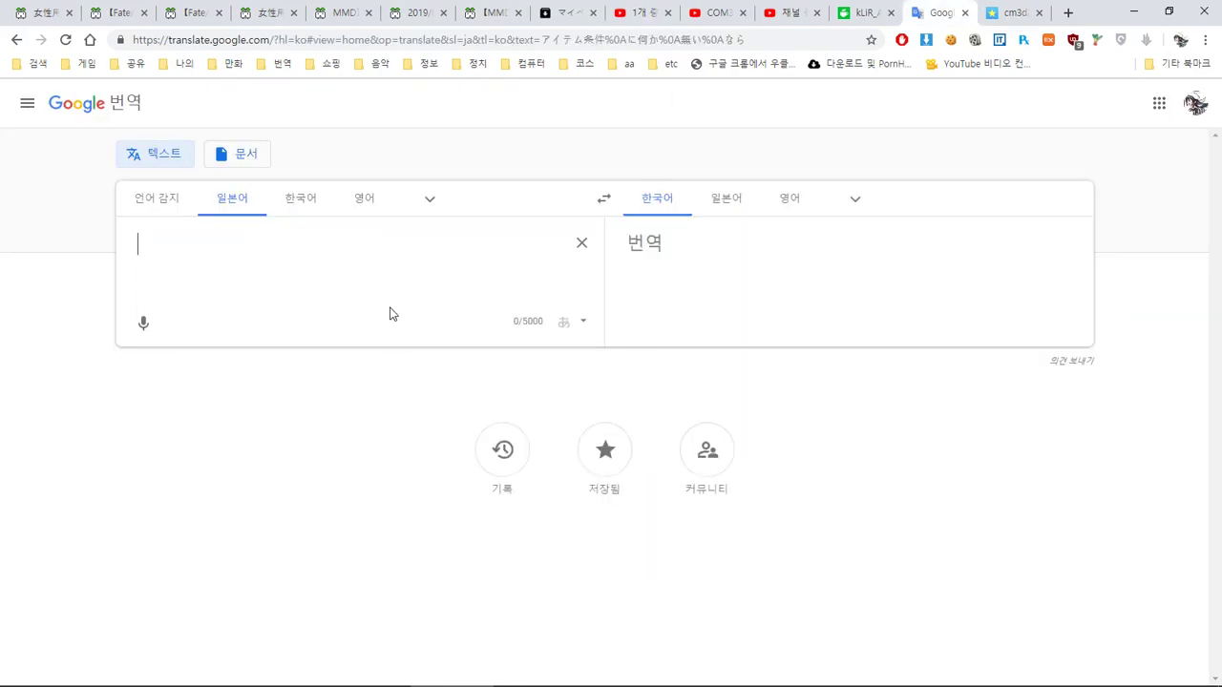
key(alt+Tab)
right_click(272, 280)
click(793, 262)
click(483, 264)
text(アイテムメニュ?ファイルが見つかりません。additem メニュ?ファイル arahaanld-onep_i_.menu が開けませんでした。)
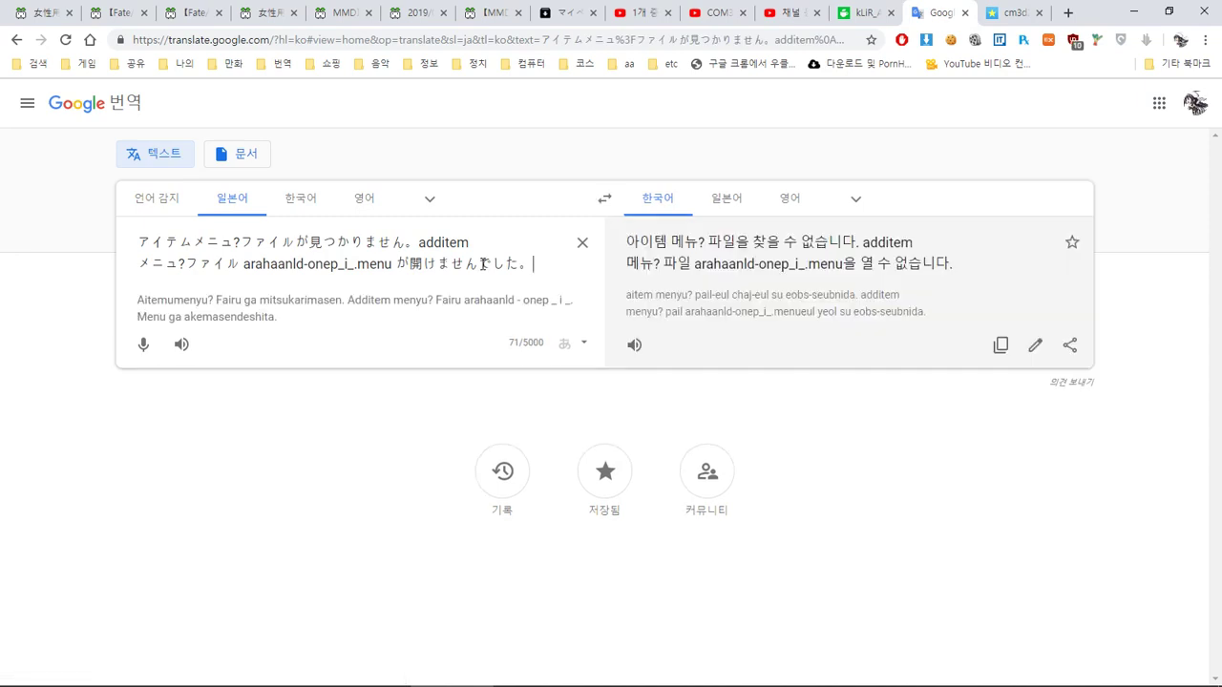
- Bring up the kLiR_Ara folder in File Explorer and place its window beside the translation to compare the menu file names
mouse_move(699, 684)
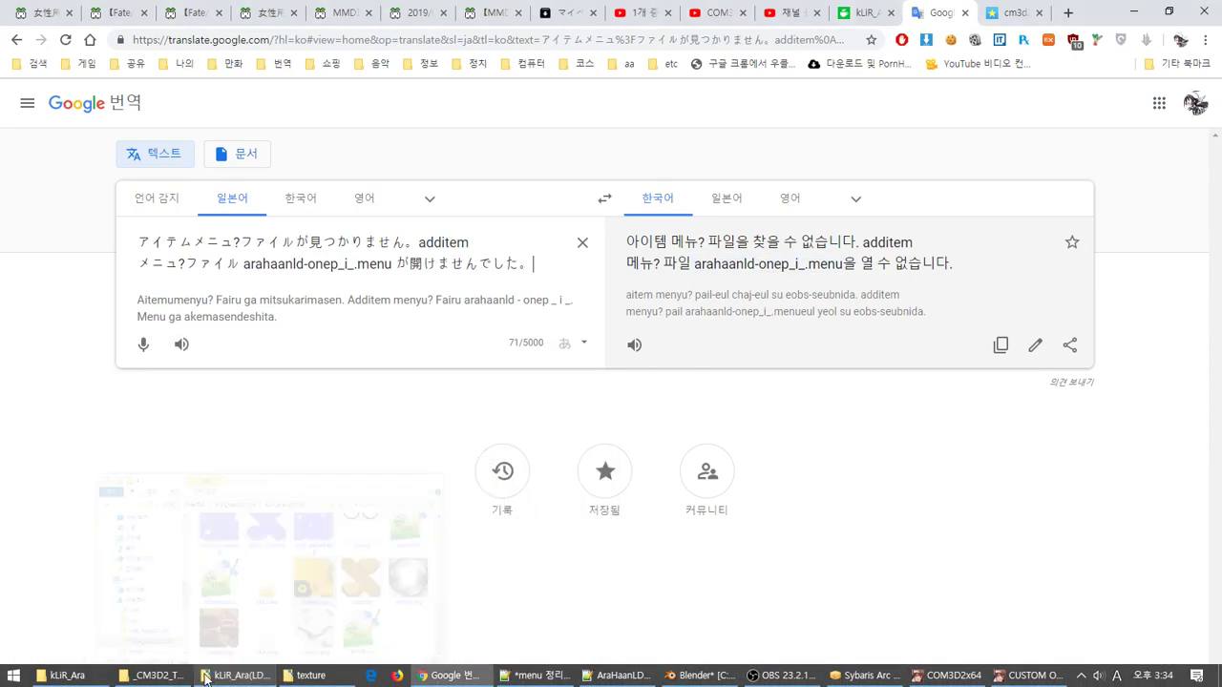
click(72, 678)
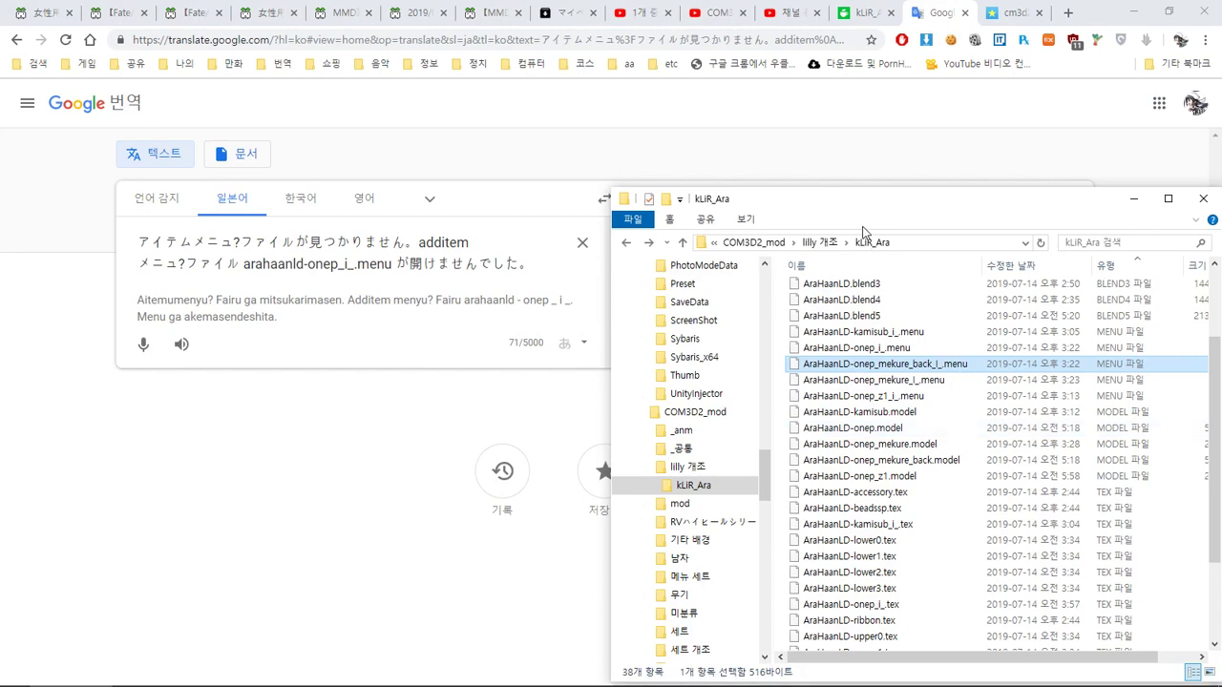
drag(852, 202, 793, 287)
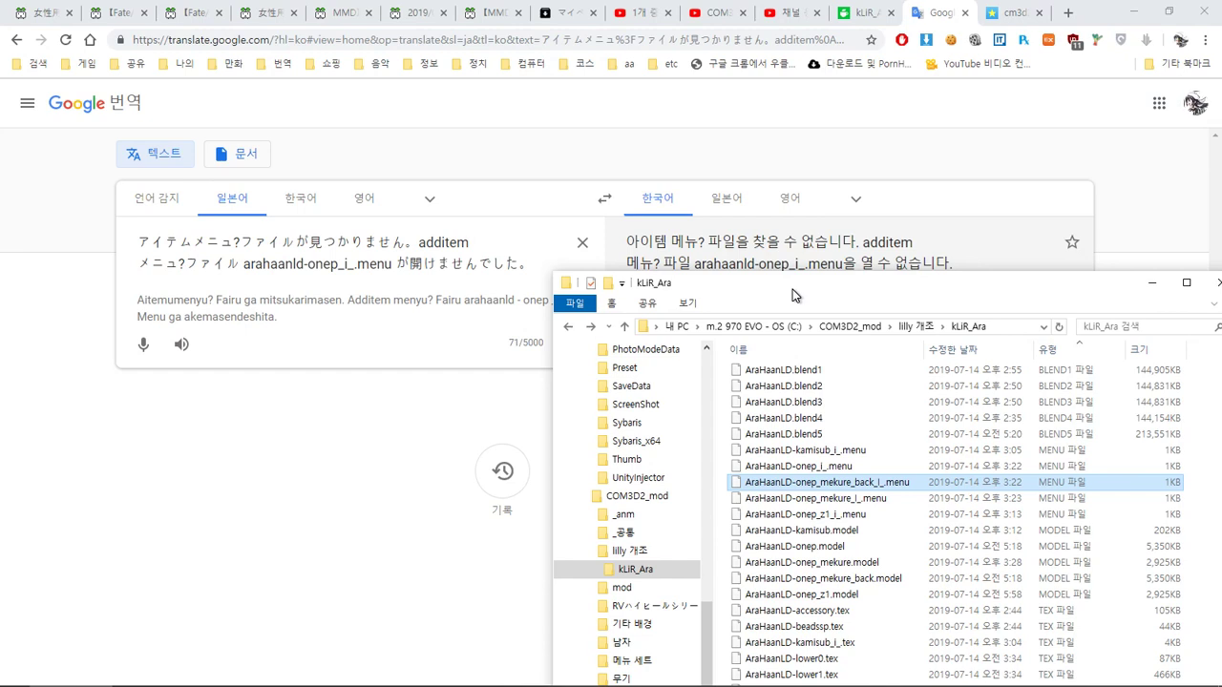
drag(793, 290, 844, 234)
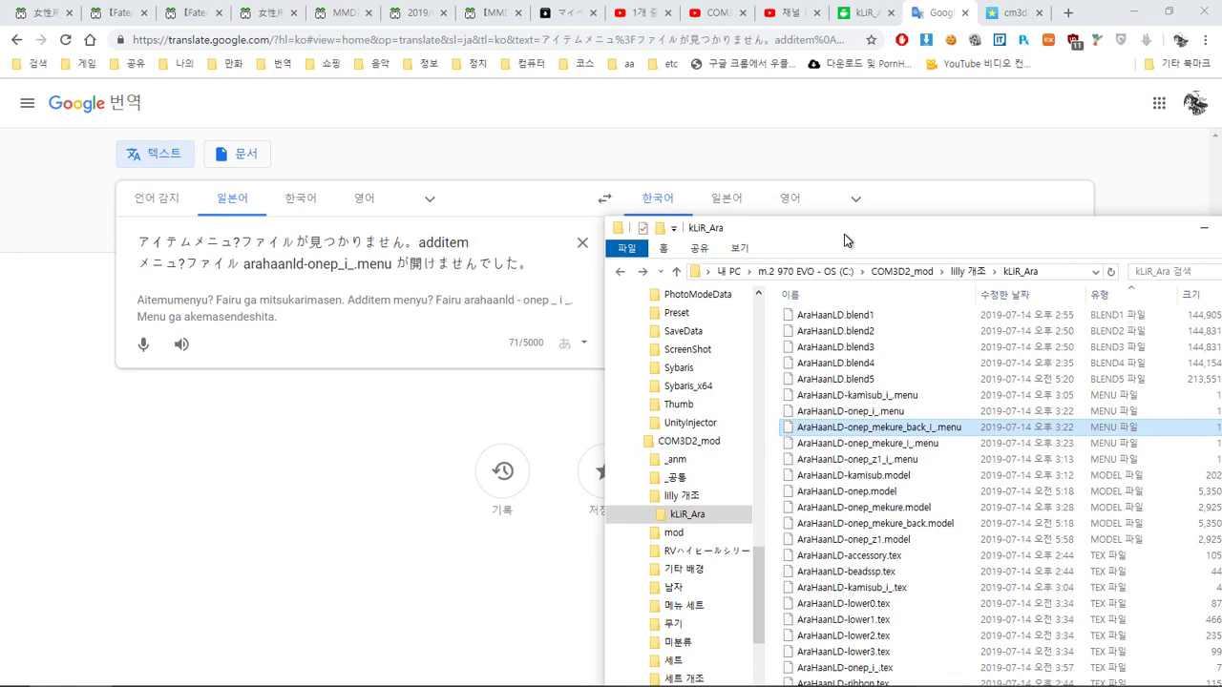
drag(844, 234, 843, 209)
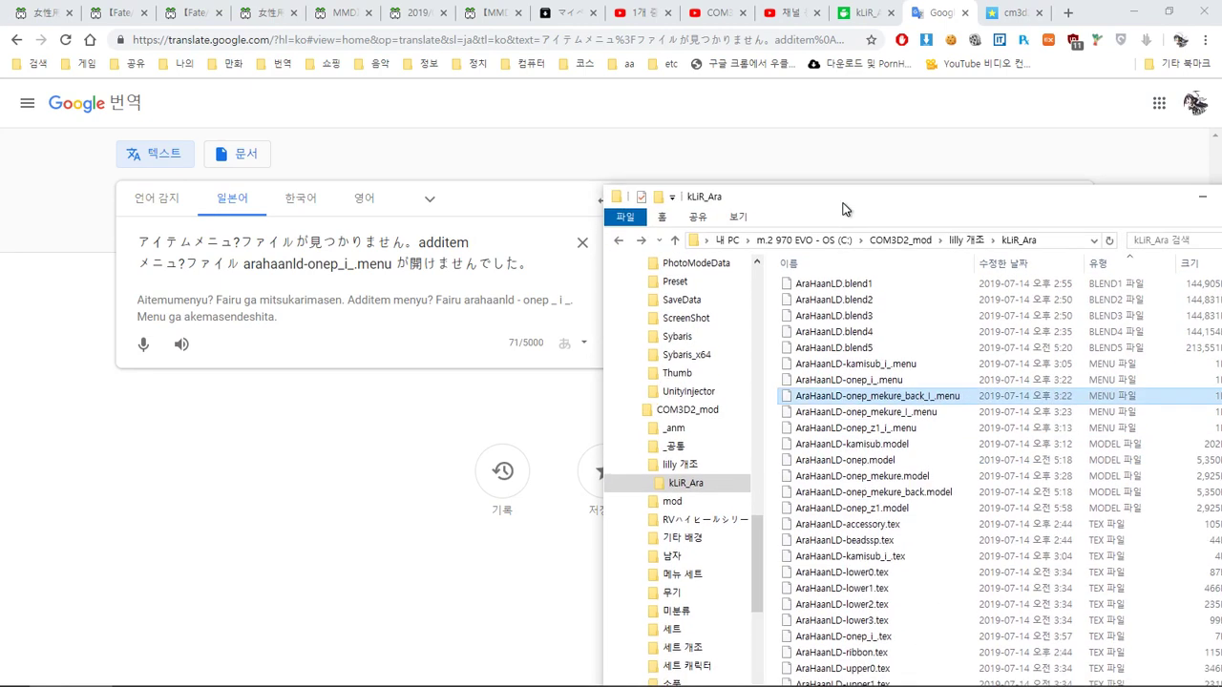
- Switch to Sybaris Arc Editor and examine the dress235 onep menus, including the base, mekure and mekure_back entries
key(alt+Tab)
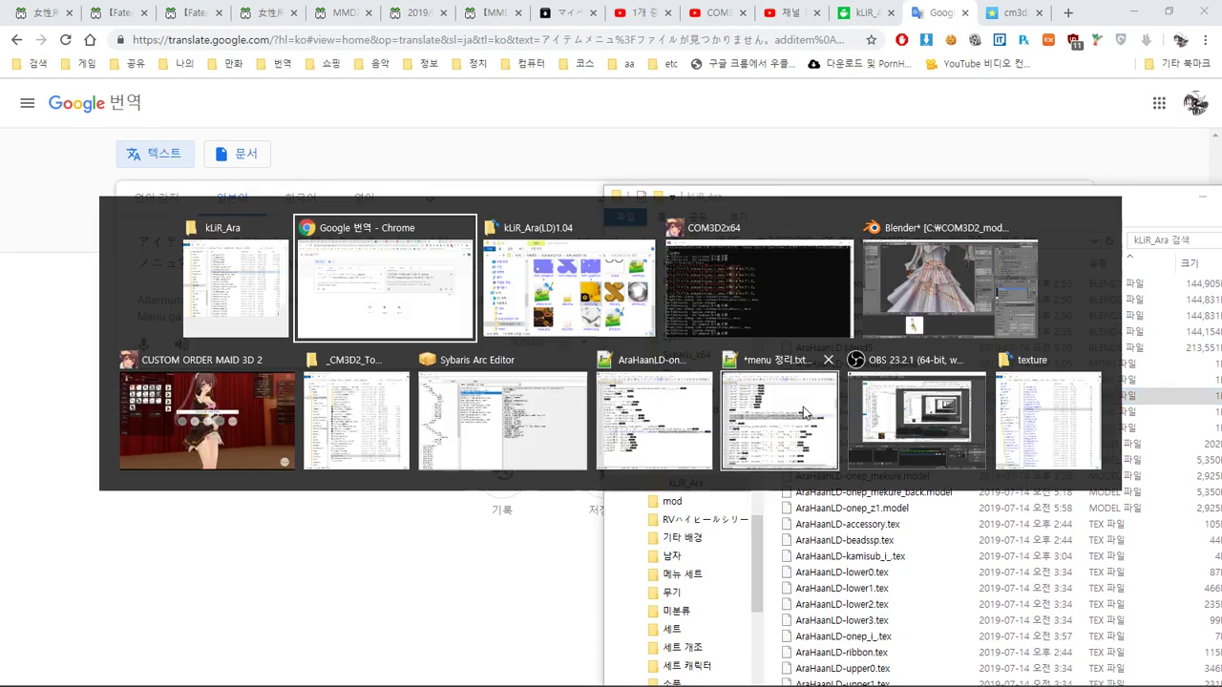
click(467, 444)
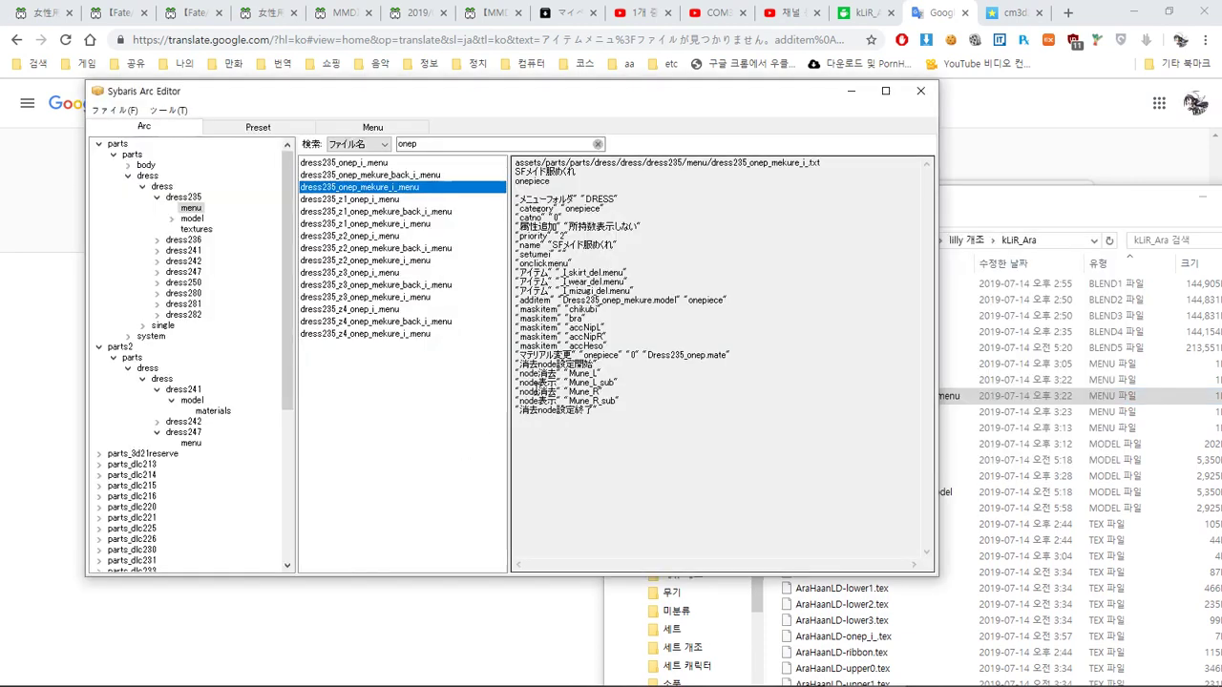
click(360, 164)
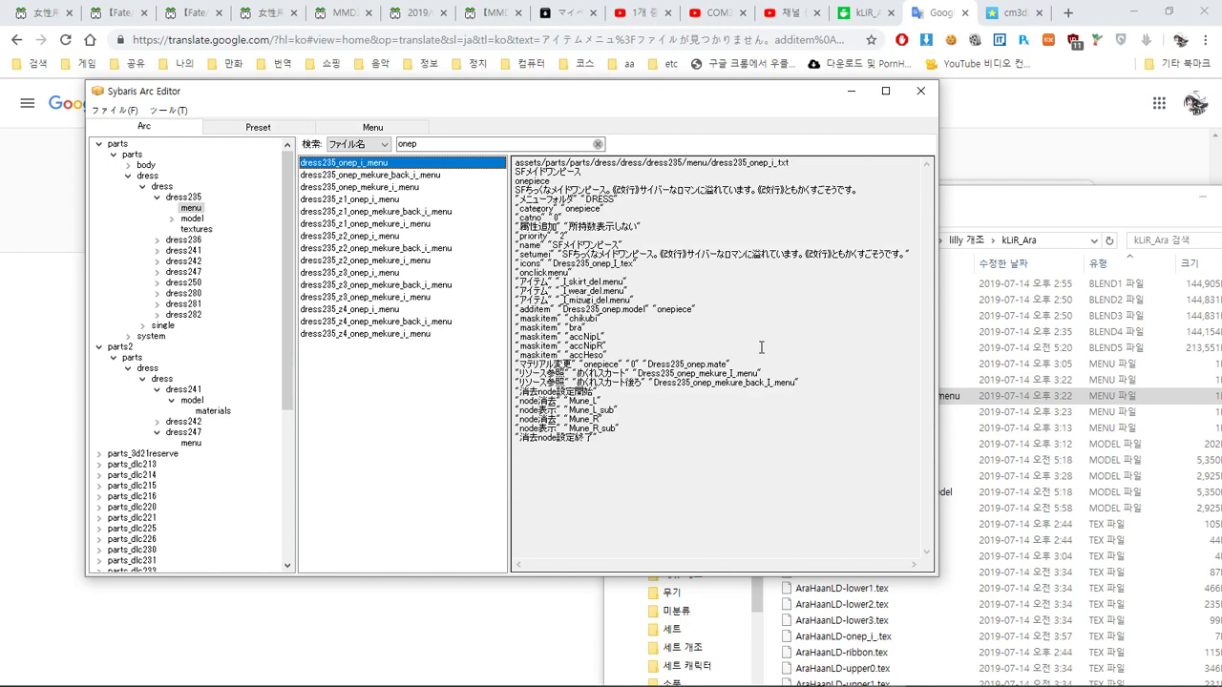
click(417, 176)
click(403, 188)
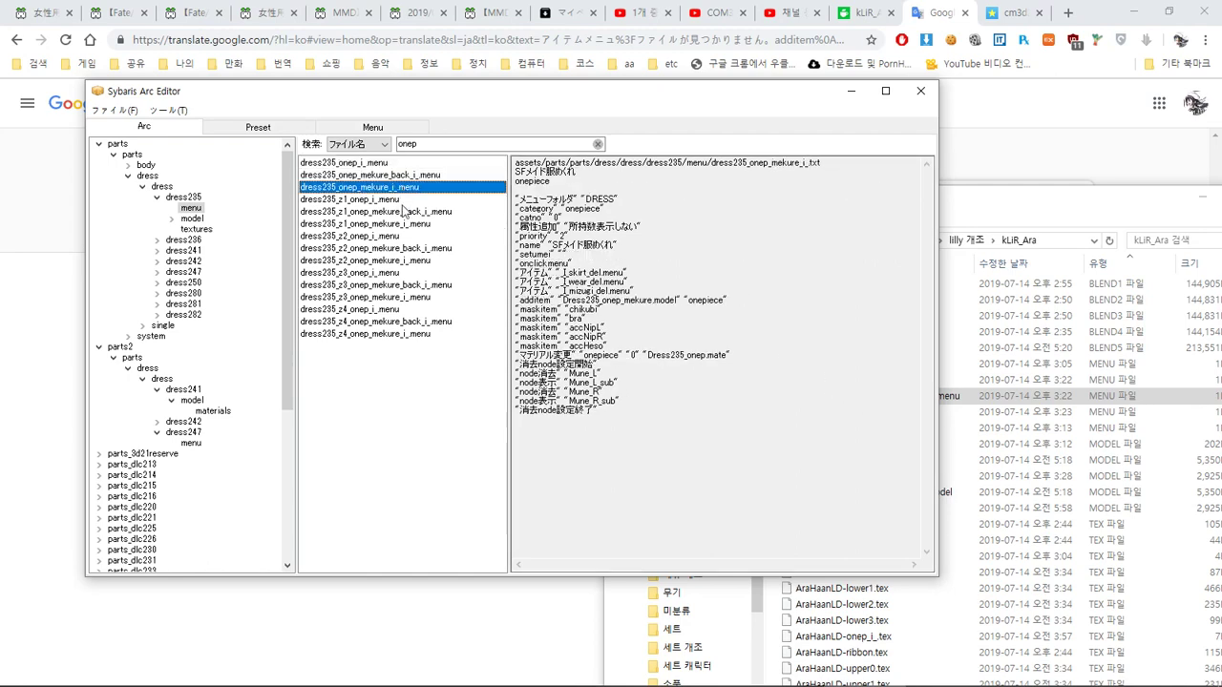
click(405, 202)
click(406, 221)
click(407, 235)
click(413, 273)
click(421, 313)
click(429, 359)
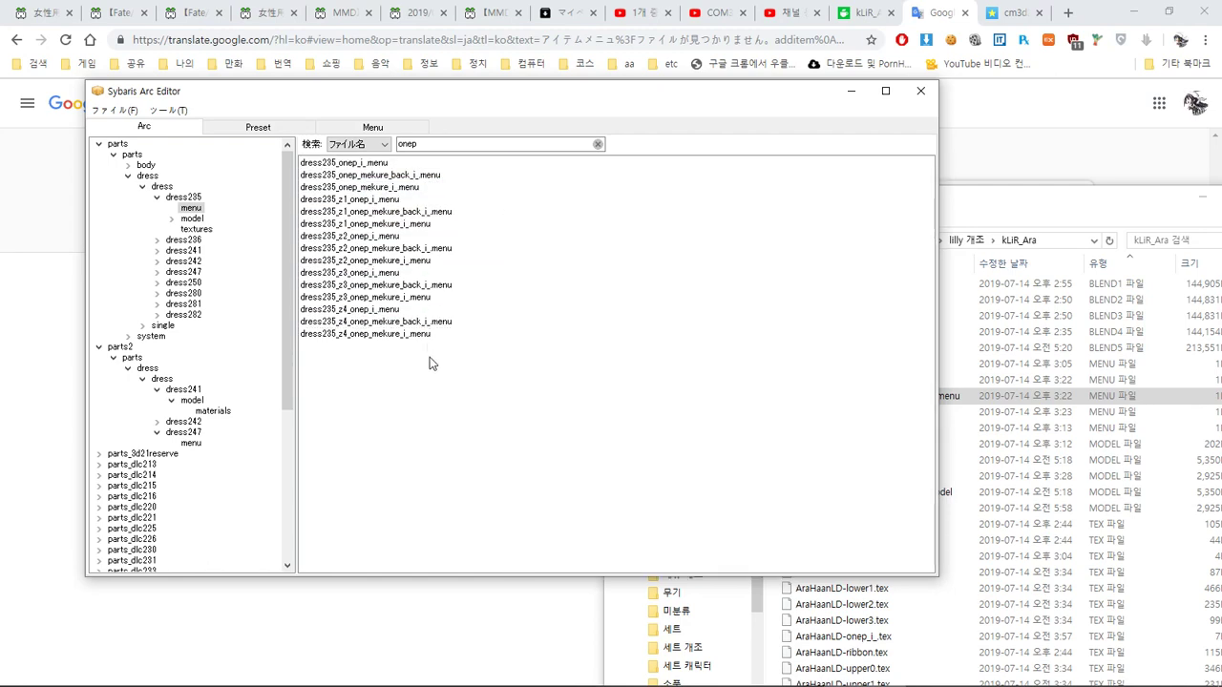
- Switch to the CUSTOM ORDER MAID 3D 2 game and inspect the character's shifted skirt from another camera angle
key(alt+Tab)
key(alt+Tab)
click(409, 414)
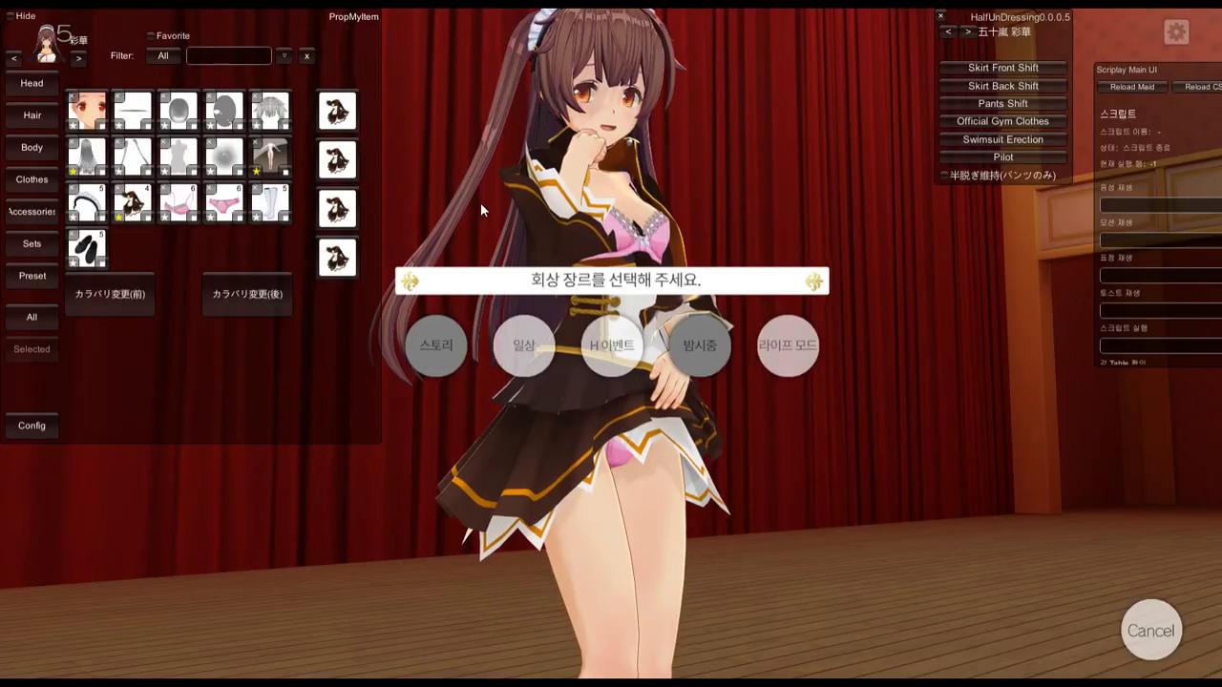
right_drag(481, 202, 480, 203)
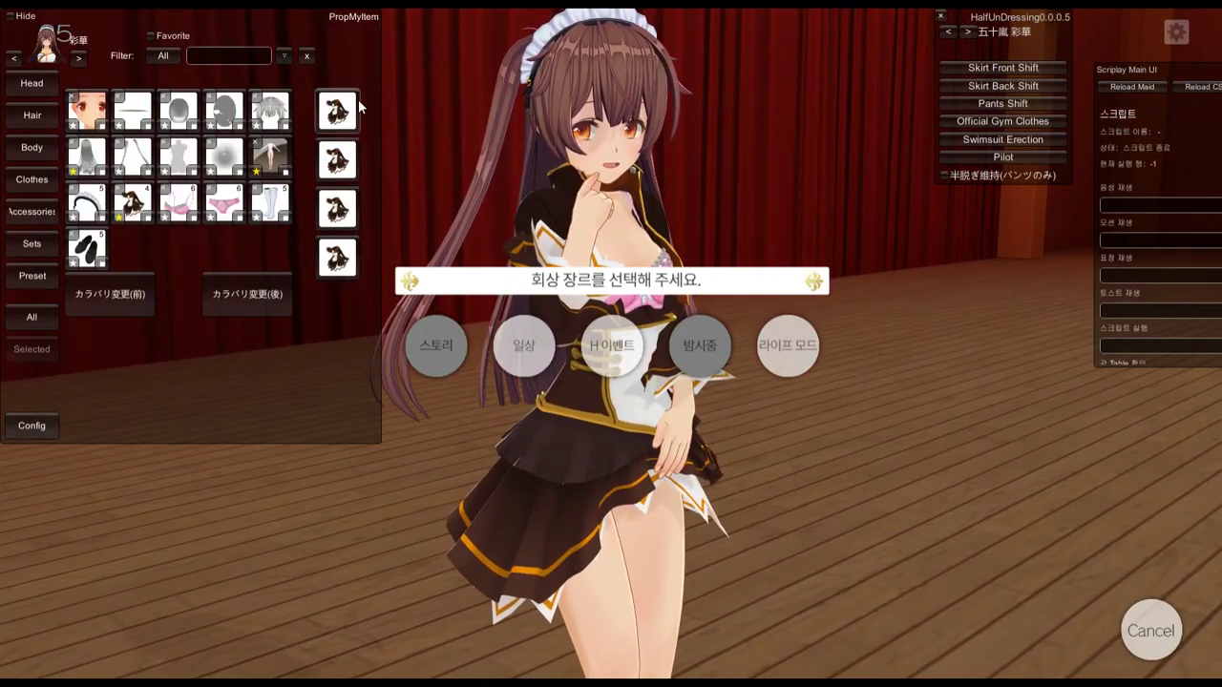
- Switch to Blender and, in Edit Mode on the AraHaanLD-onep.001 dress, box-select the vertices at the middle of the skirt's back hem
key(alt+Tab)
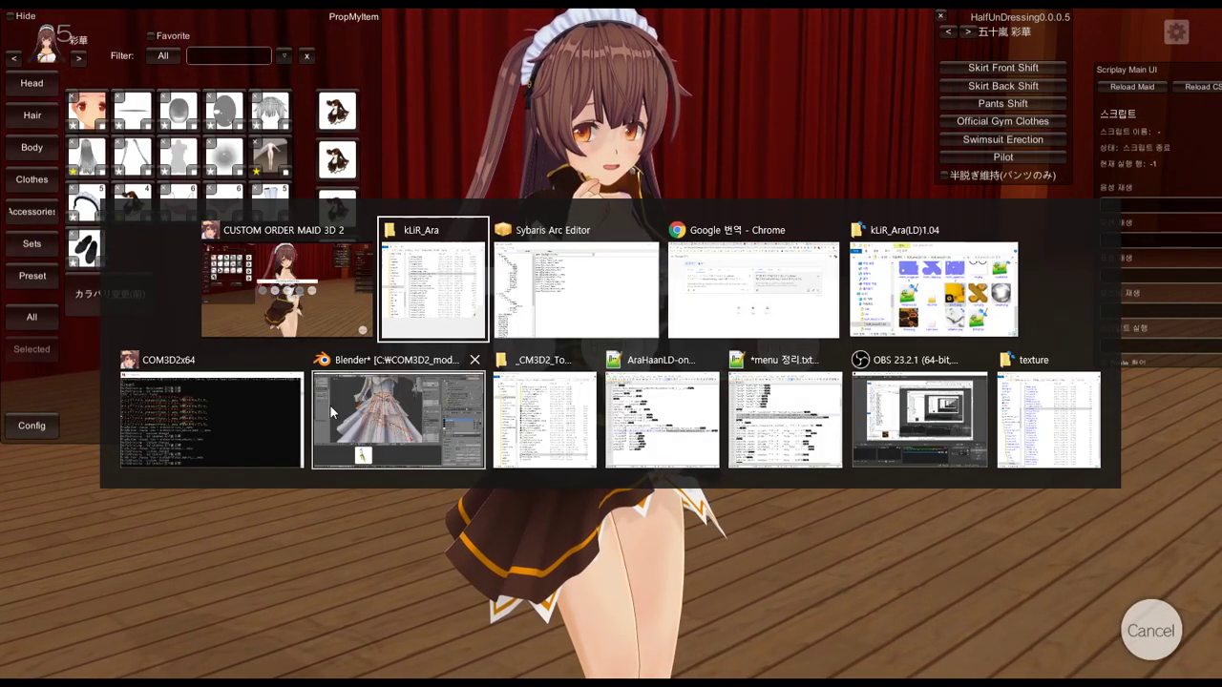
click(330, 405)
middle_drag(422, 409, 419, 402)
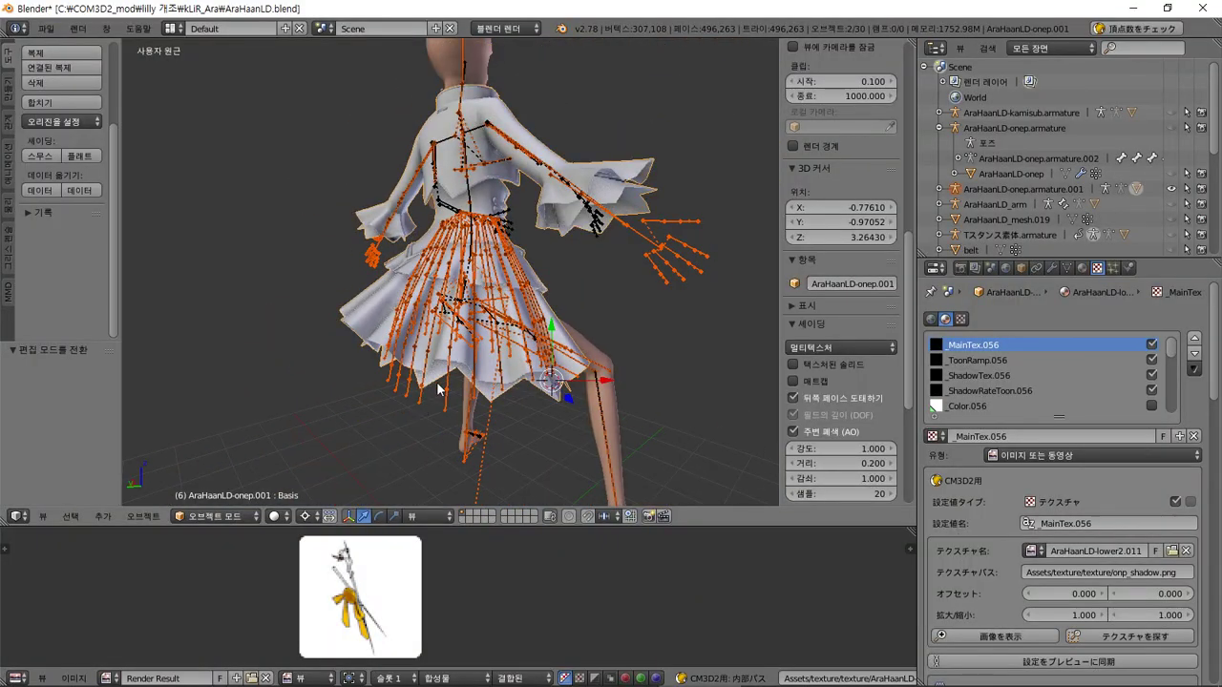
key(KP_3)
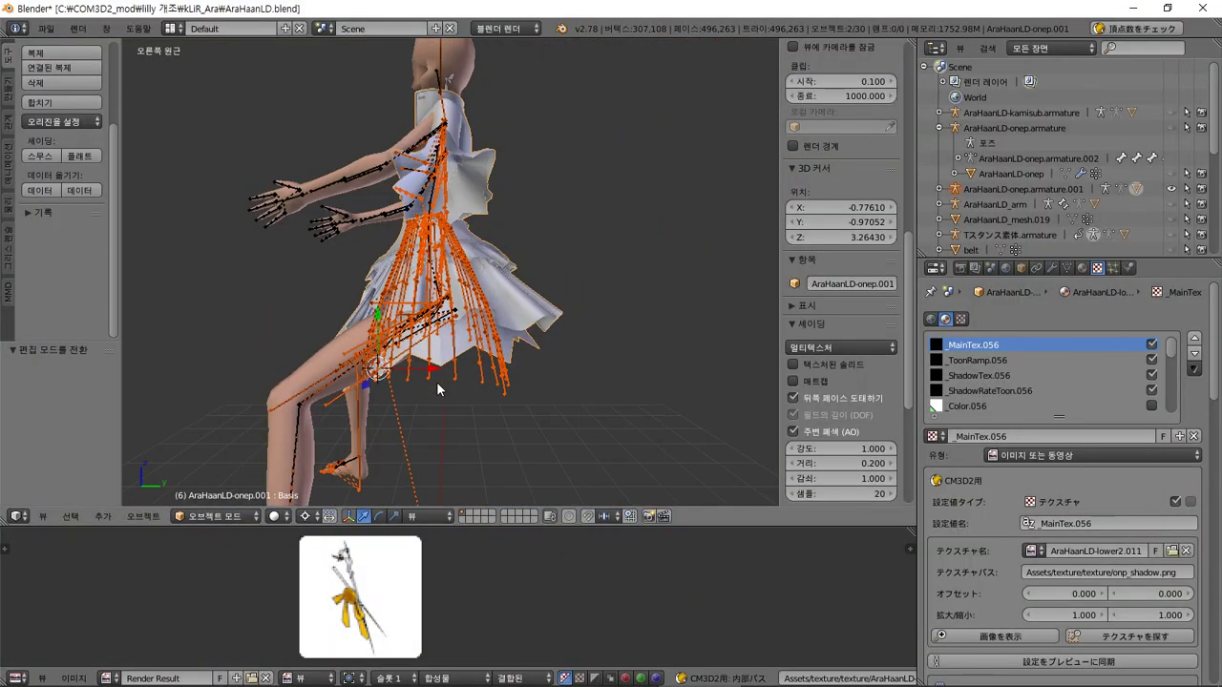
key(Tab)
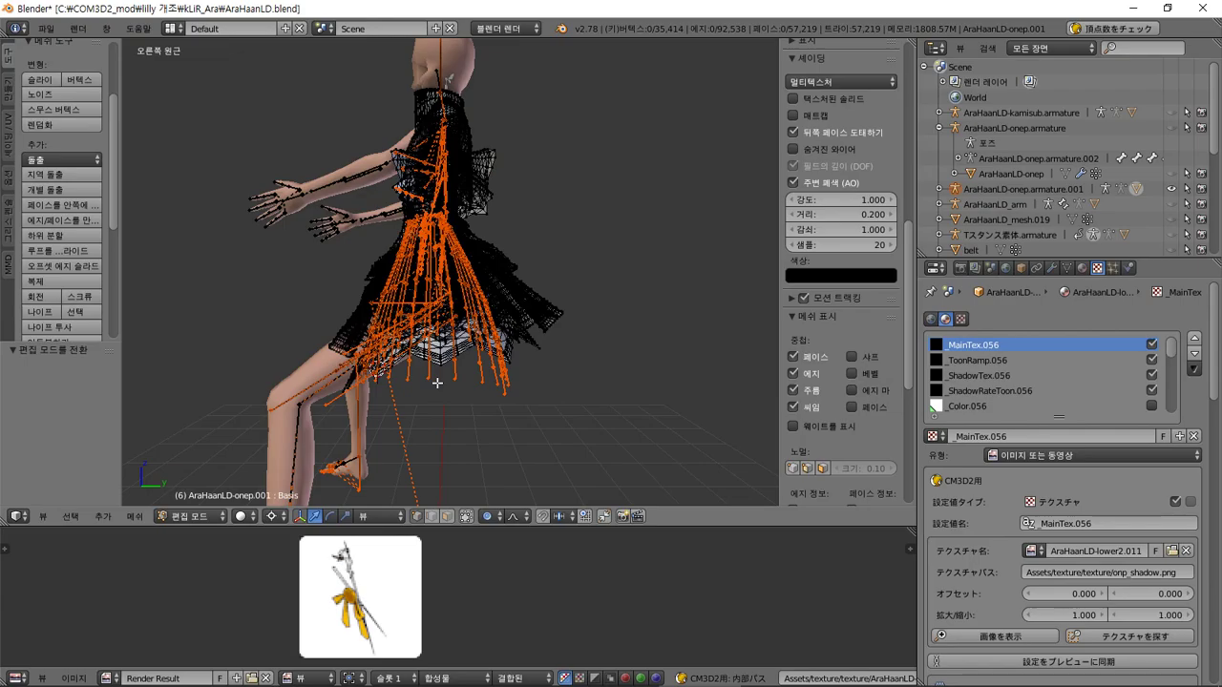
middle_drag(437, 383, 315, 399)
scroll(489, 407, up, 3)
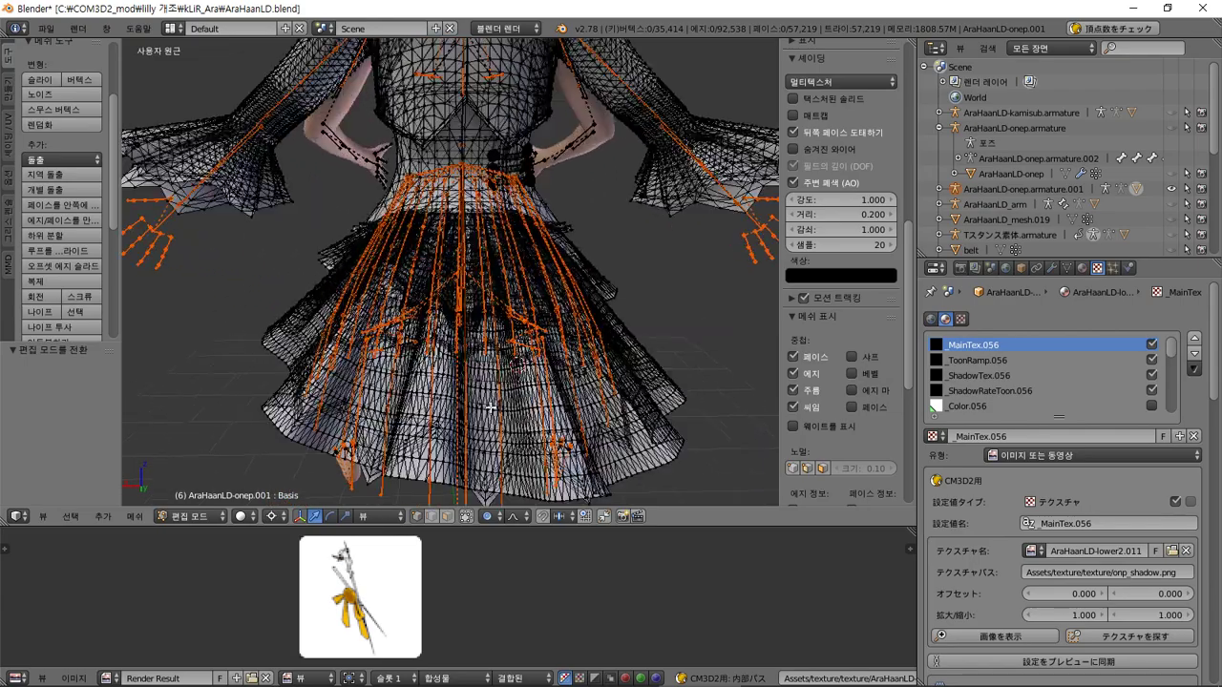
middle_drag(490, 407, 501, 451)
key(b)
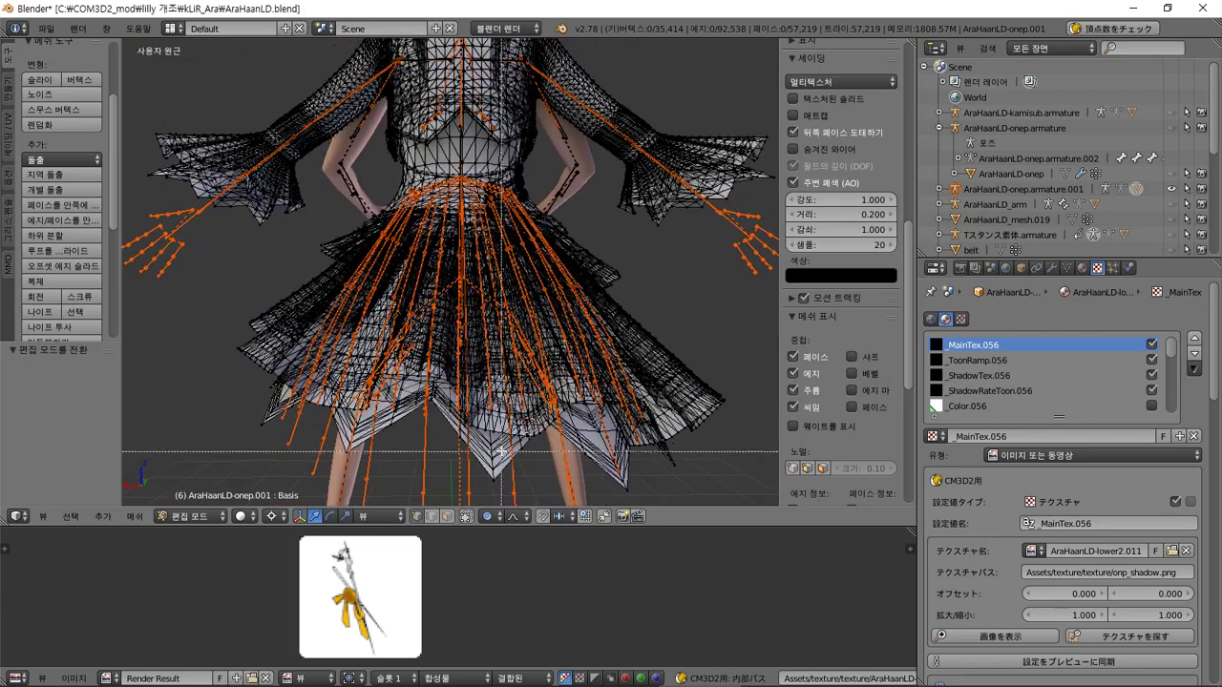
drag(504, 440, 481, 502)
middle_drag(481, 502, 645, 450)
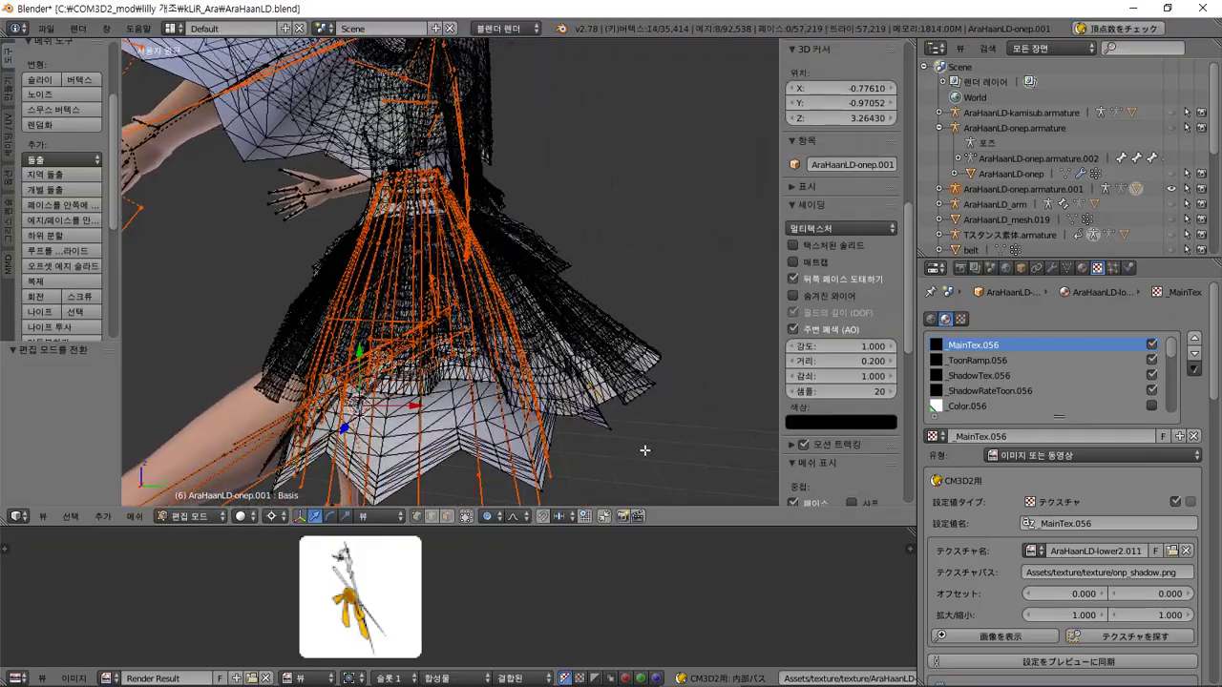
key(KP_3)
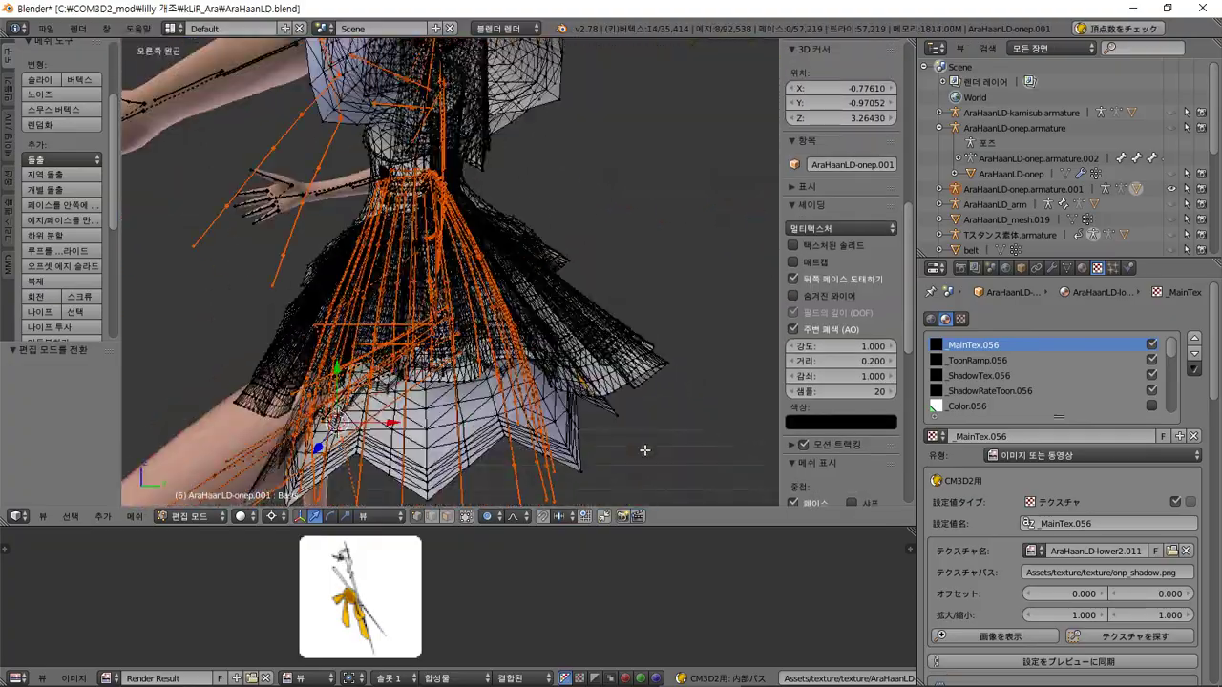
scroll(707, 239, down, 5)
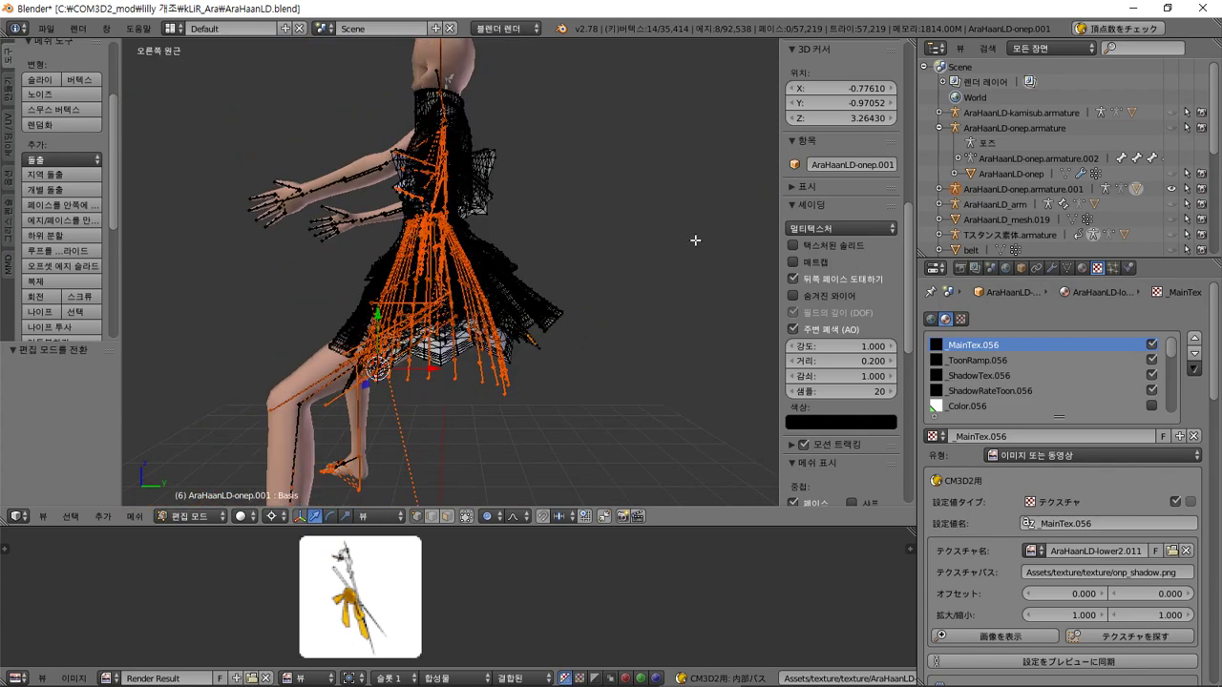
key(KP_4)
key(KP_4)
key(shift+KP_4)
key(shift+KP_4)
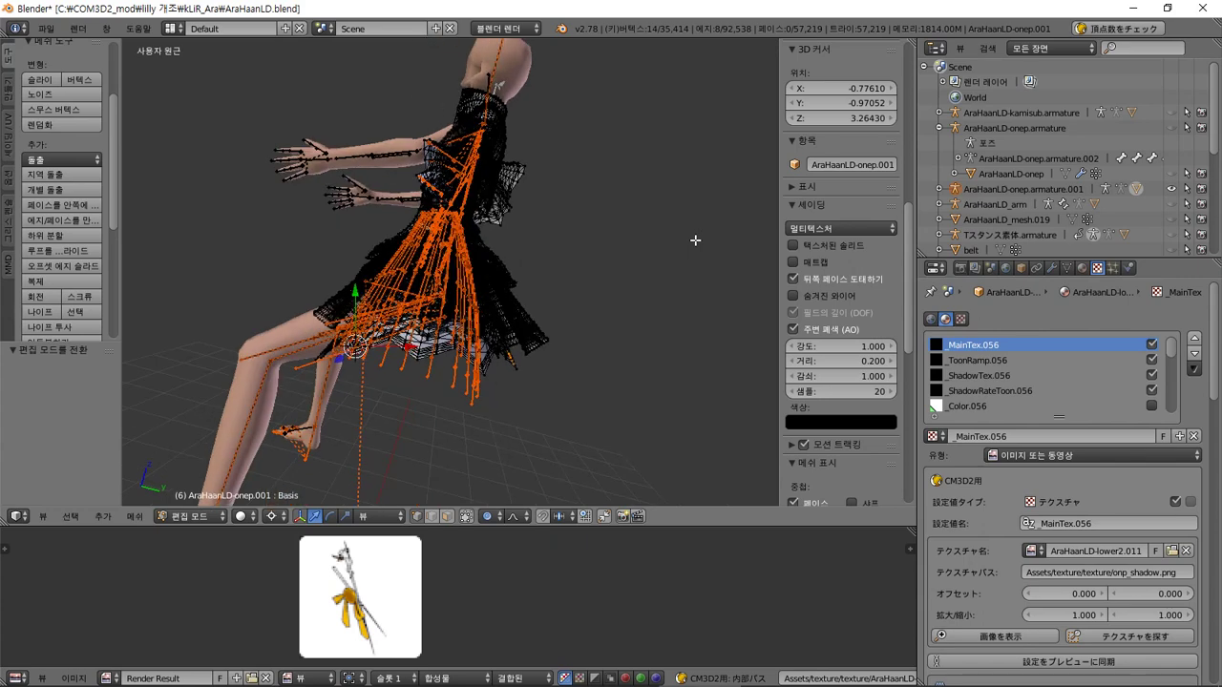
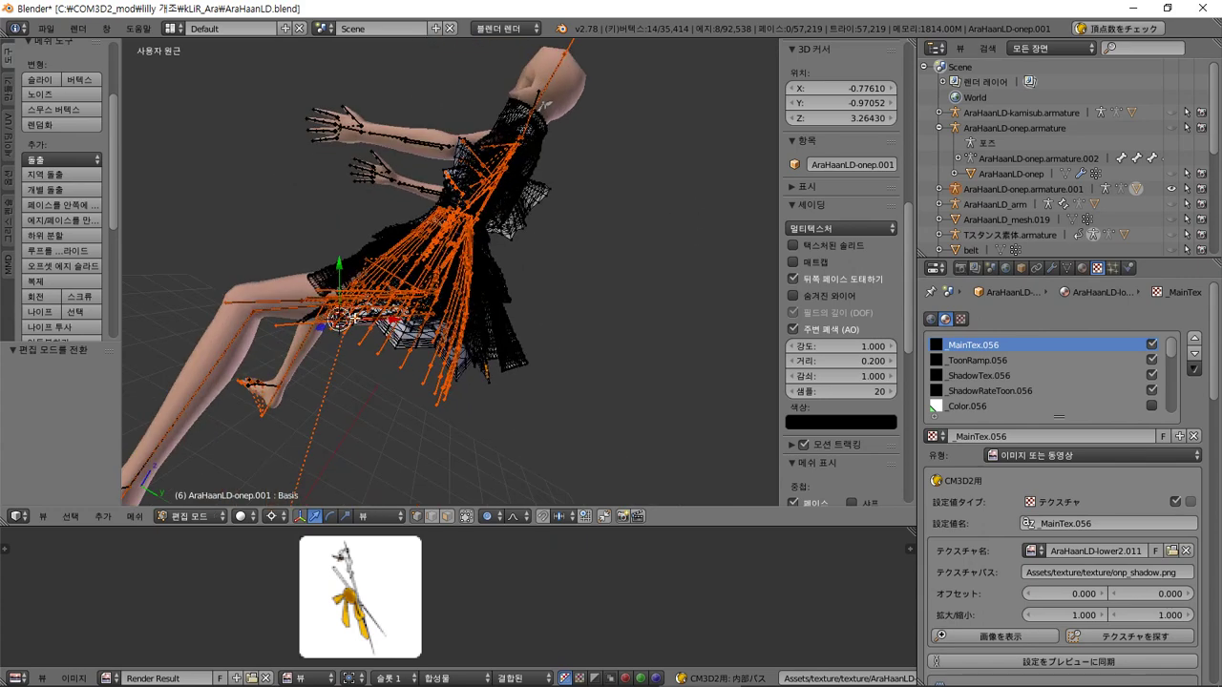
key(g)
key(y)
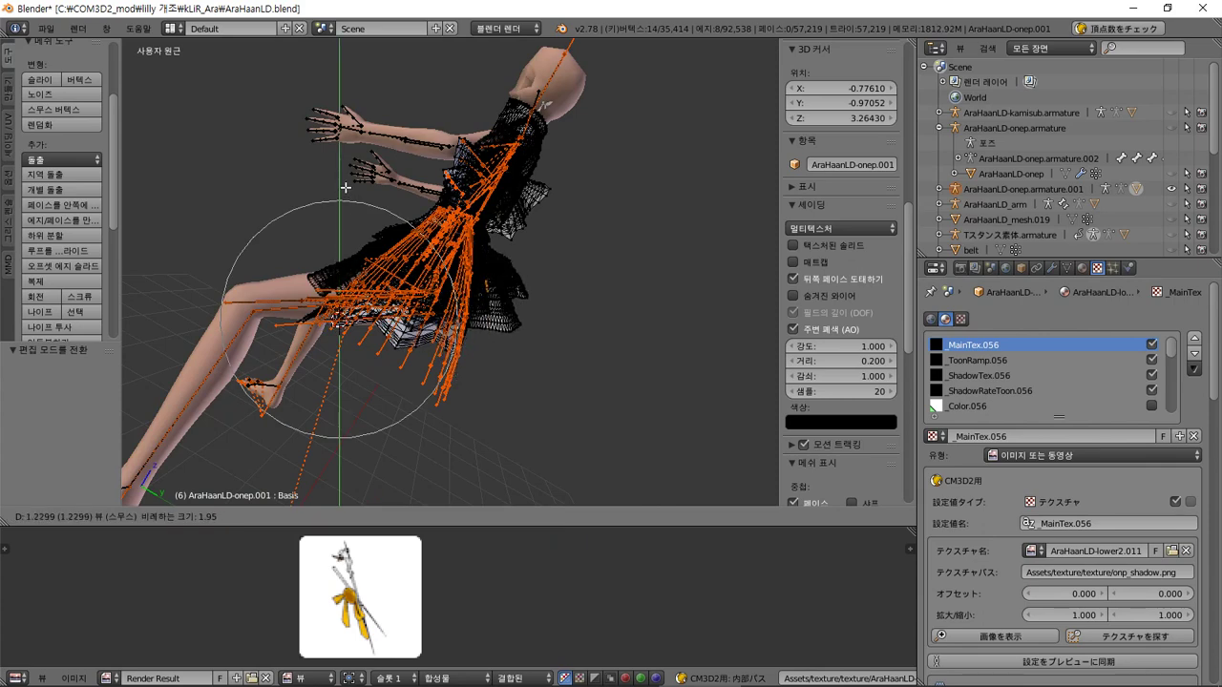
click(325, 238)
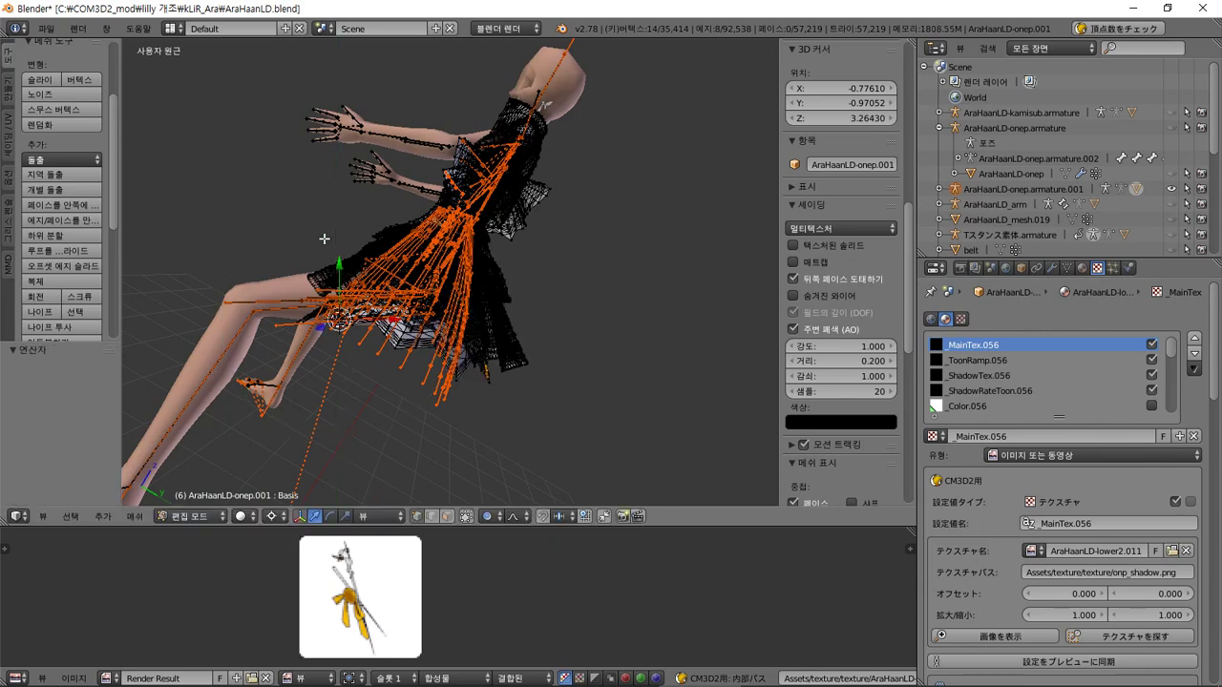
- Move the selected back hem vertices 1.077 along the view's Y axis with smooth proportional editing, and inspect the skirt in Object Mode
key(shift+KP_6)
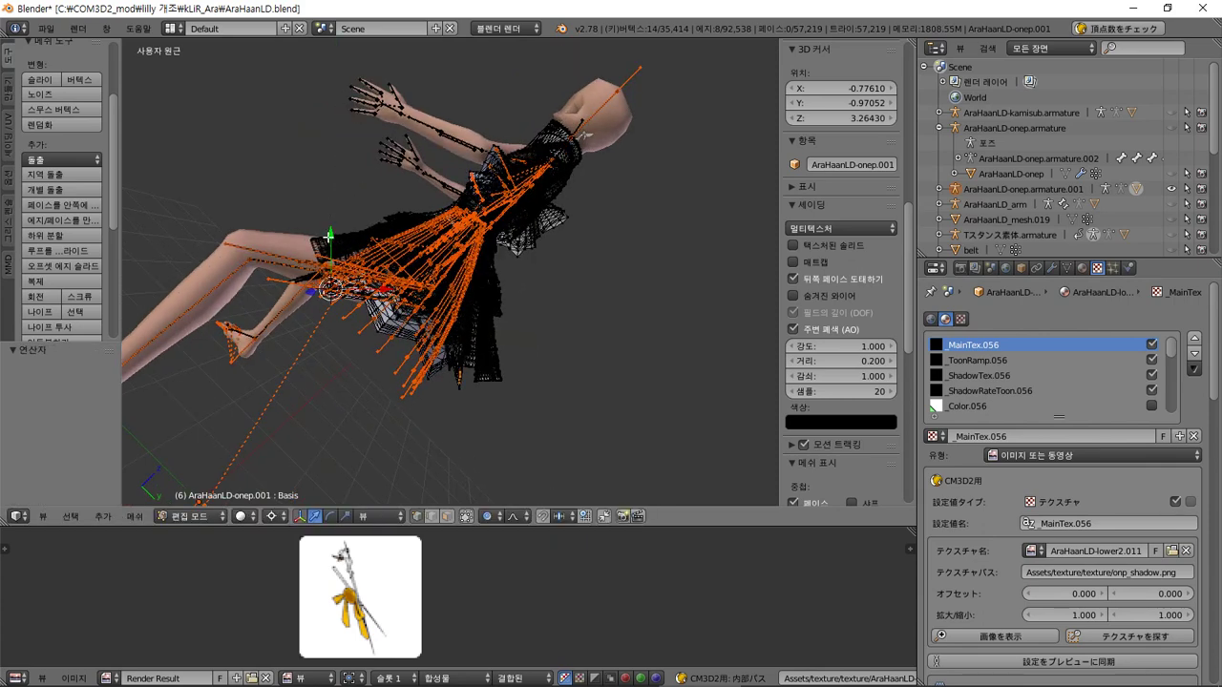
key(g)
key(y)
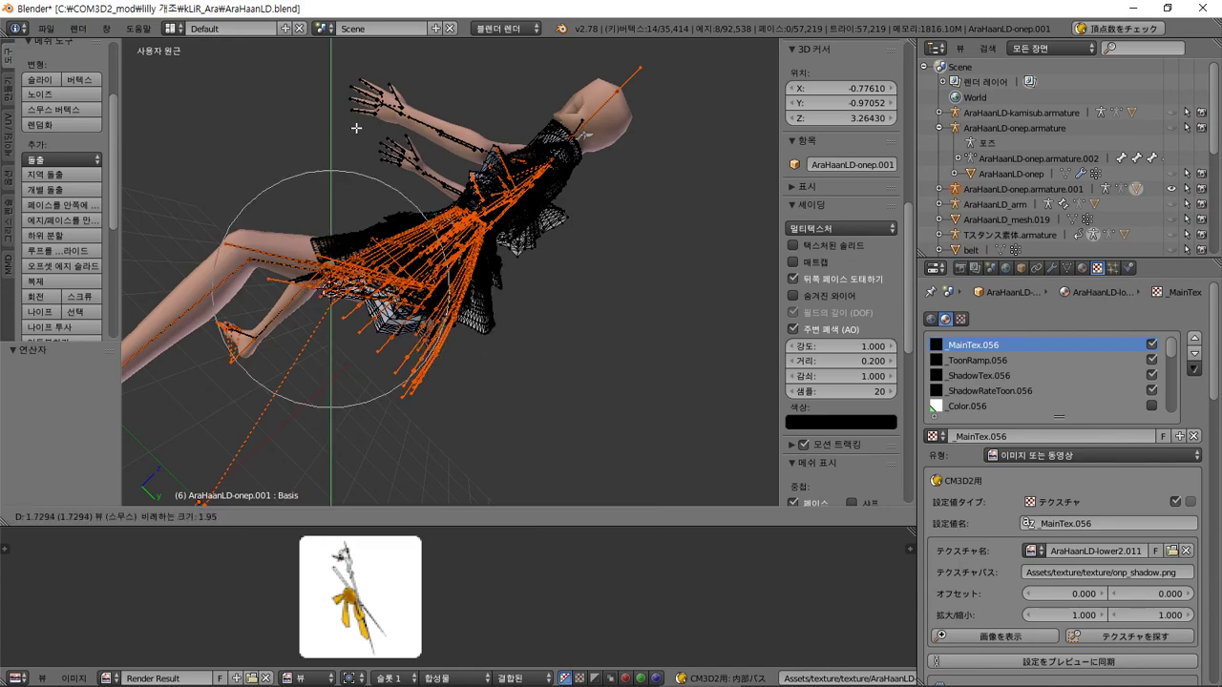
drag(351, 172, 352, 172)
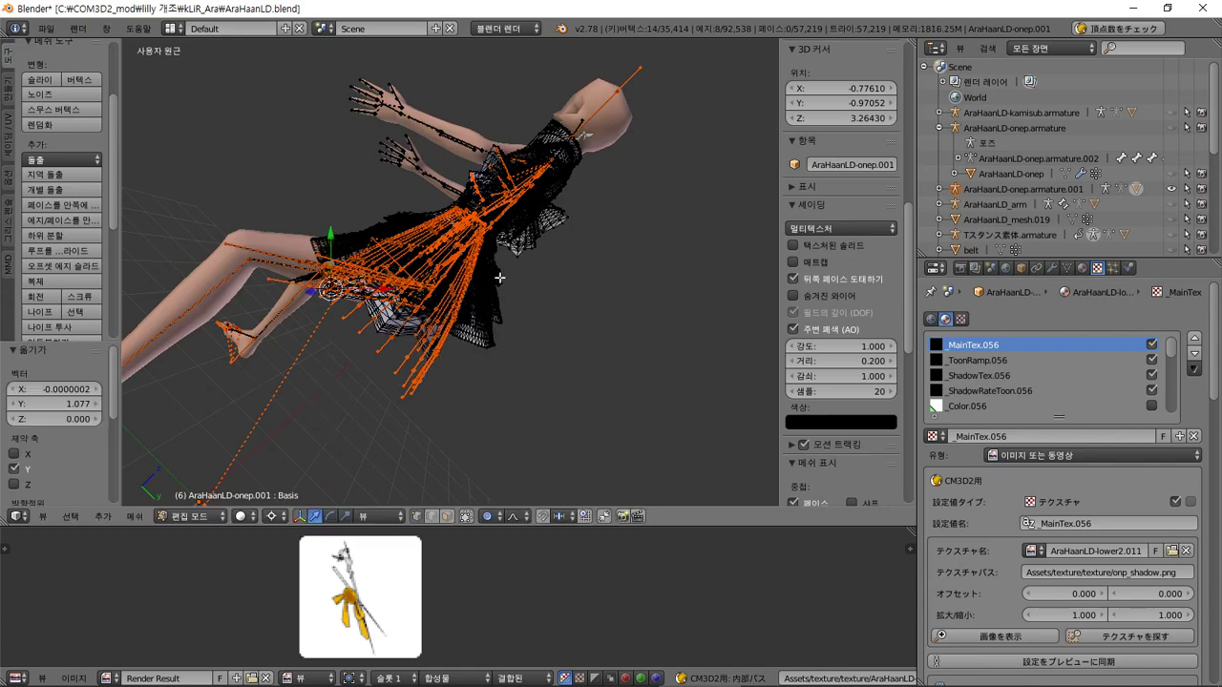
middle_drag(499, 276, 320, 204)
key(Tab)
scroll(327, 213, up, 6)
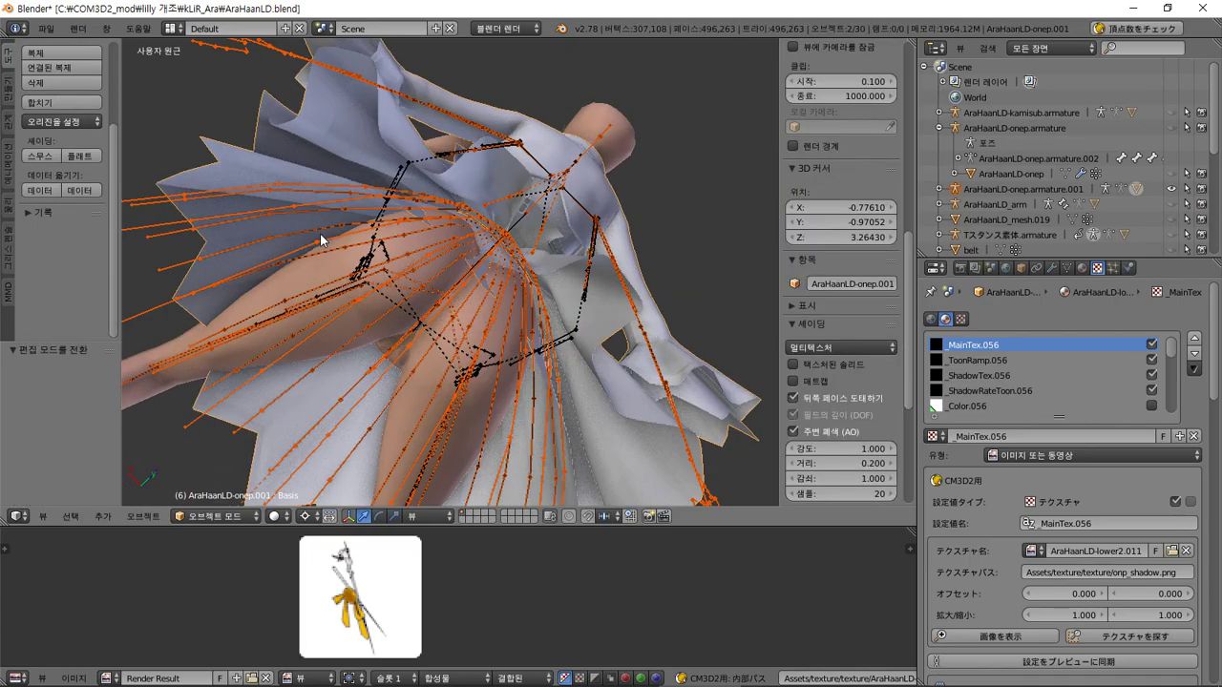
middle_drag(394, 298, 413, 356)
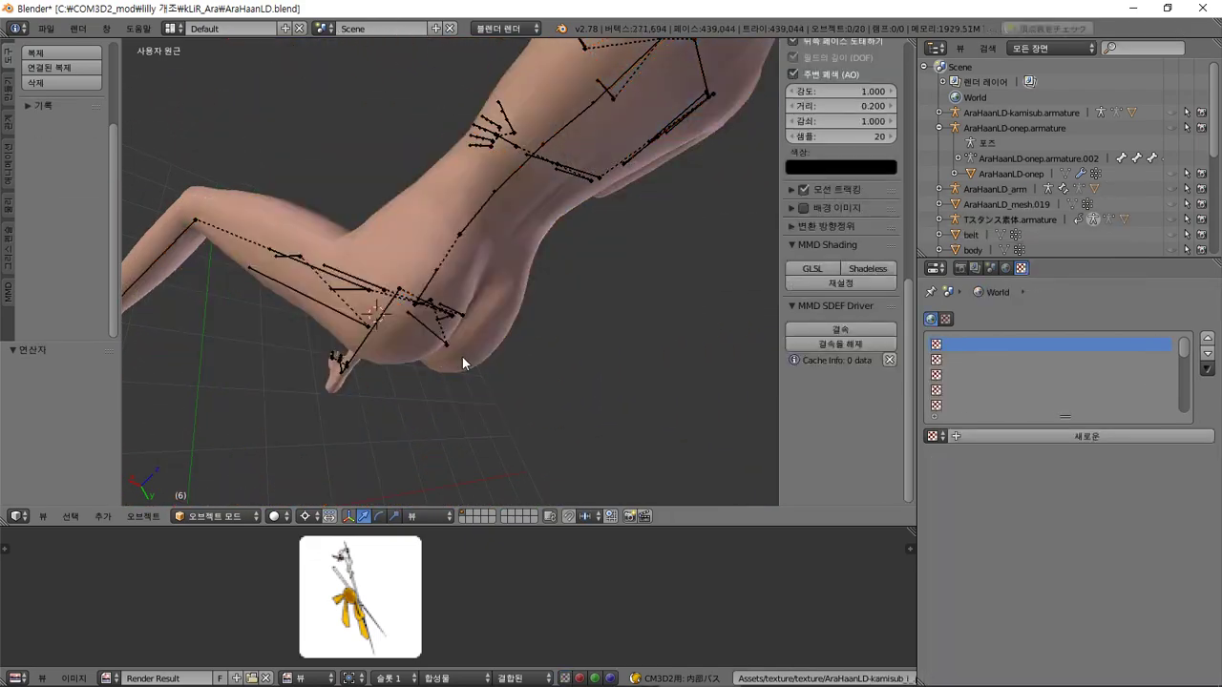
- Undo the deletion of the dress and its armature, and deselect the hem vertices in Edit Mode
key(ctrl+z)
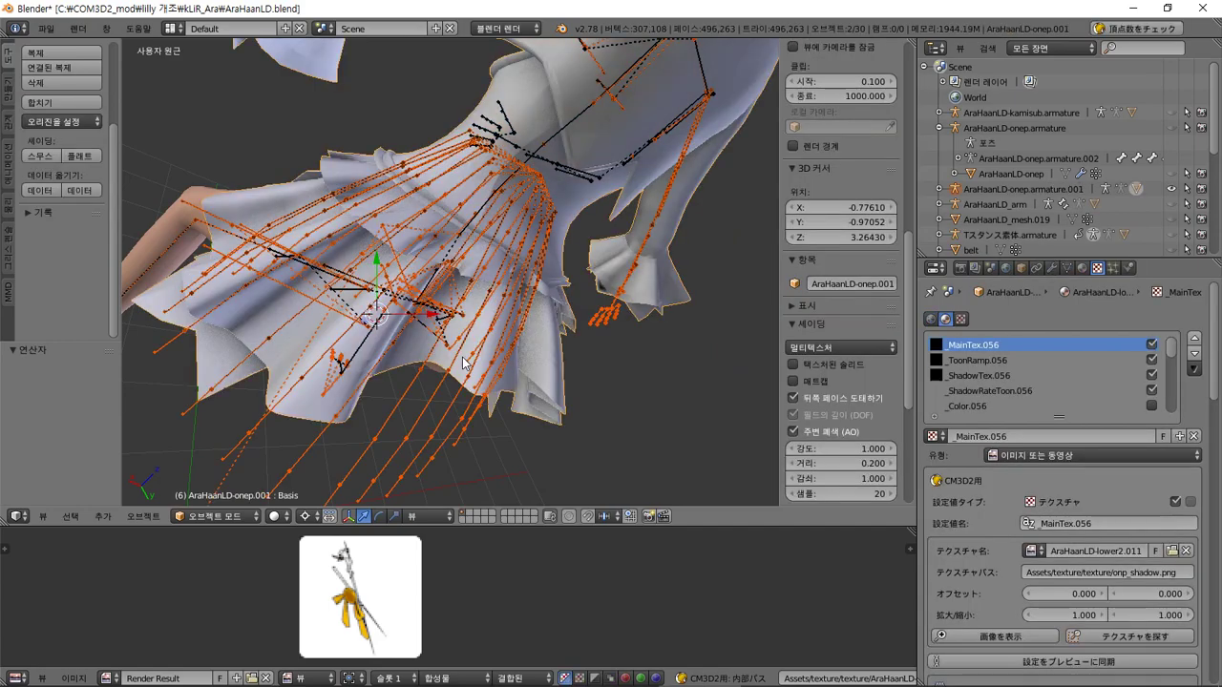
key(Tab)
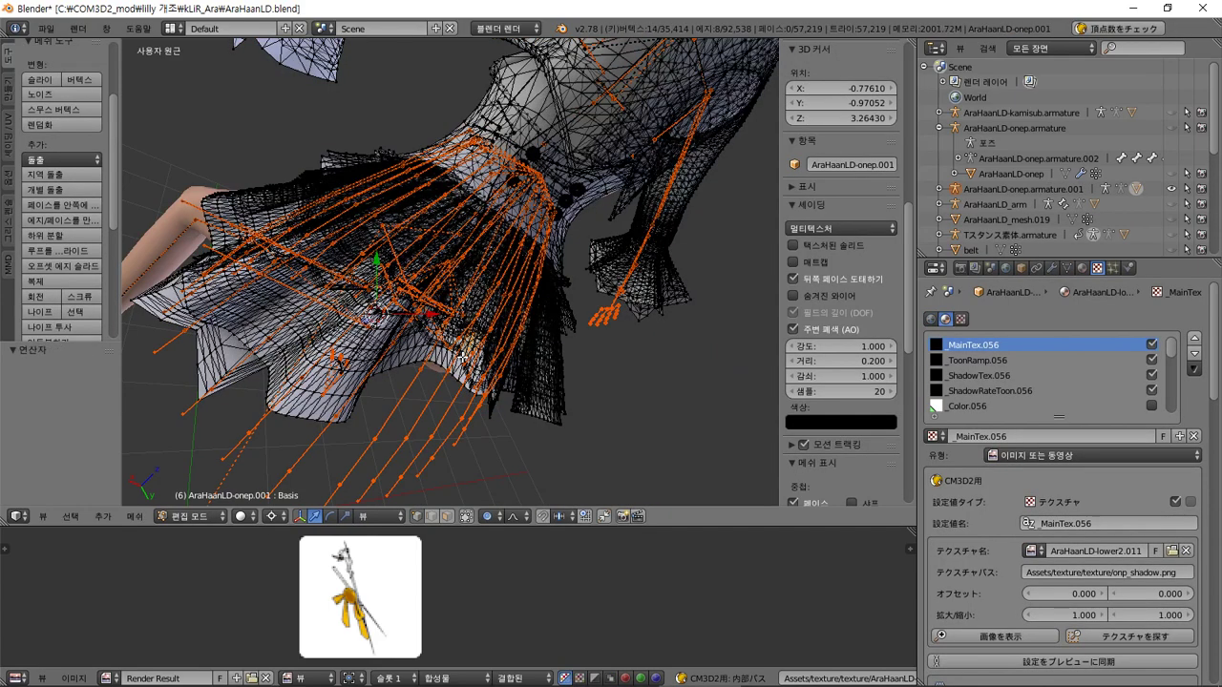
middle_drag(464, 363, 384, 337)
middle_drag(354, 329, 433, 347)
key(a)
key(Tab)
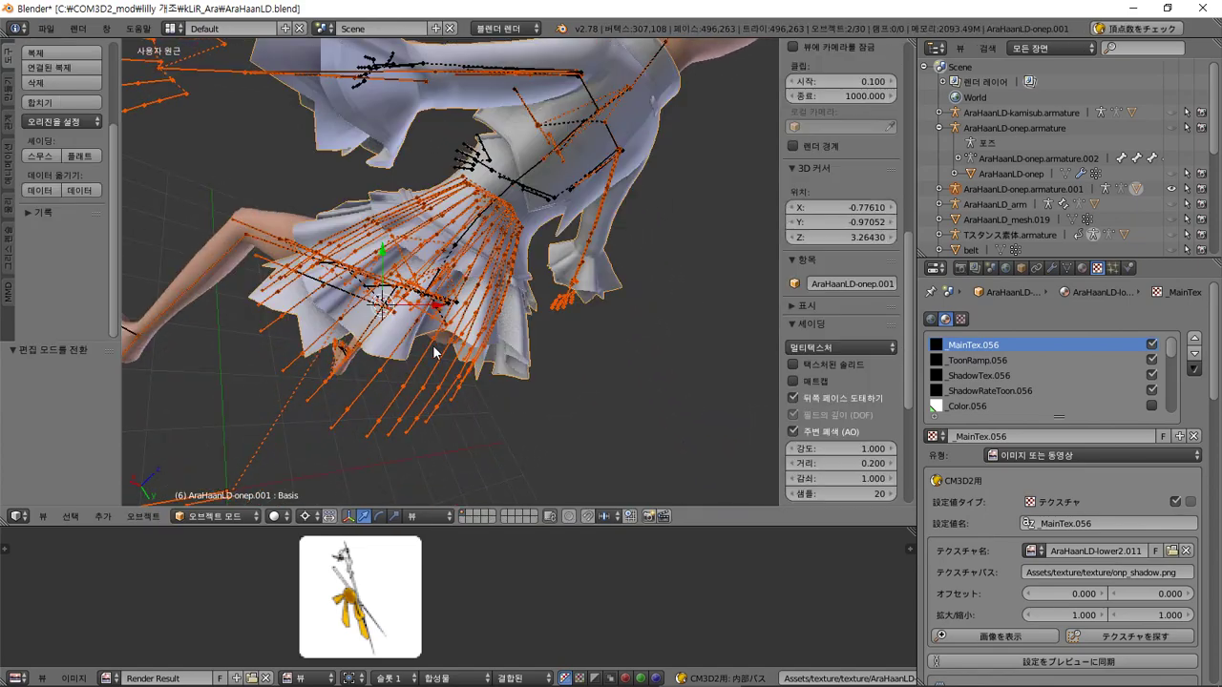
- Delete the selected dress mesh and its armature, and import AraHaanLD-onep_z1.model from the kLiR_Ara folder as a CM3D2 model
key(x)
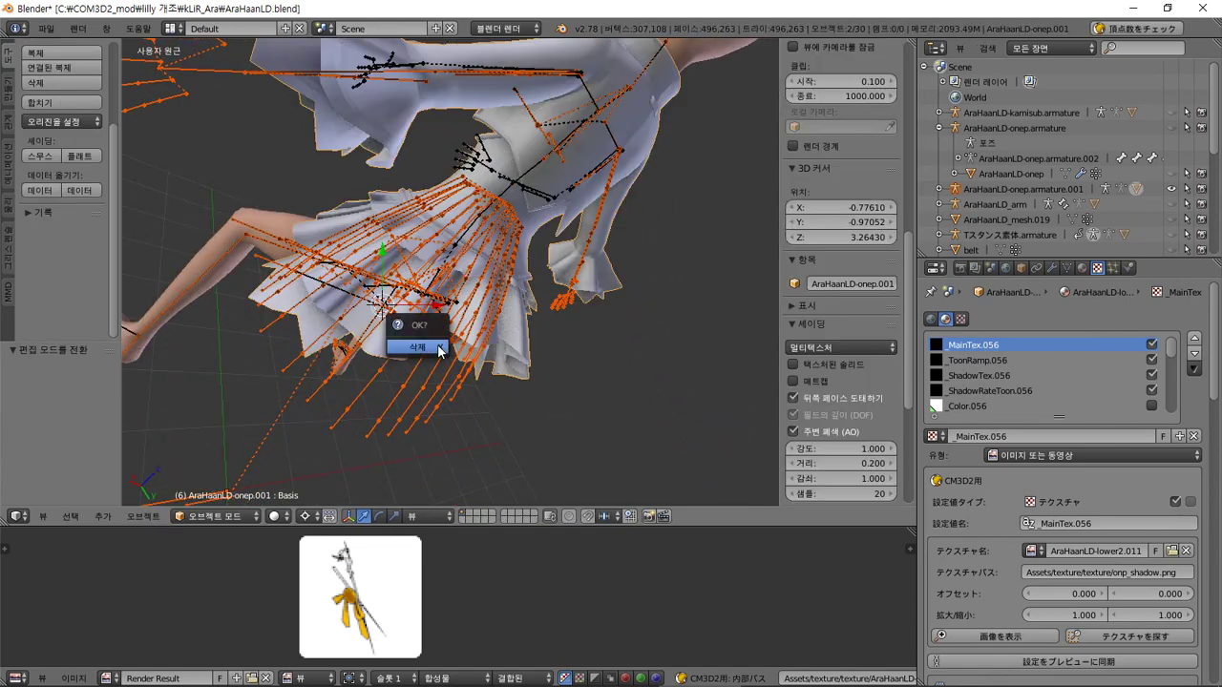
click(437, 349)
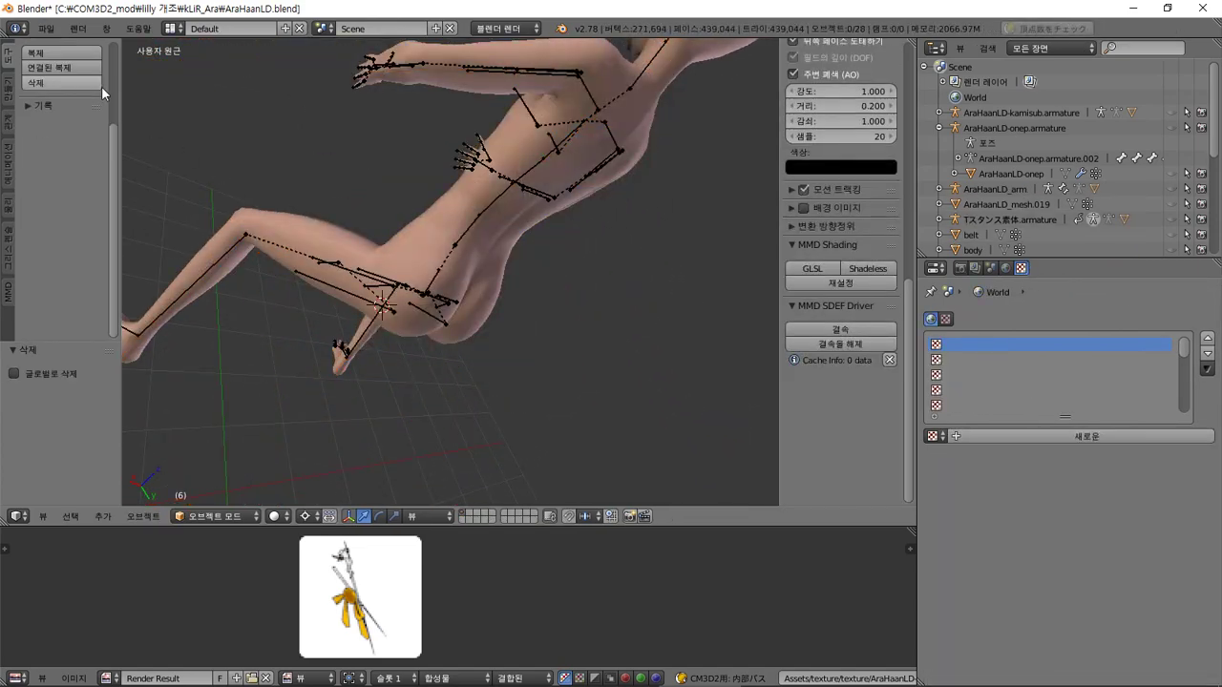
click(47, 31)
mouse_move(153, 308)
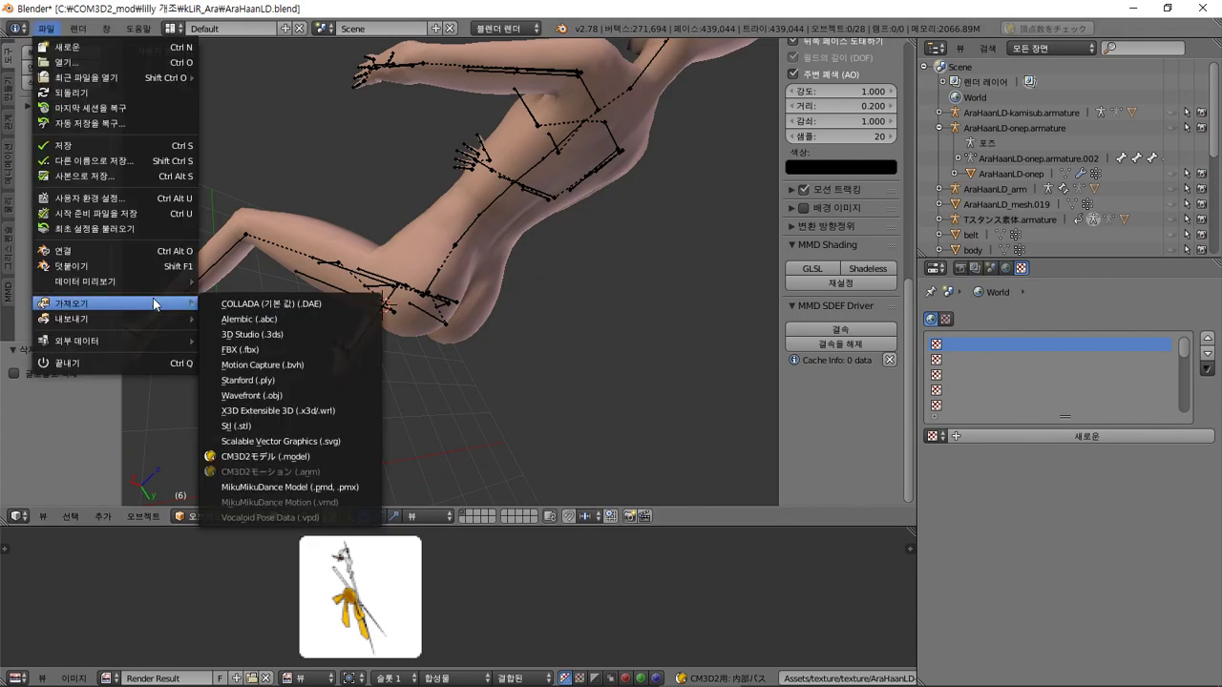
click(318, 457)
double_click(289, 176)
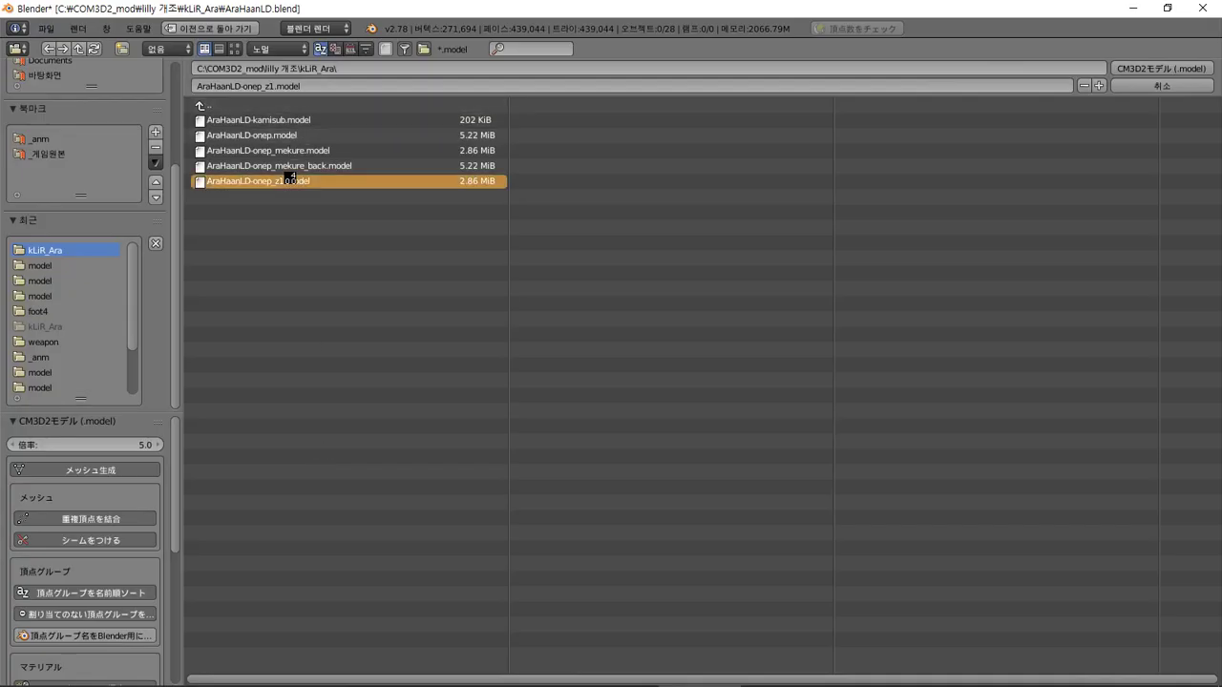
- Switch to Sybaris Arc Editor to bring up the list of dress235 onep menu files
key(alt+Tab)
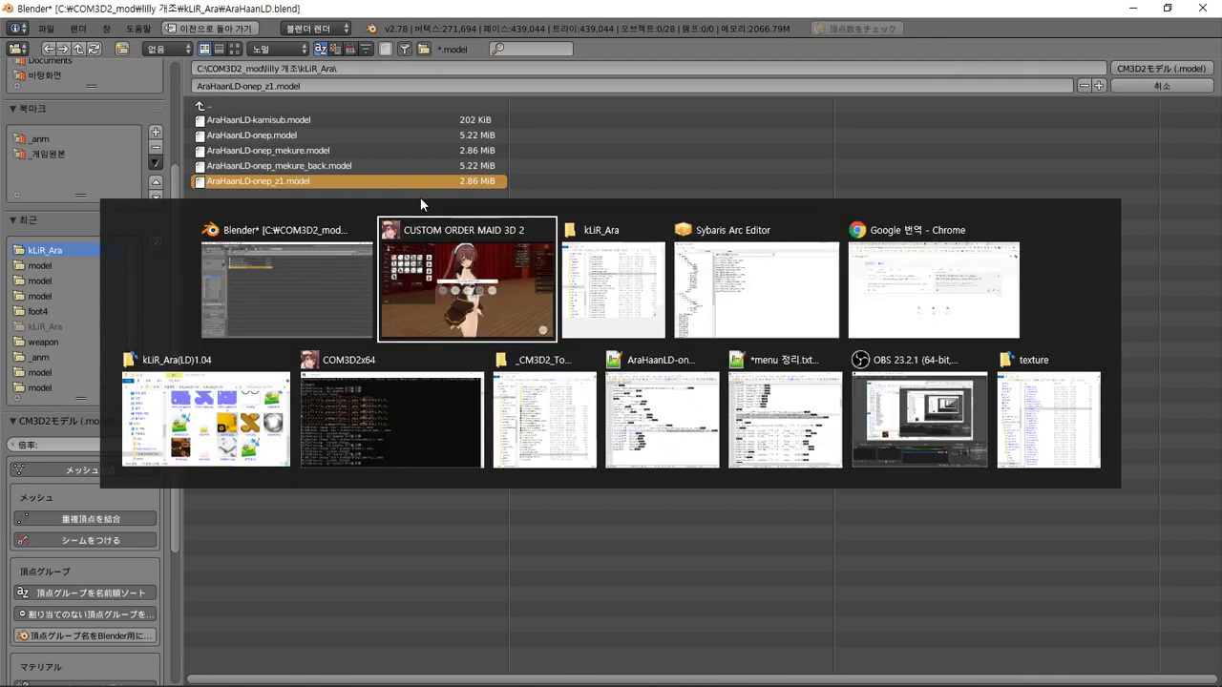
key(Escape)
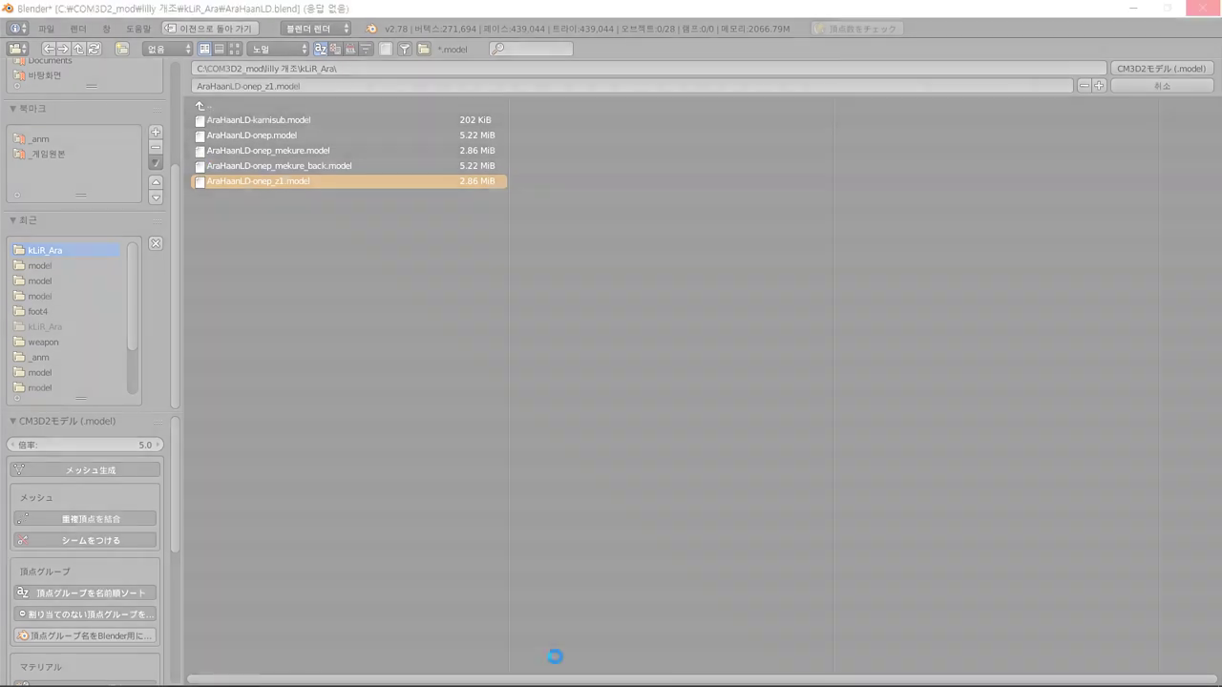
key(super)
click(876, 675)
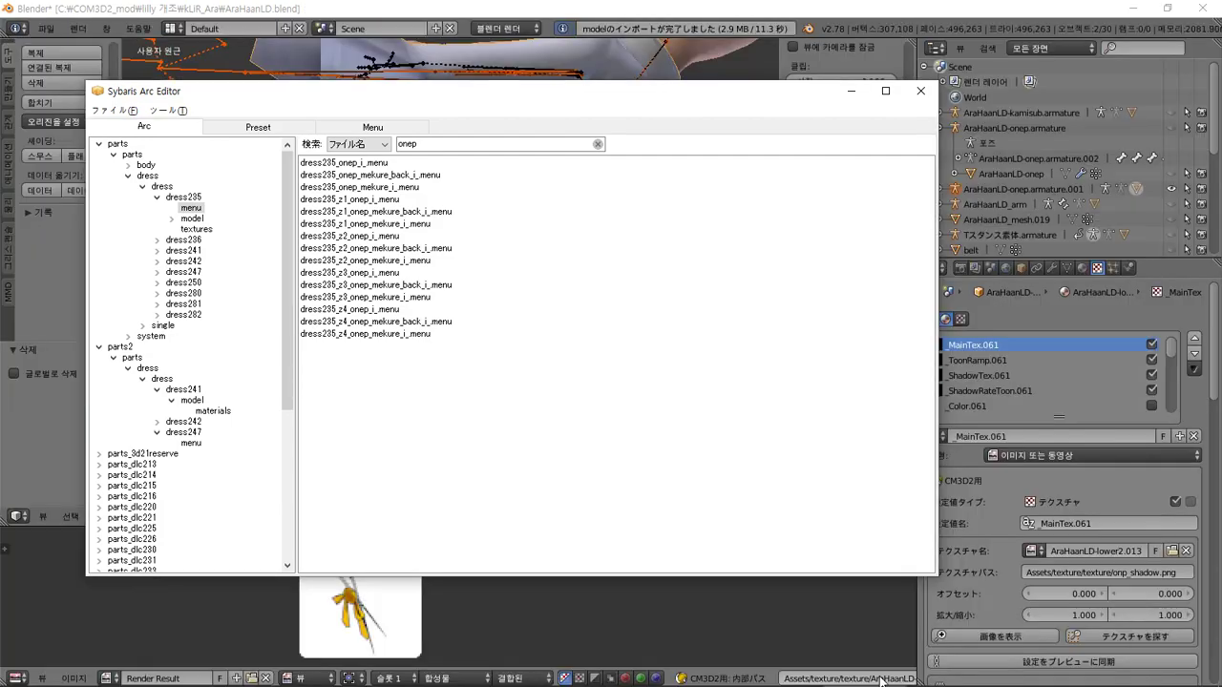
- Switch back to Blender and examine the imported dress and its skirt from the front and the right side
click(656, 8)
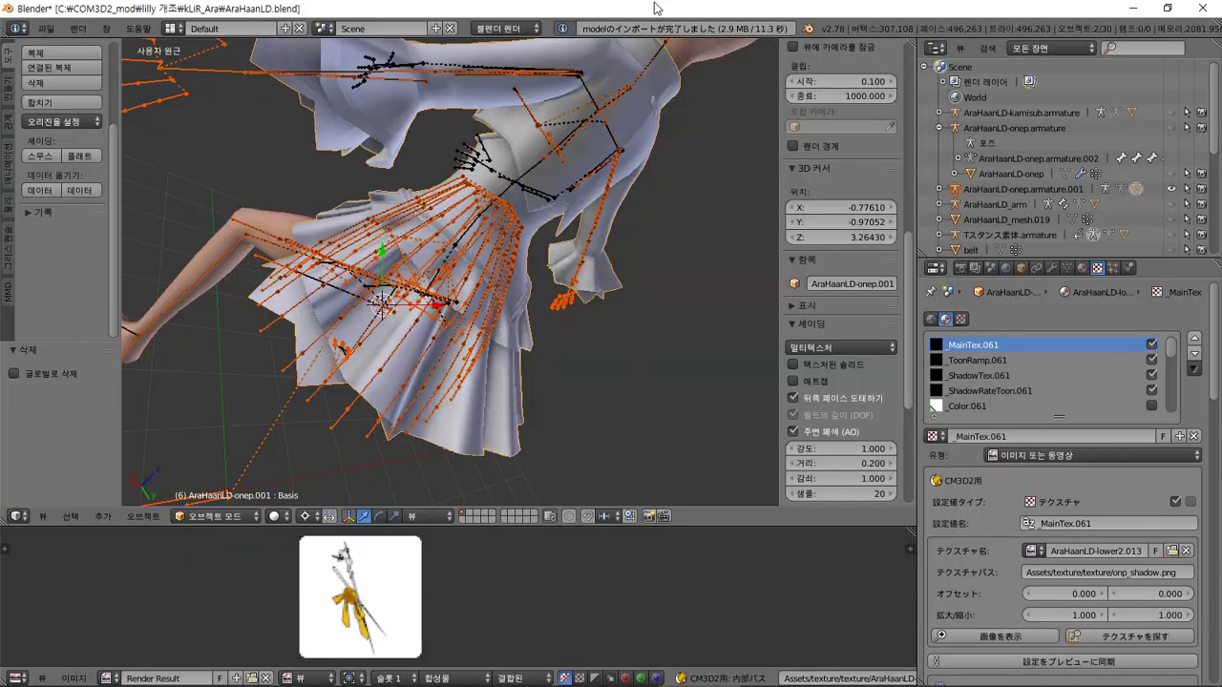
middle_drag(604, 224, 513, 195)
key(KP_1)
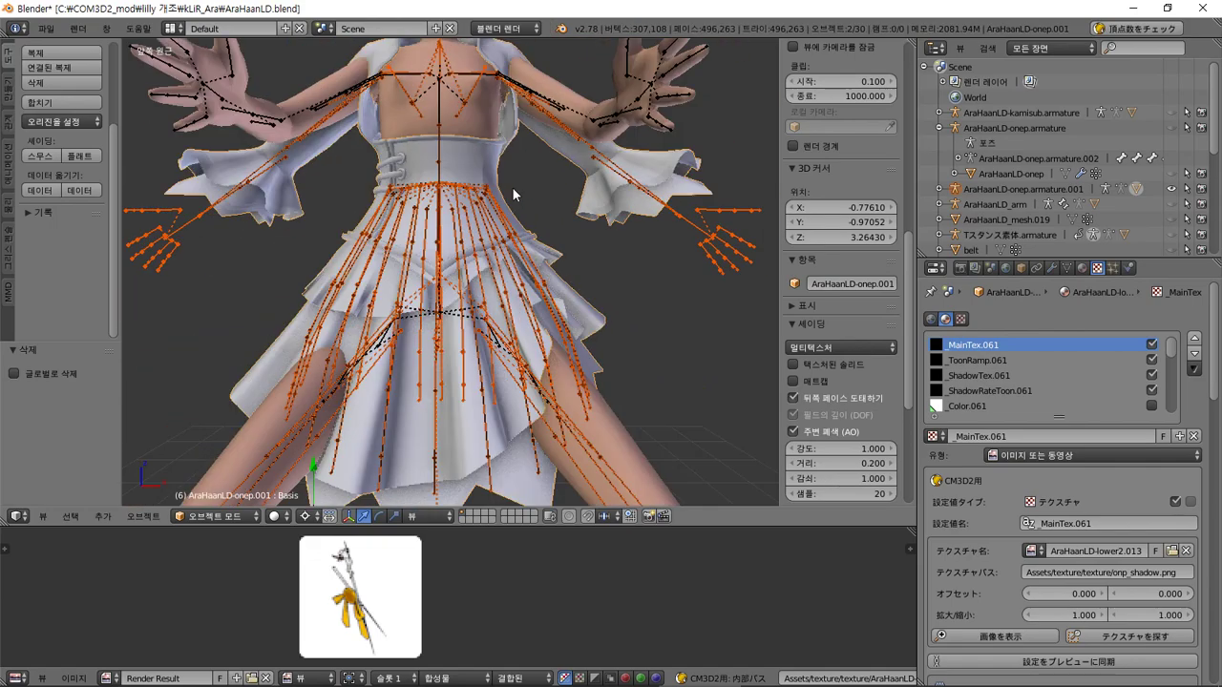
key(KP_6)
key(KP_6)
key(KP_6)
key(KP_6)
key(KP_6)
key(KP_6)
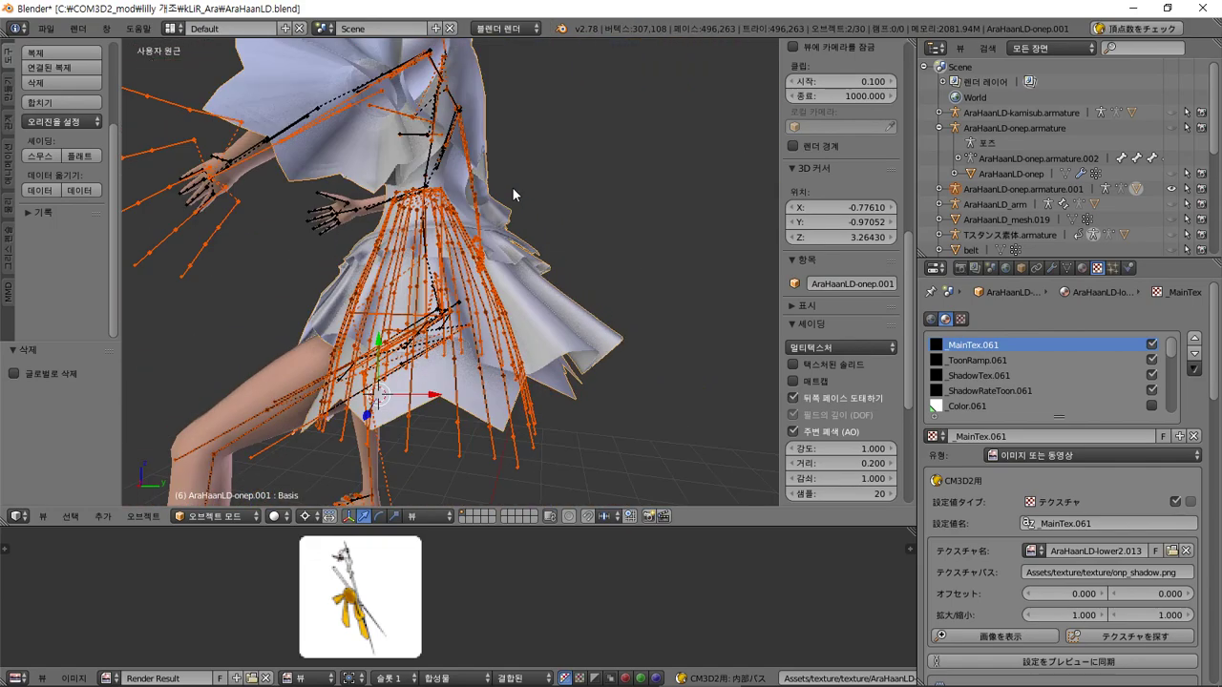
key(KP_6)
key(KP_4)
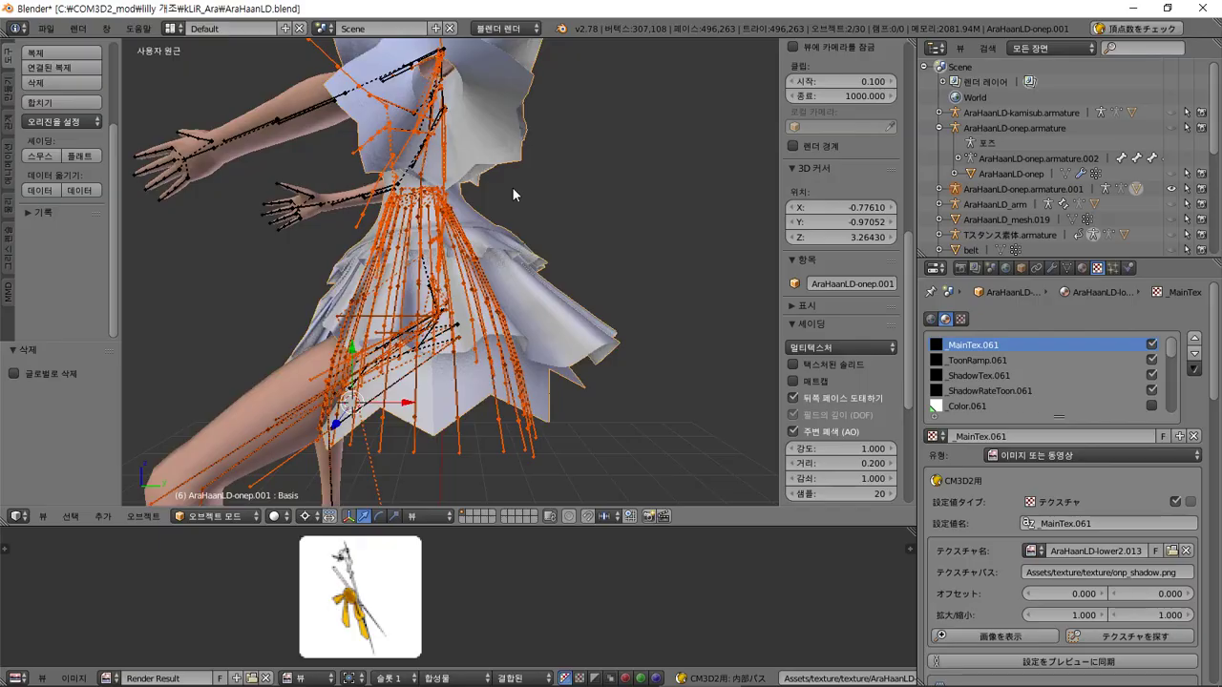
key(KP_3)
- In Edit Mode, box-select the small group of vertices above one hem point at the skirt's back, using an orthographic view
key(Tab)
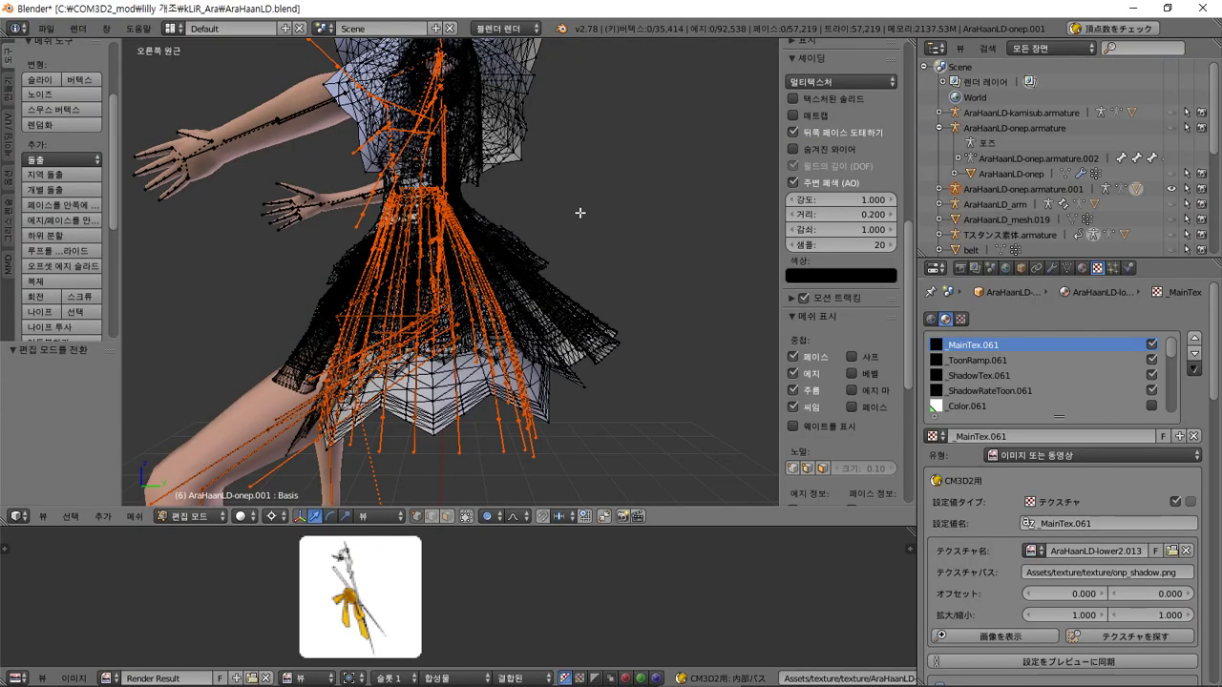
middle_drag(579, 212, 535, 318)
scroll(513, 327, up, 2)
scroll(513, 327, down, 2)
scroll(536, 318, up, 2)
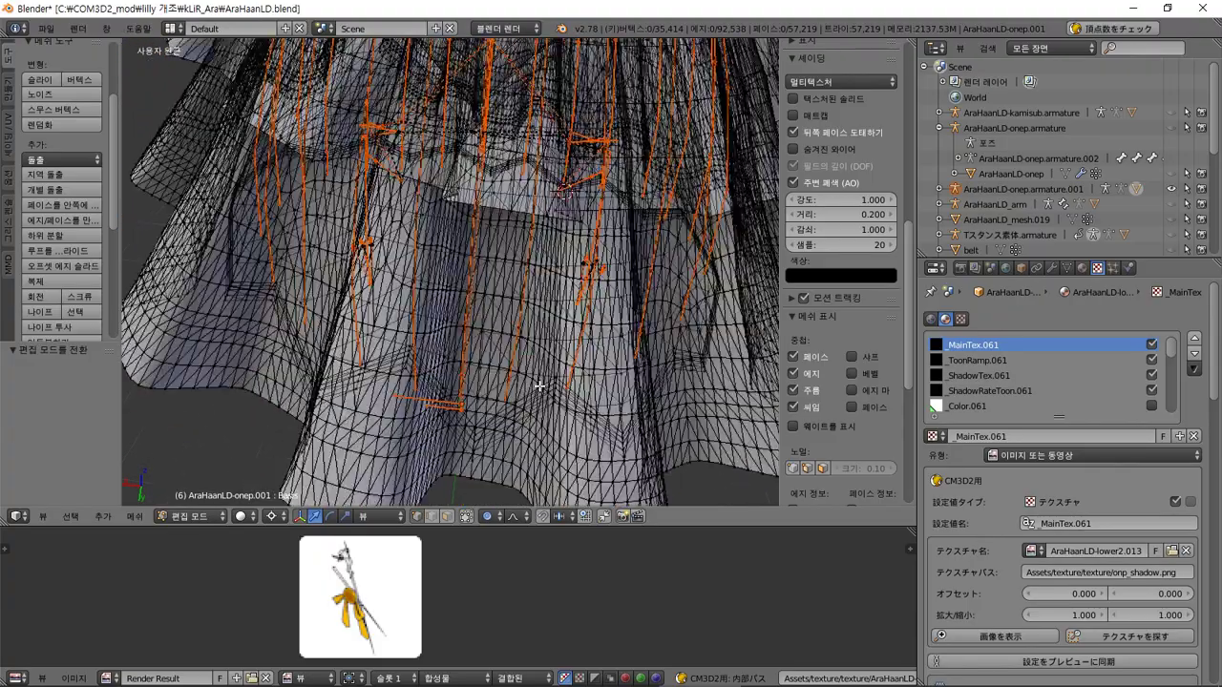
scroll(540, 384, up, 2)
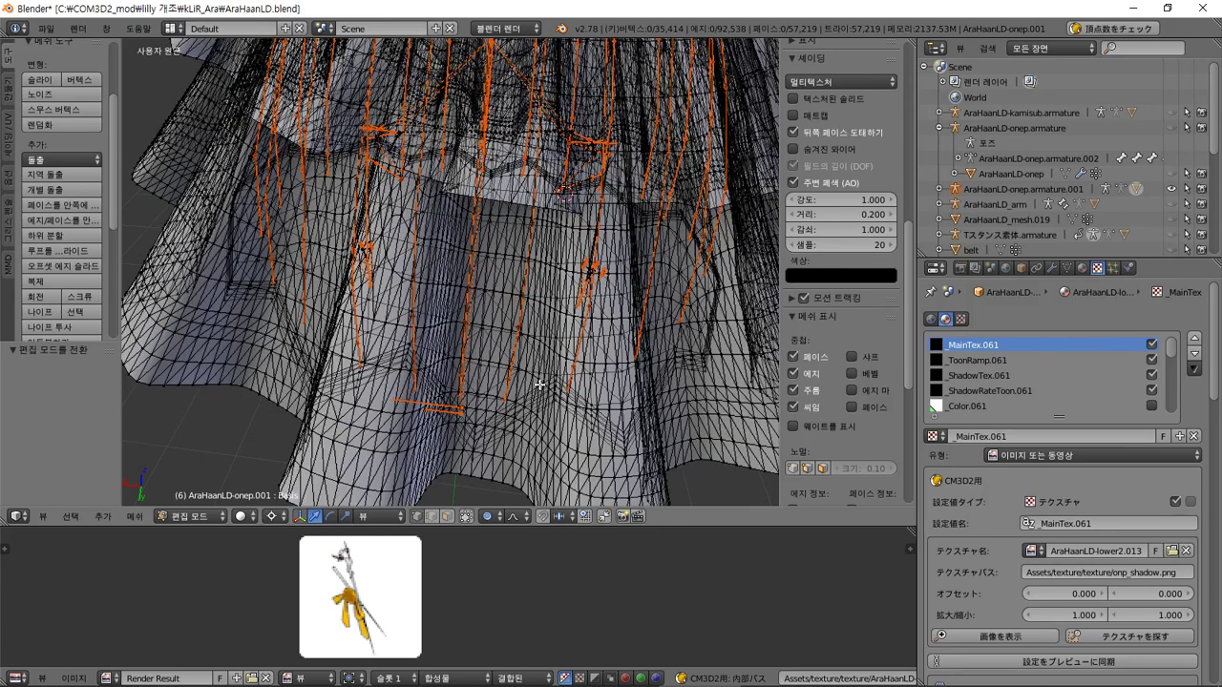
key(KP_3)
key(KP_1)
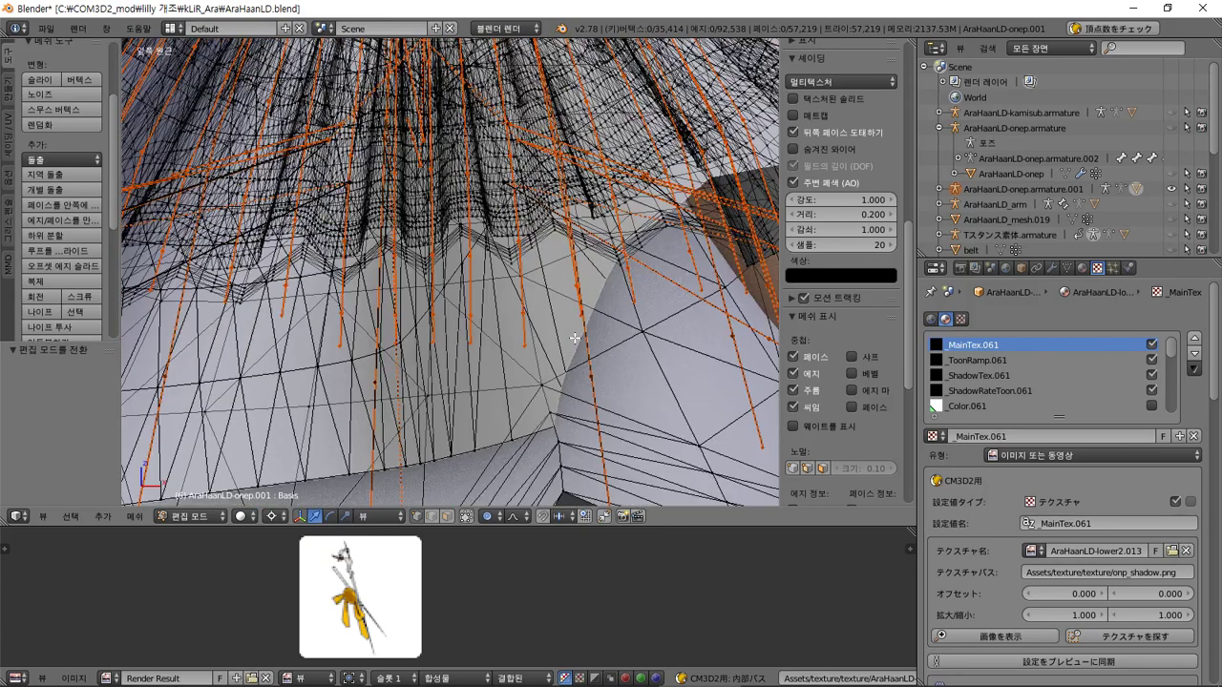
key(KP_1)
key(ctrl+KP_1)
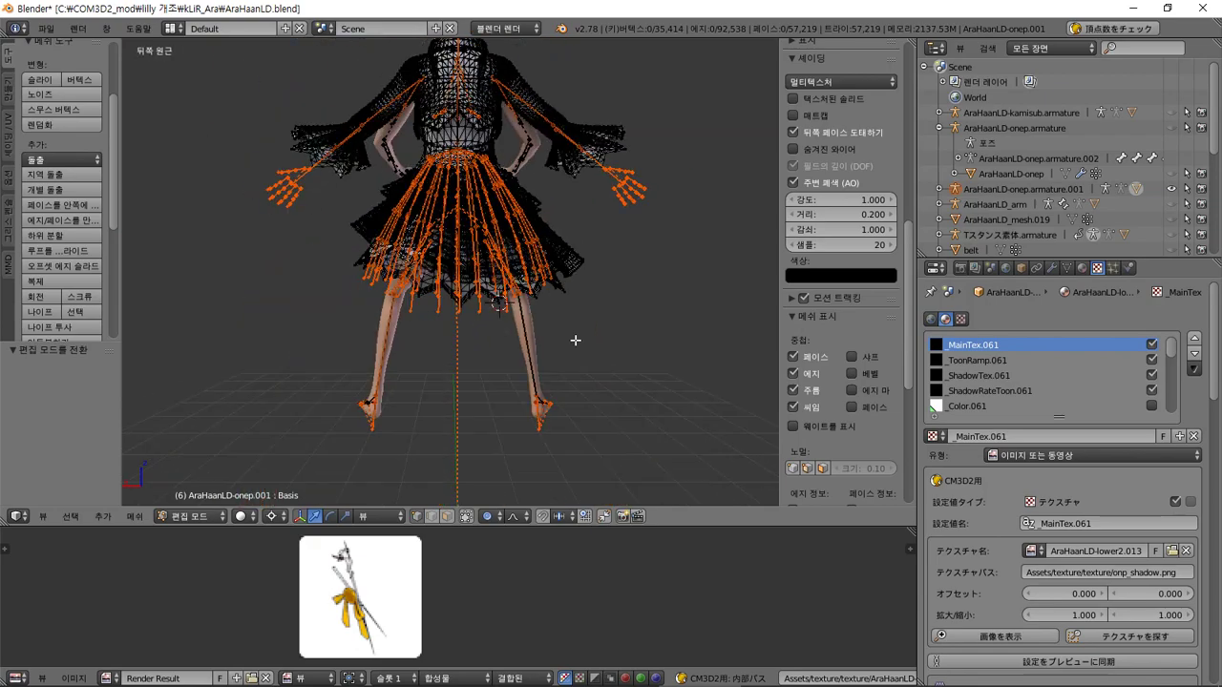
scroll(558, 341, up, 6)
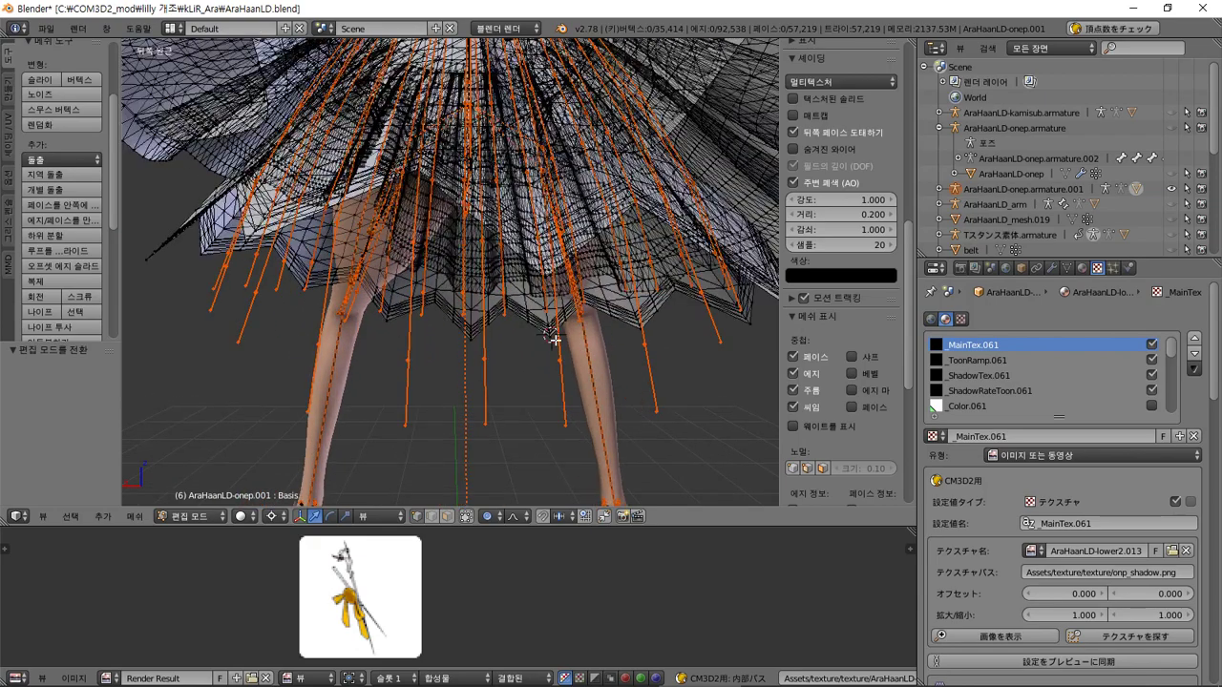
scroll(554, 339, up, 5)
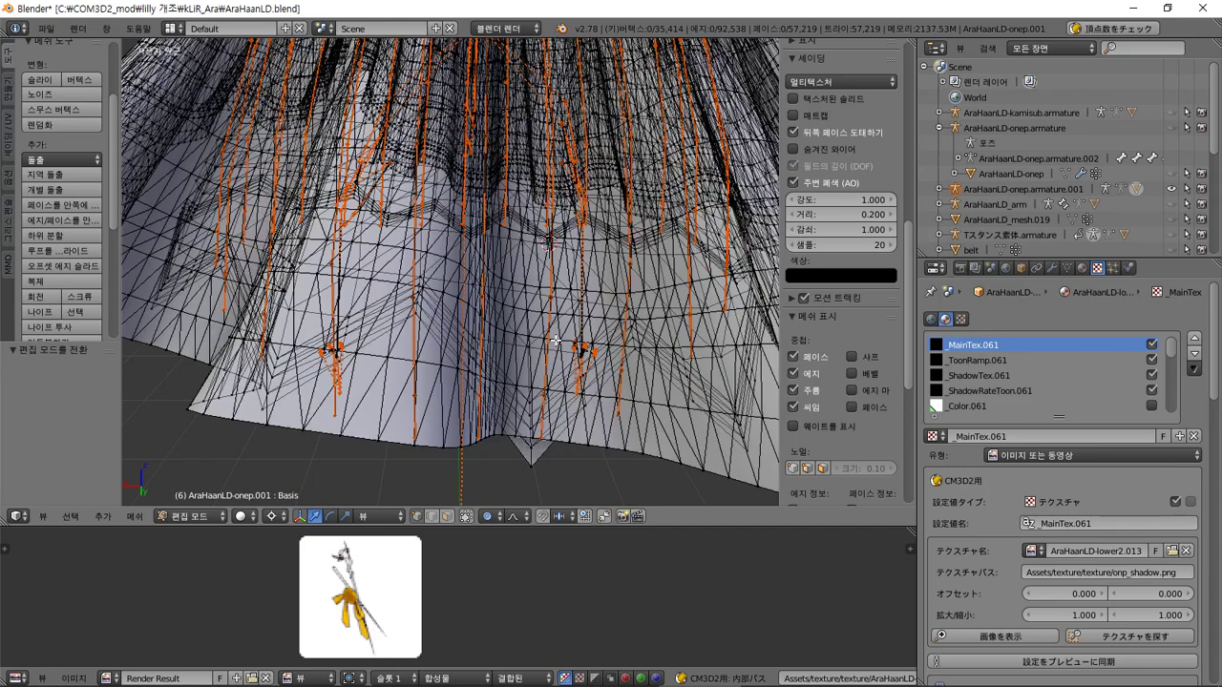
key(KP_5)
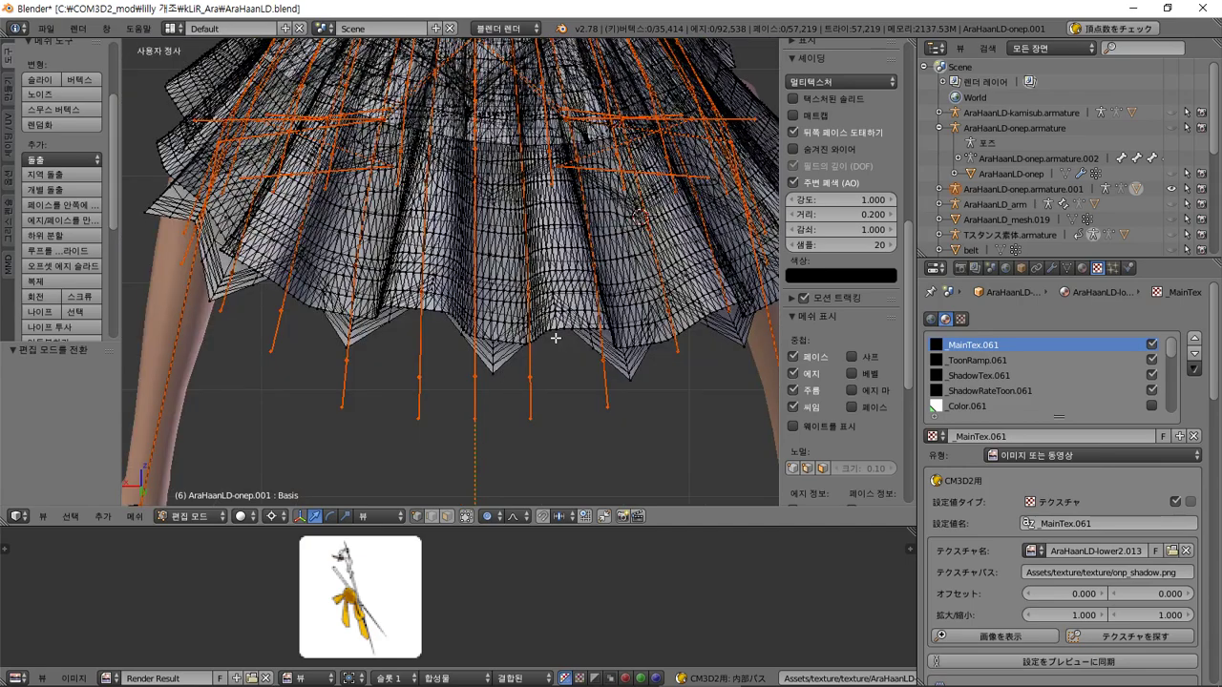
scroll(556, 338, up, 4)
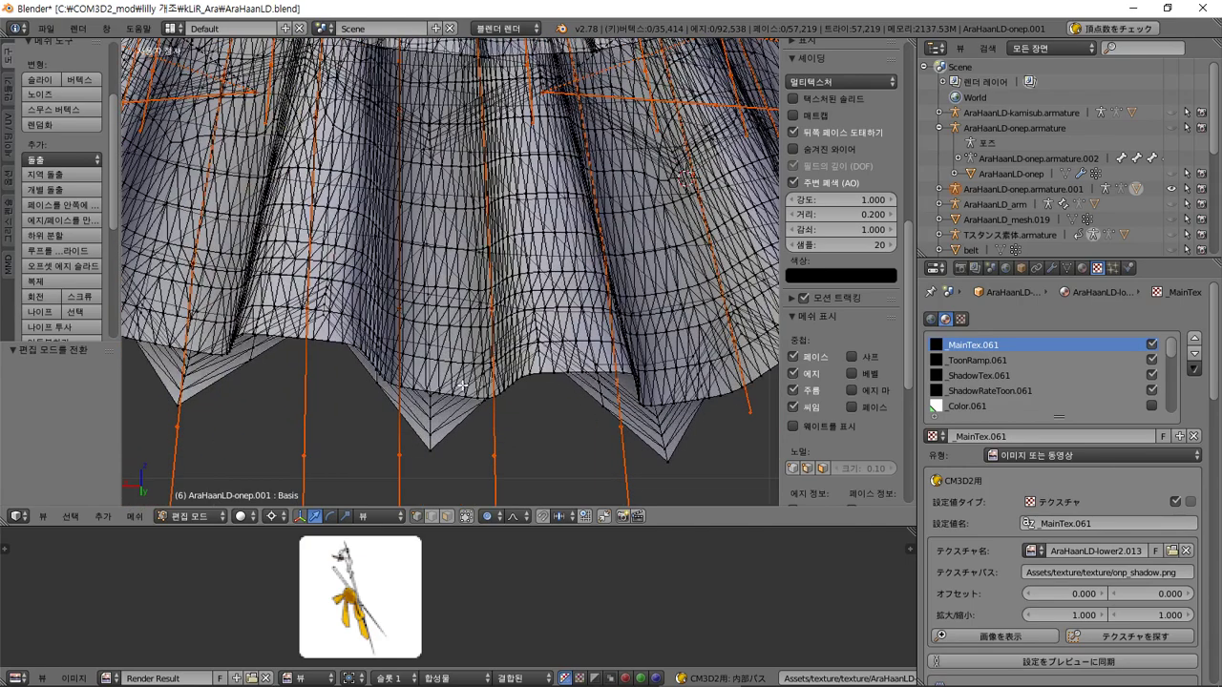
scroll(461, 386, up, 2)
scroll(461, 385, up, 1)
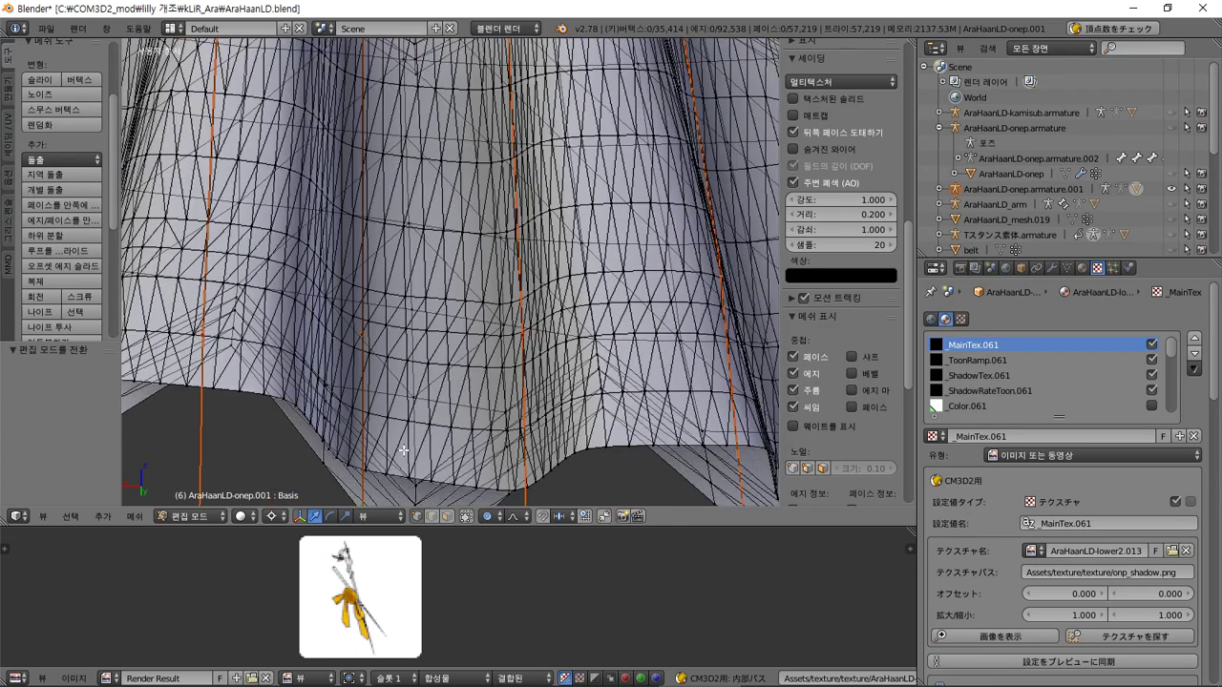
key(b)
drag(401, 469, 435, 483)
- Place the 3D cursor in empty space behind the skirt, at about Y 1.985 and Z 4.725
scroll(475, 476, down, 3)
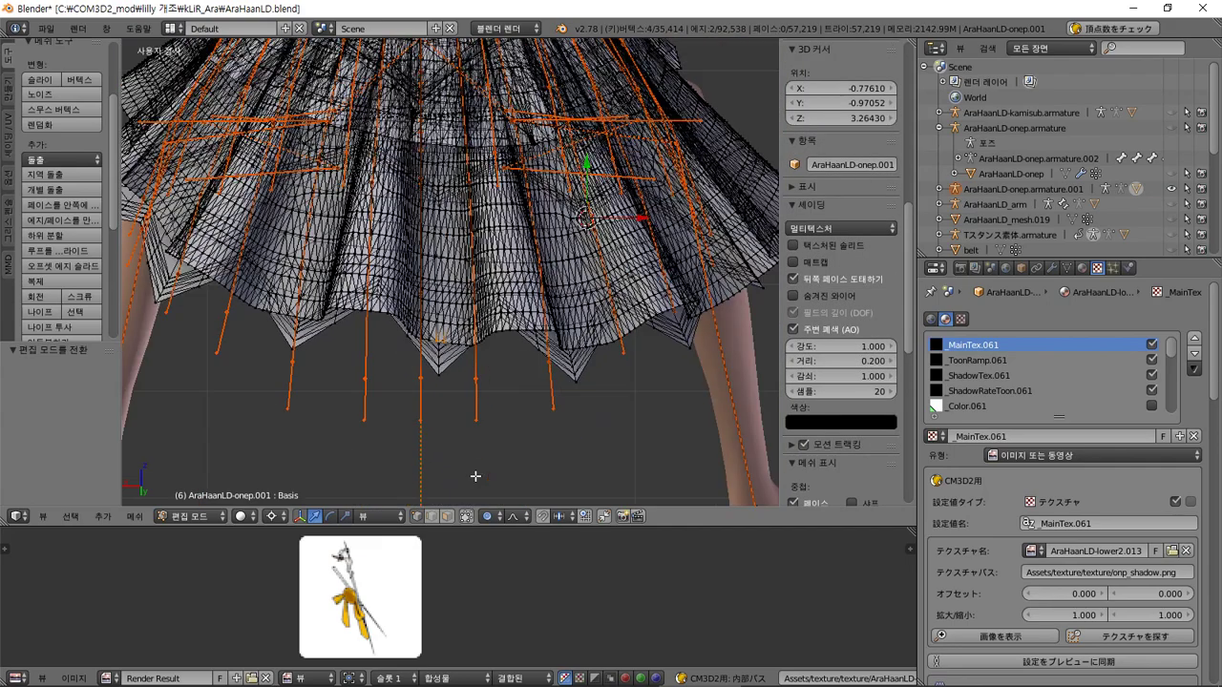
scroll(450, 395, down, 2)
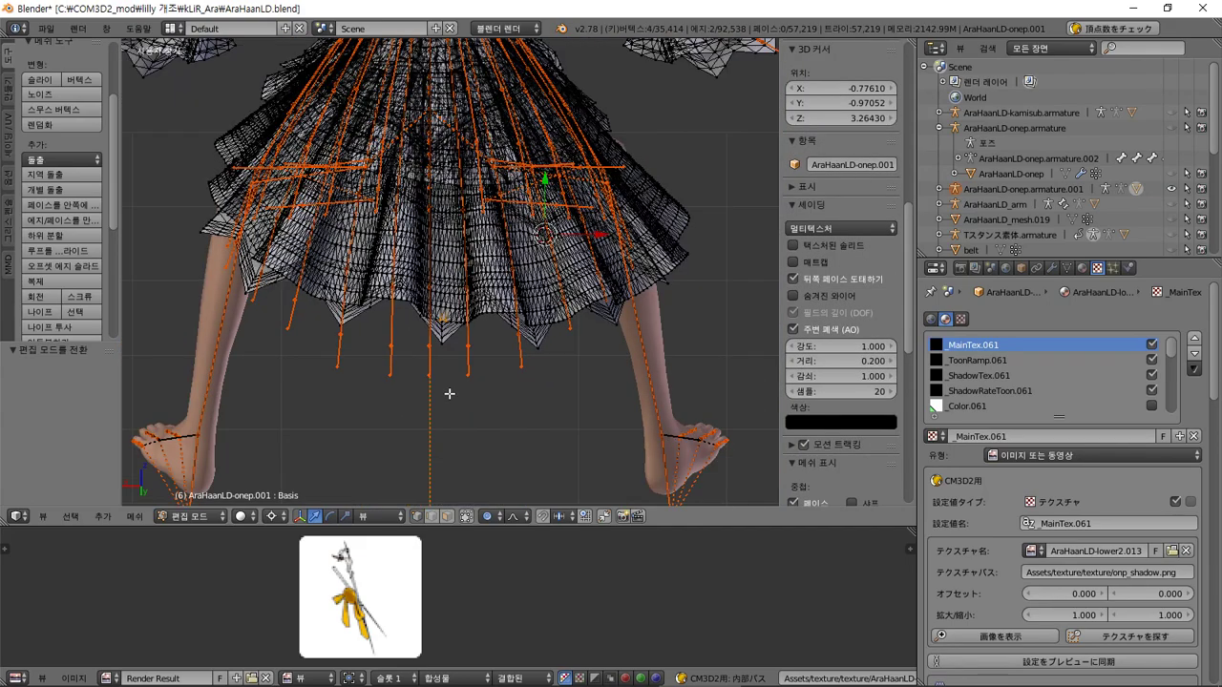
key(KP_3)
shift+middle_drag(523, 294, 494, 424)
key(KP_6)
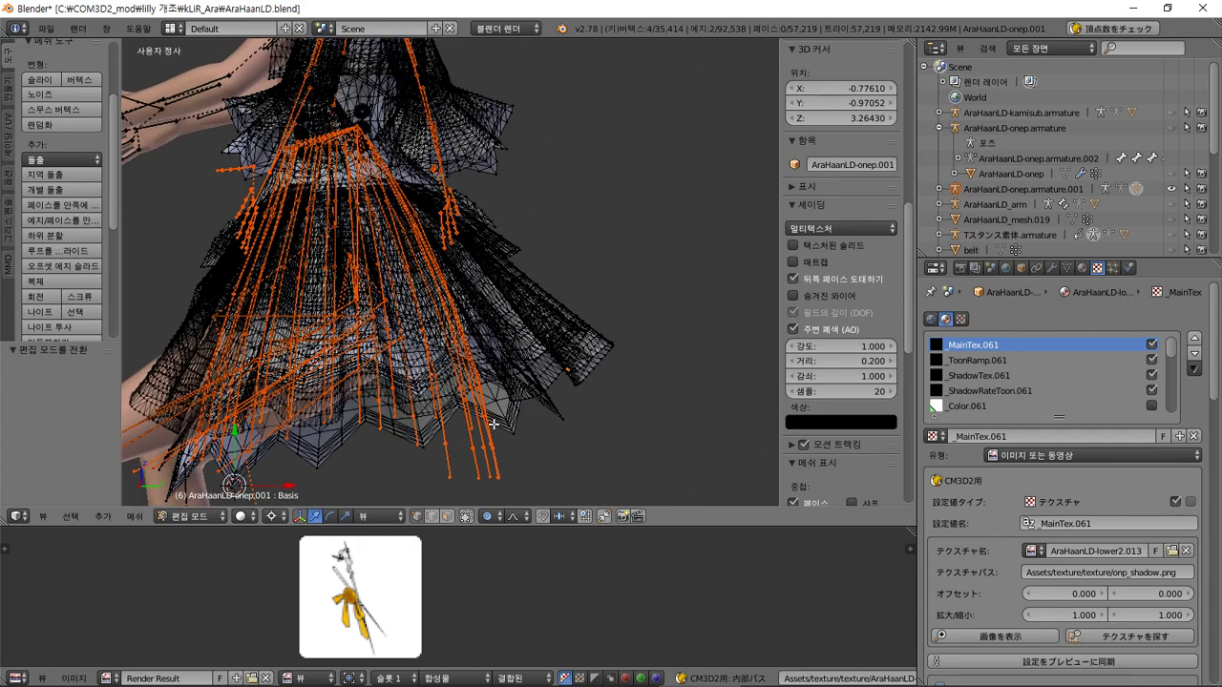
key(KP_4)
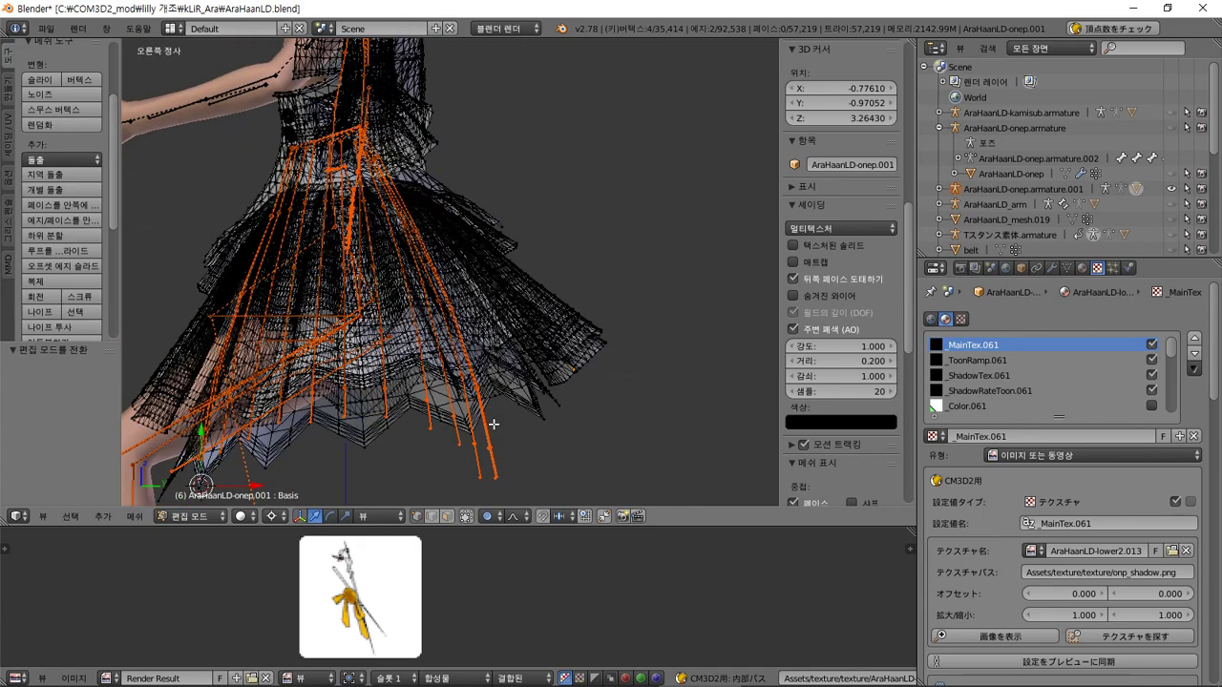
key(KP_8)
key(shift+KP_6)
key(shift+KP_6)
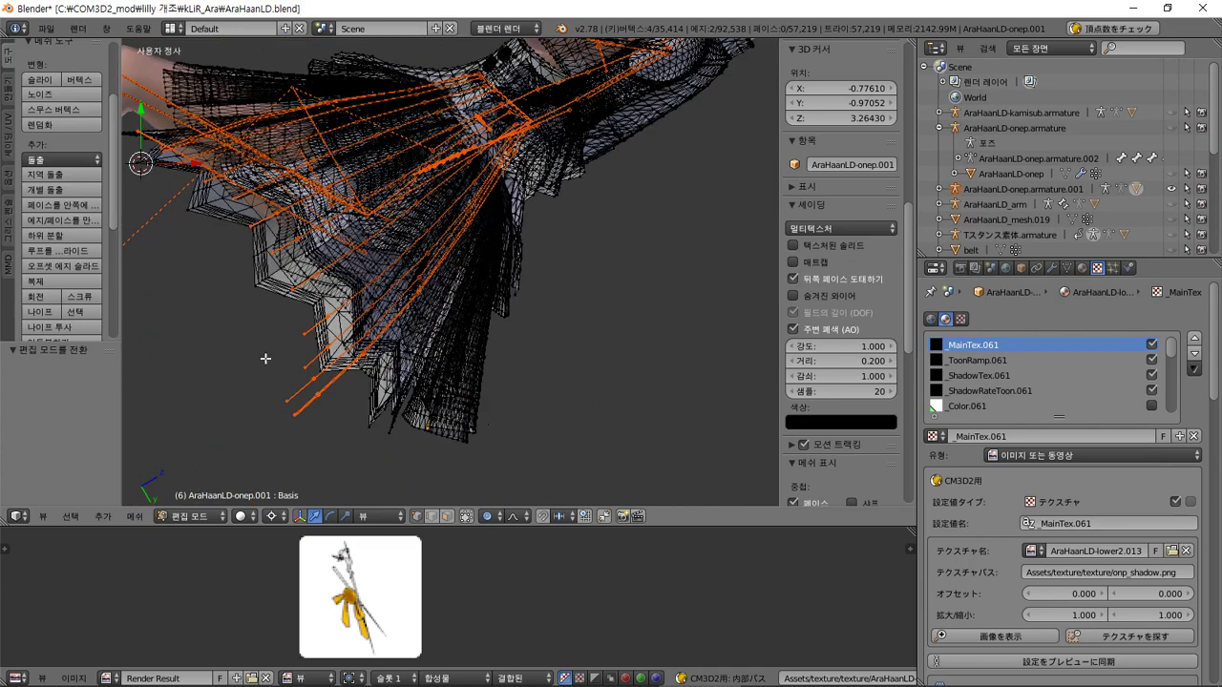
click(549, 435)
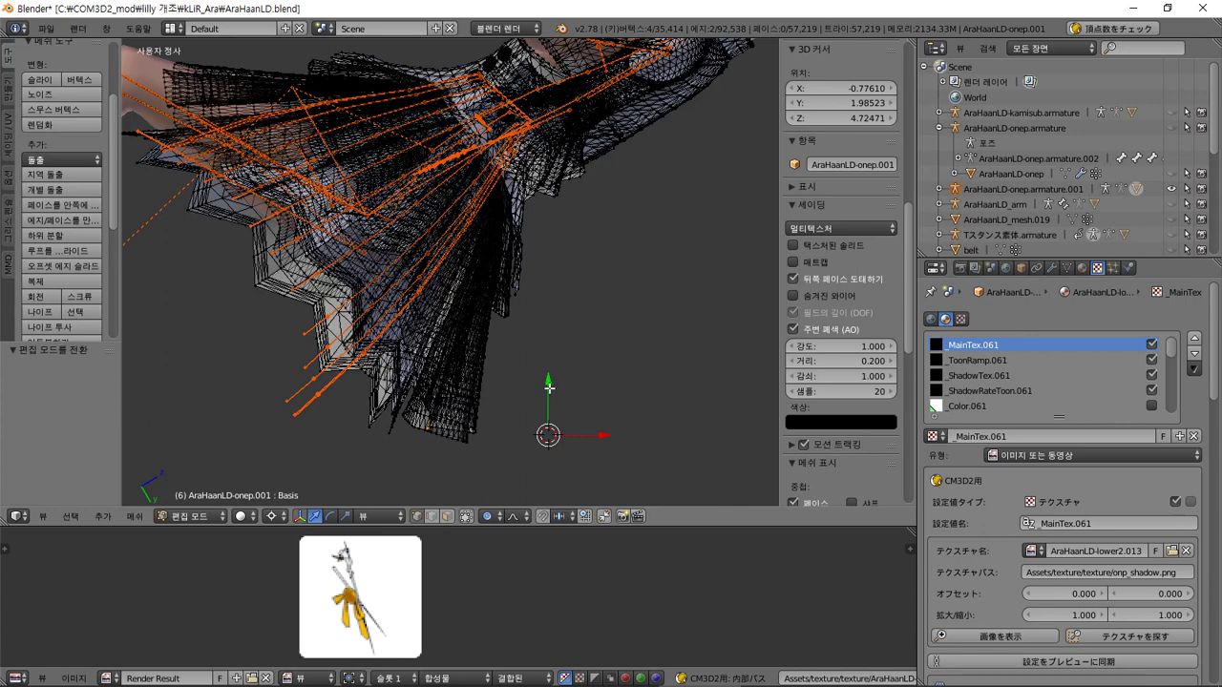
- Try to move the selected back hem vertices along the view's Y axis with proportional editing, and compare the skirt in Object Mode
drag(549, 390, 578, 329)
drag(548, 378, 576, 318)
scroll(568, 339, up, 1)
scroll(572, 334, up, 1)
middle_drag(579, 319, 462, 248)
key(Tab)
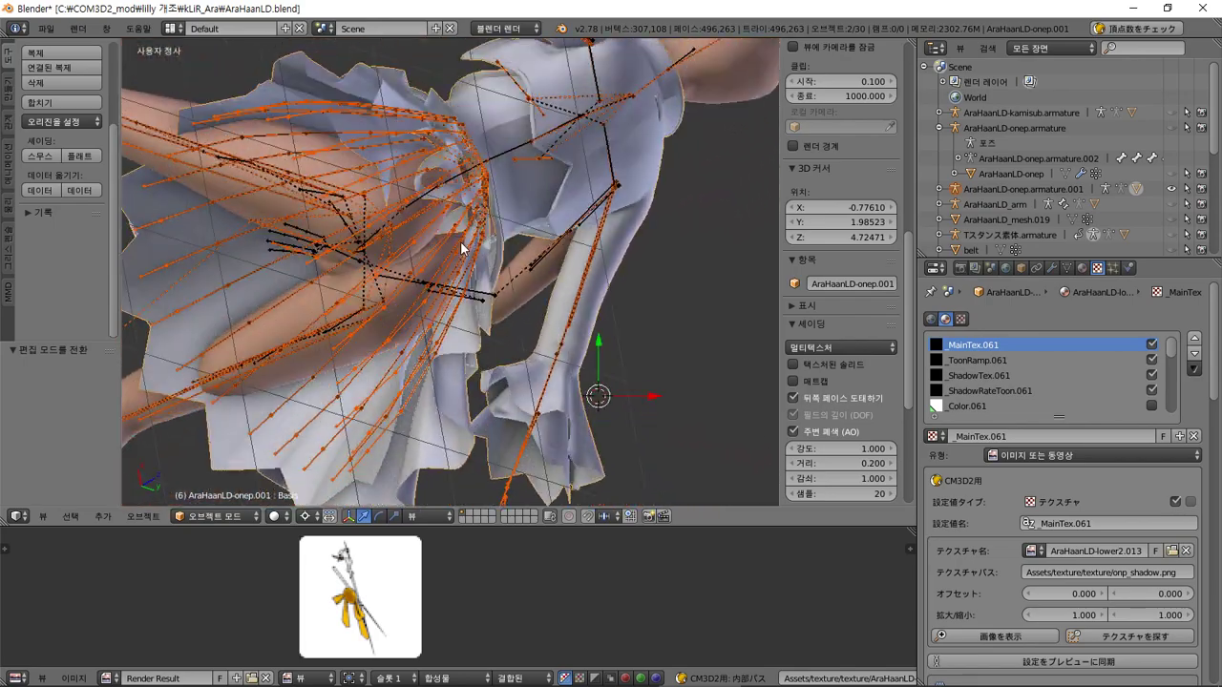
key(Tab)
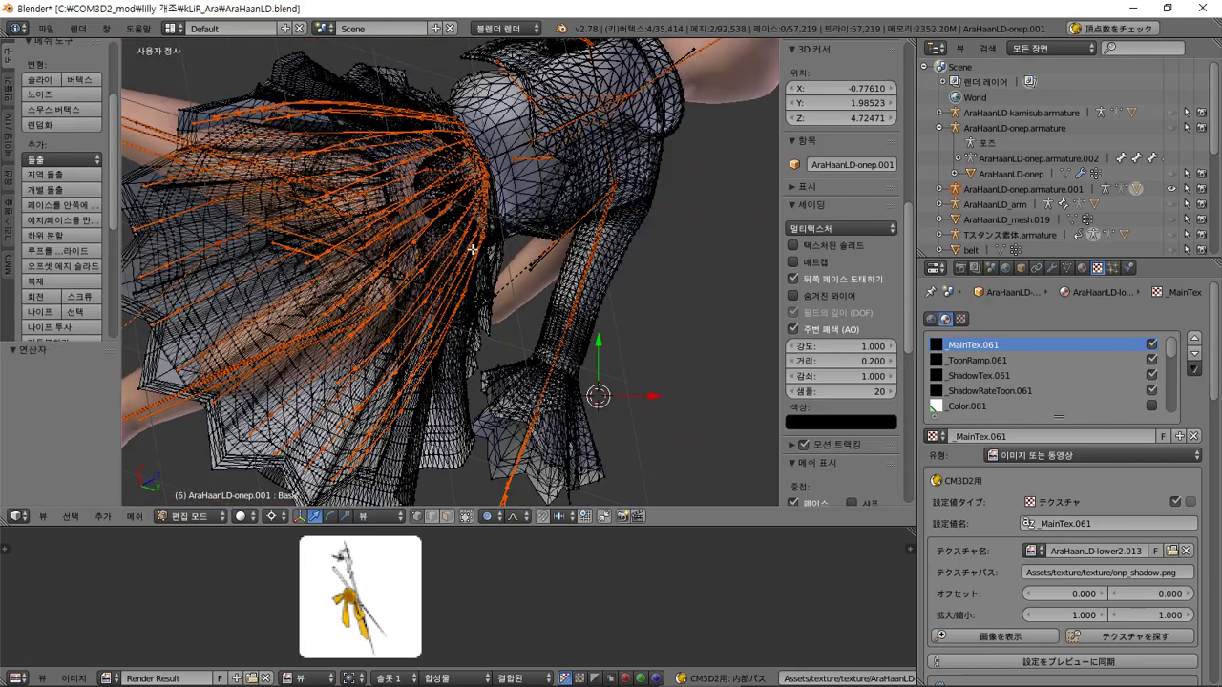
key(Tab)
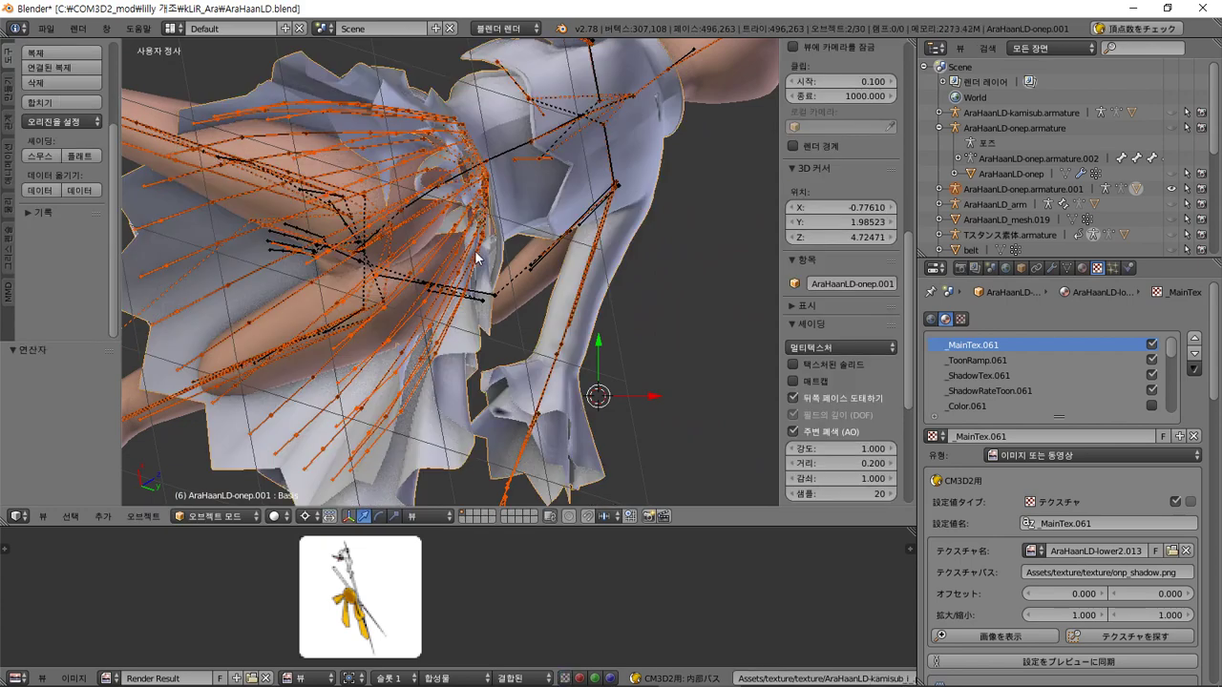
- Delete the dress mesh with its armature and re-import AraHaanLD-onep_z1.model as a CM3D2 model
key(Delete)
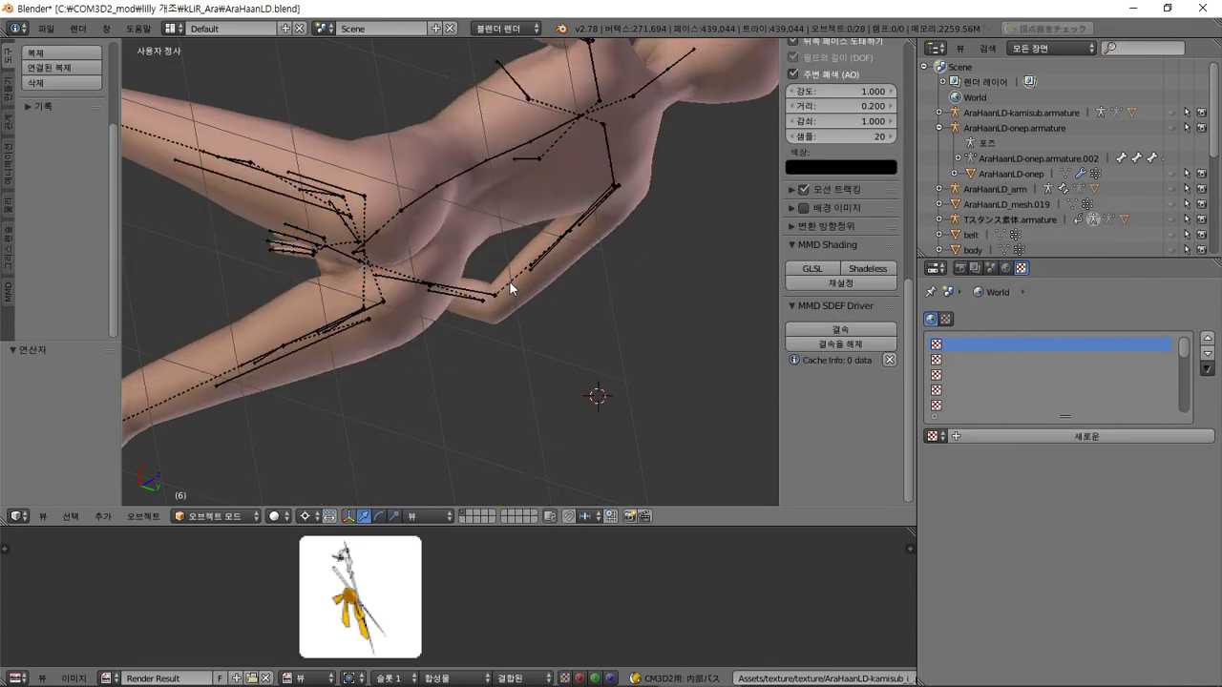
click(45, 27)
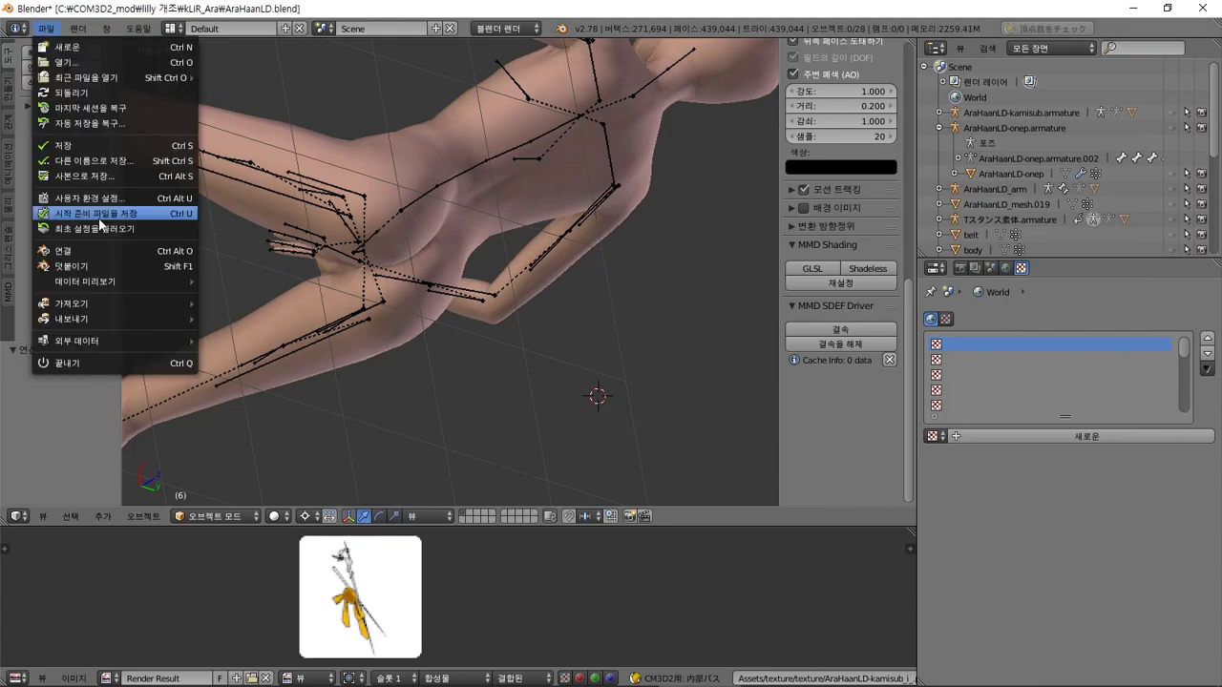
mouse_move(146, 304)
click(272, 449)
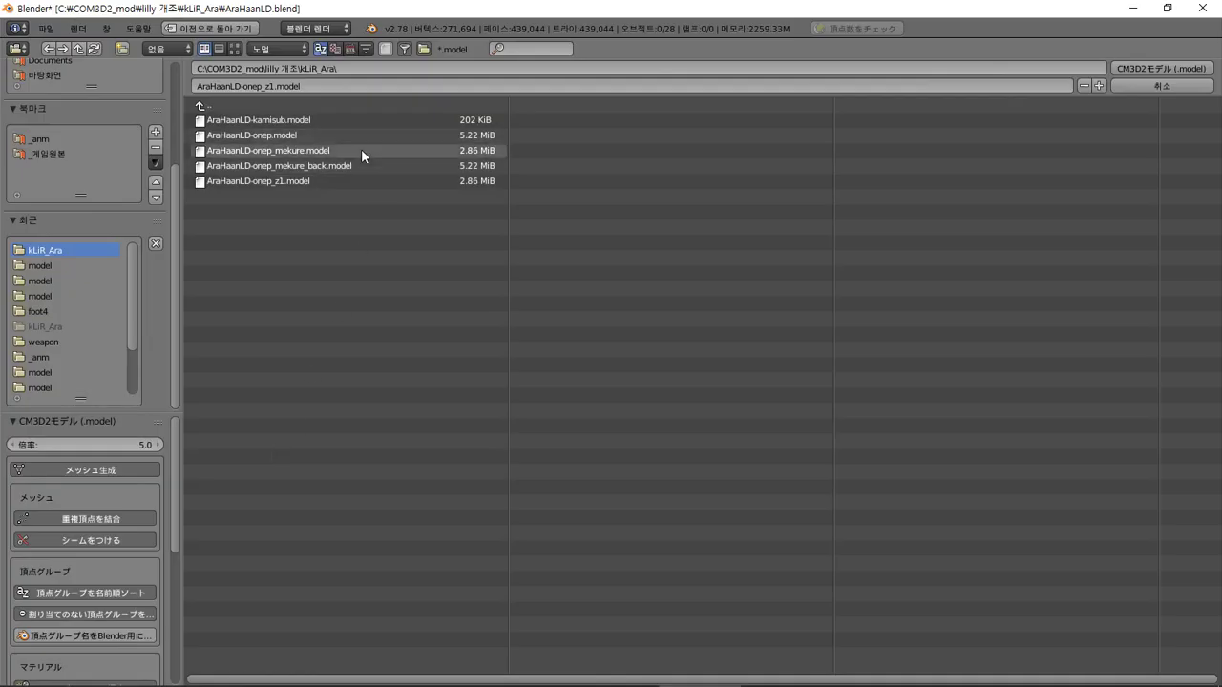
double_click(310, 182)
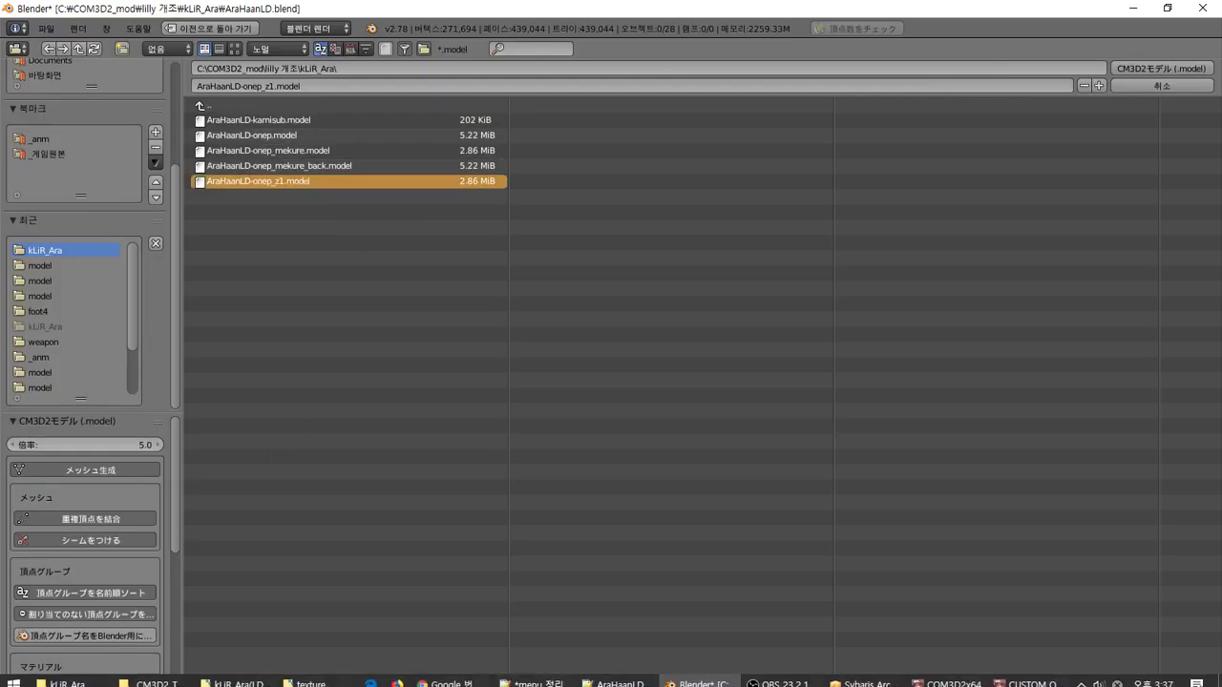
- In Notepad++, discard the missing AraHaanLD-onep_i_menu.txt and write the note "\아오 이건 대체 뭔버그야" in the empty document
click(616, 676)
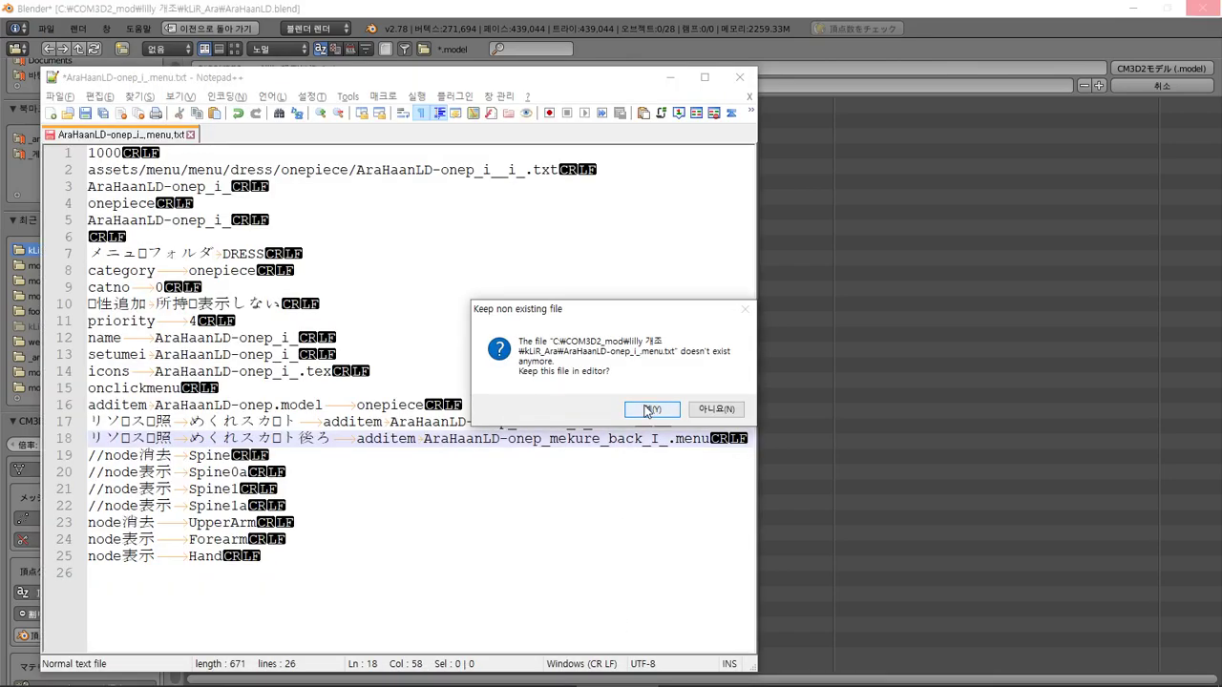
click(716, 409)
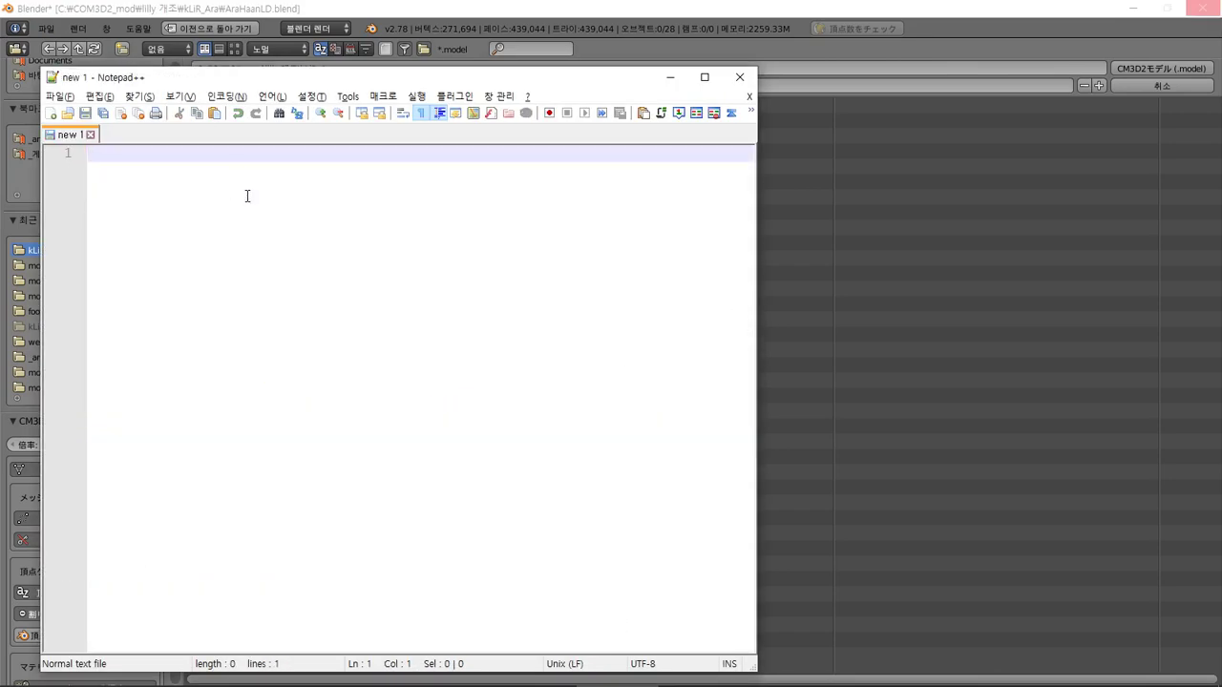
text(d아오 이건 )
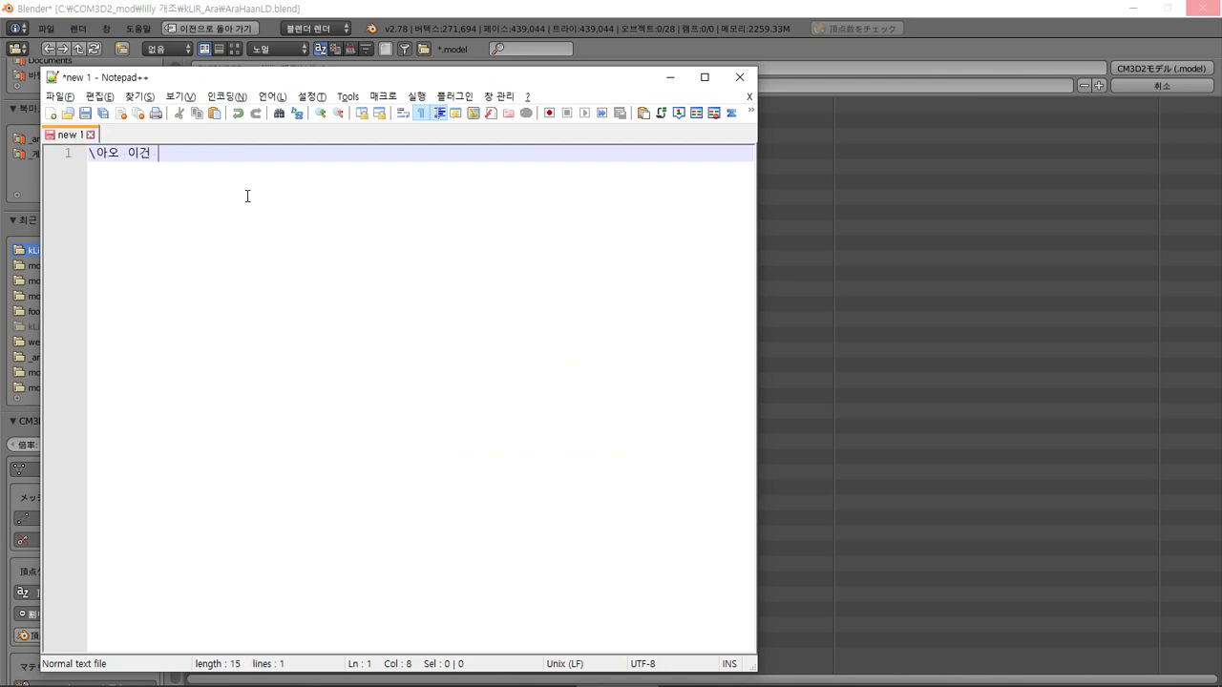
text(대체 뭔버그야)
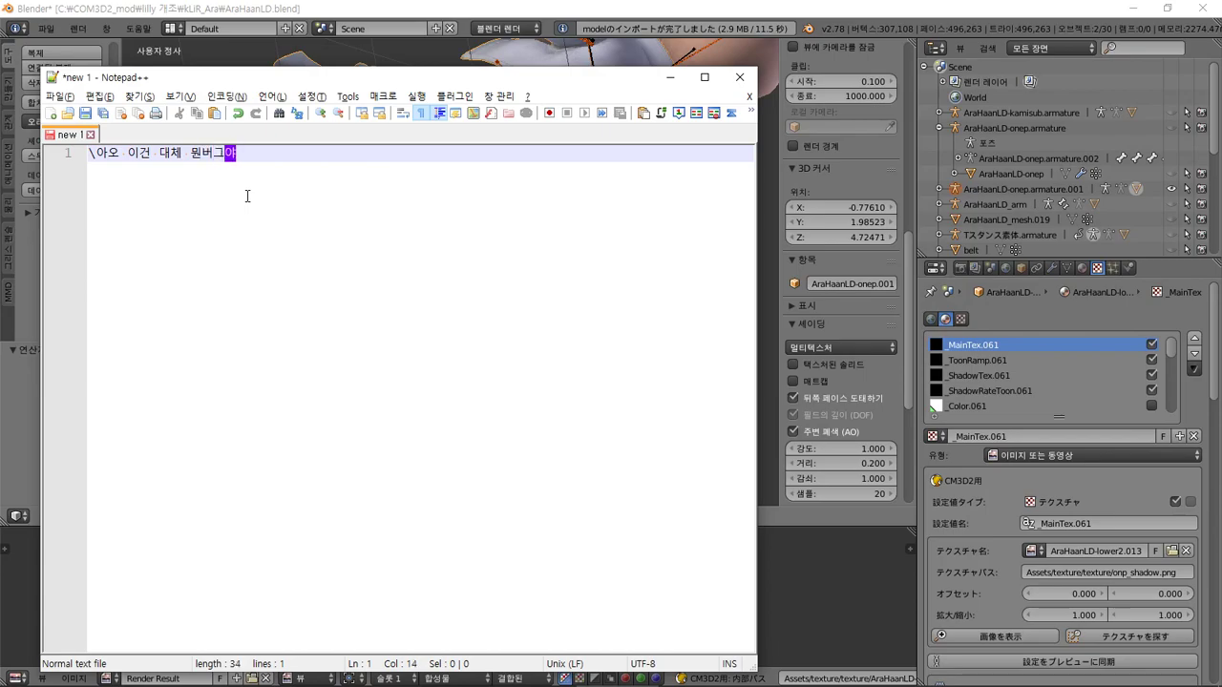
- Return to Blender, select only the AraHaanLD-onep.001 mesh under its armature, and duplicate it in place
click(235, 11)
middle_drag(365, 202, 448, 277)
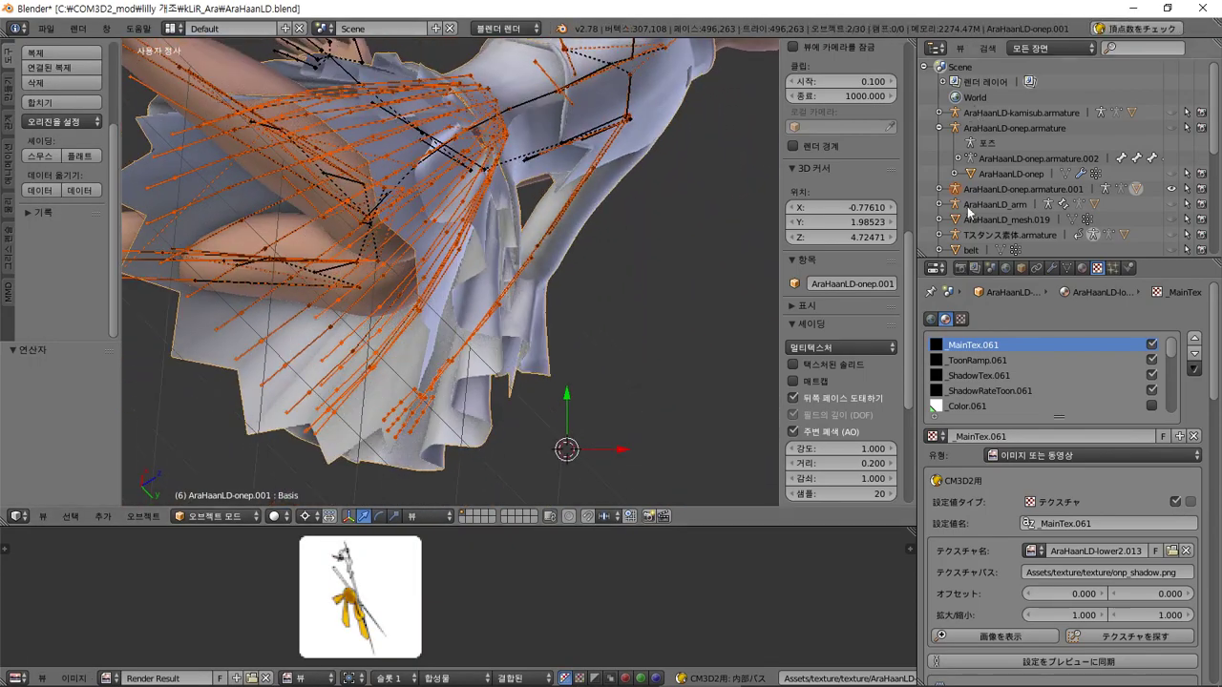
click(939, 189)
click(983, 236)
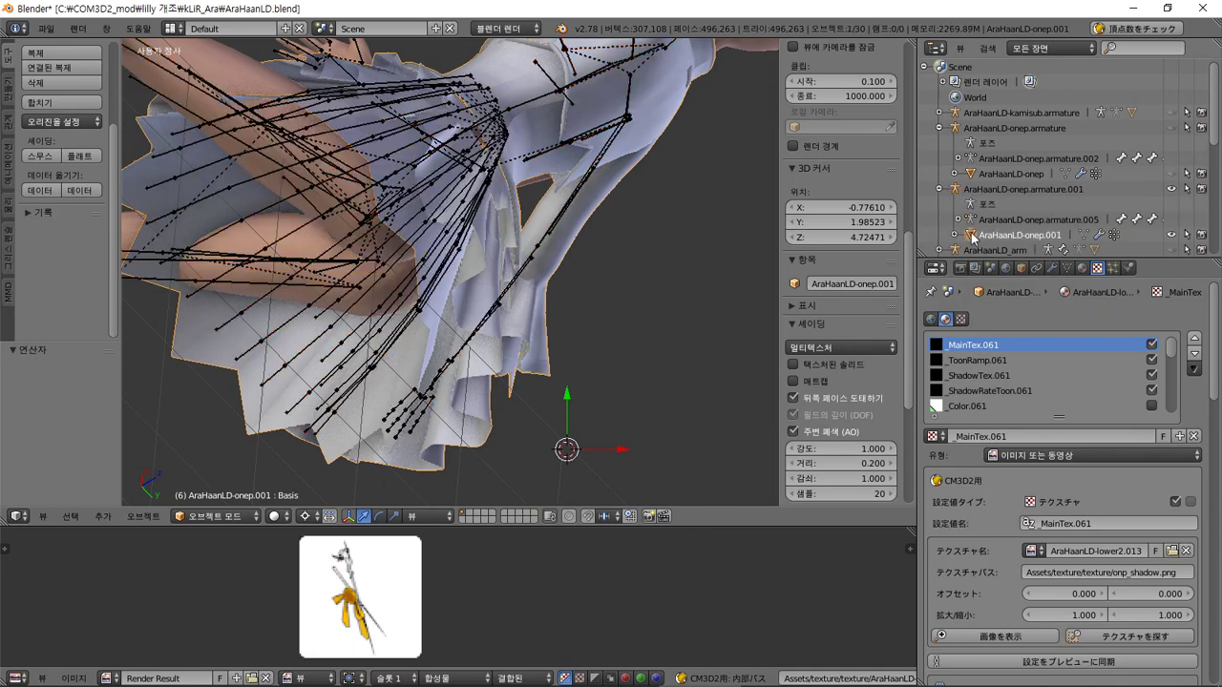
click(73, 55)
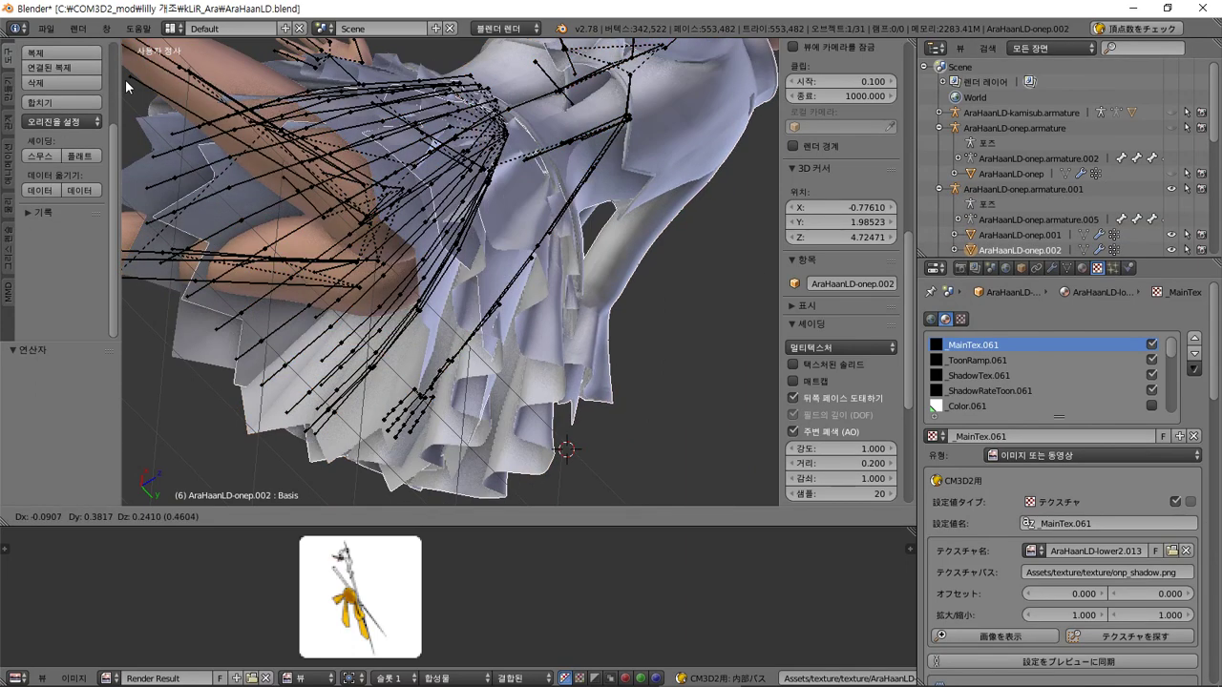
right_click(125, 79)
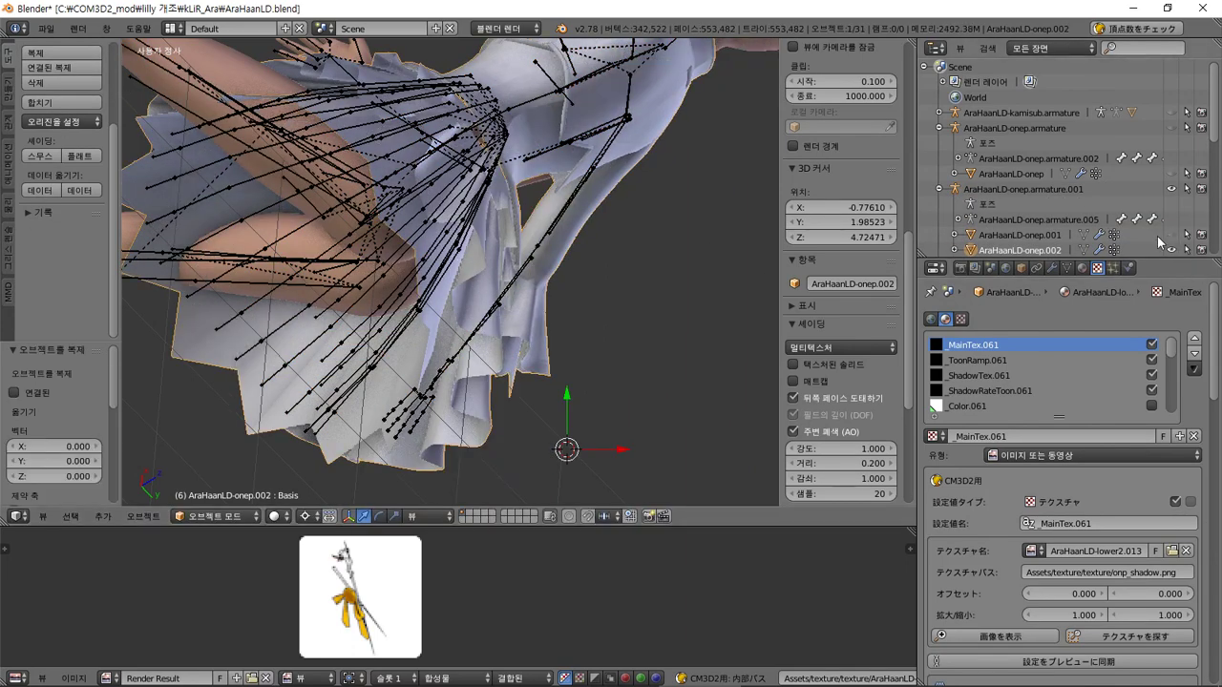
- In Edit Mode on AraHaanLD-onep.002, box-select the vertices of the middle pointed tip on the back hem
key(Tab)
middle_drag(564, 295, 413, 345)
key(KP_1)
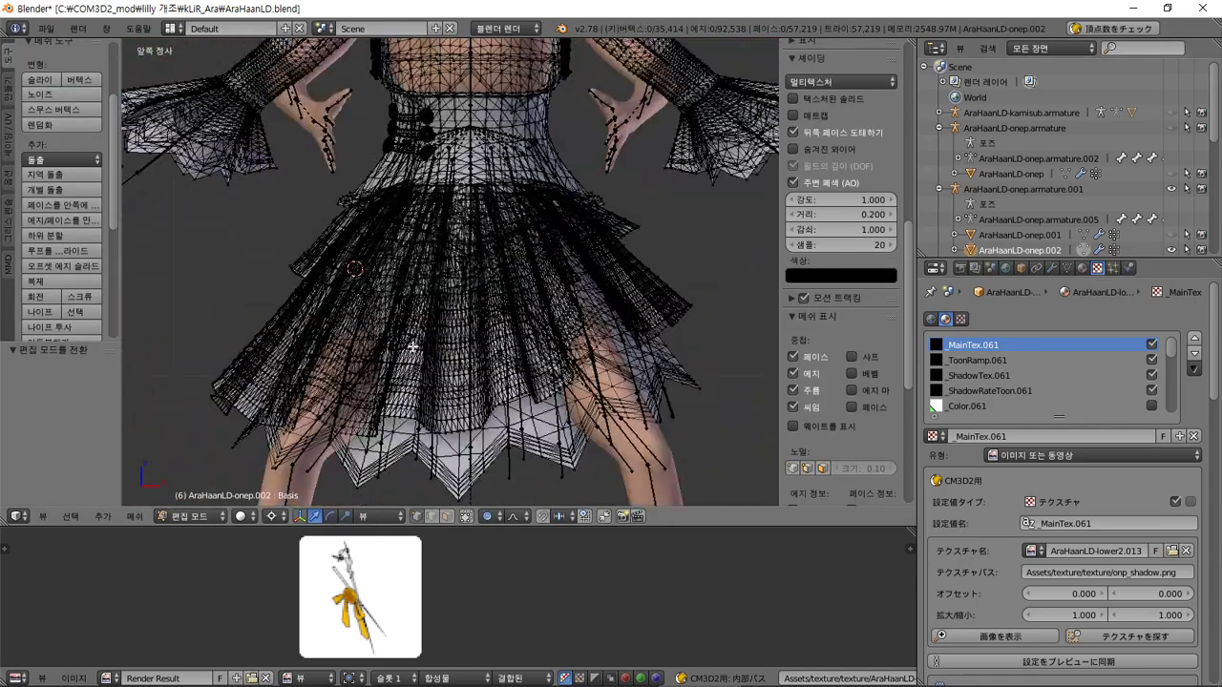
key(KP_6)
key(KP_6)
key(KP_3)
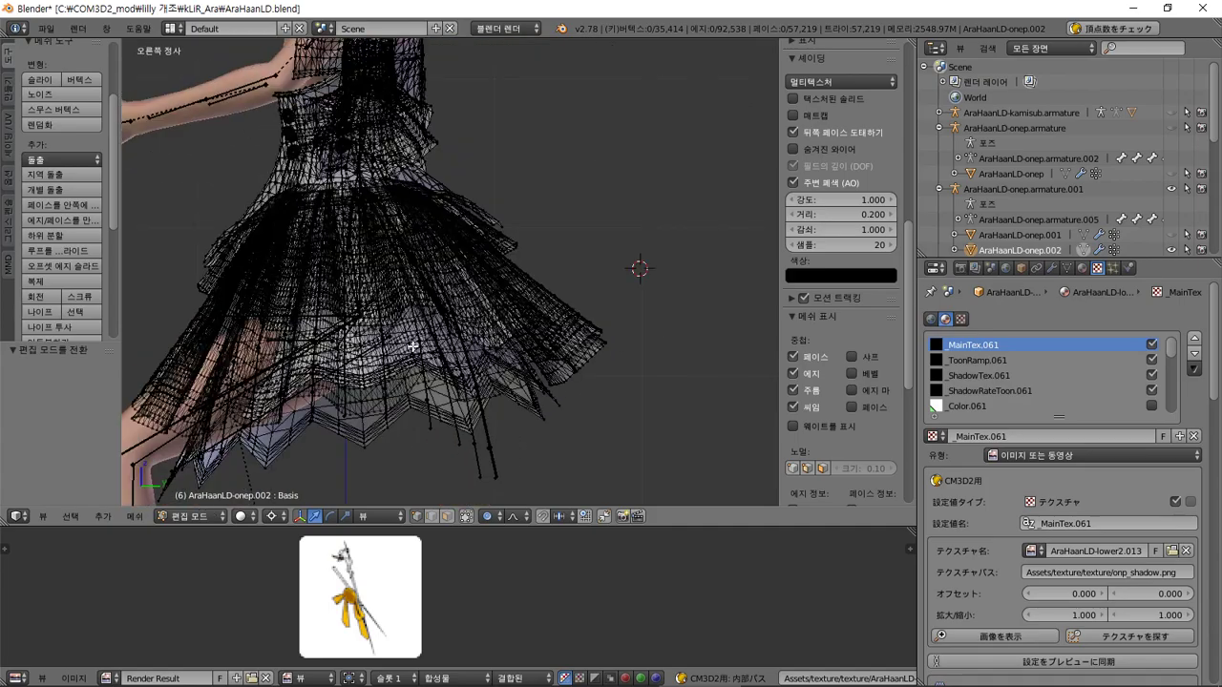
key(ctrl+KP_6)
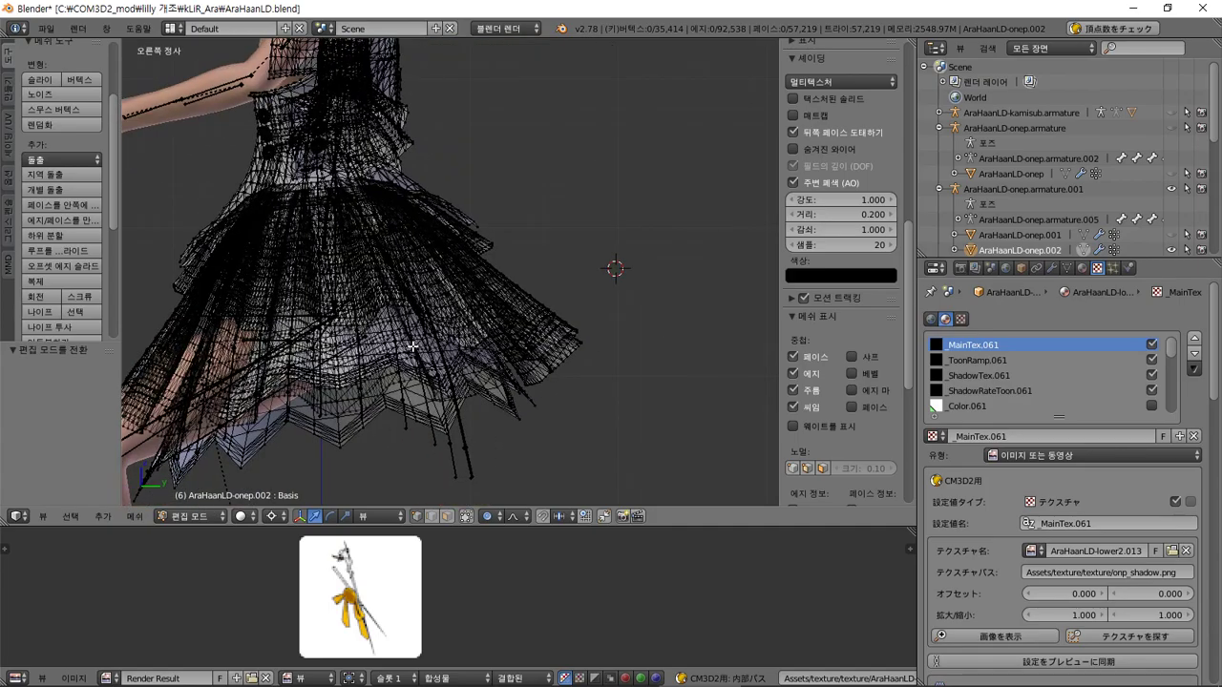
key(ctrl+KP_1)
key(ctrl+KP_3)
key(ctrl+KP_1)
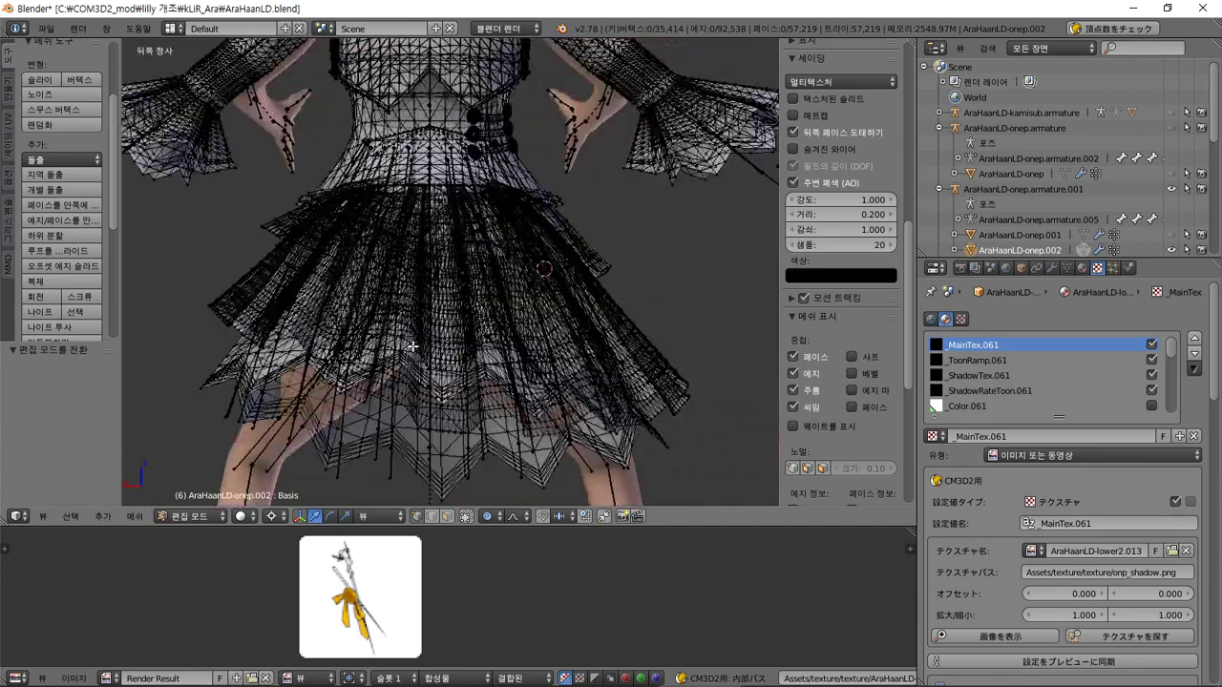
middle_drag(433, 314, 432, 377)
scroll(455, 421, up, 3)
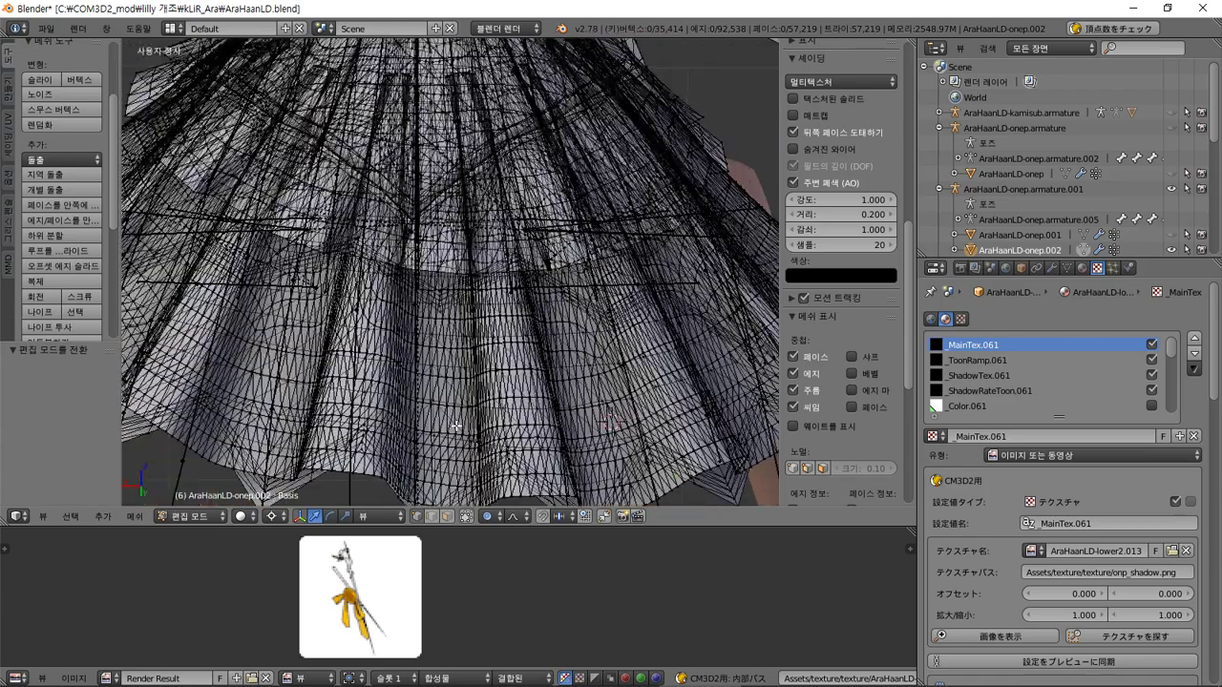
shift+middle_drag(454, 425, 459, 324)
key(b)
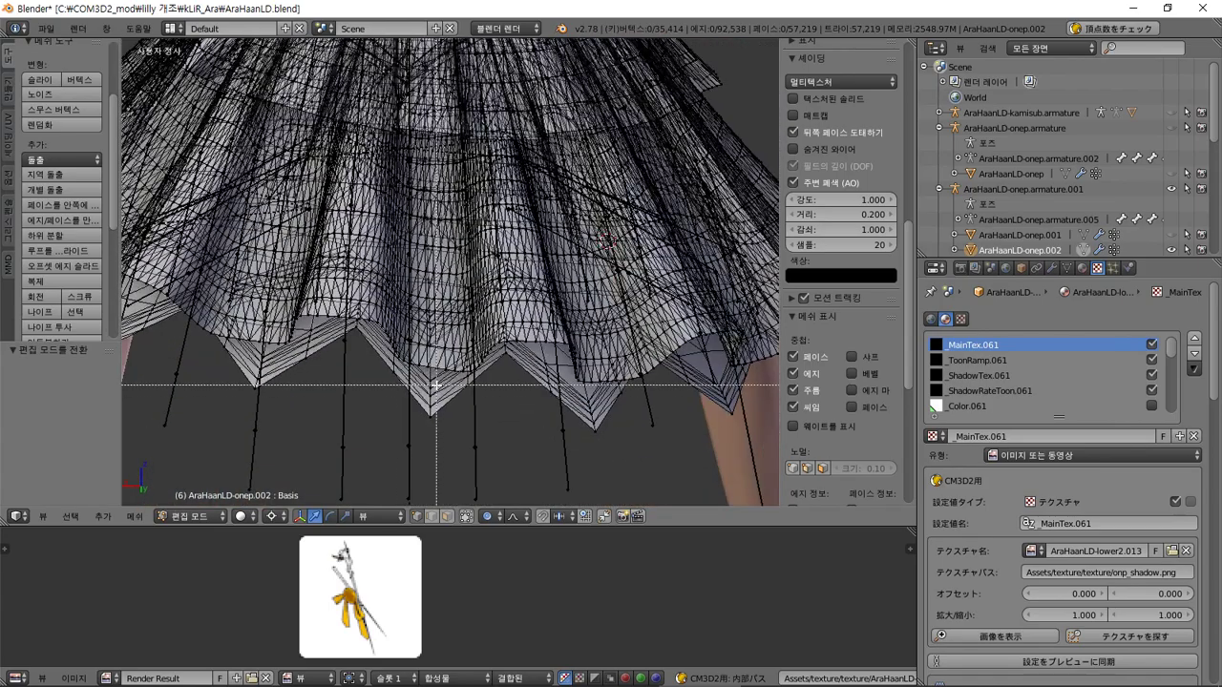
drag(439, 377, 427, 443)
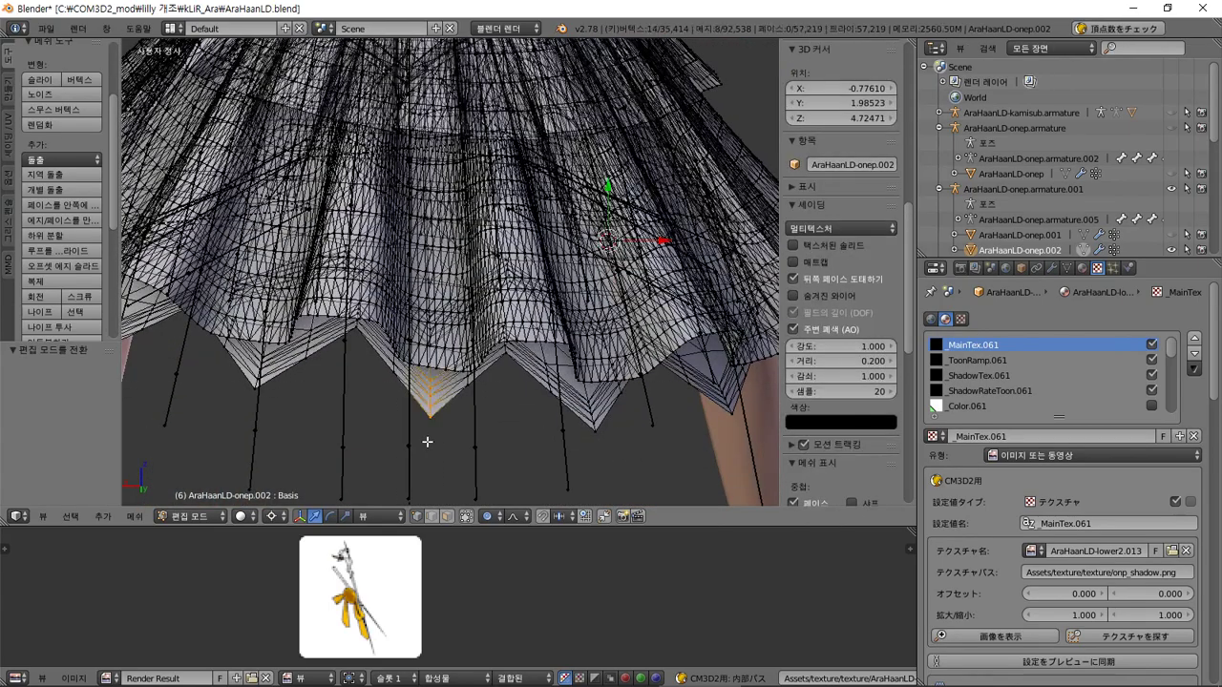
- Try to raise the selected back hem tip along the view's Y axis with smooth proportional editing, and check the skirt from the side
key(KP_1)
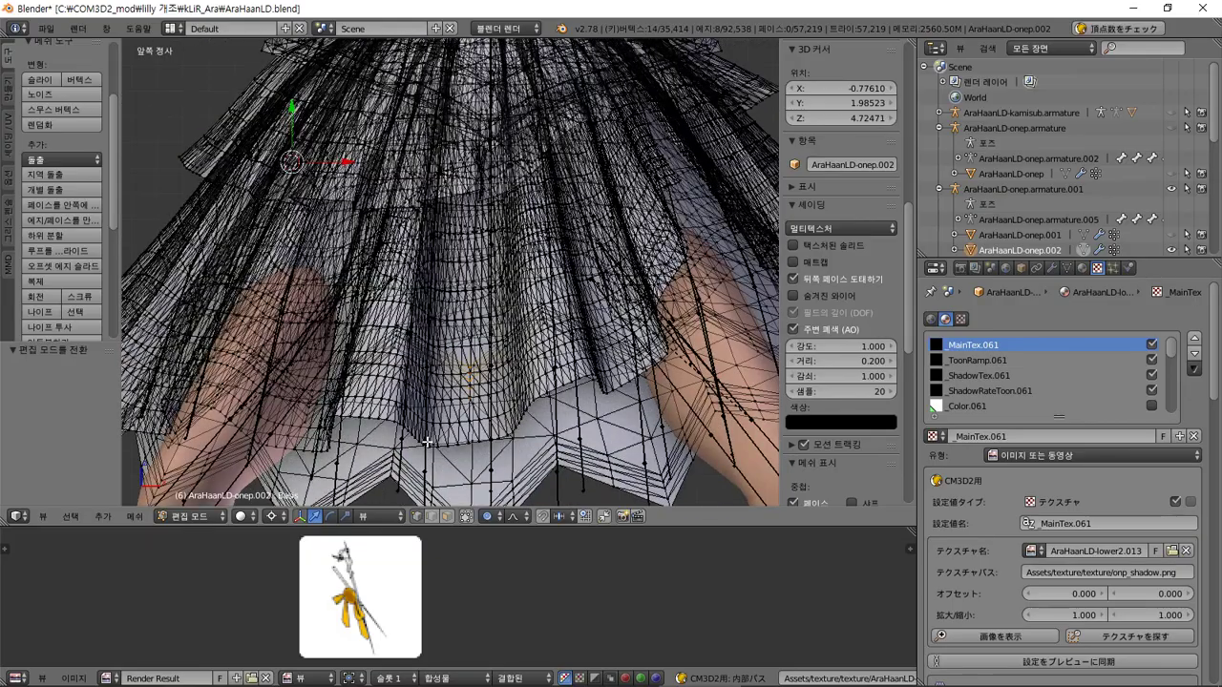
key(ctrl+KP_1)
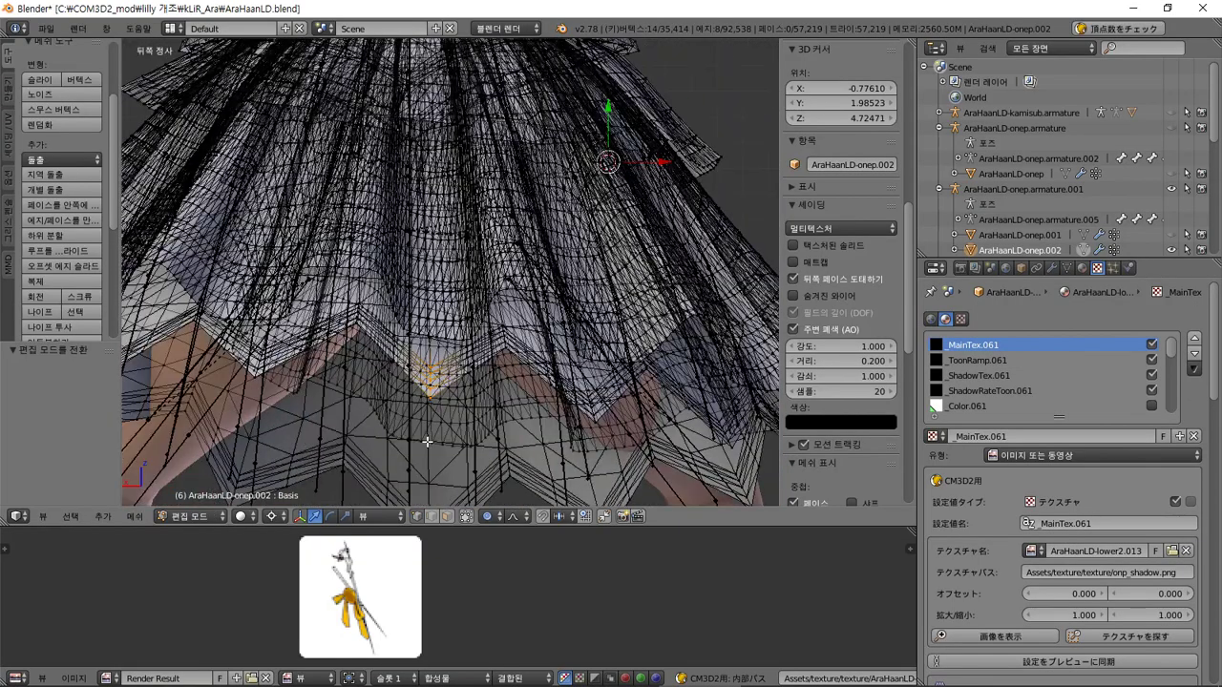
key(KP_8)
key(KP_8)
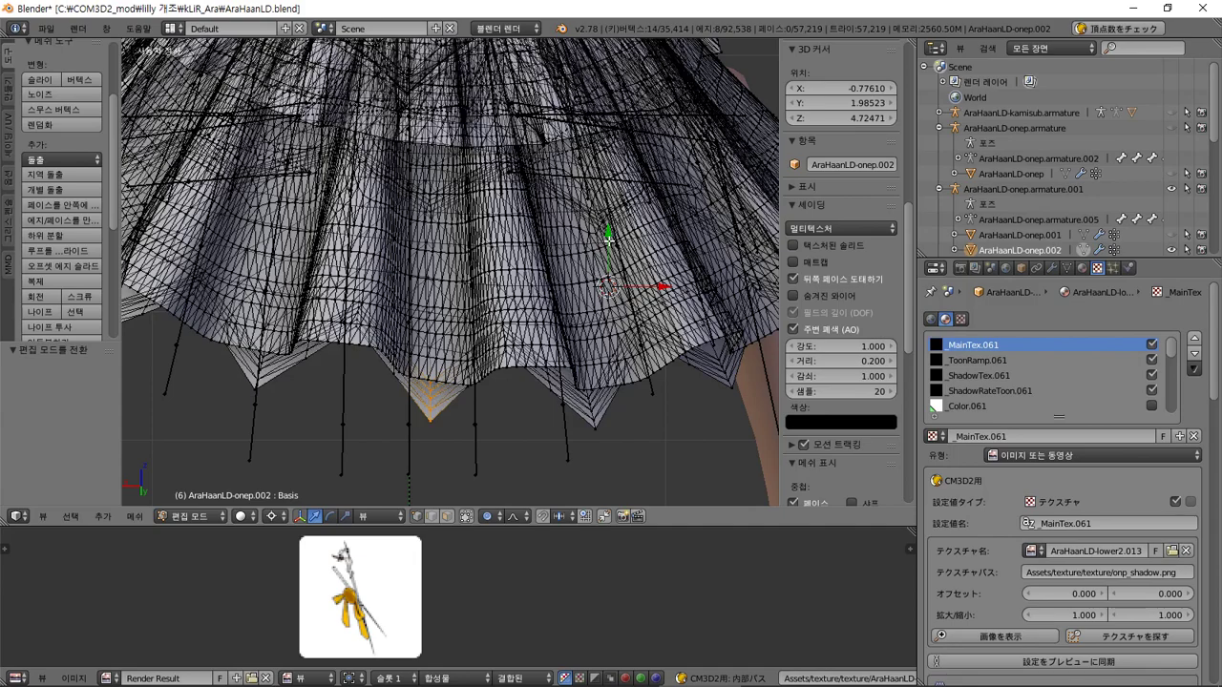
scroll(590, 195, down, 1)
shift+middle_drag(590, 195, 571, 290)
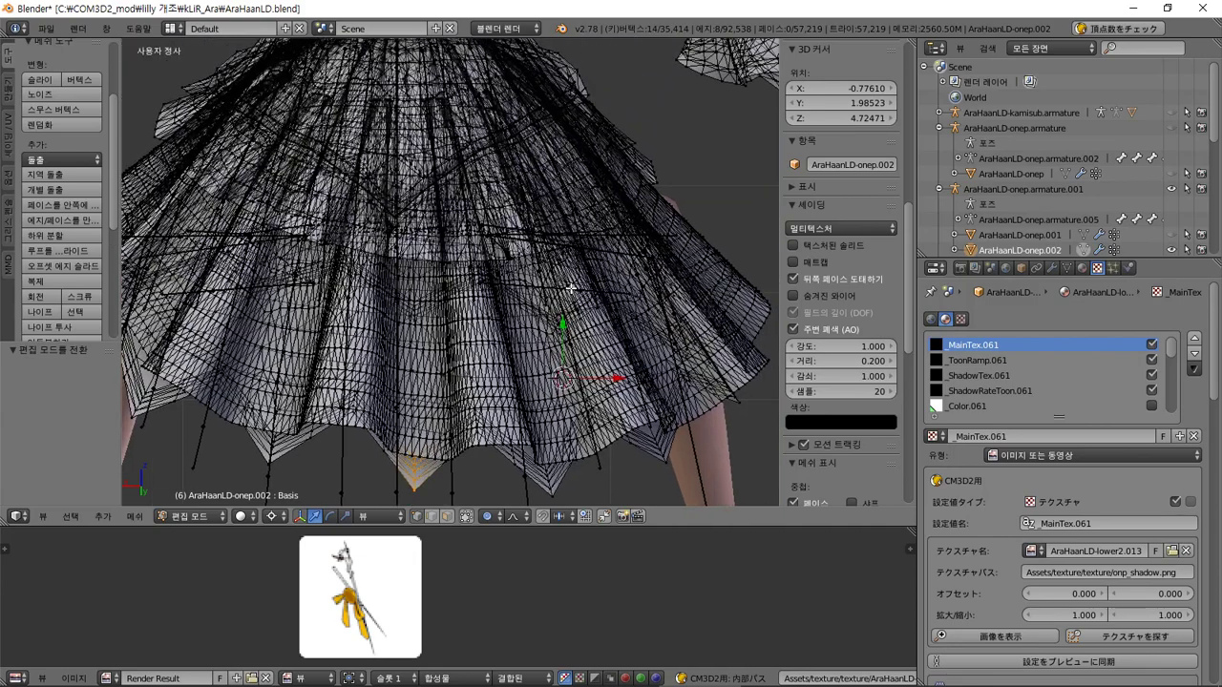
drag(564, 324, 545, 168)
middle_drag(545, 168, 622, 197)
key(KP_3)
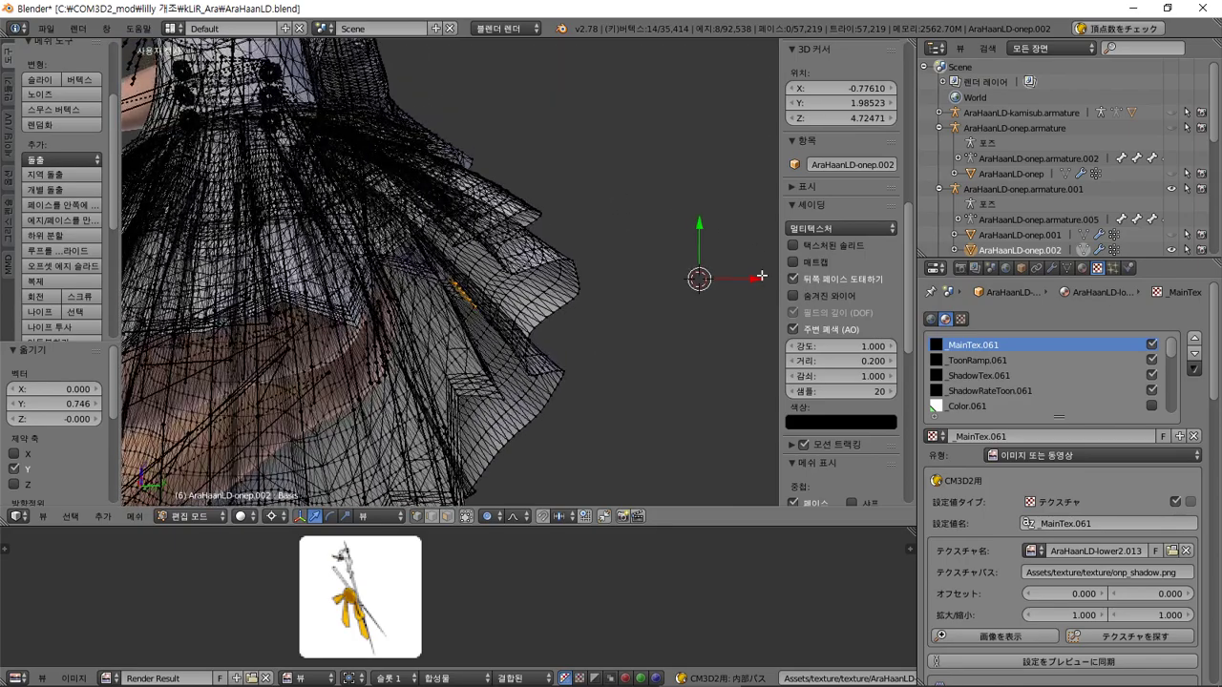
middle_drag(755, 283, 625, 376)
- Switch the transform orientation to Gimbal and on to Global
click(371, 517)
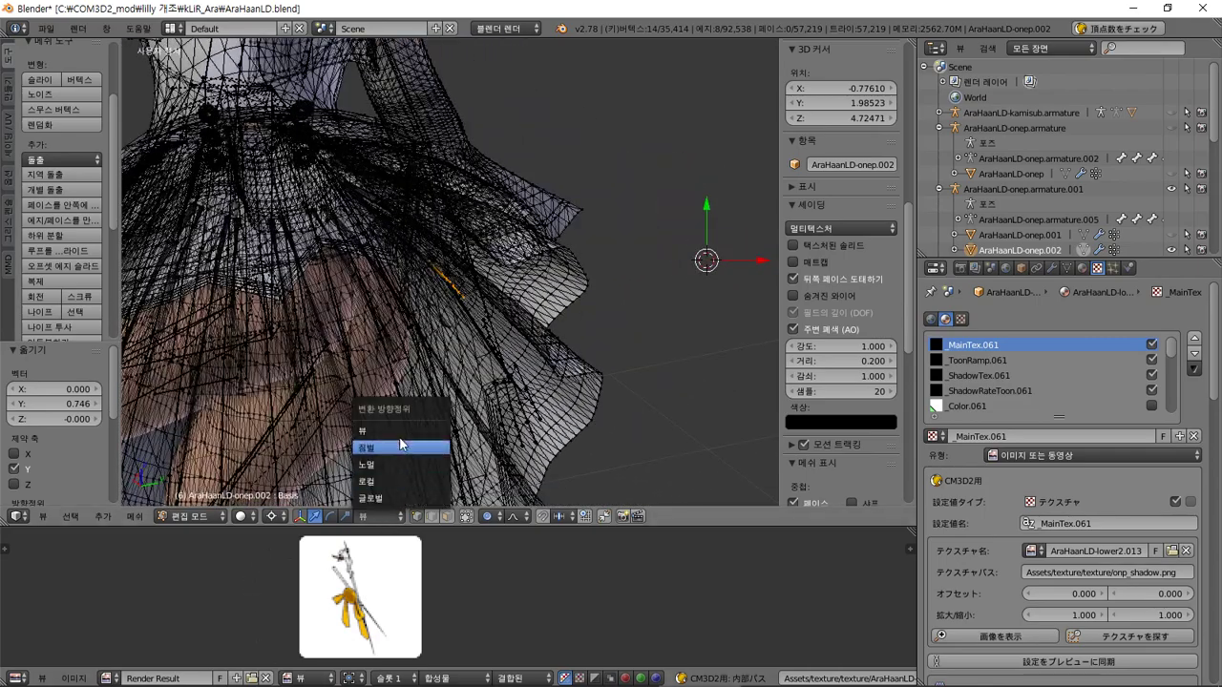
click(393, 447)
click(370, 517)
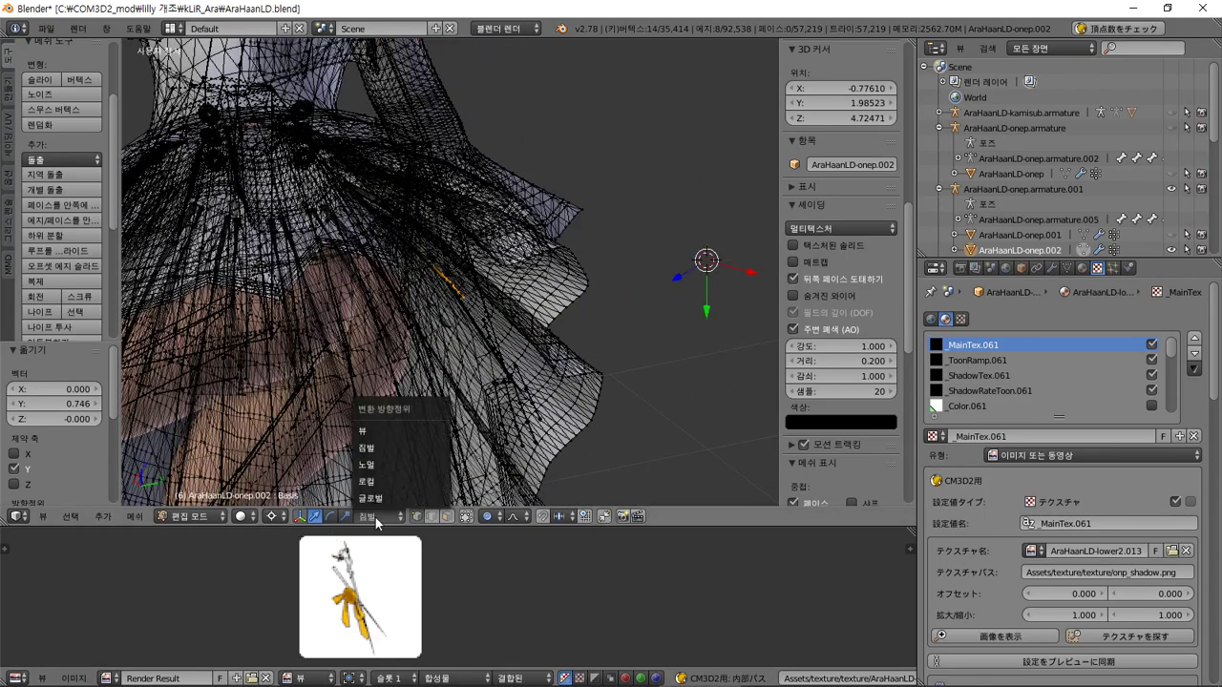
click(396, 498)
- Try to move the hem tip -0.142 along global Y and up along Z, and undo these moves together with the earlier raise
middle_drag(631, 305, 740, 331)
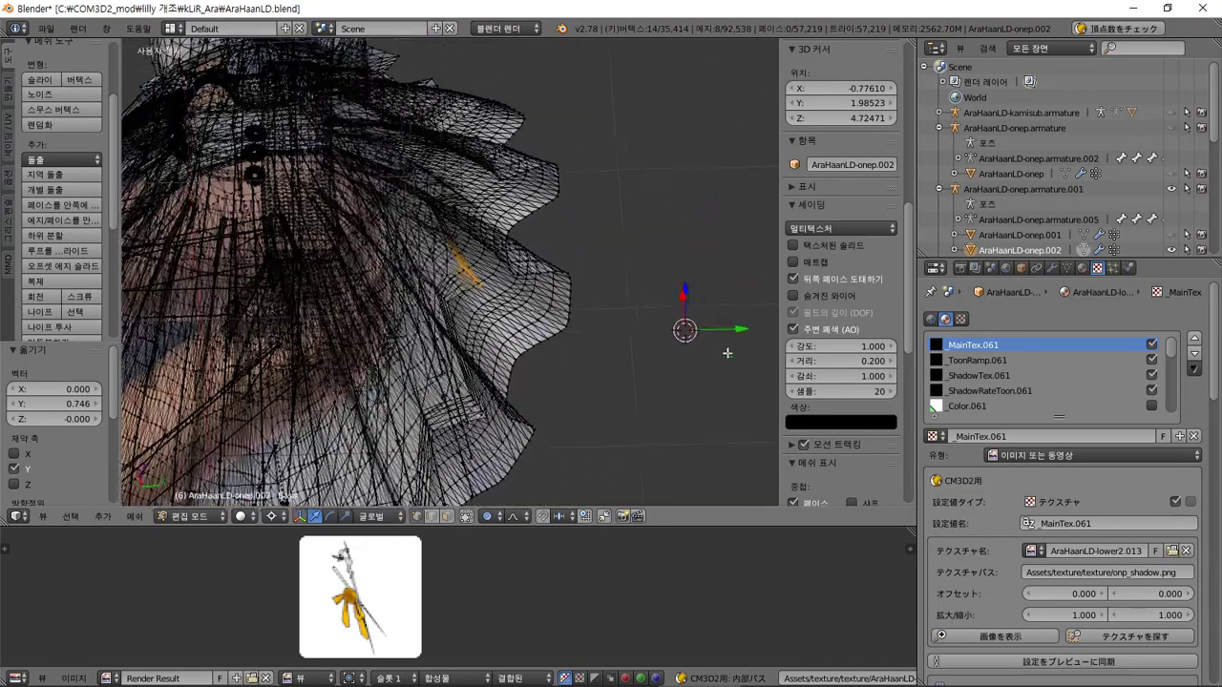
key(g)
key(y)
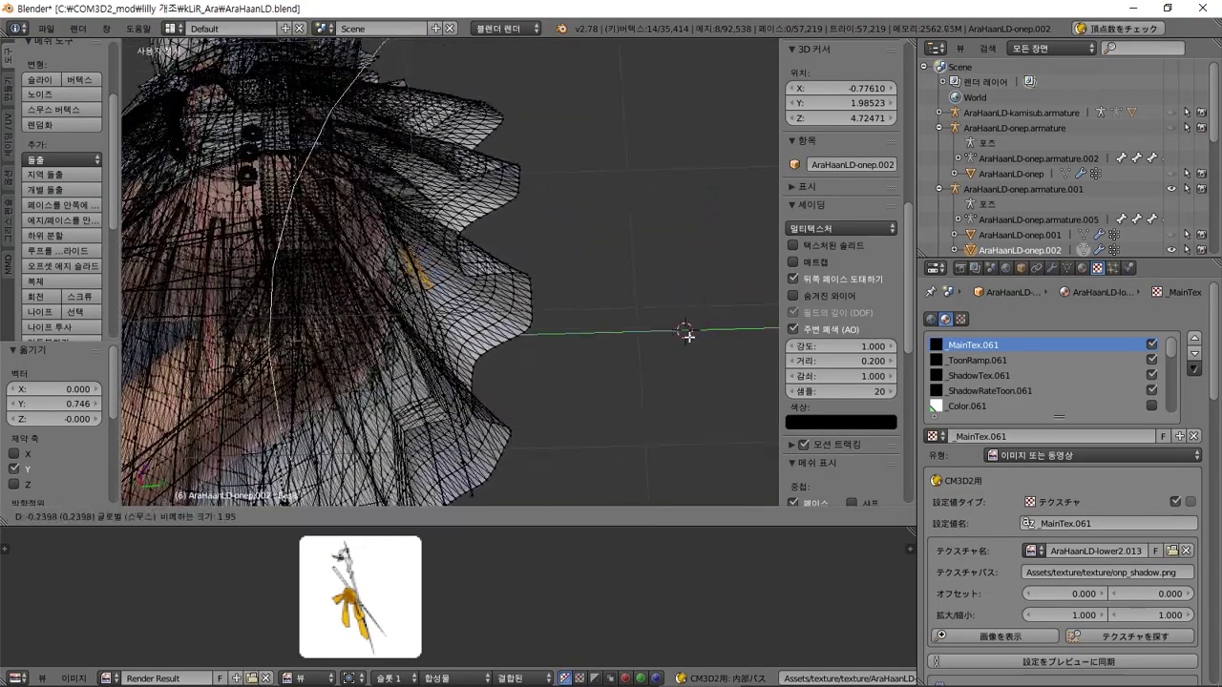
click(713, 330)
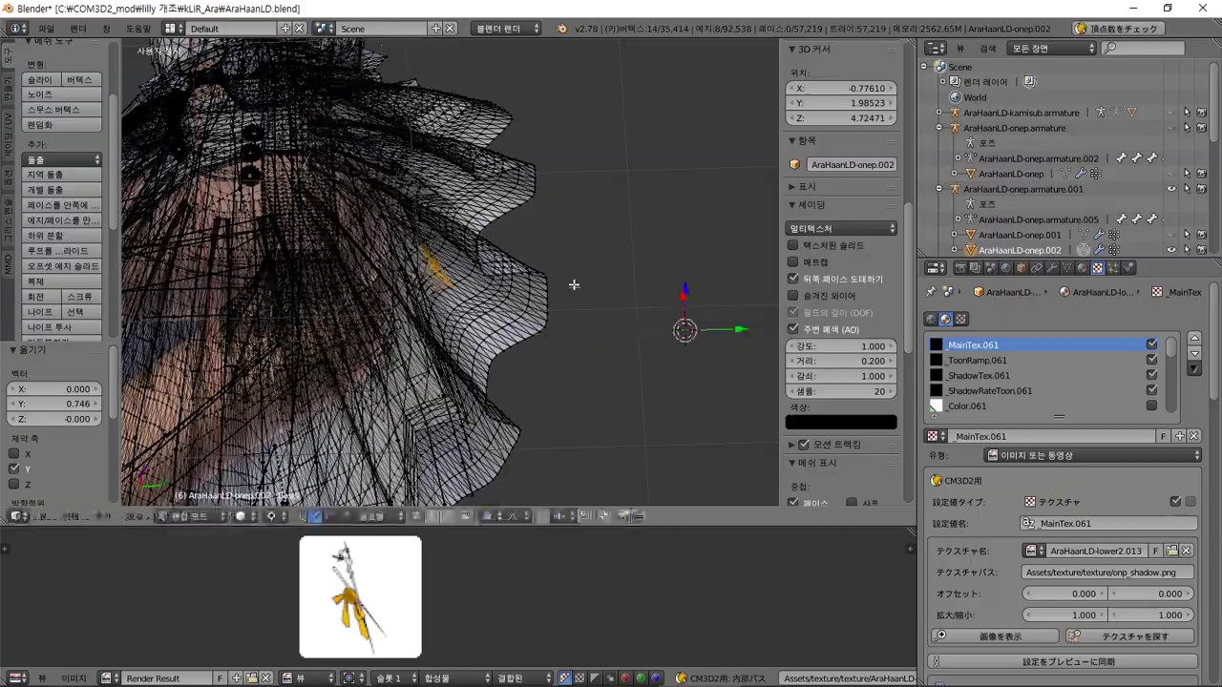
middle_drag(575, 284, 573, 315)
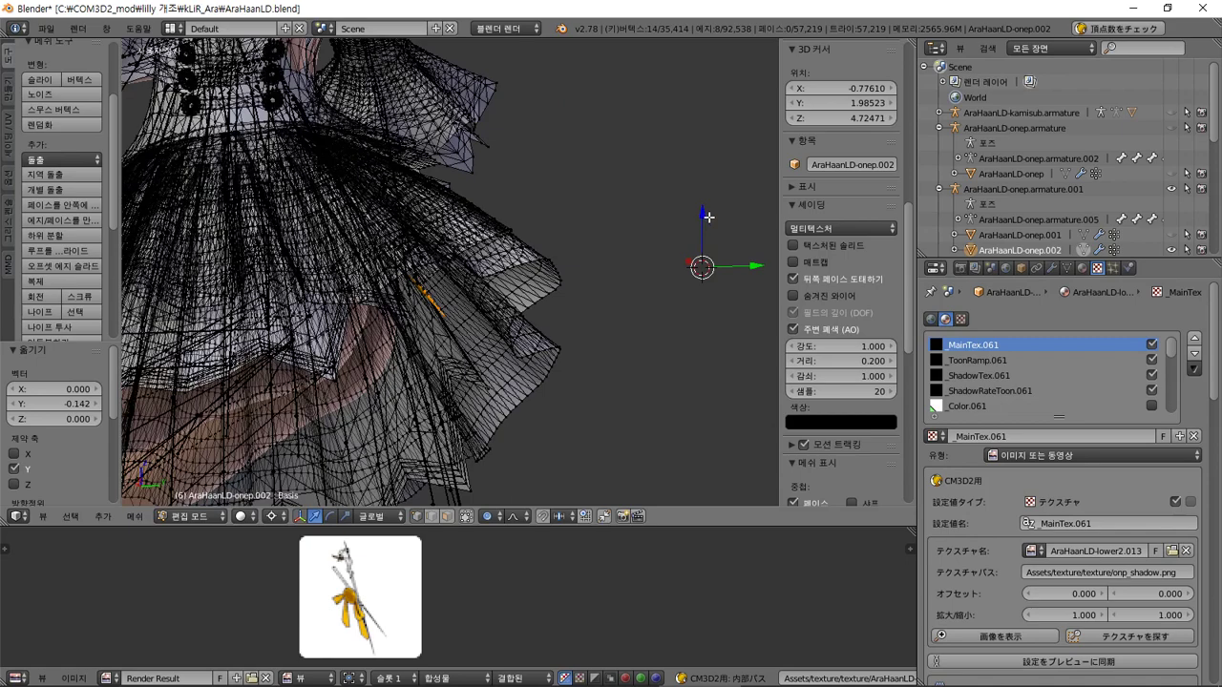
drag(706, 216, 711, 179)
key(ctrl+z)
key(ctrl+z)
key(ctrl+z)
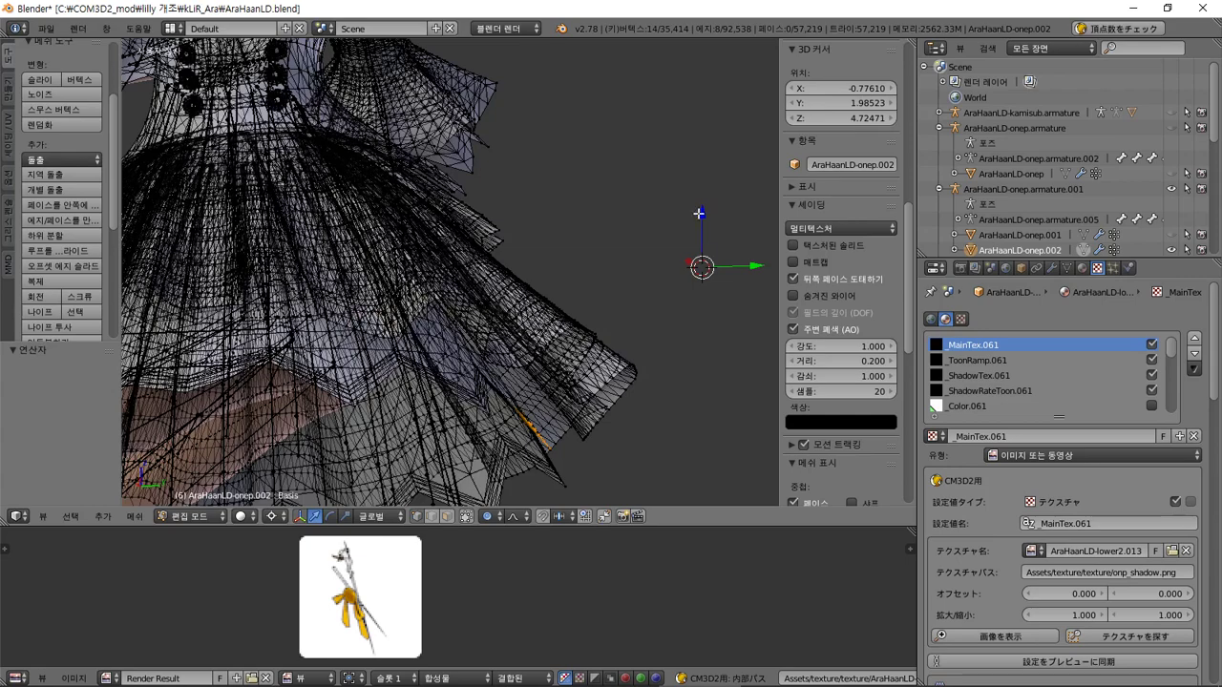
- Try to raise the hem tip 0.569 along global Z and pull it inward along Y, and undo the Y move
drag(702, 216, 715, 170)
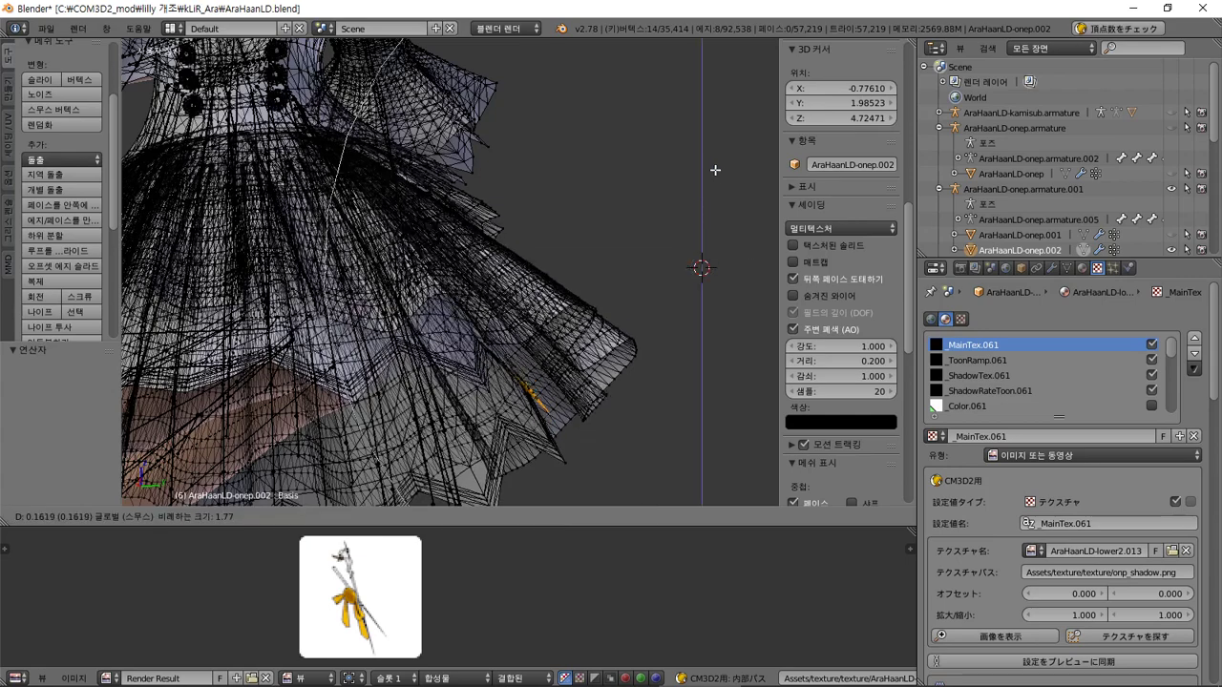
click(725, 98)
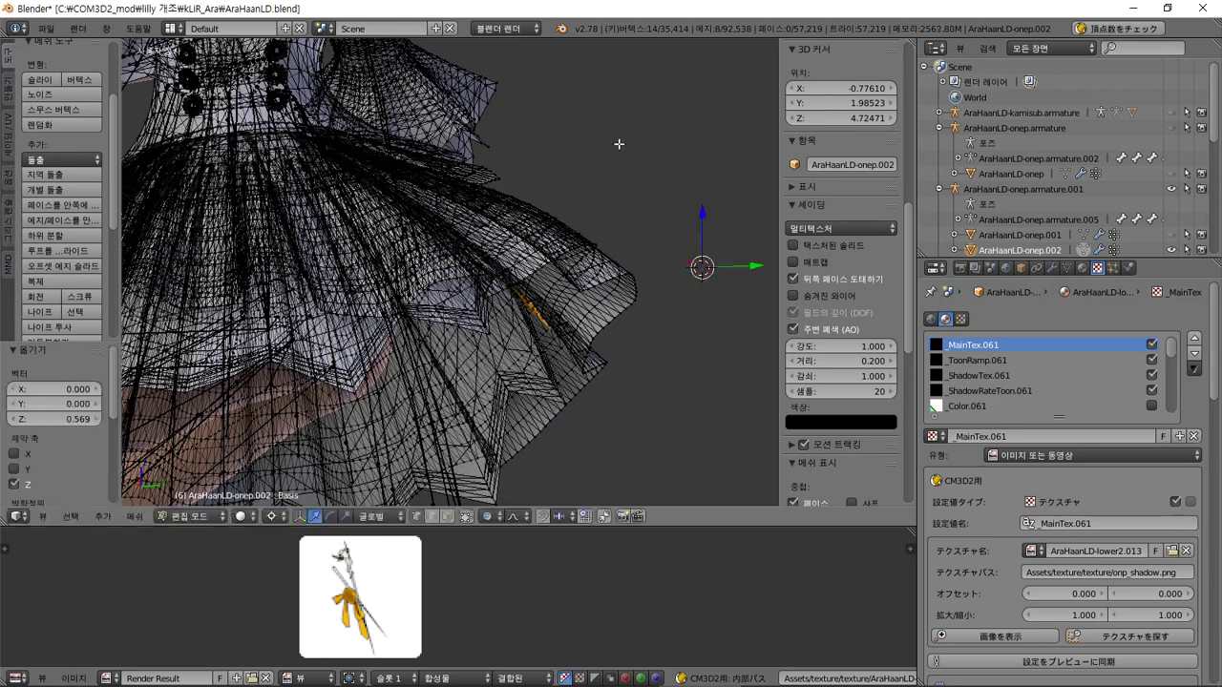
drag(769, 259, 715, 259)
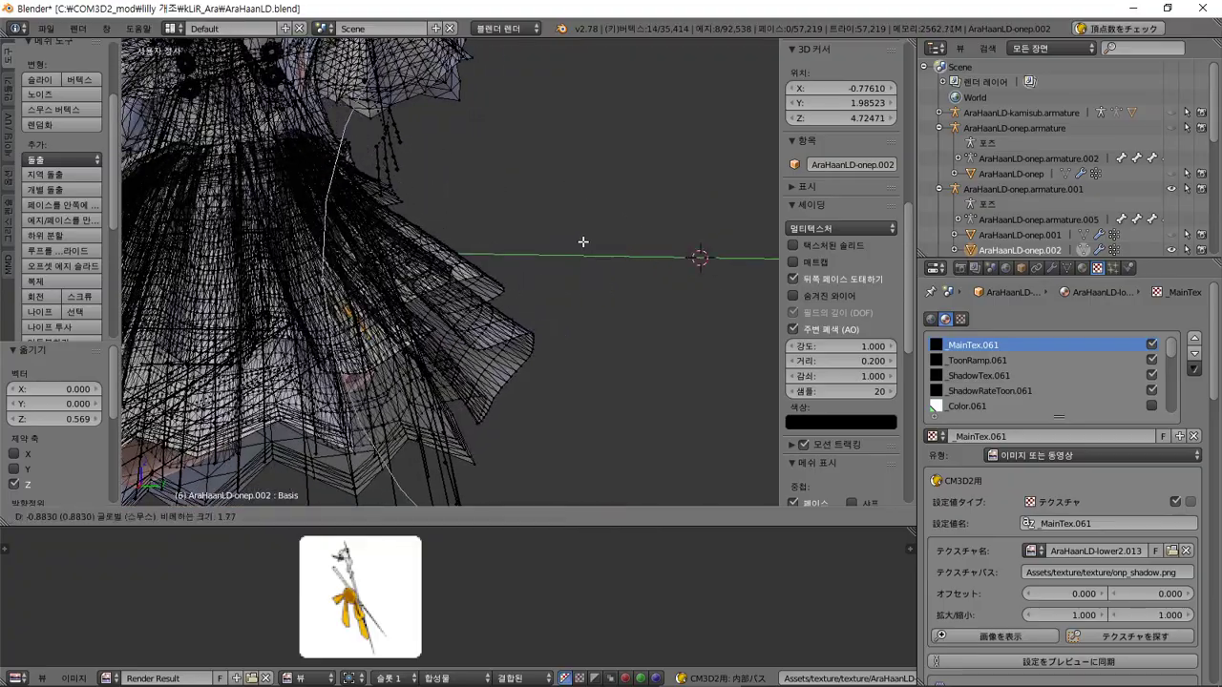
drag(583, 242, 583, 241)
middle_drag(583, 241, 485, 185)
key(ctrl+z)
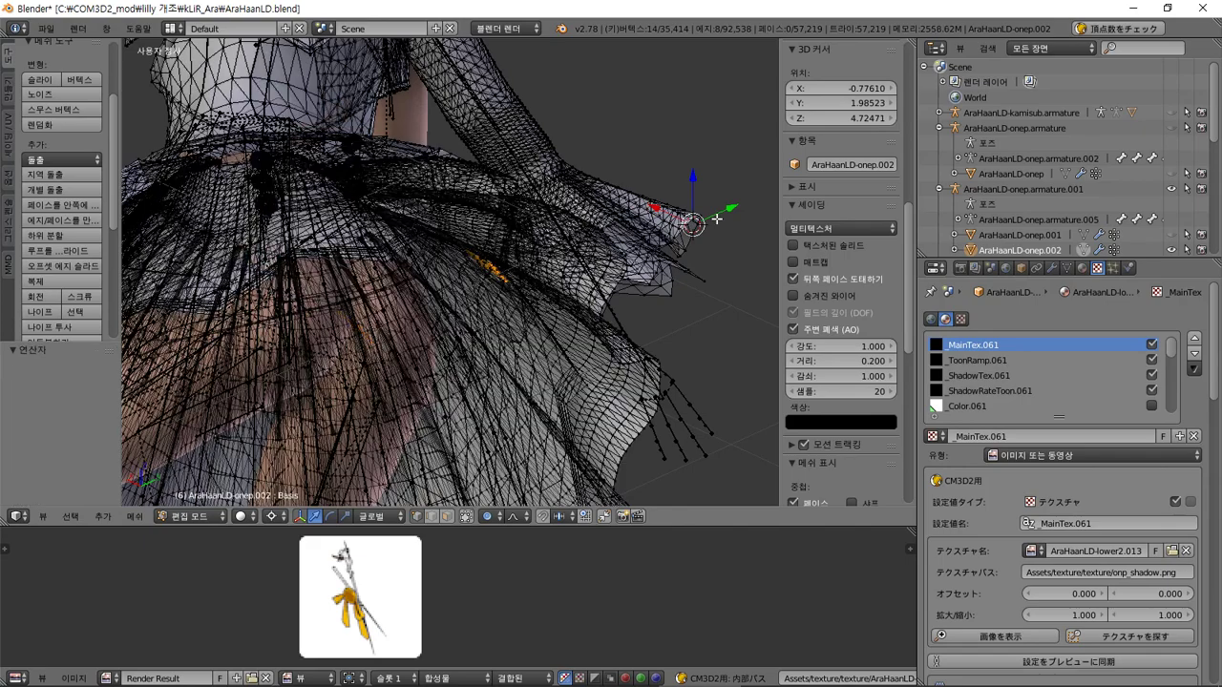
- Try to raise the hem tip further along Z and pull it inward along Y, and undo back to the original hem
drag(695, 178, 701, 144)
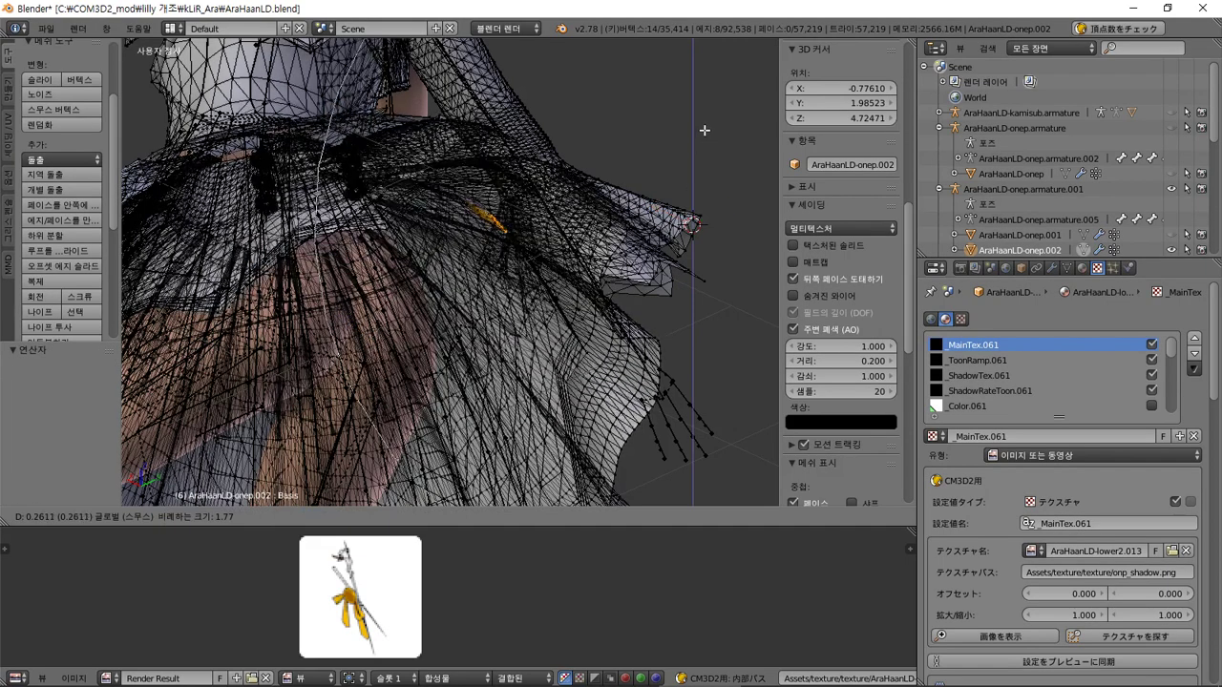
click(706, 125)
drag(734, 207, 635, 196)
key(ctrl+z)
key(ctrl+z)
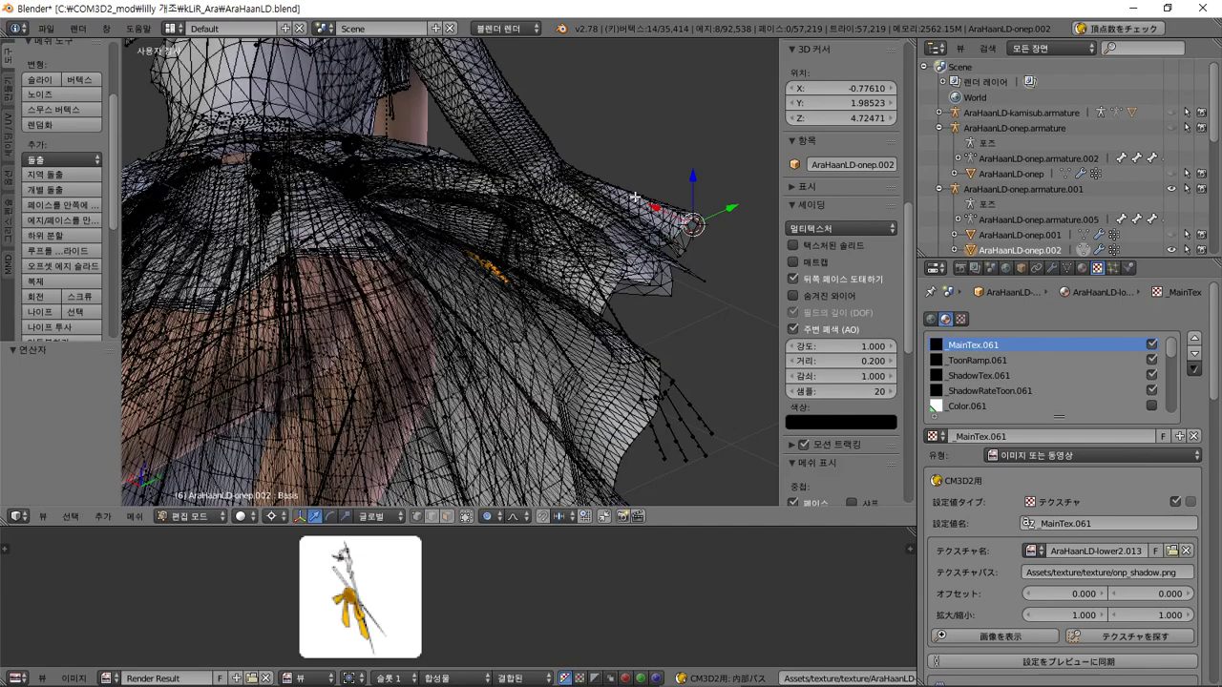
key(ctrl+z)
- Try two more moves of the hem tip along global Z with smooth falloff, and undo both
drag(692, 179, 690, 412)
middle_drag(614, 448, 662, 469)
key(ctrl+z)
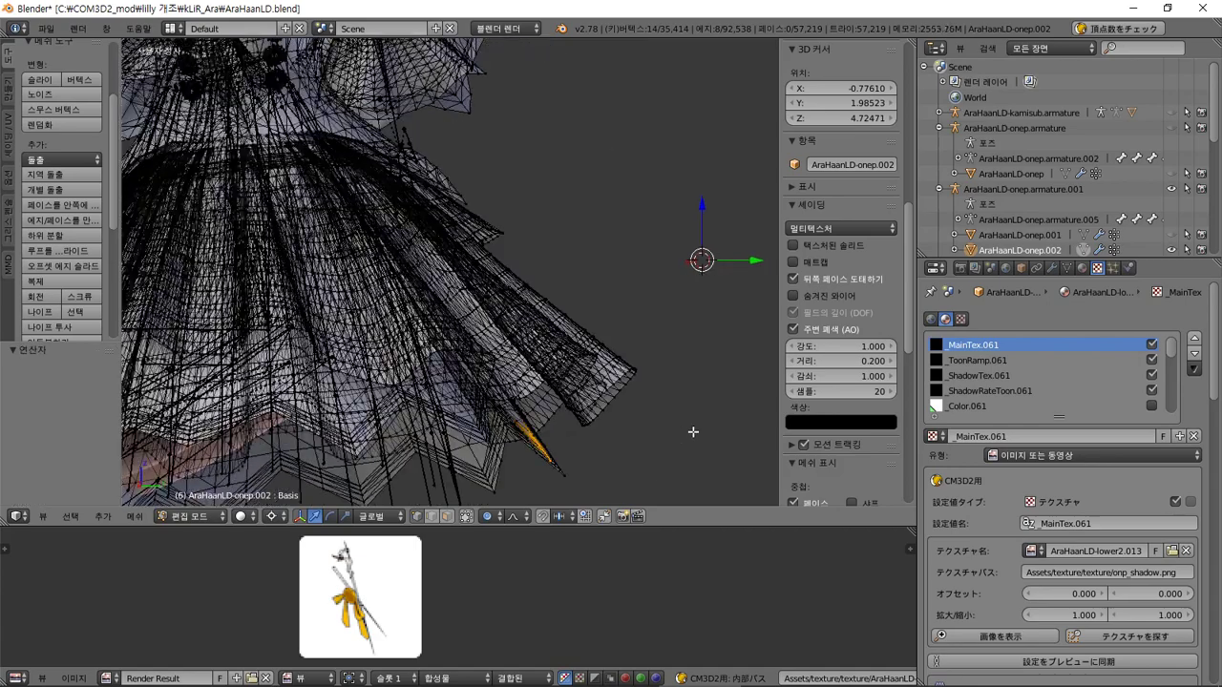
drag(699, 206, 716, 158)
key(ctrl+z)
- Set the proportional editing falloff to Linear and raise the selected back hem tip about 1.015 along global Z
click(517, 519)
click(552, 432)
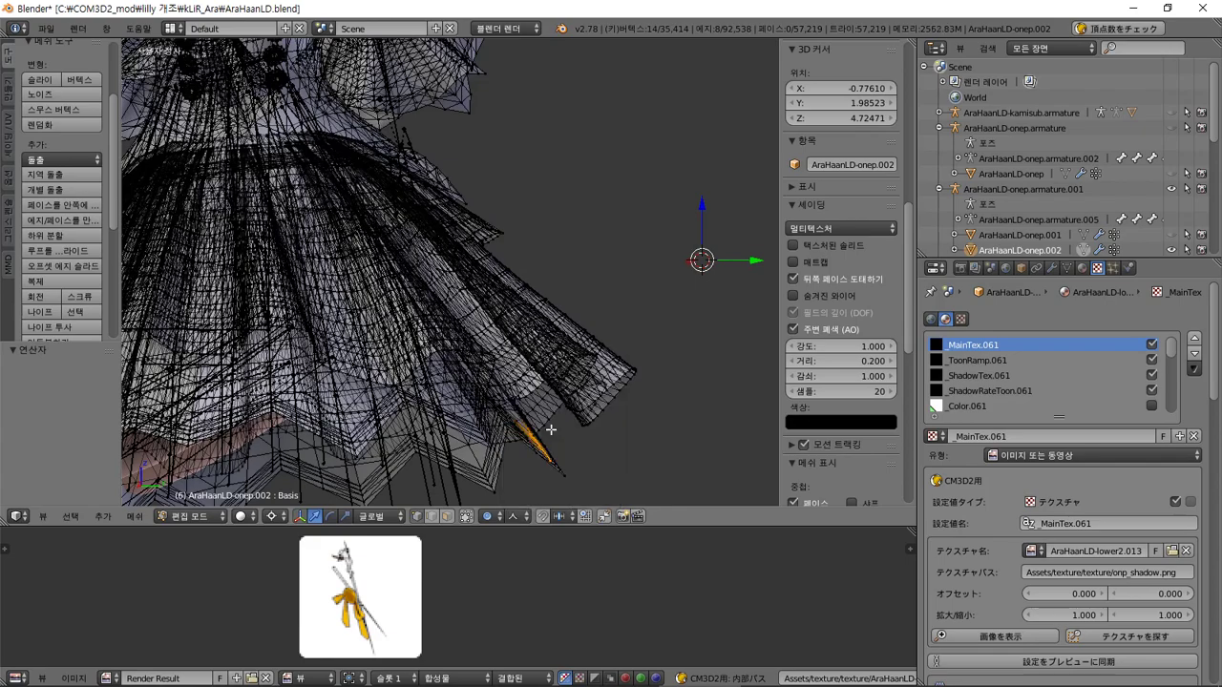
click(525, 520)
click(554, 414)
drag(703, 209, 707, 458)
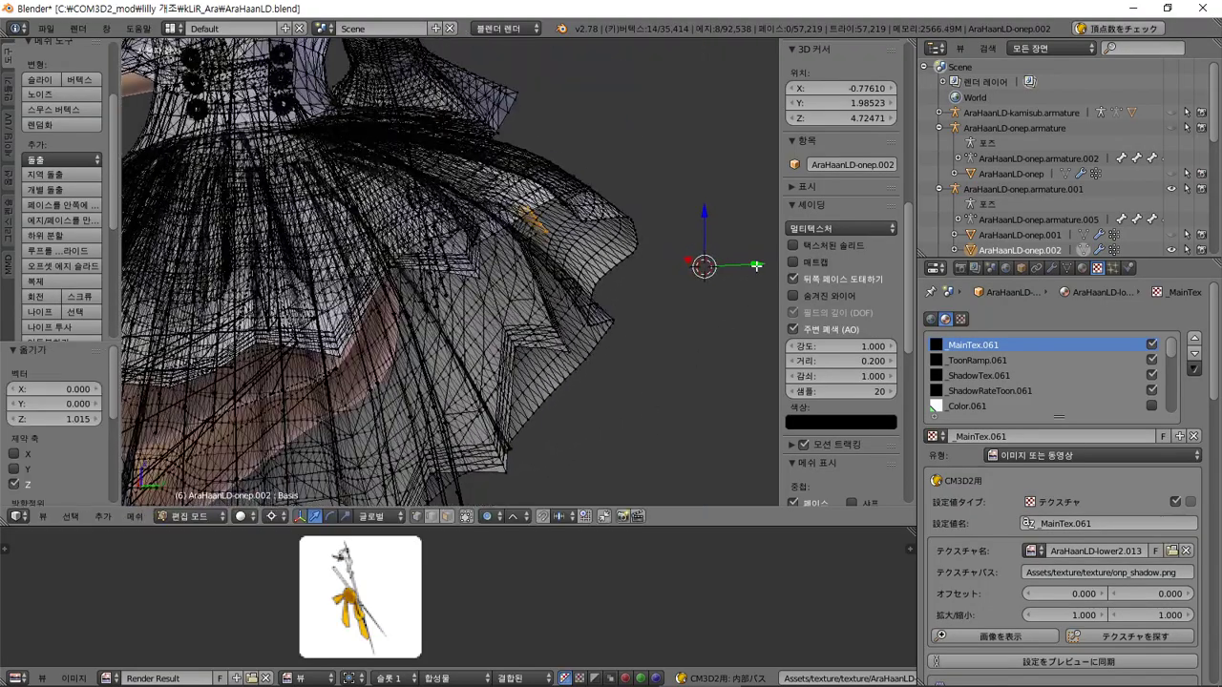
- Try to pull the hem tip -0.529 along global Y with linear falloff at proportional size 1.00, examine the skirt, and undo the move
mouse_move(757, 267)
mouse_down()
mouse_move(703, 265)
mouse_move(737, 263)
mouse_up()
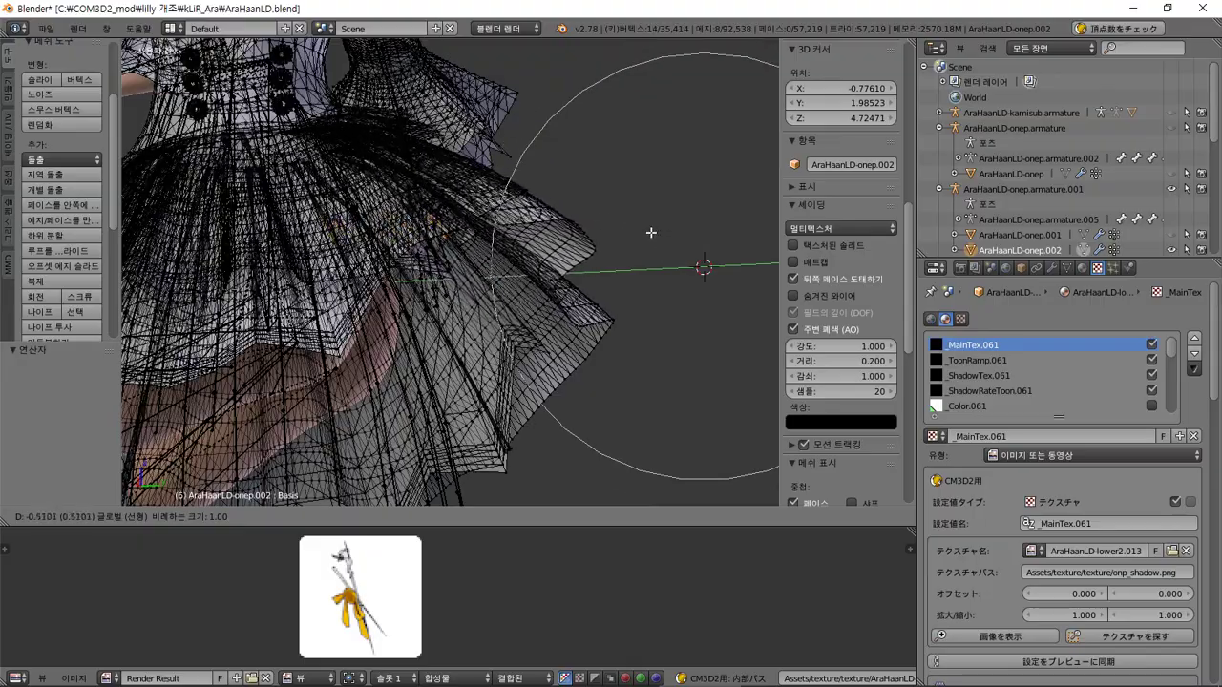
drag(651, 232, 651, 232)
middle_drag(651, 232, 581, 258)
middle_drag(501, 299, 546, 332)
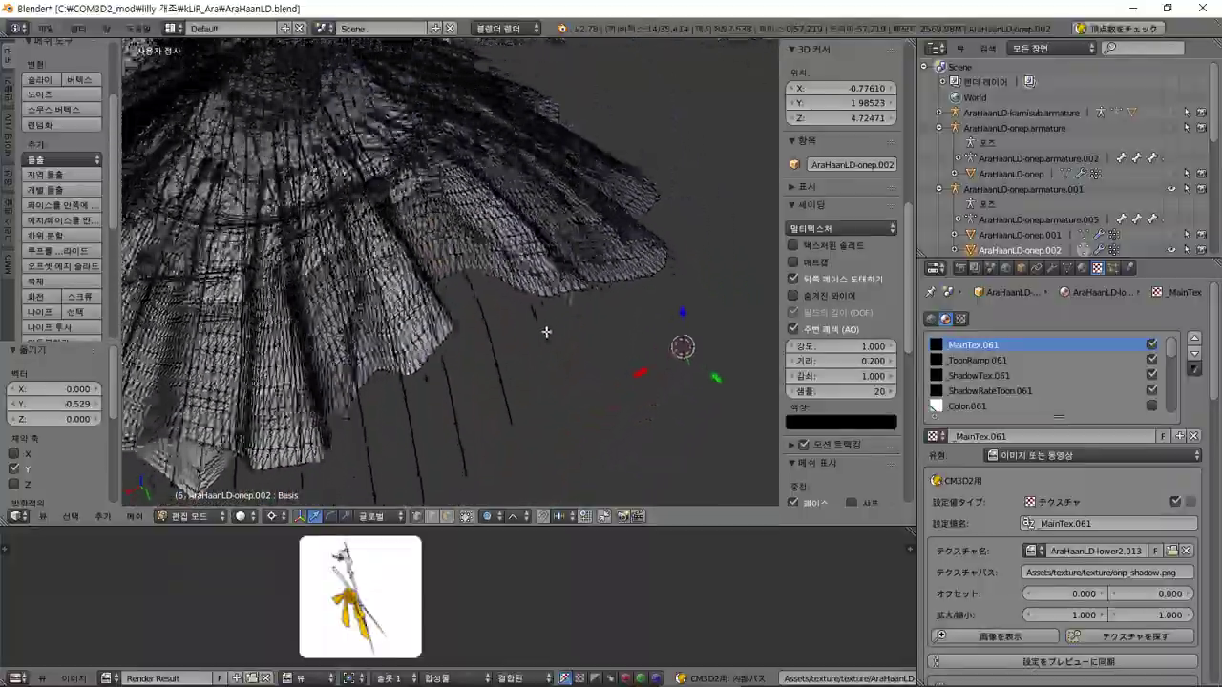
middle_drag(596, 282, 518, 328)
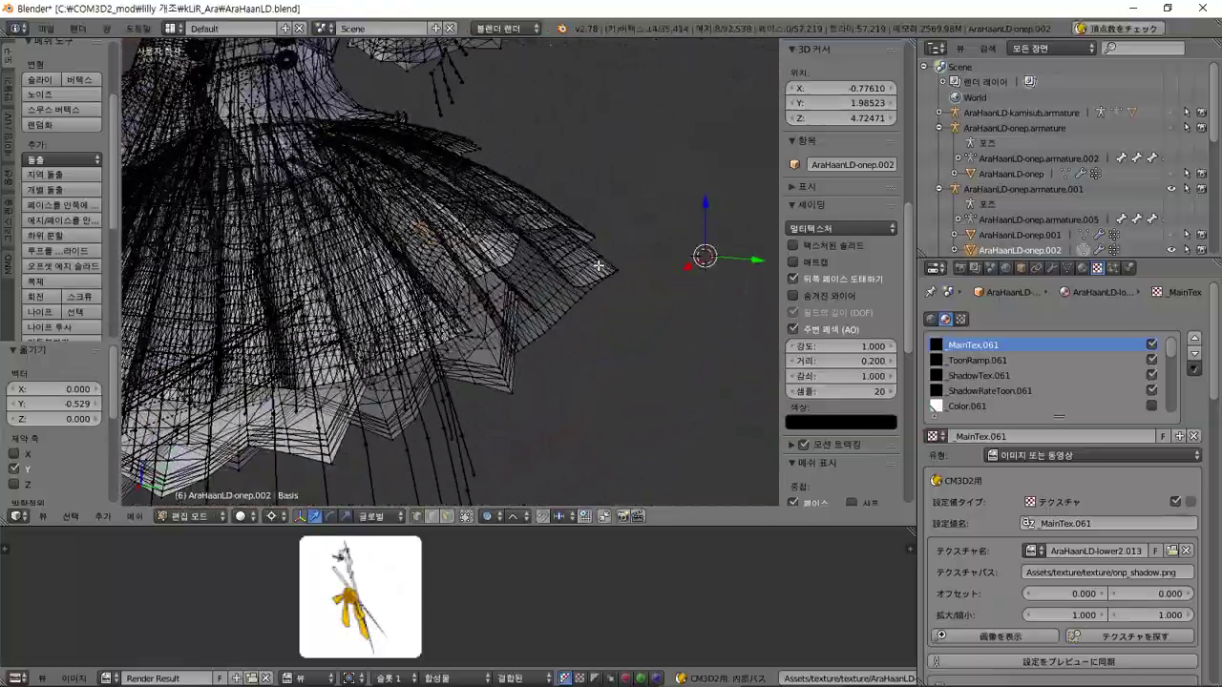
middle_drag(584, 253, 398, 396)
scroll(433, 309, up, 6)
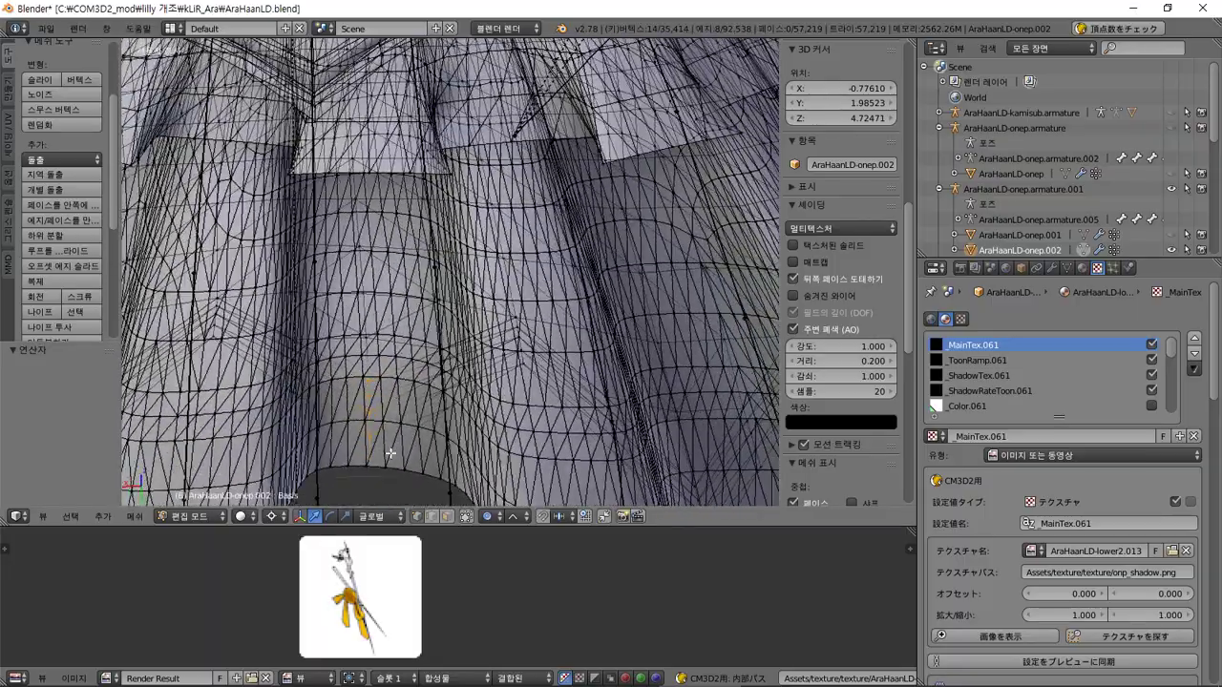
- Box-select the vertices at the edge of the middle back pleat, check them from the side, and deselect them
key(a)
key(b)
drag(368, 470, 415, 482)
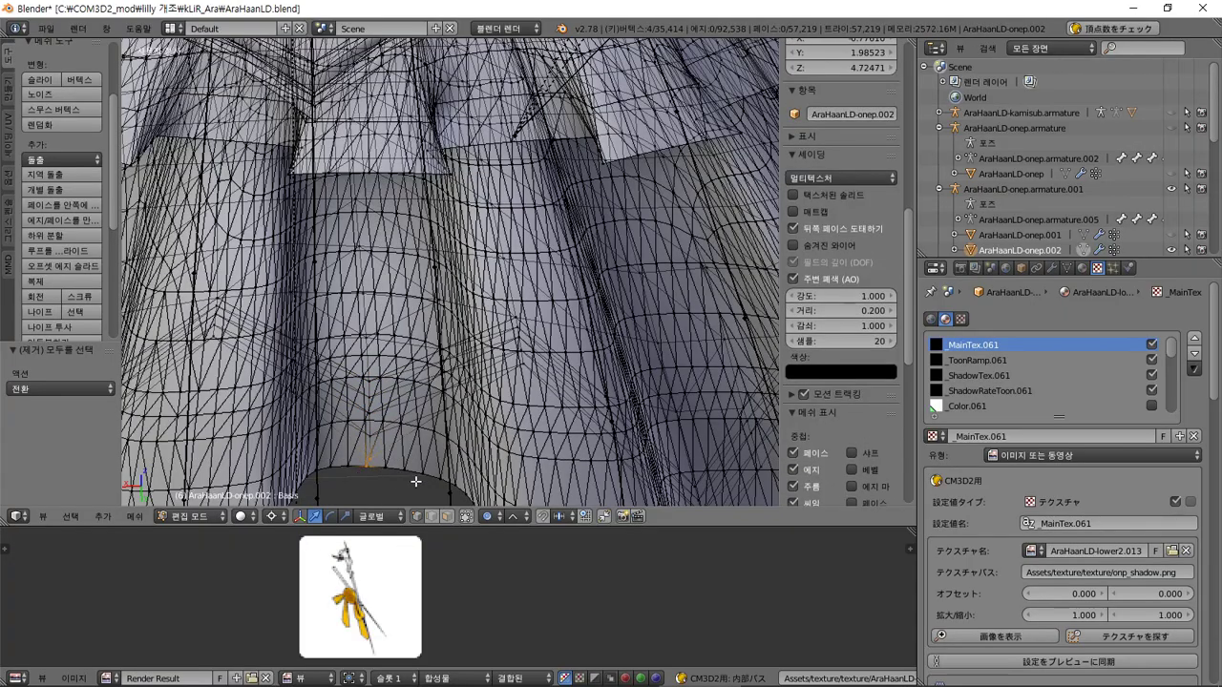
scroll(416, 475, down, 4)
middle_drag(429, 456, 654, 293)
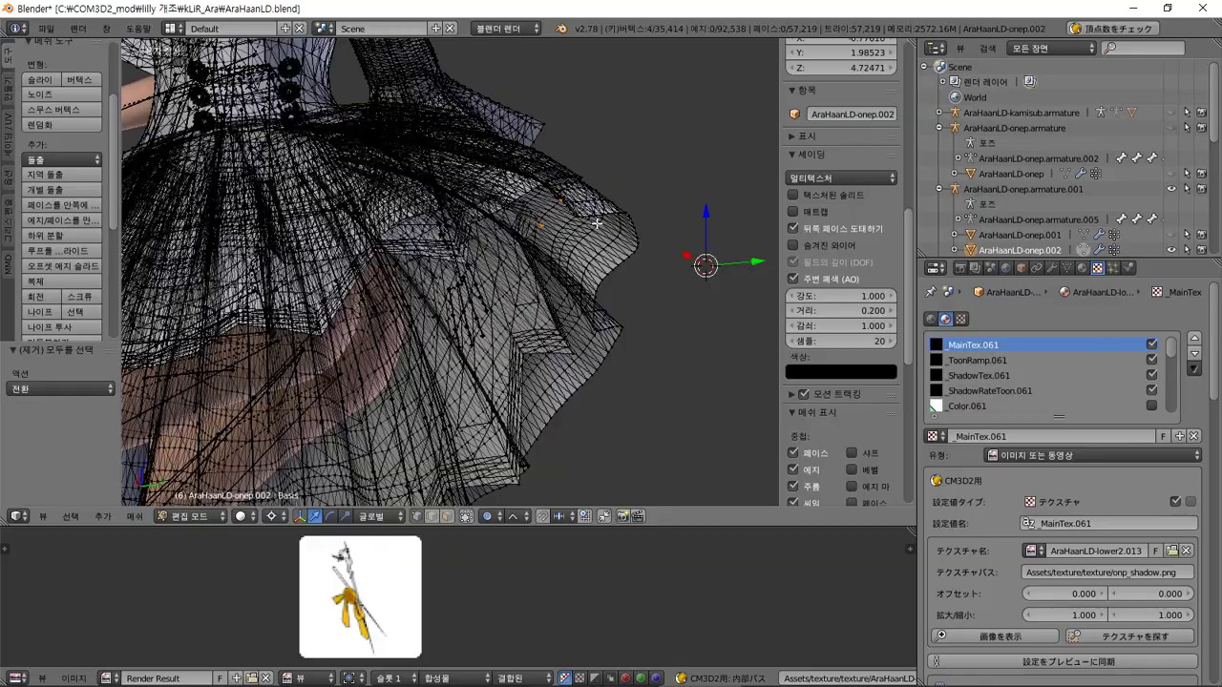
key(a)
- Try to pull the back hem vertices between two pleats -0.621 along global Y with linear falloff at proportional size 1.00
middle_drag(597, 224, 549, 248)
middle_drag(492, 328, 445, 361)
key(b)
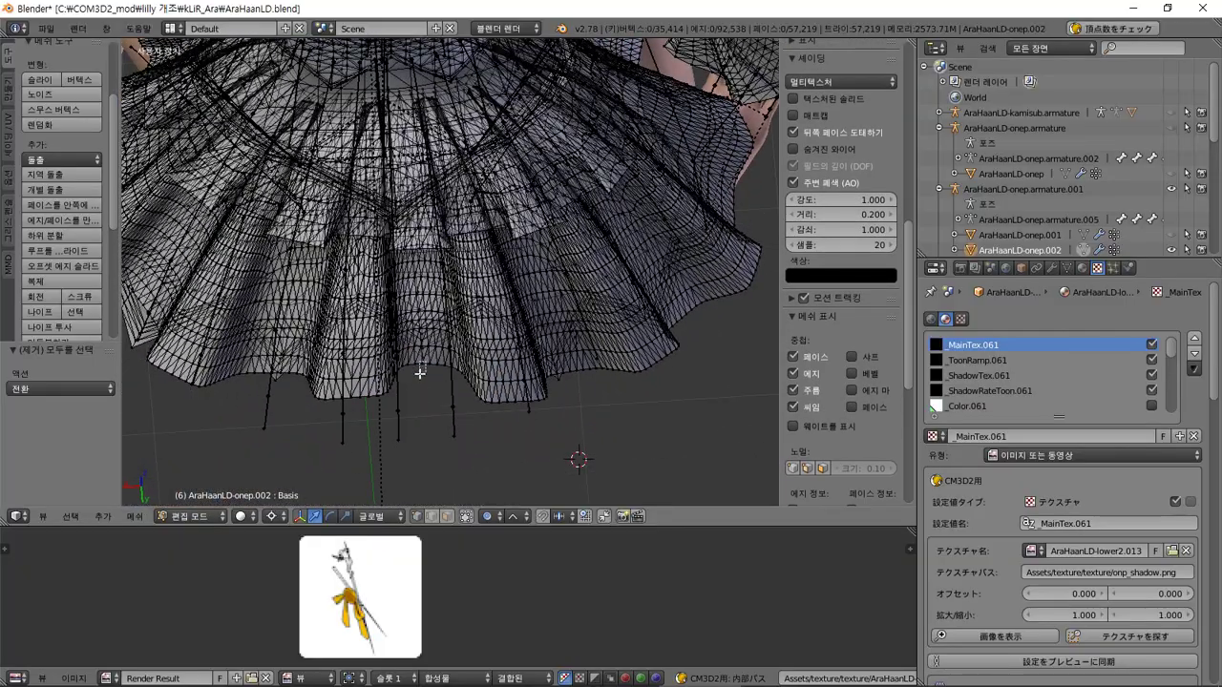
drag(419, 373, 412, 382)
click(466, 517)
middle_drag(464, 411, 638, 143)
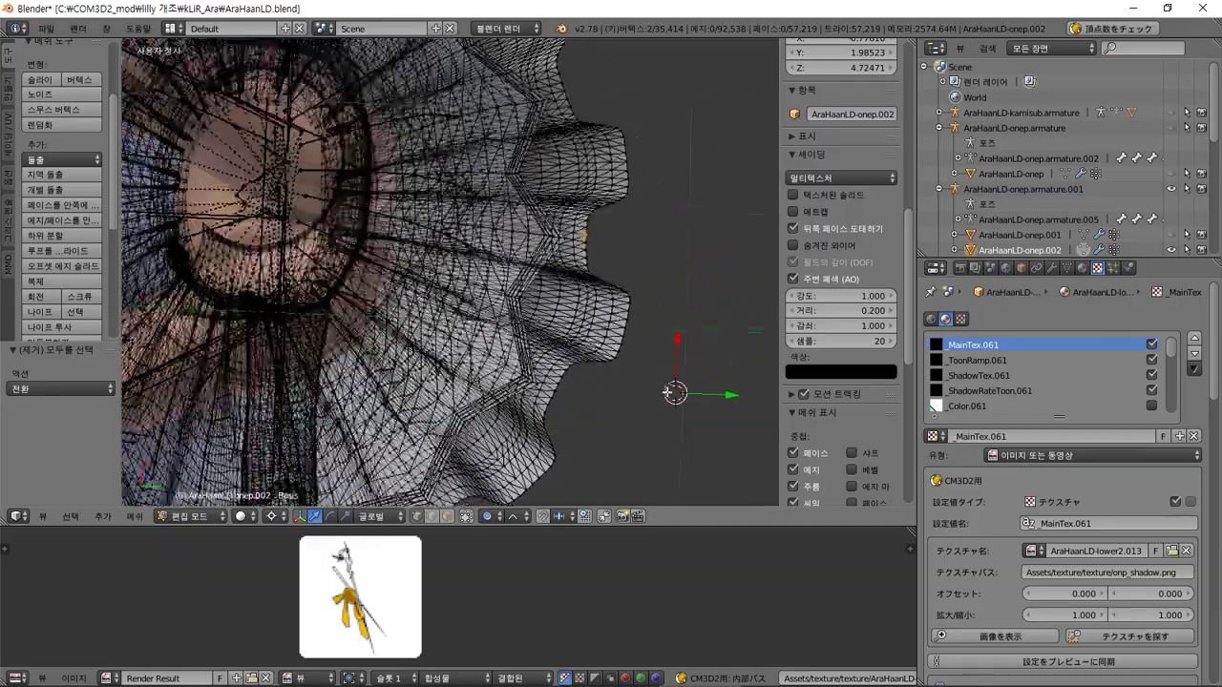
drag(729, 398, 675, 374)
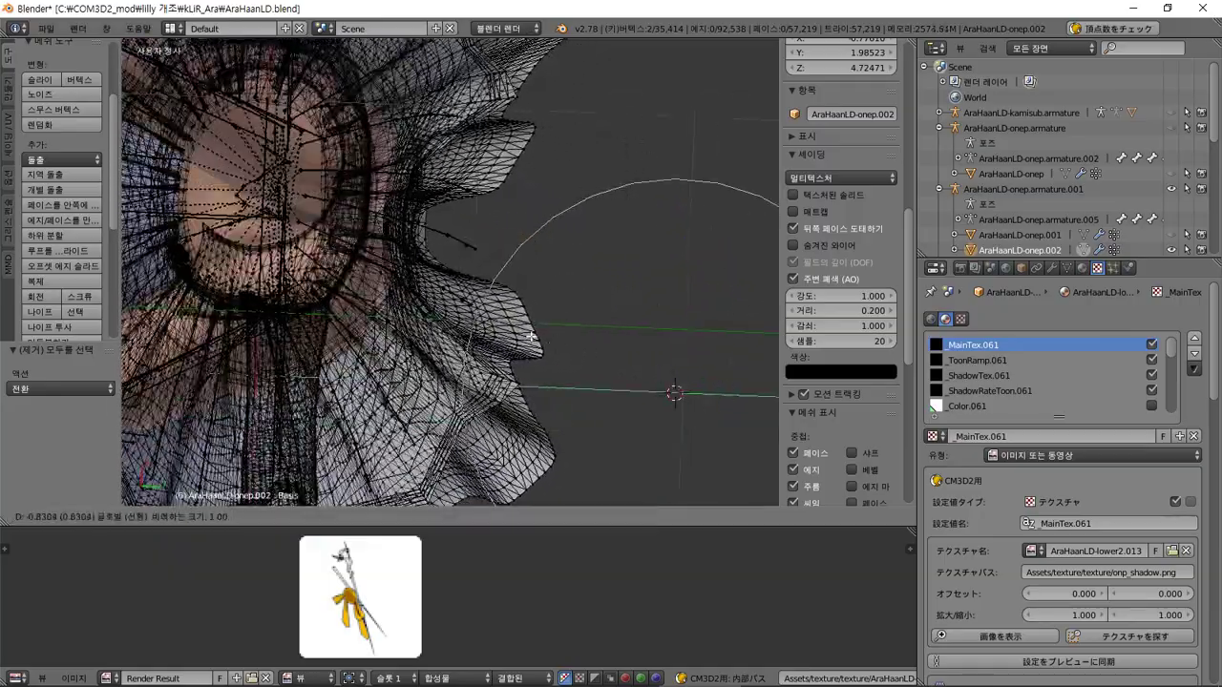
click(600, 335)
- Try another inward pull of the same hem vertices along global Y, and examine the skirt in Object Mode
middle_drag(554, 245, 460, 456)
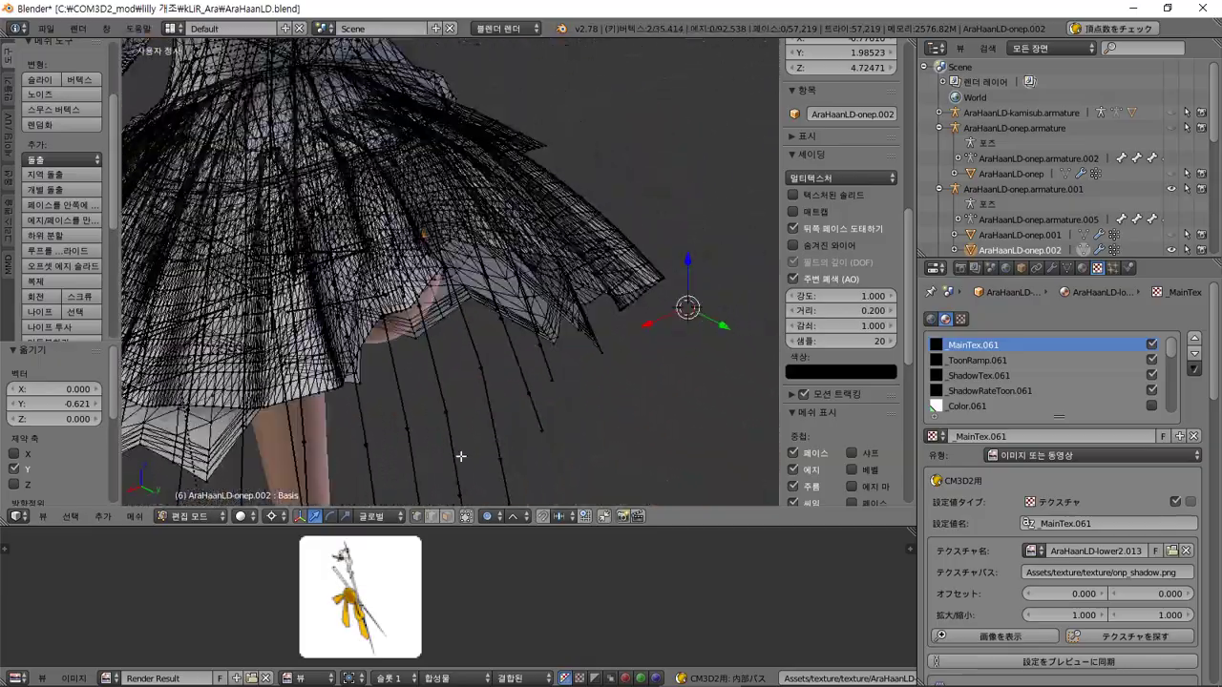
drag(731, 332, 669, 276)
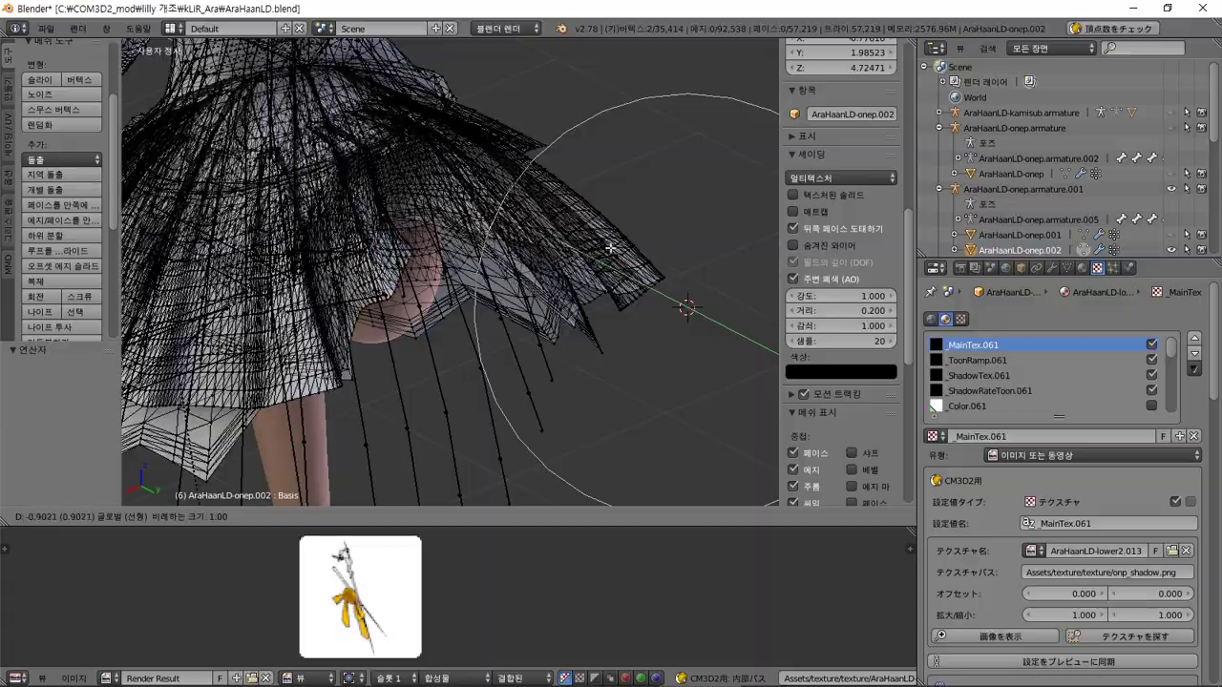
drag(622, 253, 622, 253)
middle_drag(623, 253, 520, 247)
key(Tab)
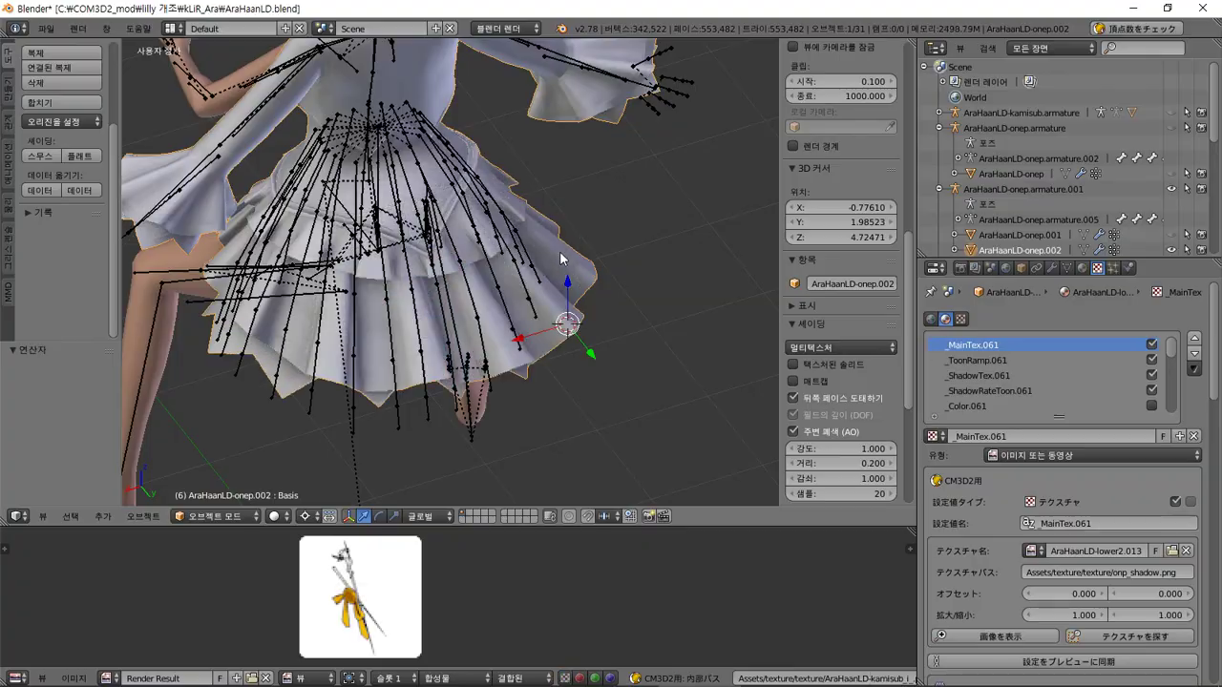
- Try to lift a back underskirt hem tip up and forward with smooth falloff at size 1.95, and examine the shaded skirt
key(Tab)
middle_drag(559, 292, 599, 200)
middle_drag(636, 293, 590, 409)
scroll(495, 376, up, 1)
scroll(494, 374, up, 2)
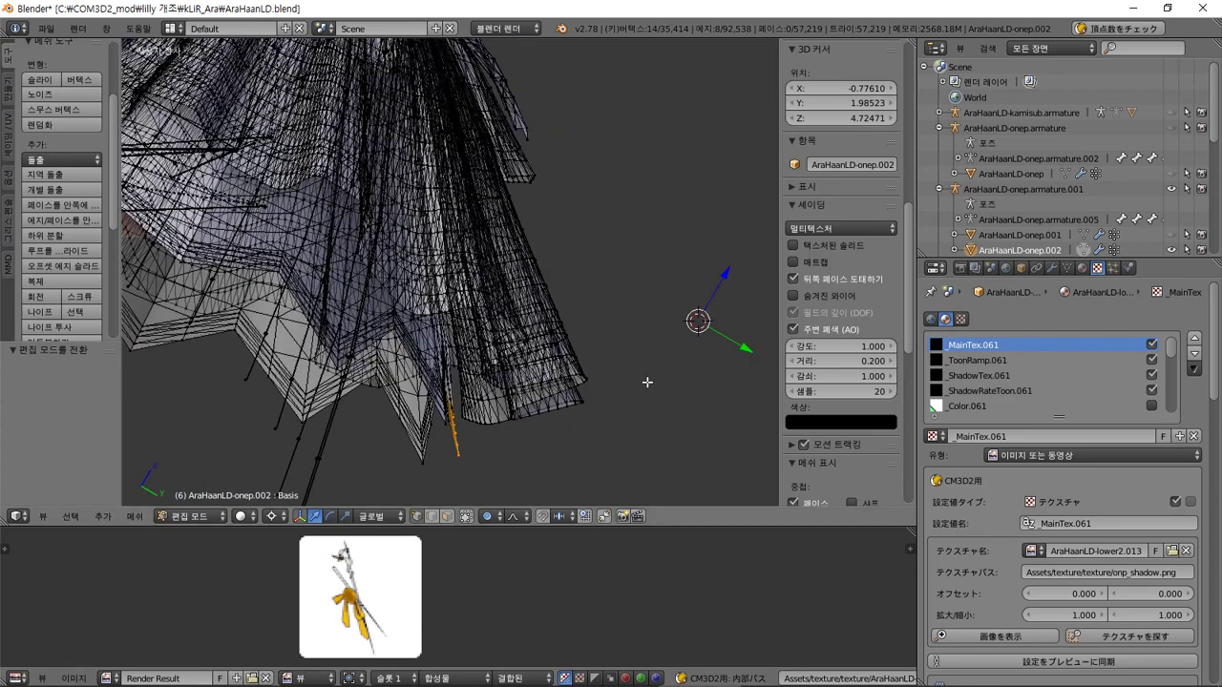
key(g)
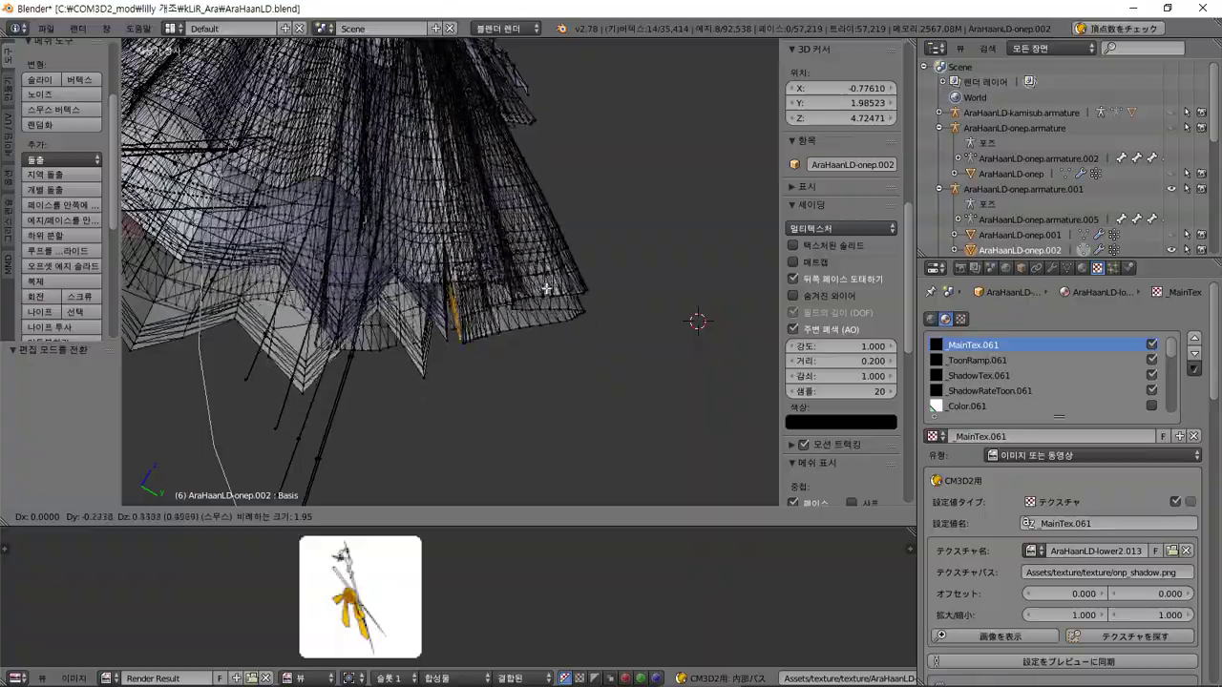
click(516, 164)
middle_drag(517, 164, 541, 216)
key(Tab)
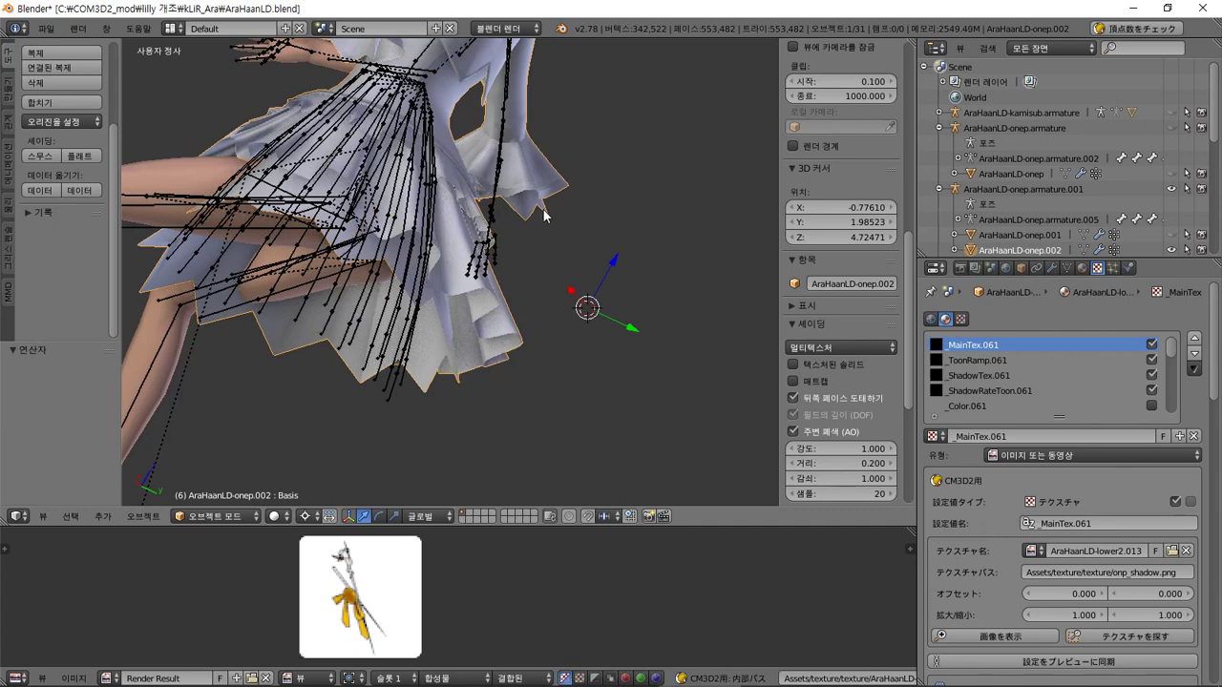
- Box-select the back underskirt hem tip and move it about -0.738 in Y and 0.910 in Z with smooth falloff at size 1.95
key(Tab)
key(KP_3)
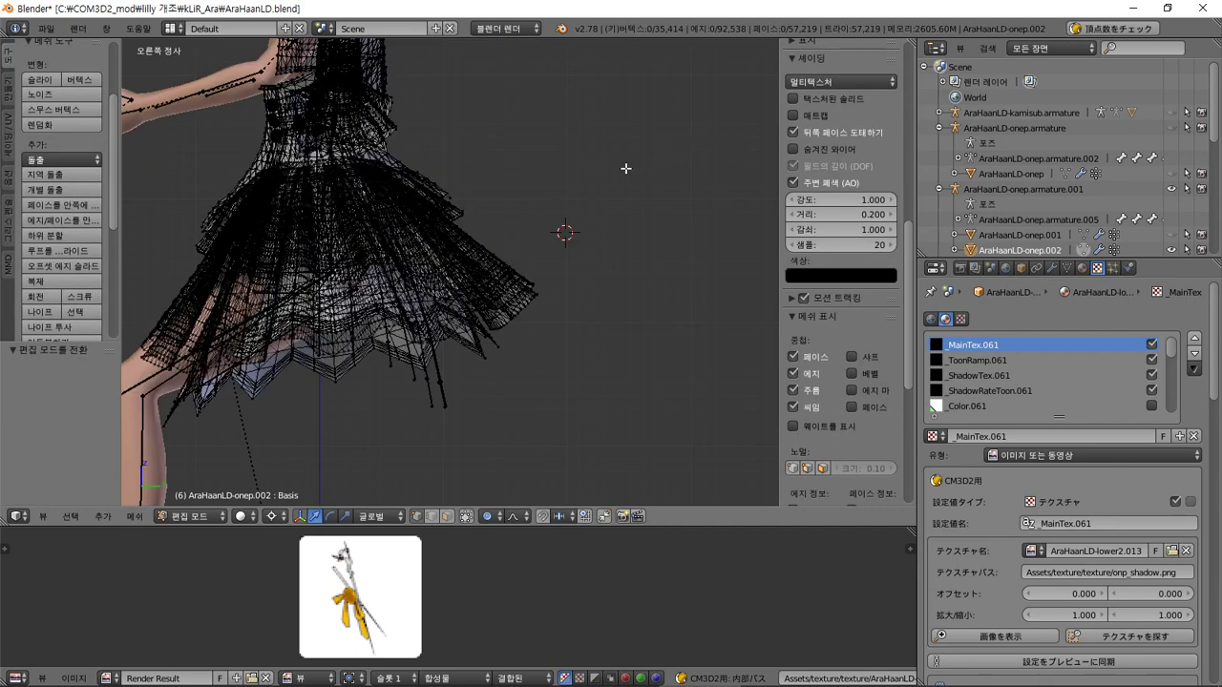
key(shift+KP_6)
key(shift+KP_6)
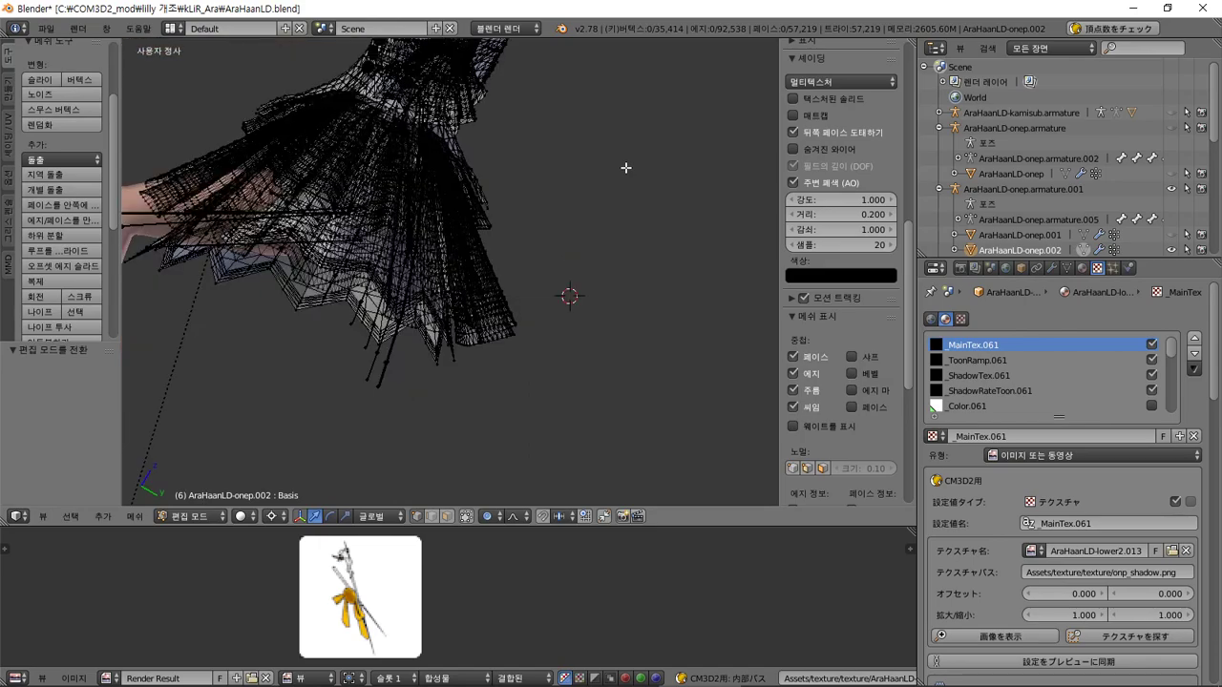
middle_drag(534, 158, 438, 207)
scroll(393, 363, up, 1)
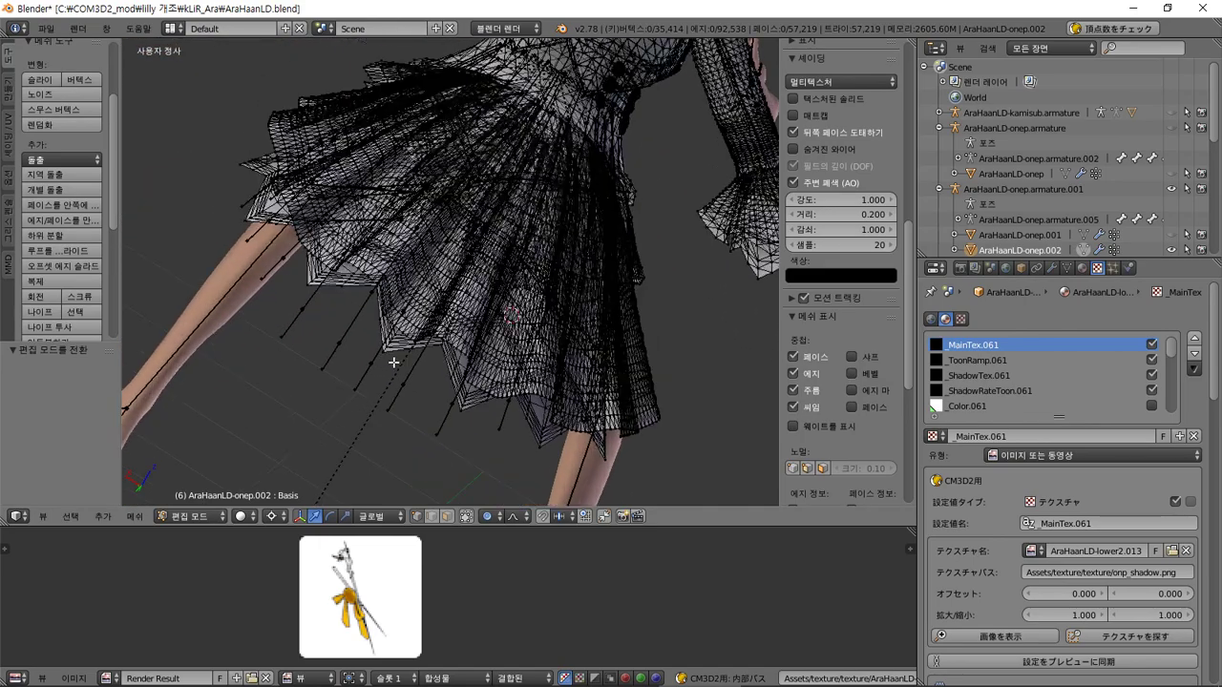
scroll(393, 361, up, 1)
drag(391, 346, 319, 406)
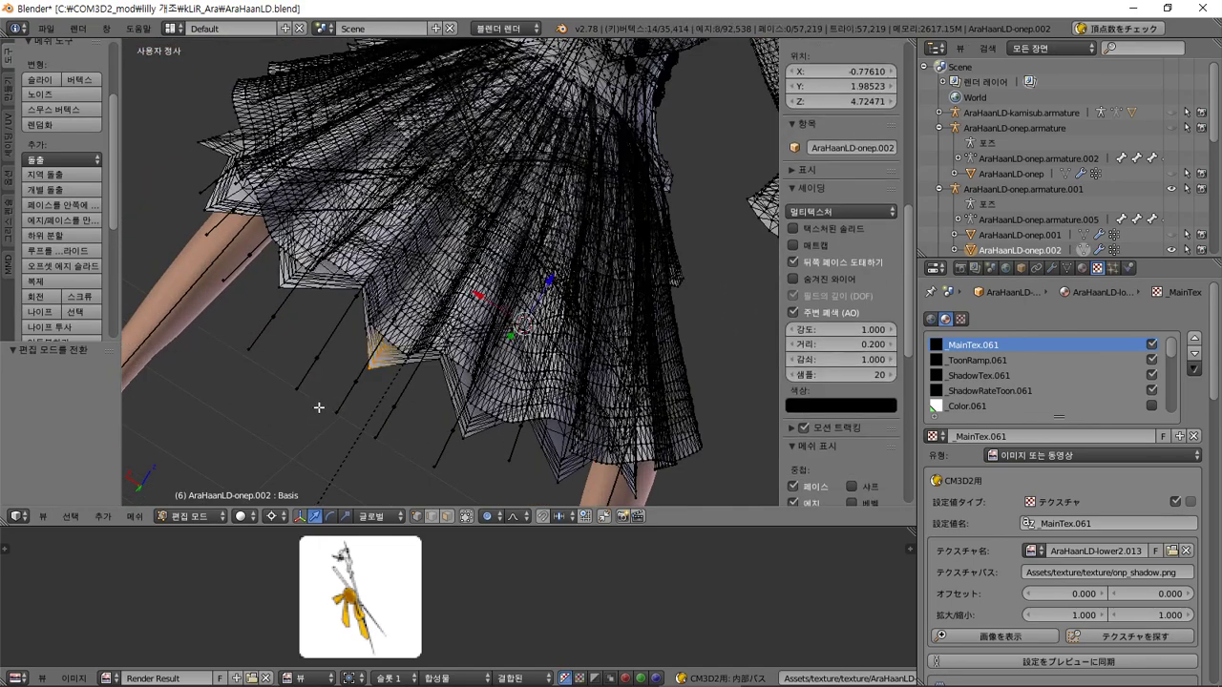
middle_drag(319, 407, 393, 407)
key(KP_3)
key(shift+KP_6)
key(shift+KP_6)
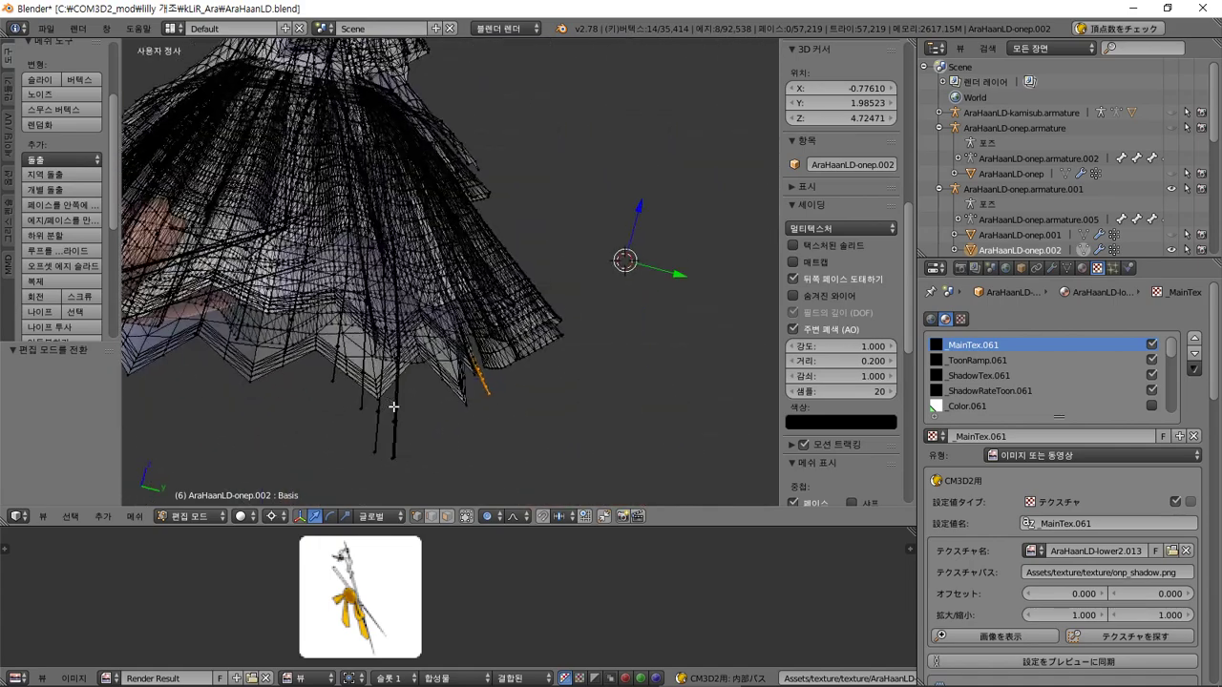
key(g)
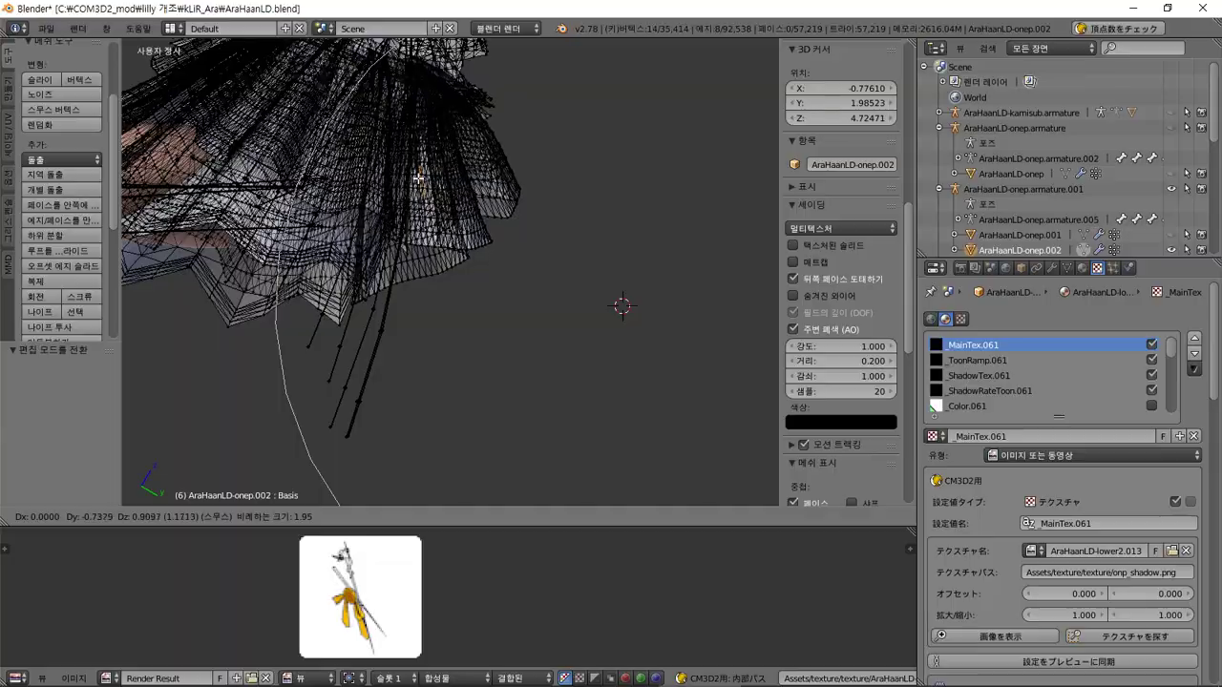
click(418, 180)
- Return to Object Mode and export the dress as a CM3D2 model over AraHaanLD-onep_mekure_back.model
middle_drag(417, 180, 447, 400)
key(Tab)
click(46, 29)
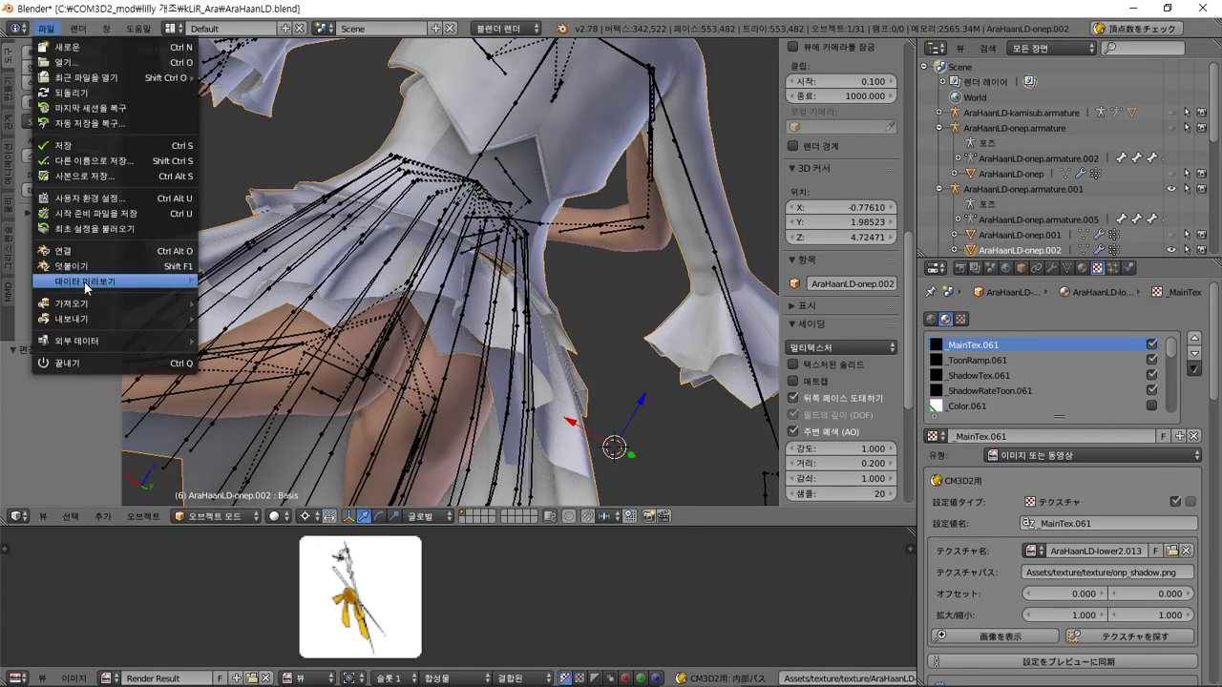
mouse_move(79, 321)
click(297, 457)
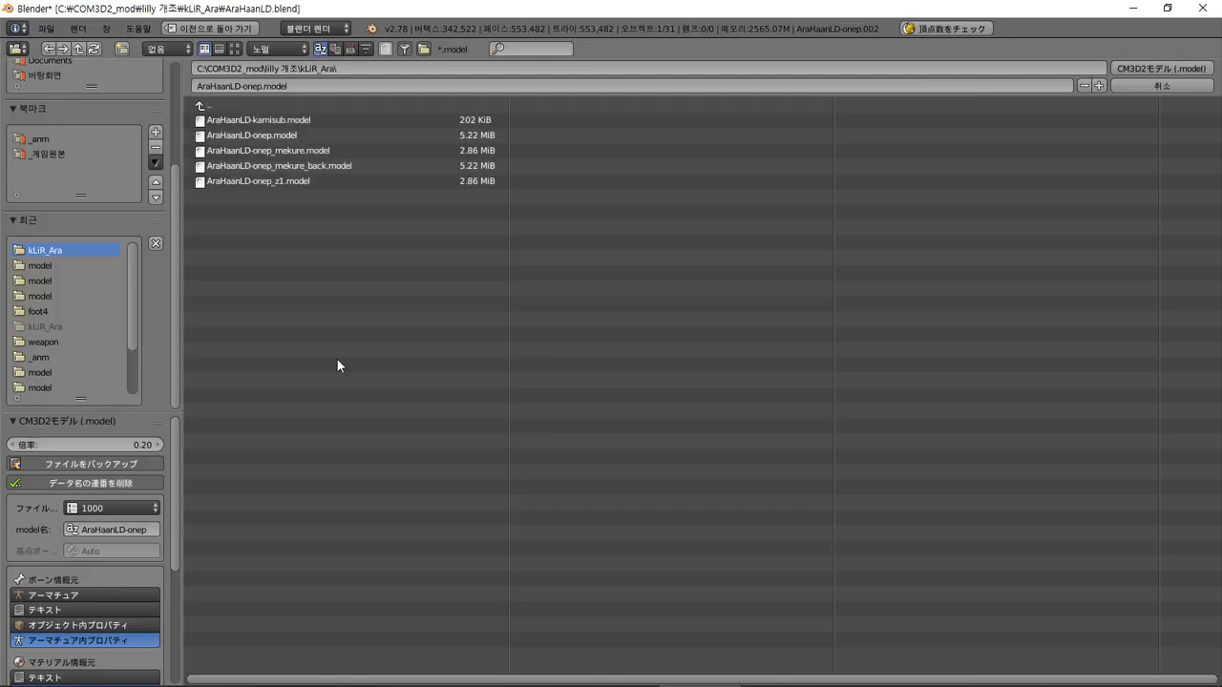
click(327, 164)
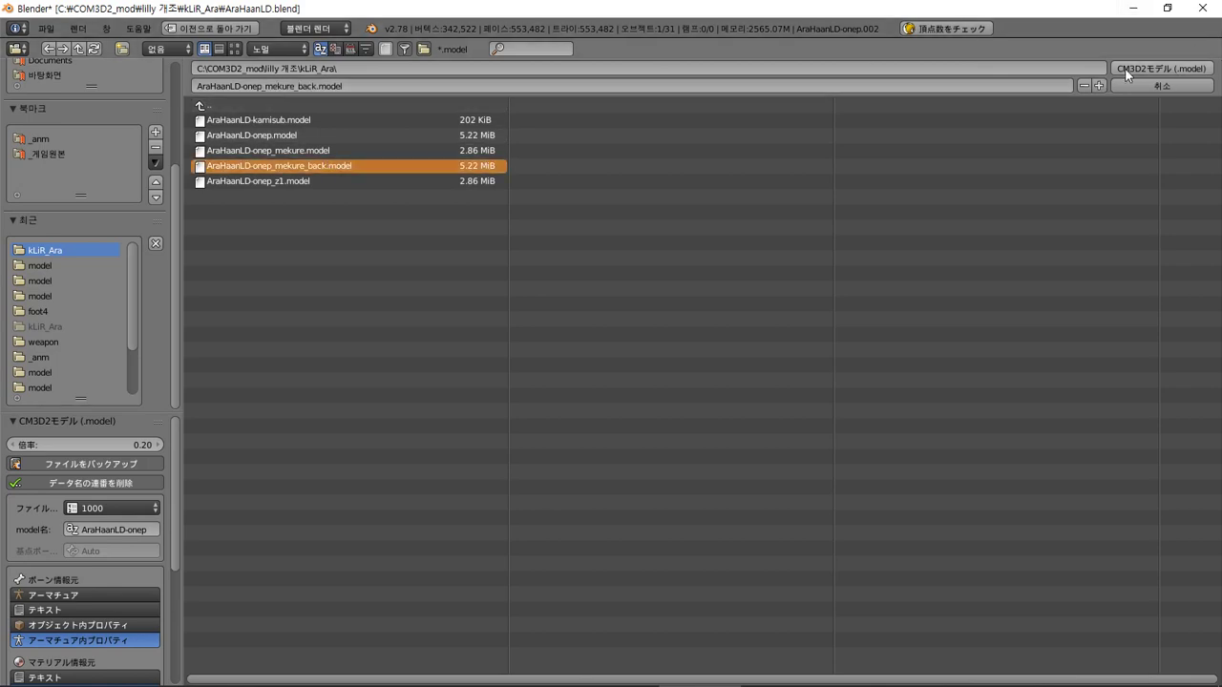
- Switch to CUSTOM ORDER MAID 3D 2 and preview the third and fourth dress variants on the character
key(alt+Tab)
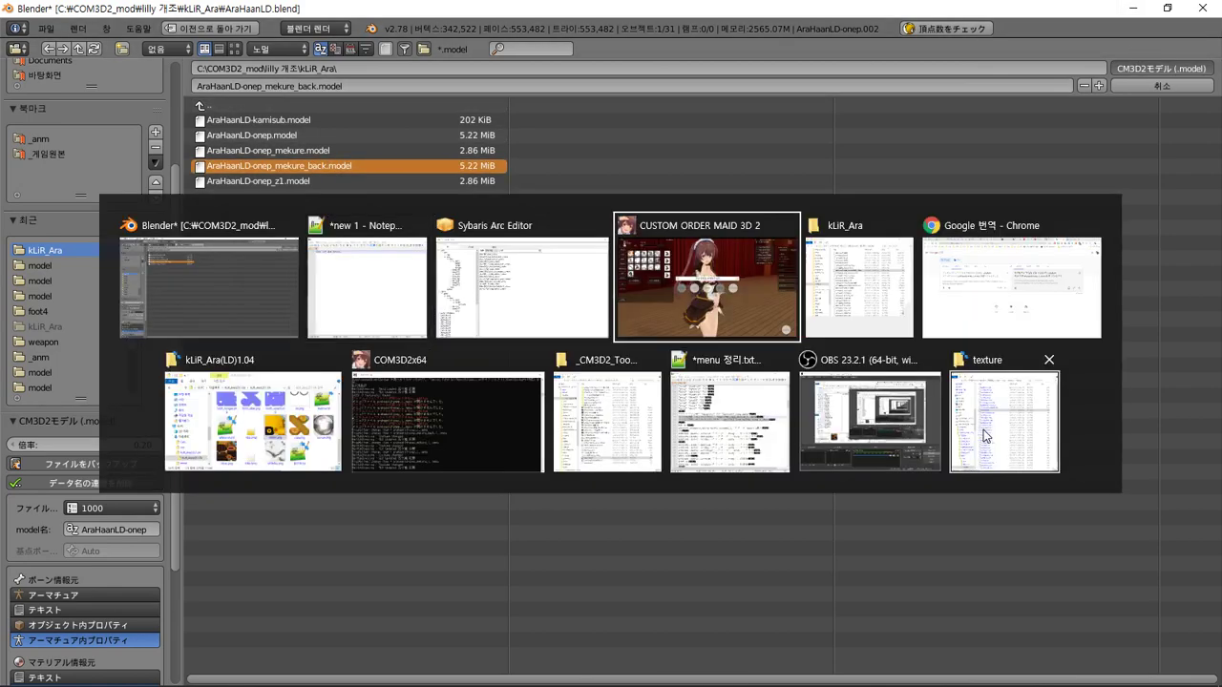
key(alt+Tab)
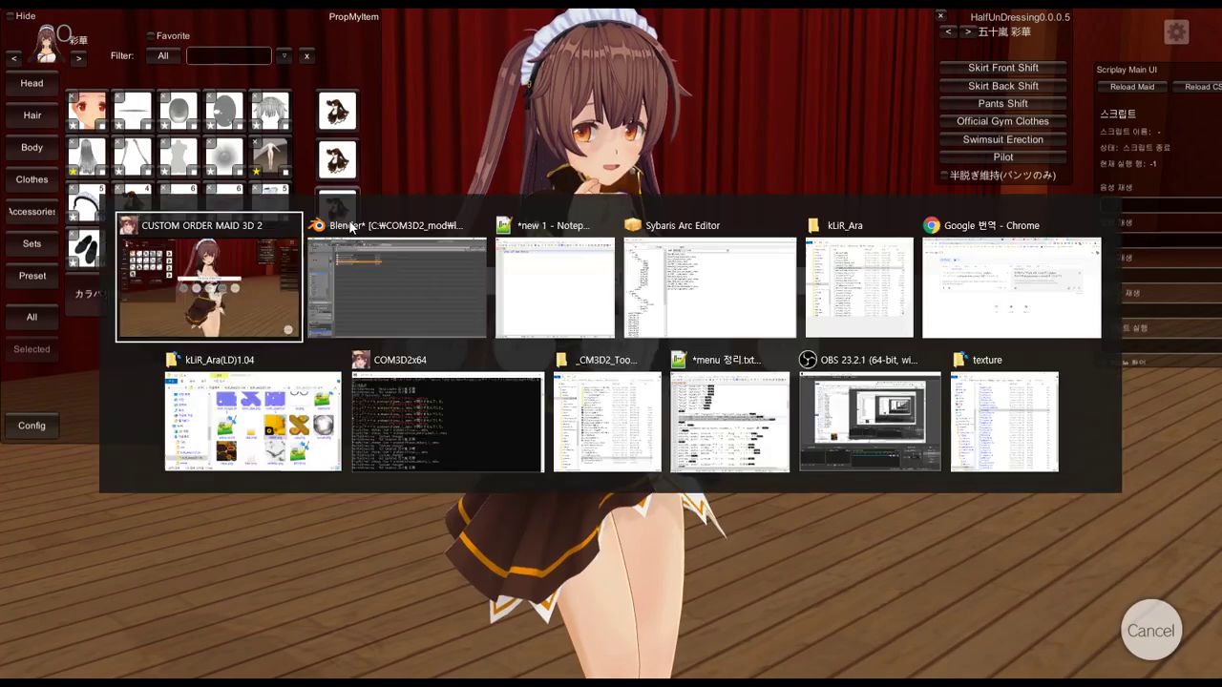
key(alt+Tab)
key(alt+Tab)
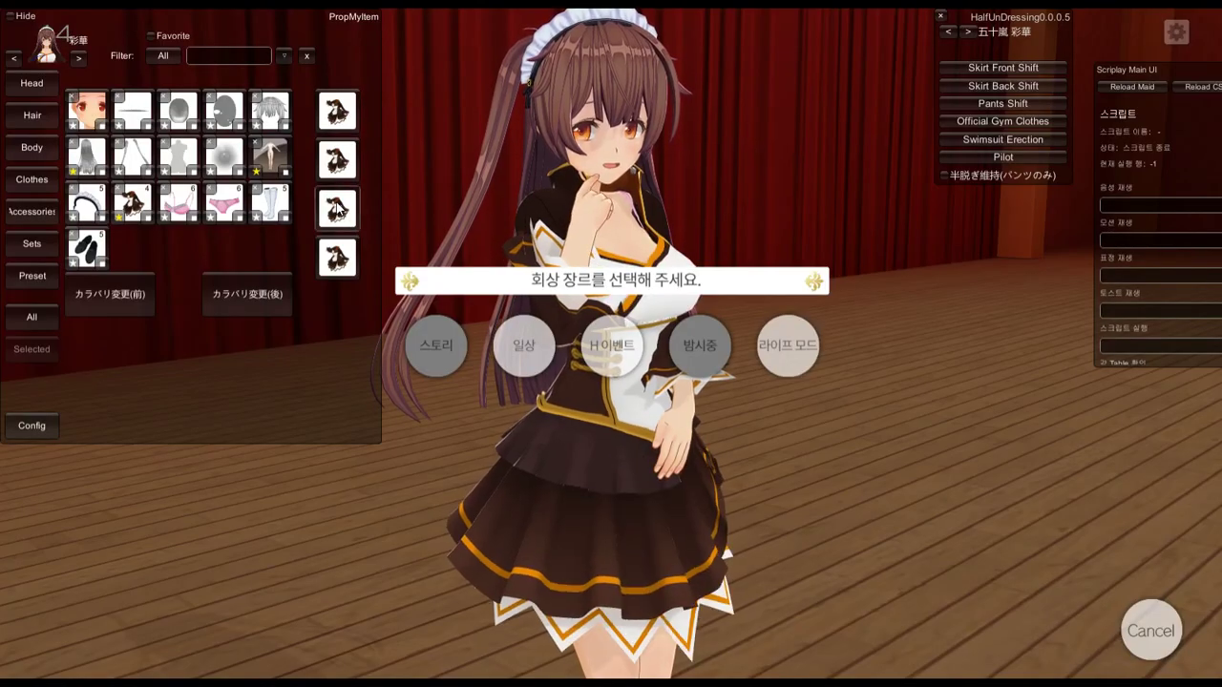
click(338, 207)
click(334, 273)
right_drag(654, 552, 811, 518)
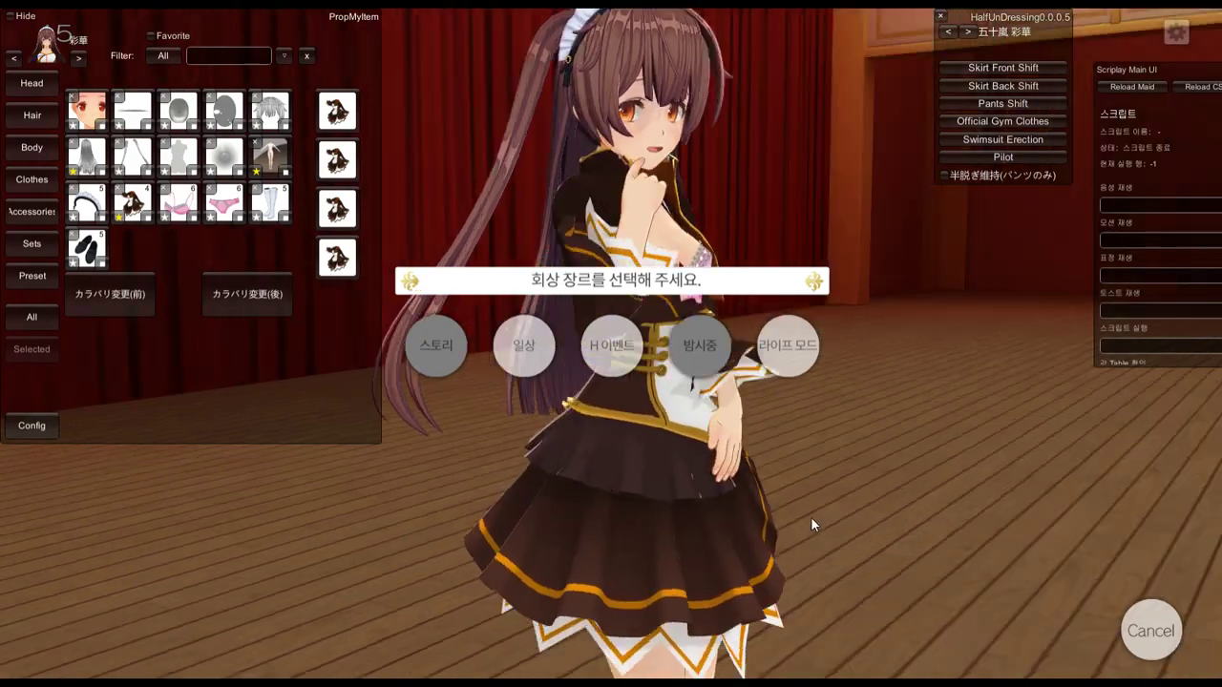
- Examine the raised back skirt in the game and preview the second and third dress variants from several angles
key(alt+Tab)
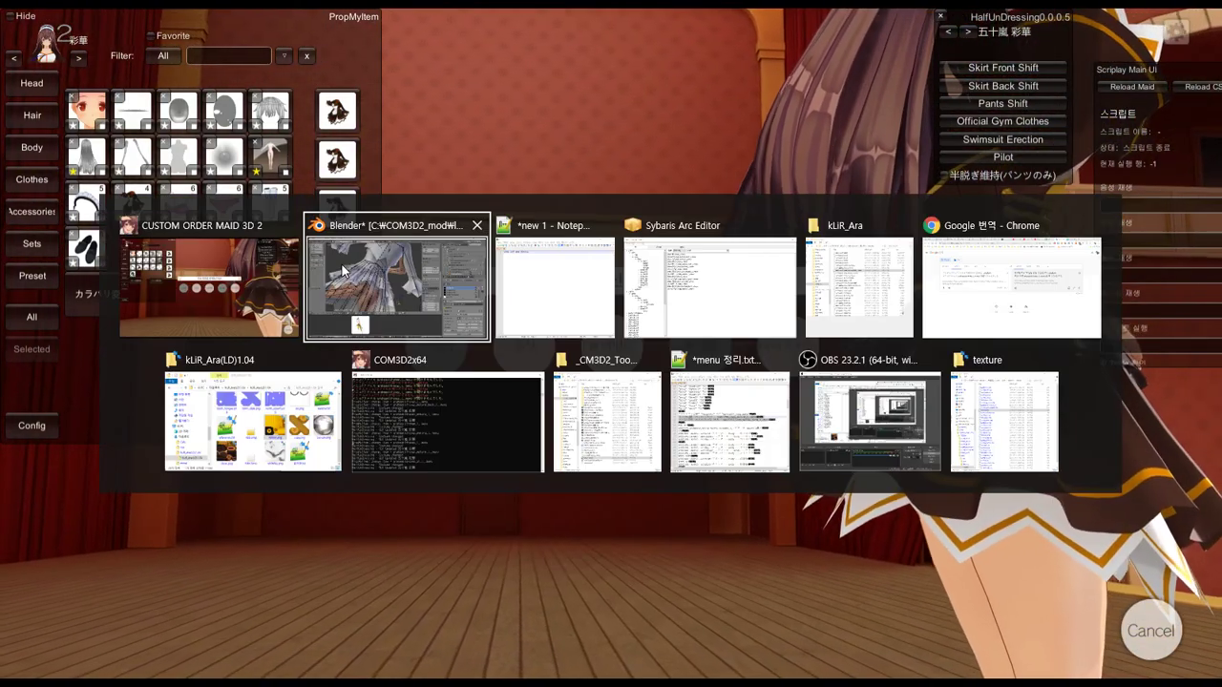
key(Escape)
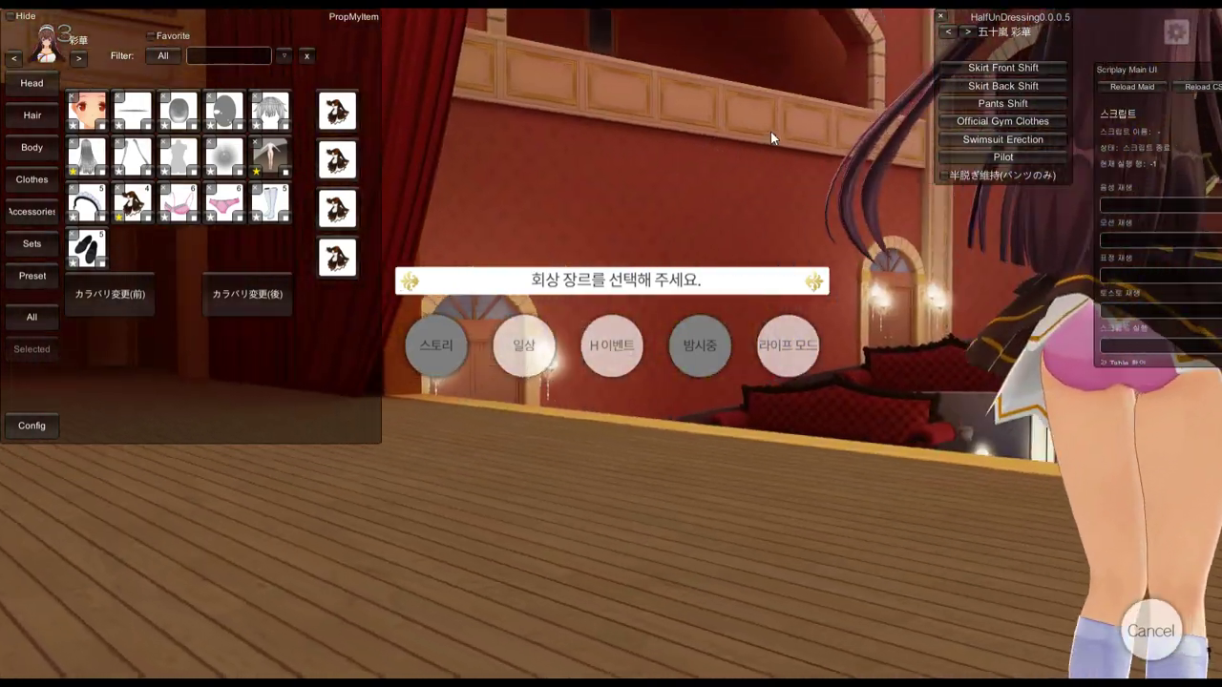
right_drag(572, 156, 705, 162)
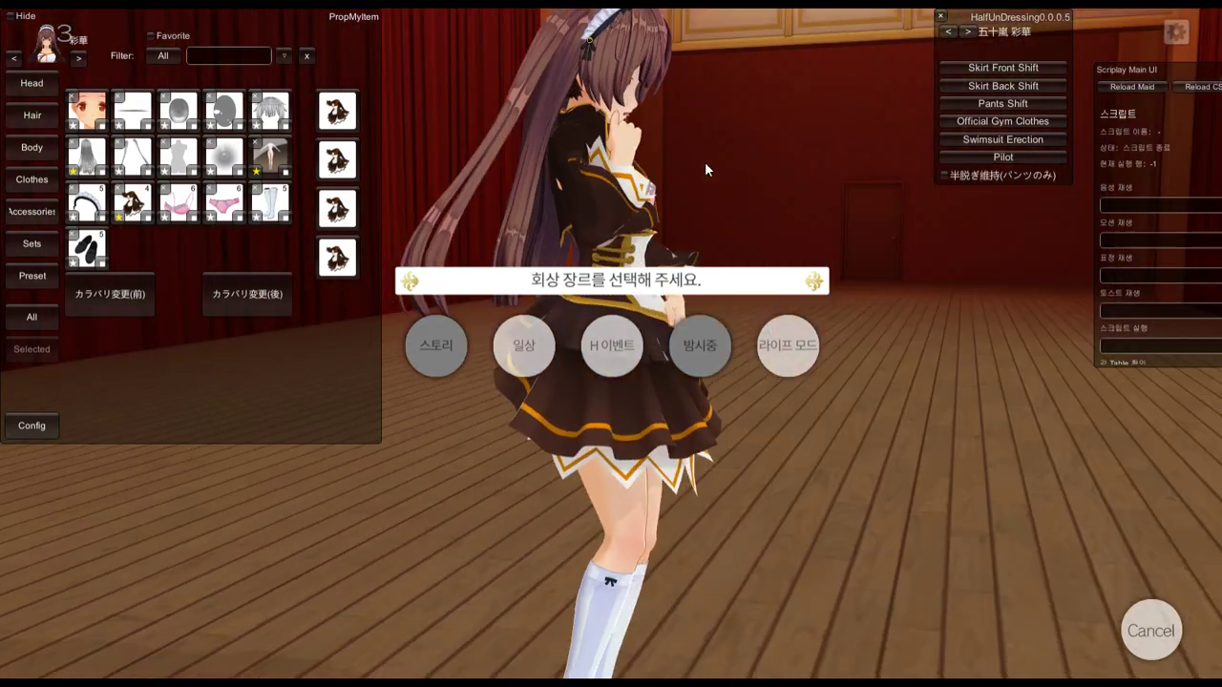
click(337, 160)
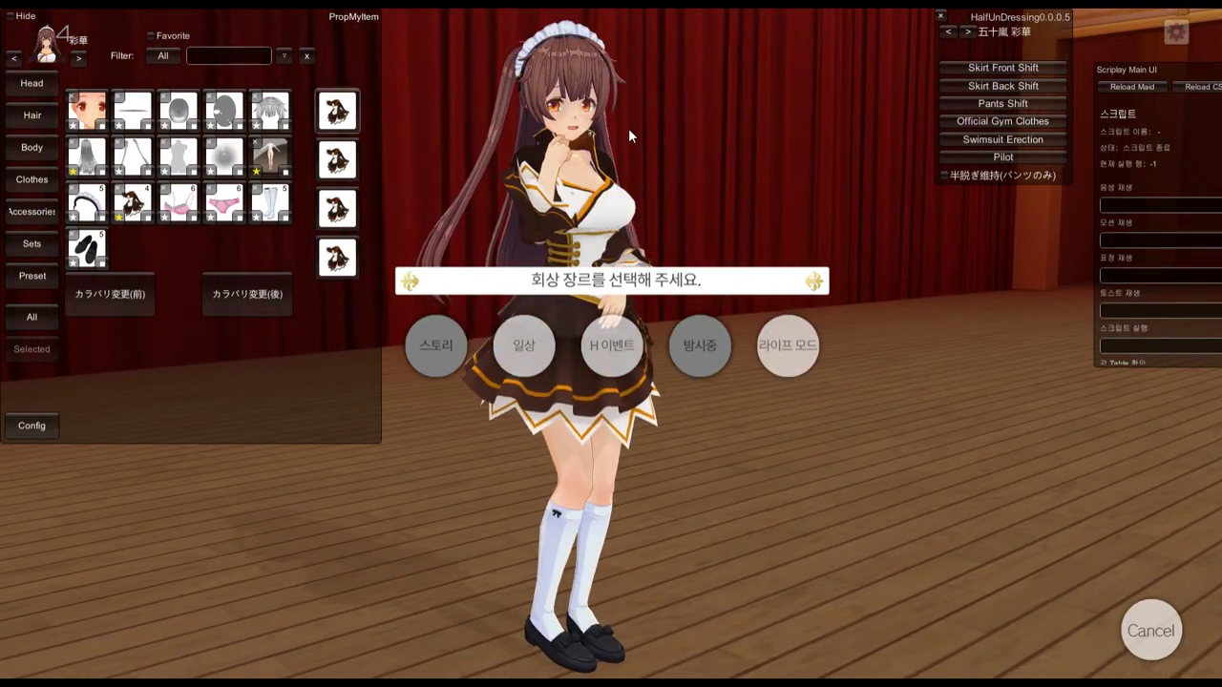
click(324, 208)
right_drag(582, 158, 714, 154)
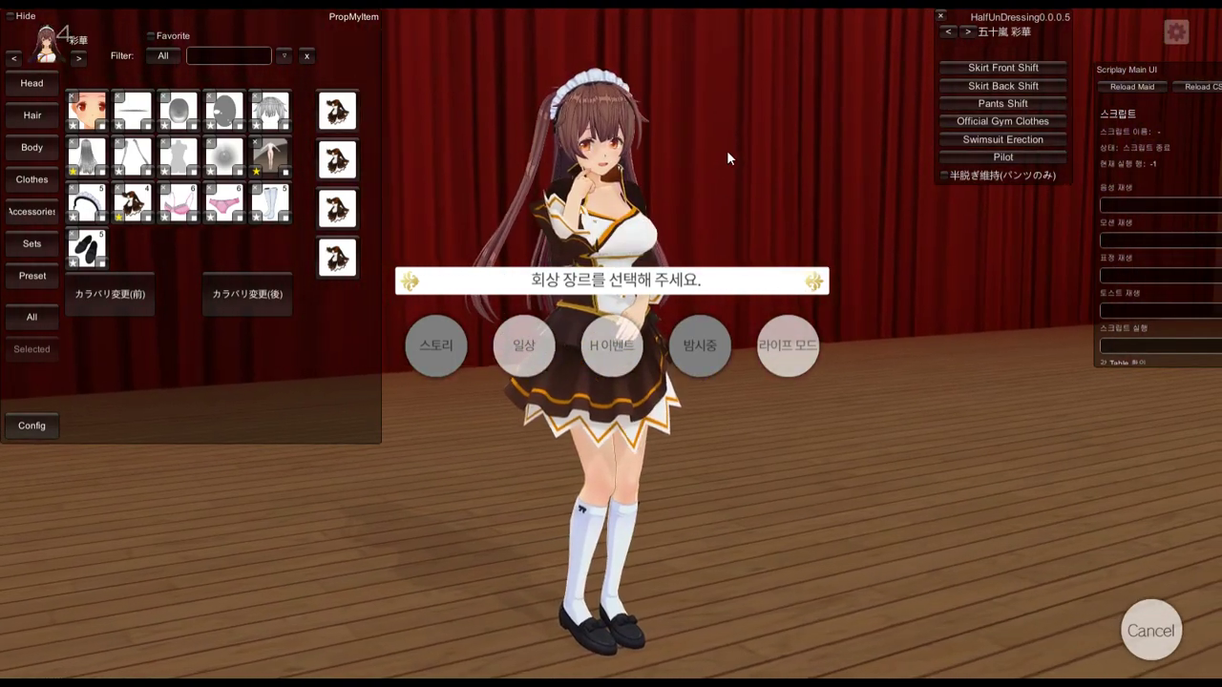
- Enable the 半脱ぎ維持(パンツのみ) option in HalfUnDressing
key(alt+Tab)
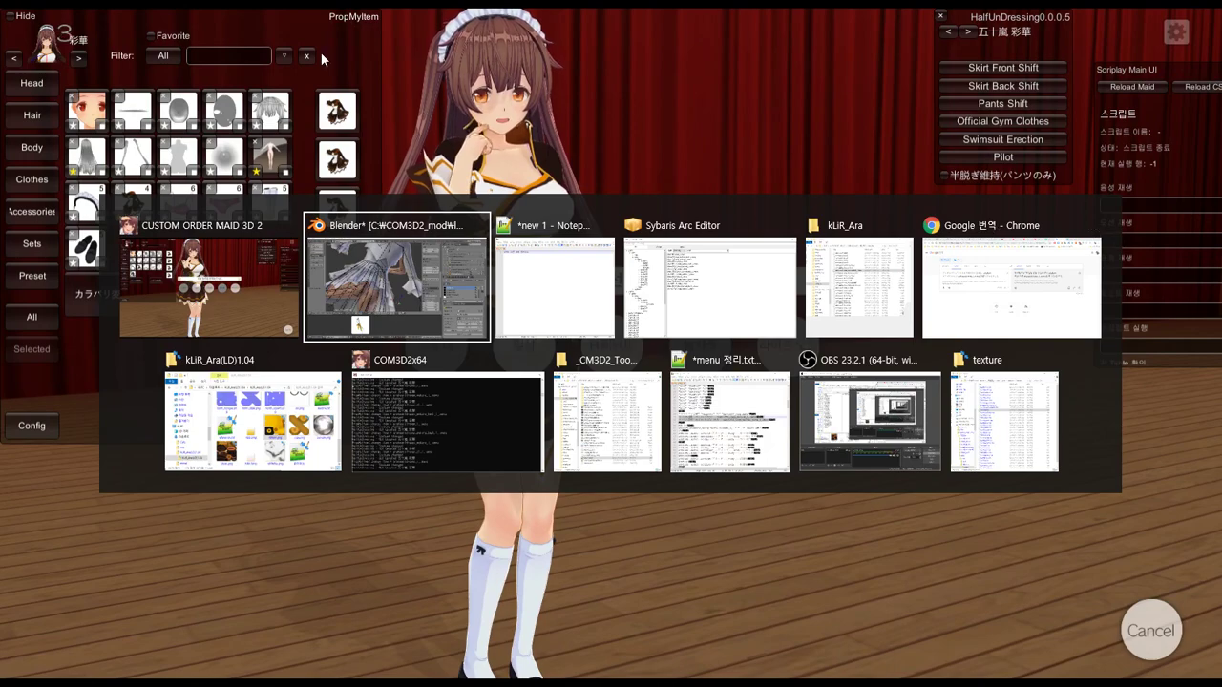
key(Escape)
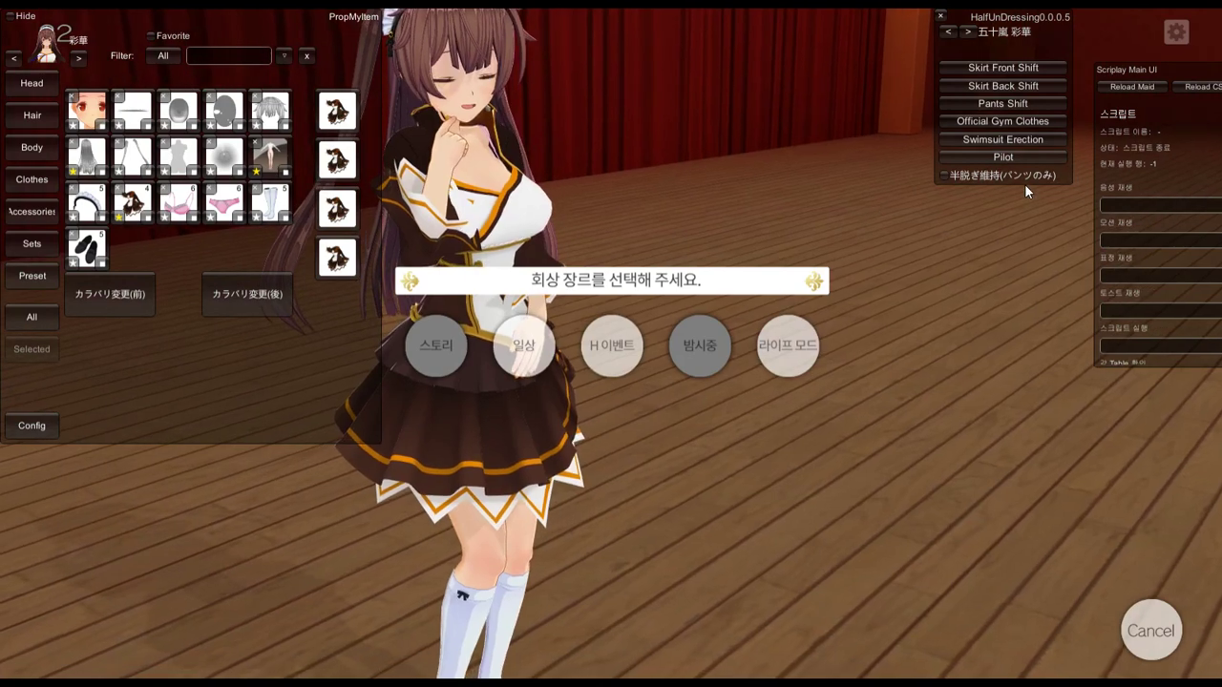
click(1006, 177)
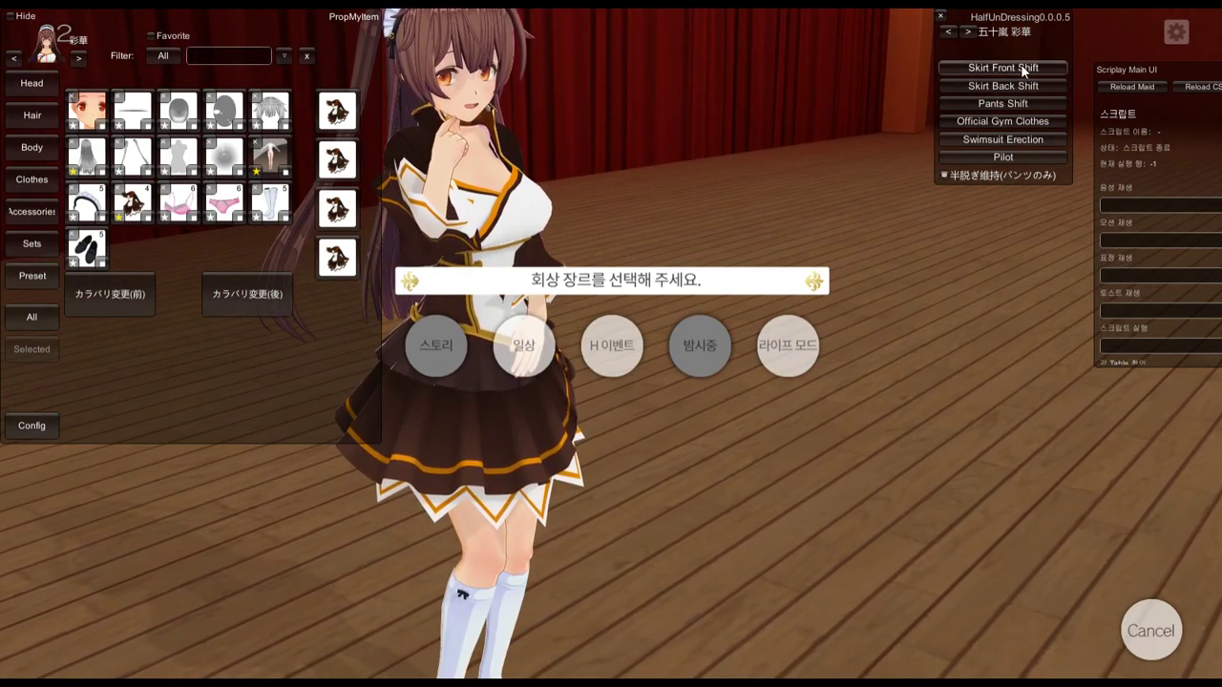
- Switch to the COM3D2x64 console and examine the log for messages about the dress menu files
key(alt+Tab)
click(484, 424)
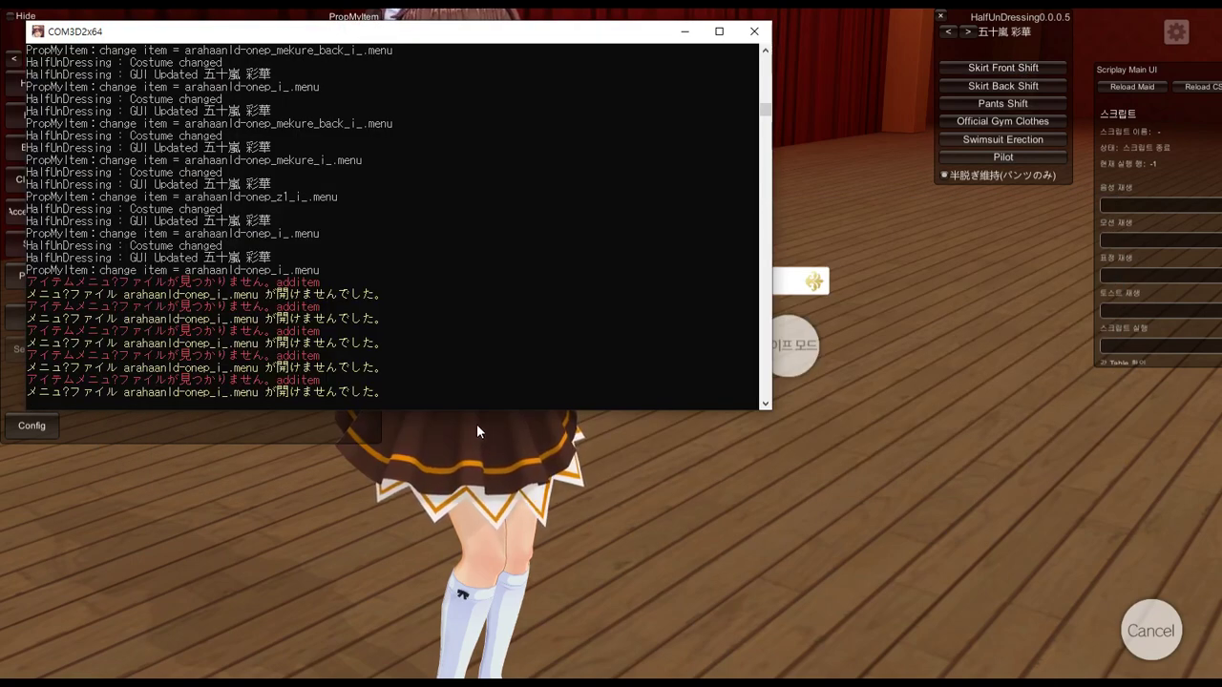
scroll(519, 409, up, 2)
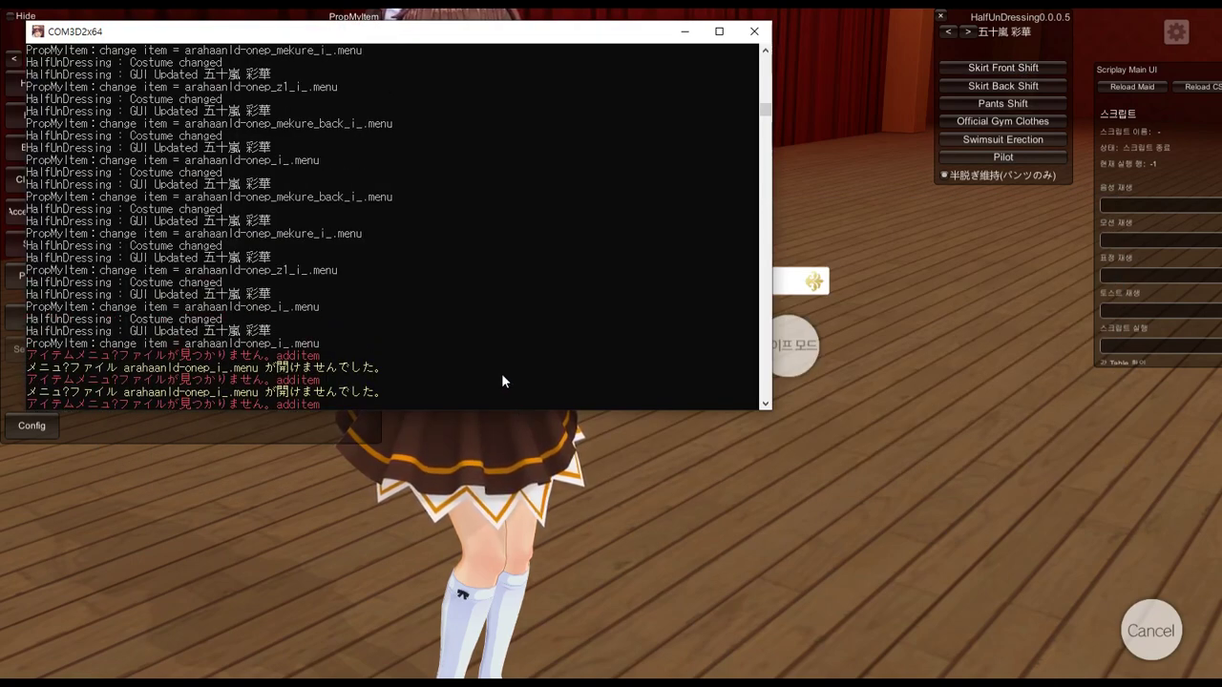
scroll(501, 372, up, 3)
scroll(480, 359, up, 4)
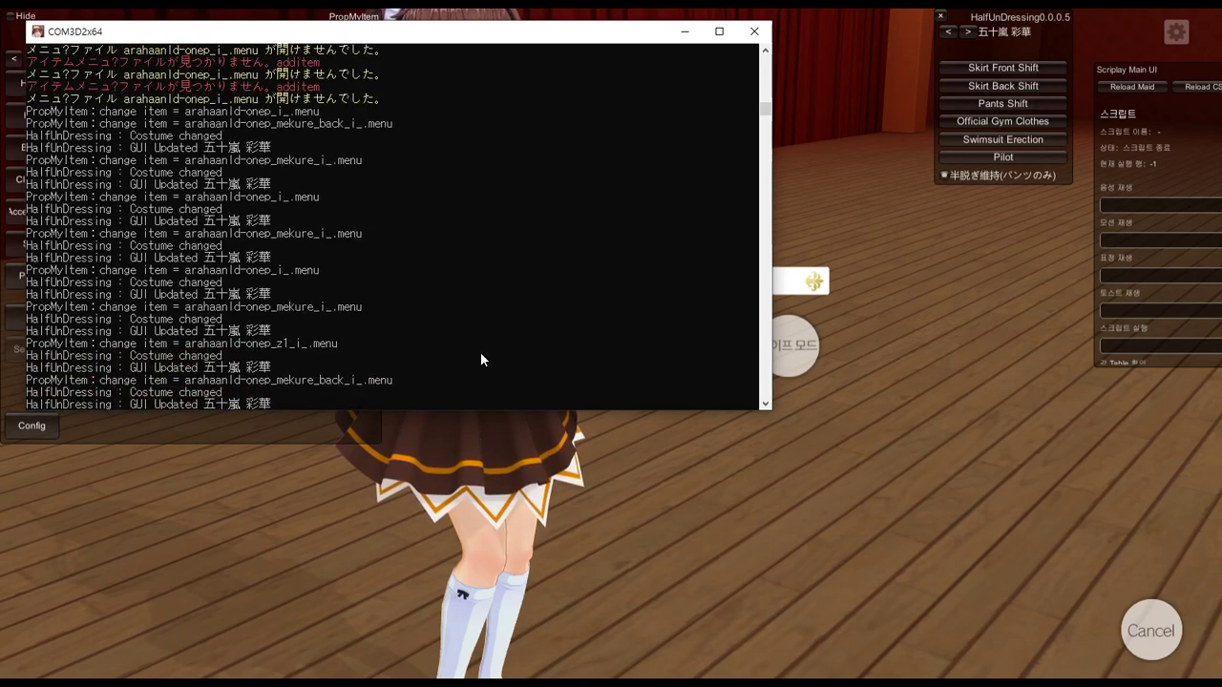